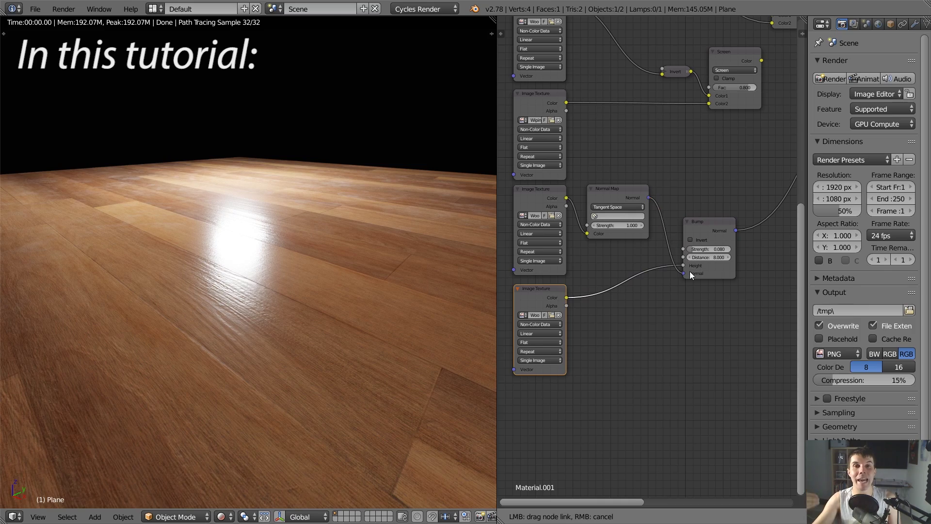
Link the Normal Map output to the Bump node's Normal input, and the lower Screen node's Color to the shader group's Roughness input
left_click_drag(690, 272, 689, 271)
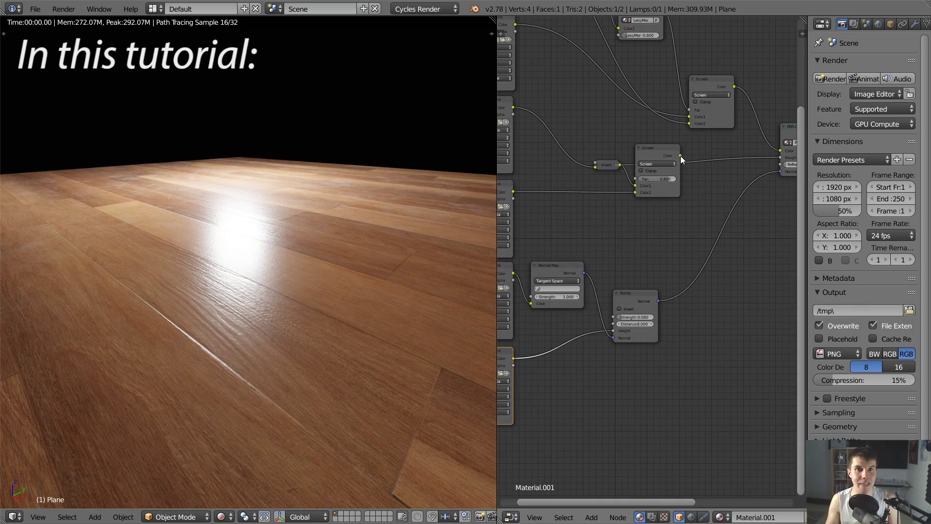
left_click_drag(680, 155, 779, 155)
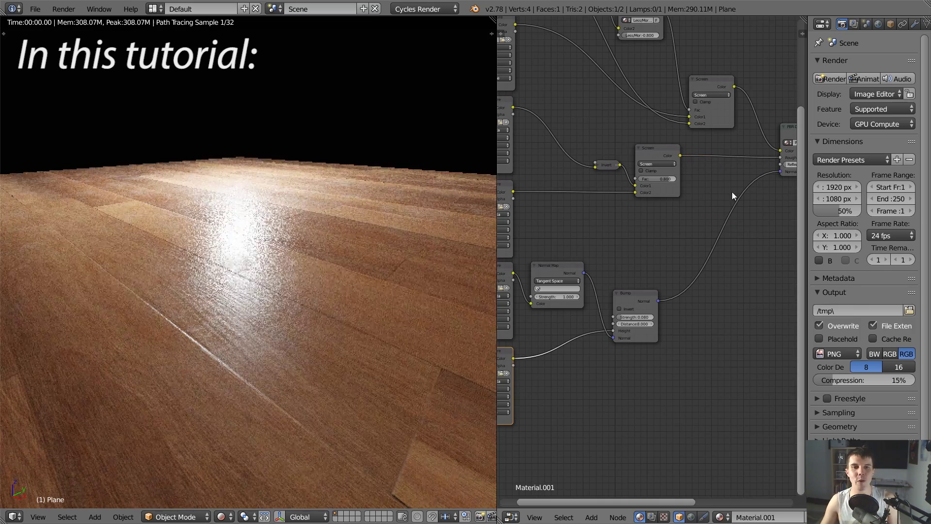
middle_click_drag(639, 202, 740, 199)
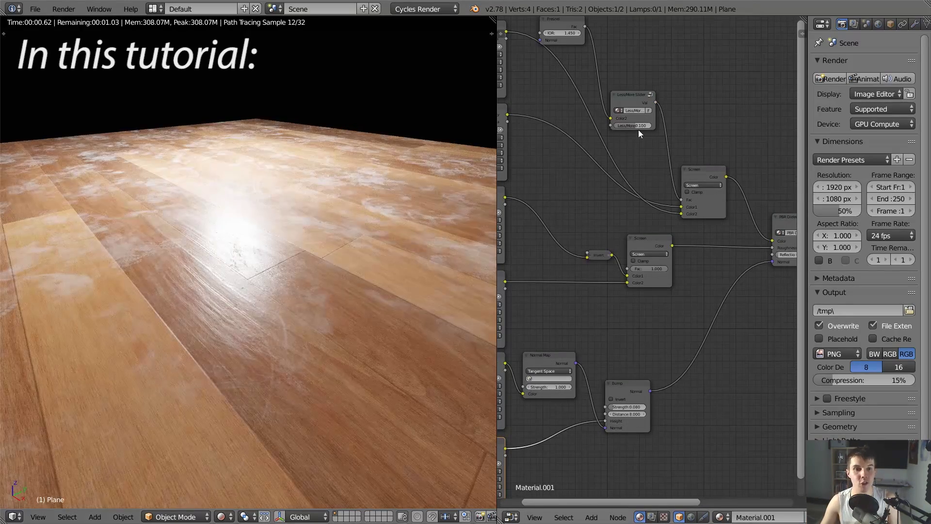
Set the Less/More group node's value to -0.700 and inspect the floor's reflections from several angles
left_click_drag(639, 129, 612, 129)
middle_click_drag(391, 224, 419, 219)
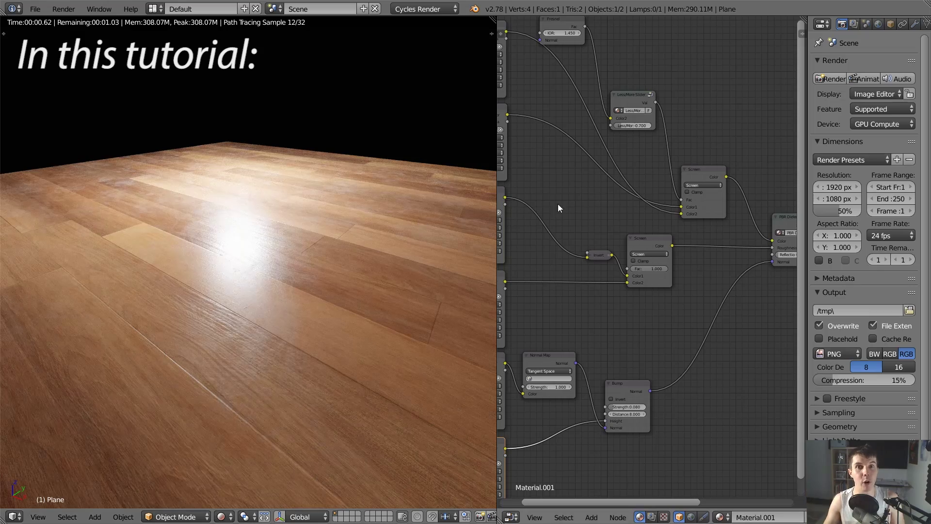
middle_click_drag(621, 196, 630, 203)
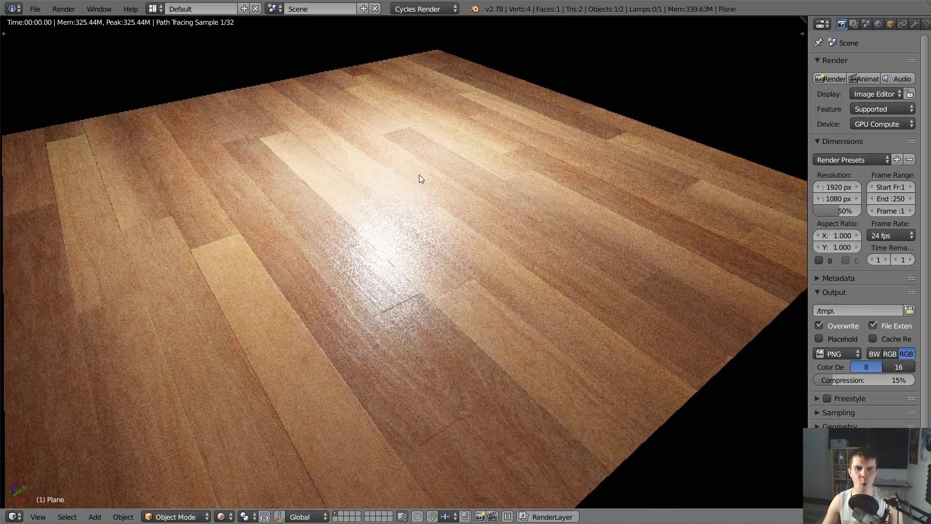
middle_click_drag(419, 174, 420, 192)
scroll(427, 263, "down", 1)
middle_click_drag(426, 263, 429, 236)
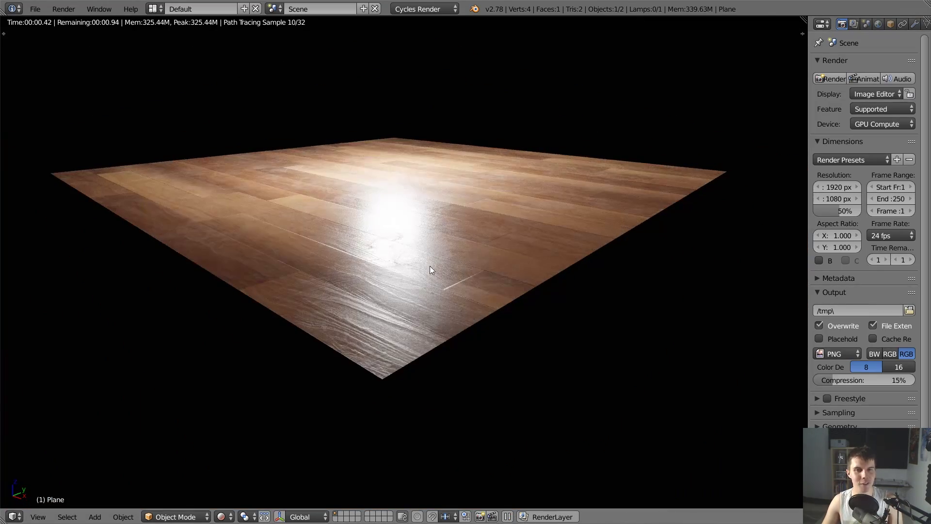
Start a new file and delete all objects of the default scene
left_click(35, 8)
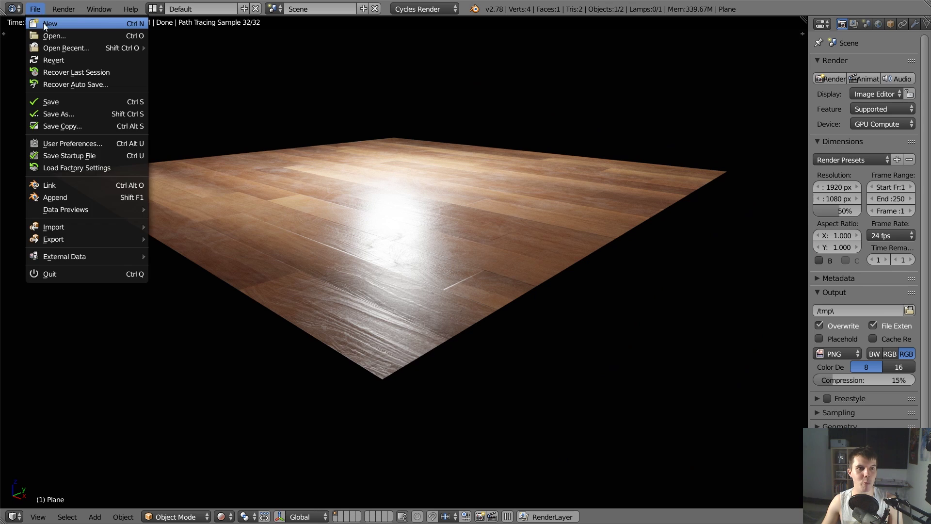
left_click(42, 23)
left_click(50, 32)
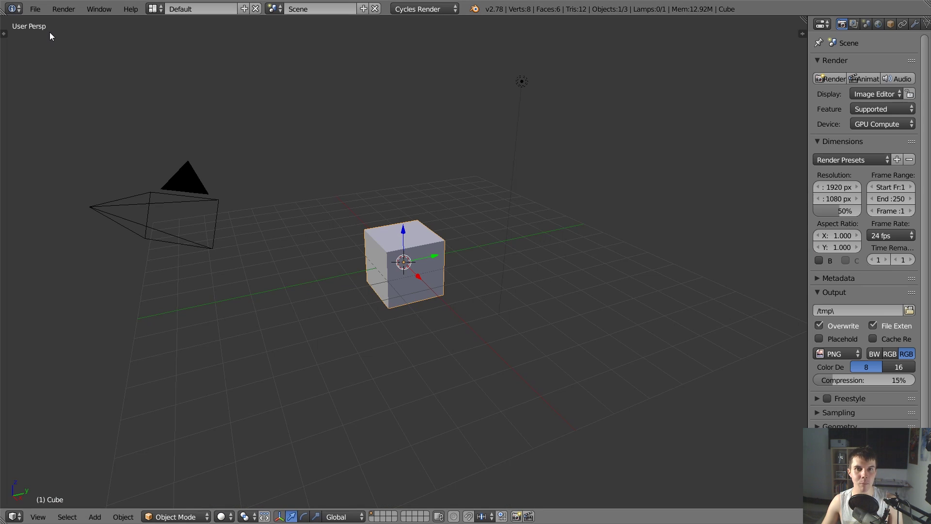
key("a")
key("a")
key("x")
left_click(655, 246)
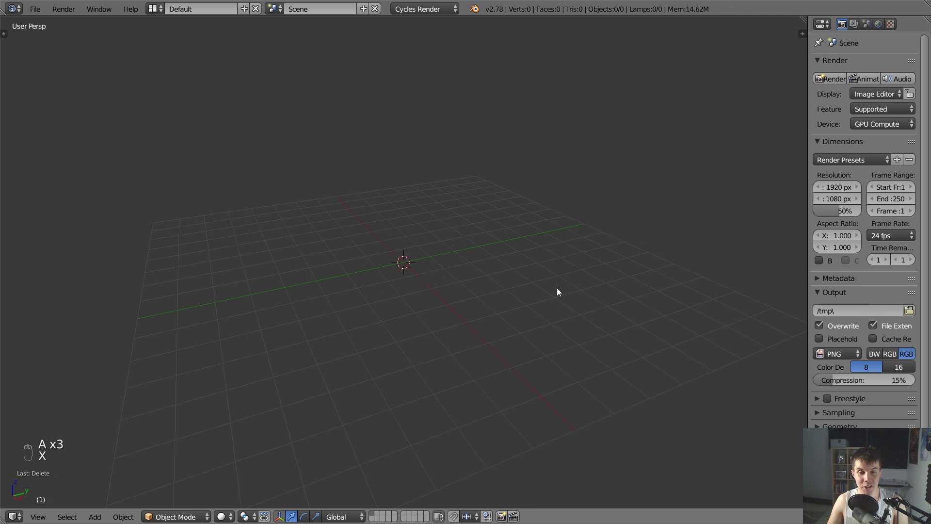
Add a mesh plane at the centre of the empty scene
key("shift+a")
mouse_move(552, 273)
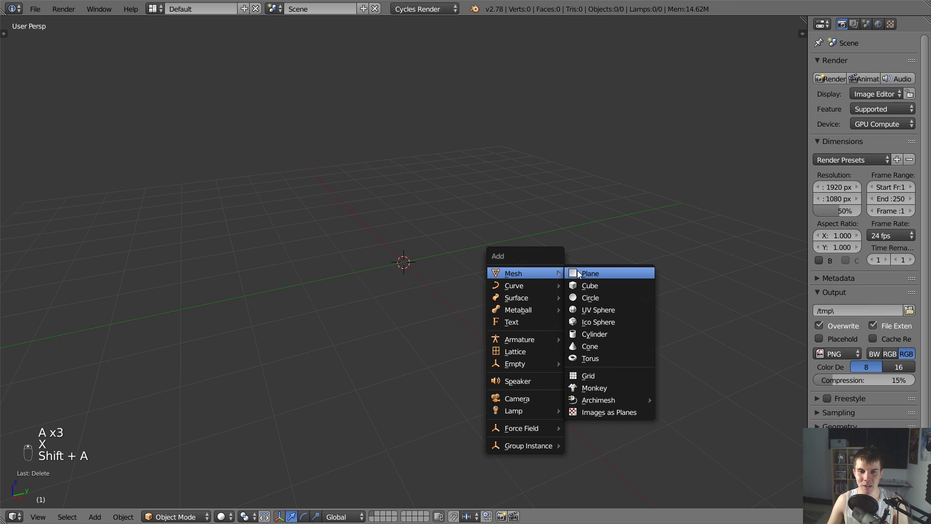
left_click(584, 273)
scroll(567, 278, "up", 4)
middle_click_drag(561, 281, 592, 264)
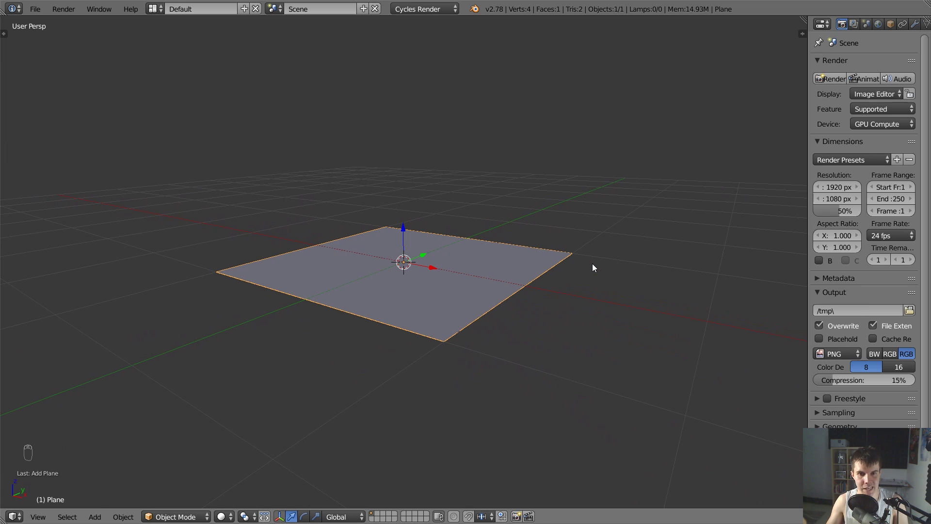
Add a point lamp and raise it along the global Z axis to a short distance above the plane
key("shift+a")
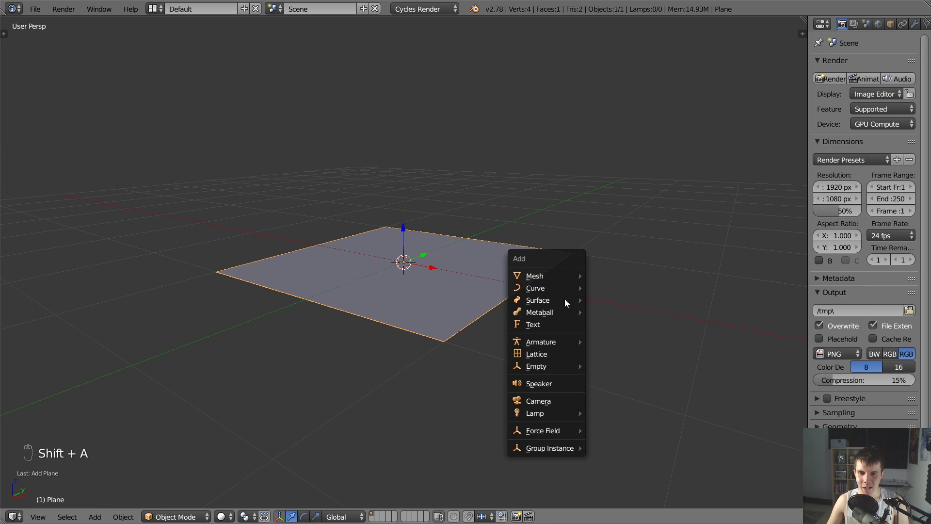
mouse_move(543, 413)
left_click(598, 412)
key("g")
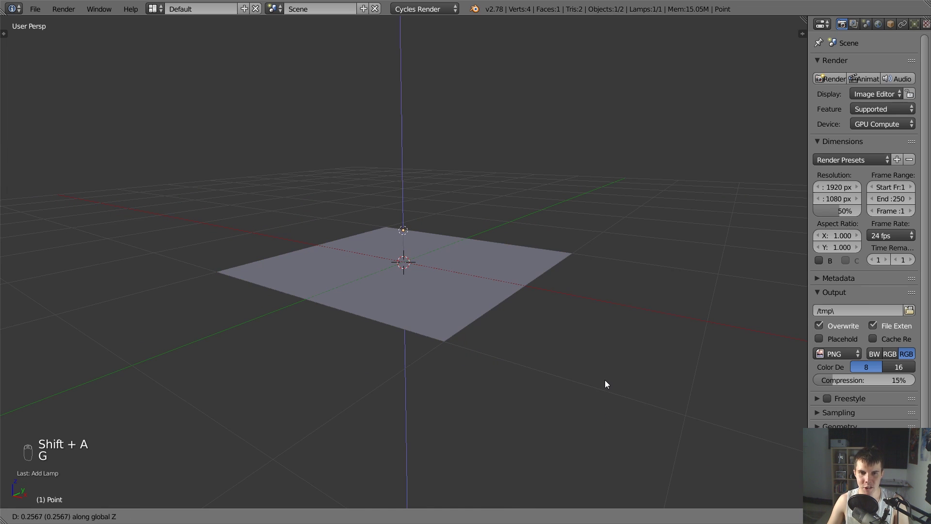
left_click(576, 245)
middle_click_drag(575, 244, 351, 285)
scroll(388, 275, "up", 3)
scroll(477, 269, "down", 2)
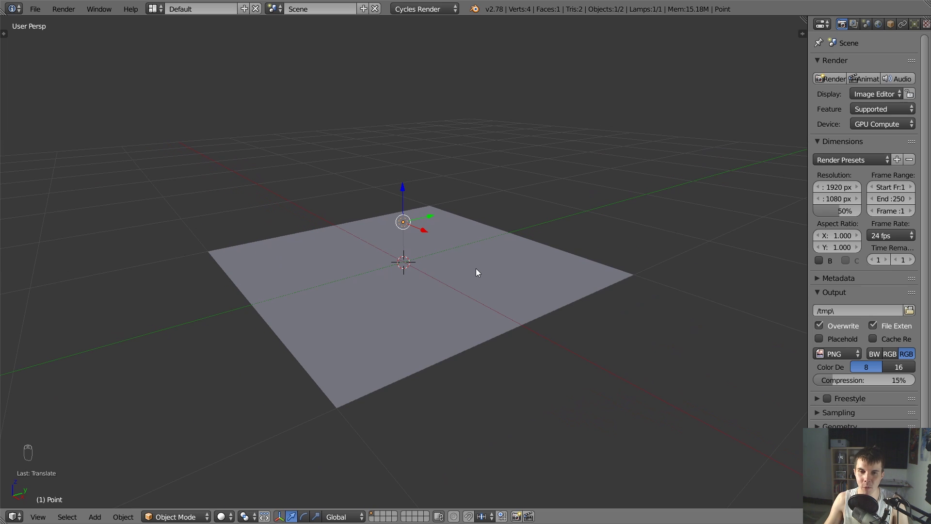
middle_click_drag(476, 267, 340, 284)
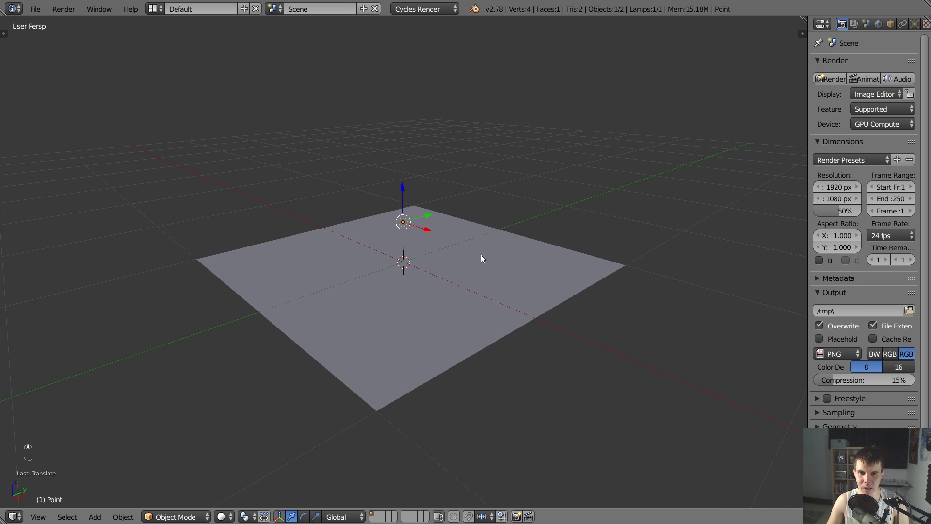
Preview the lit plane in rendered shading, then return to solid shading
key("shift+z")
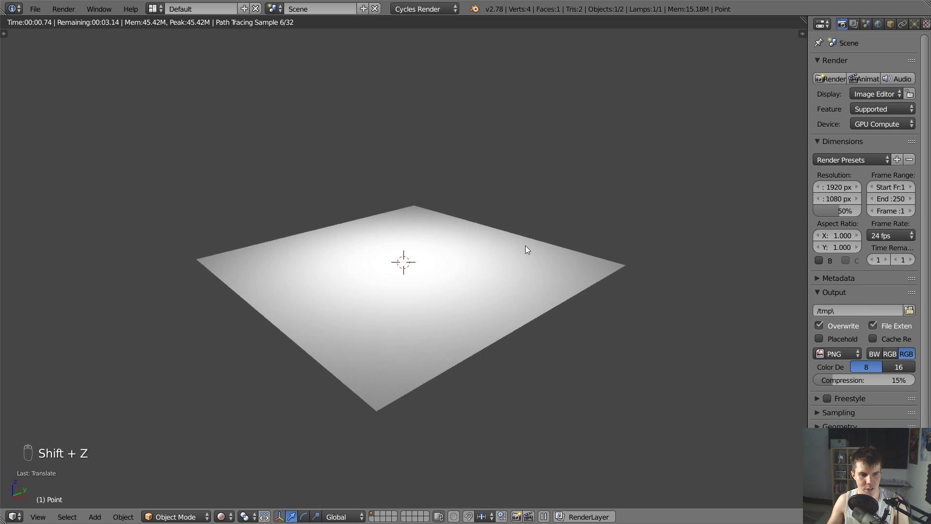
middle_click_drag(526, 246, 549, 257)
key("shift+z")
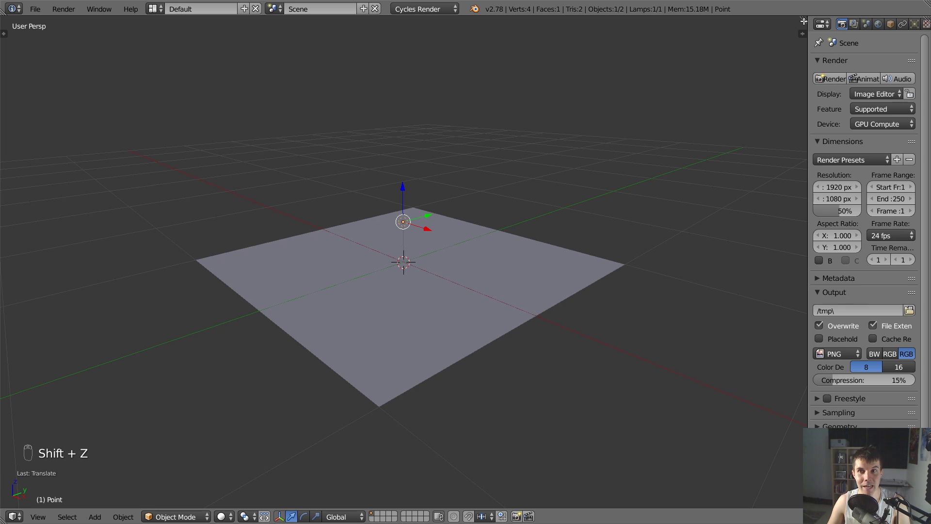
Split the 3D view into two side-by-side areas and make the second a Node Editor with its properties sidebar hidden
left_click_drag(804, 20, 434, 39)
left_click(447, 516)
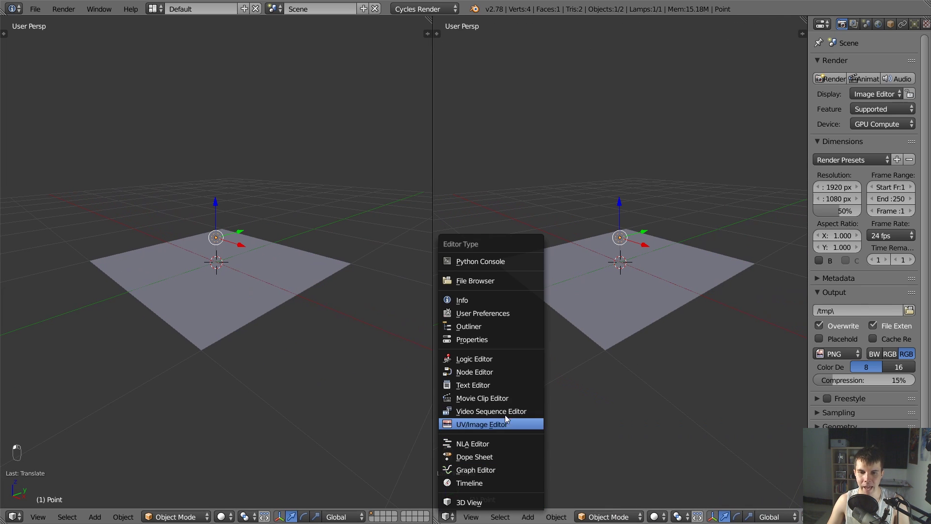
left_click(499, 371)
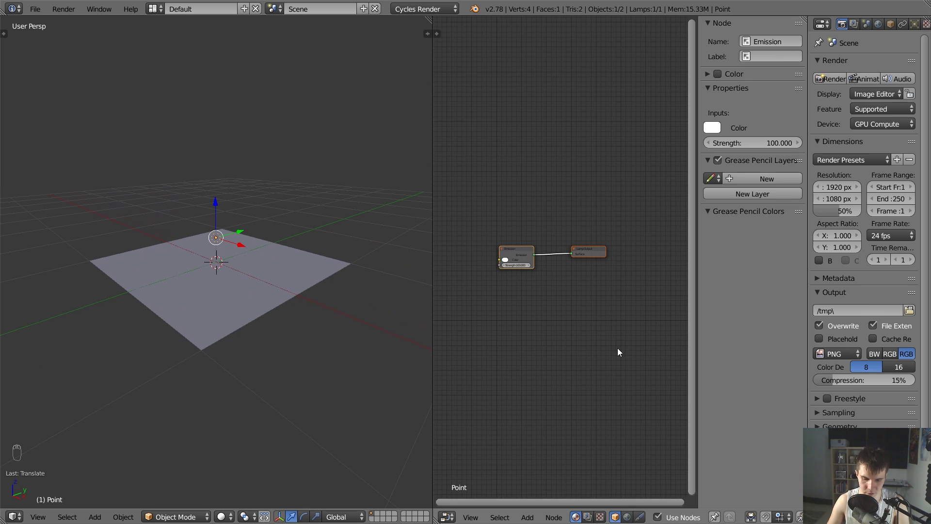
key("n")
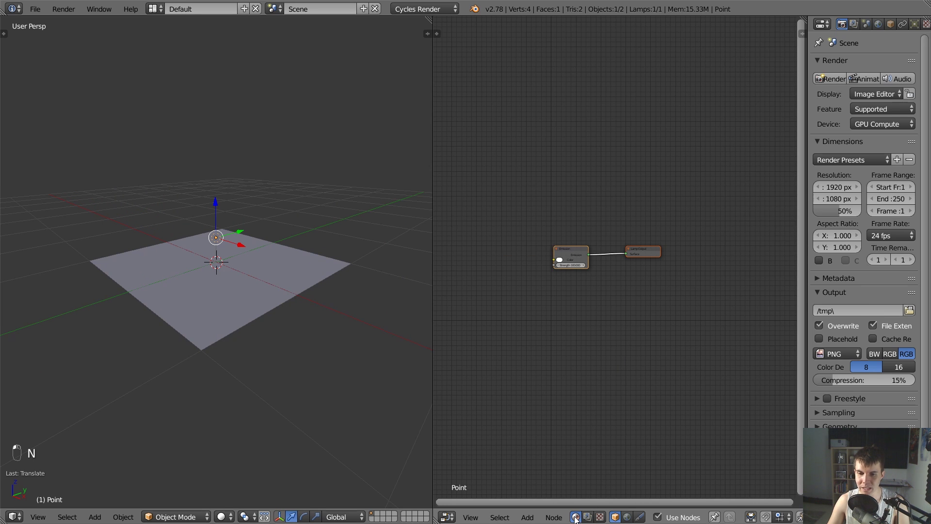
left_click(671, 518)
left_click(671, 518)
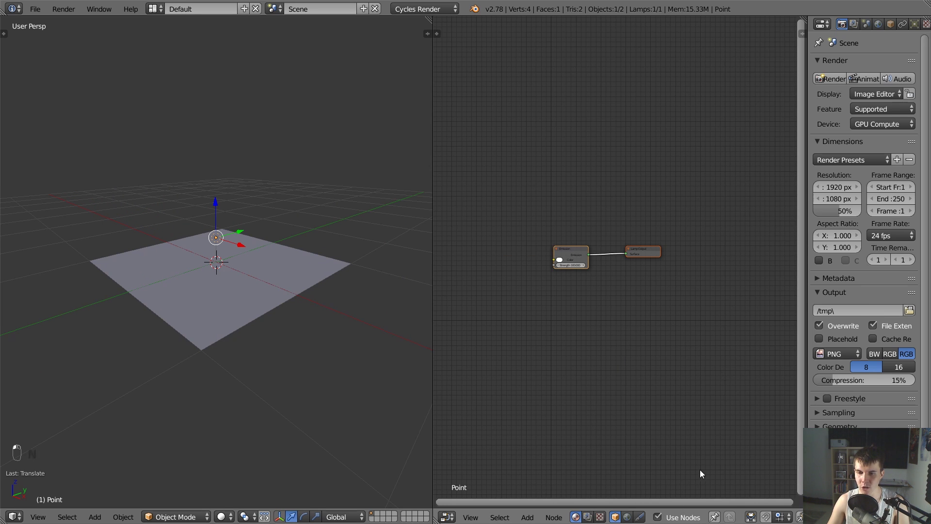
Select the plane and create a new node-based material for it
scroll(645, 290, "up", 3)
right_click(293, 294)
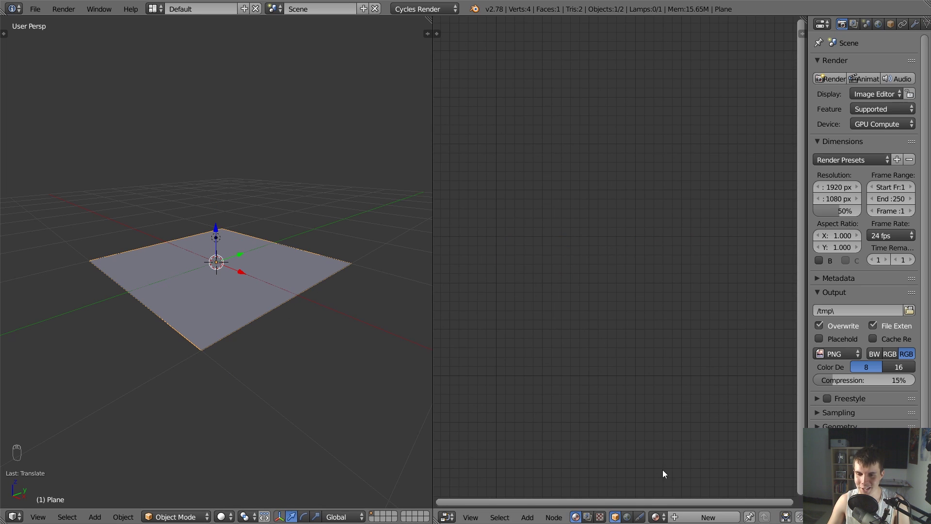
left_click(699, 517)
middle_click_drag(582, 319, 644, 265)
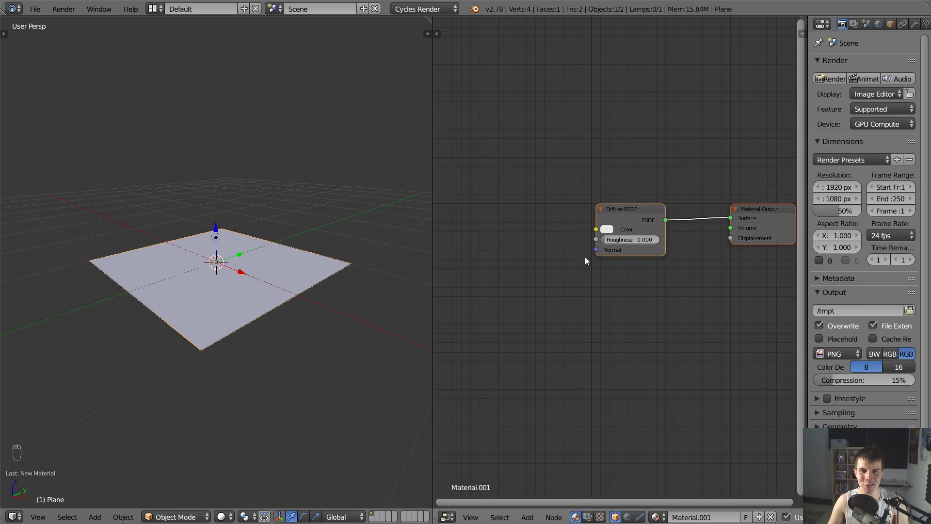
Switch to the Chrome browser and open the poliigon.com website
key("alt+Tab")
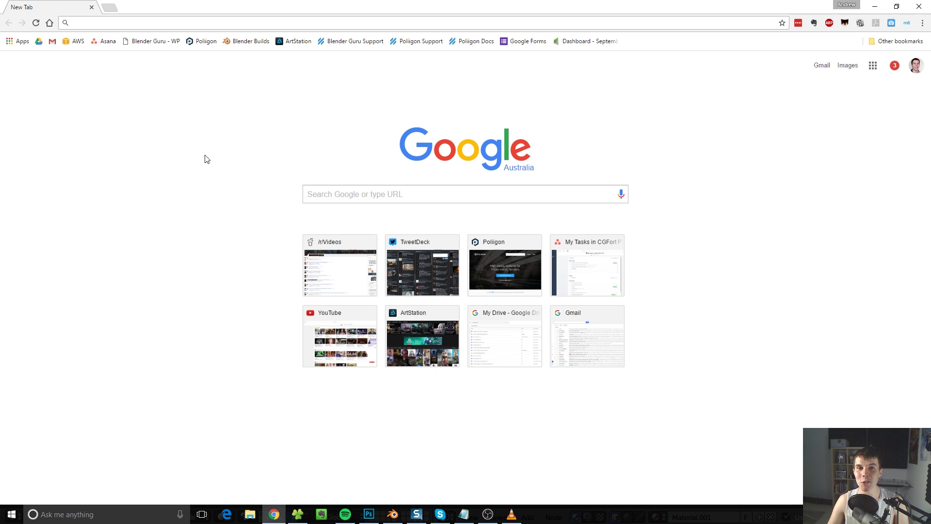
left_click(184, 23)
type("poliigon.c")
key("Return")
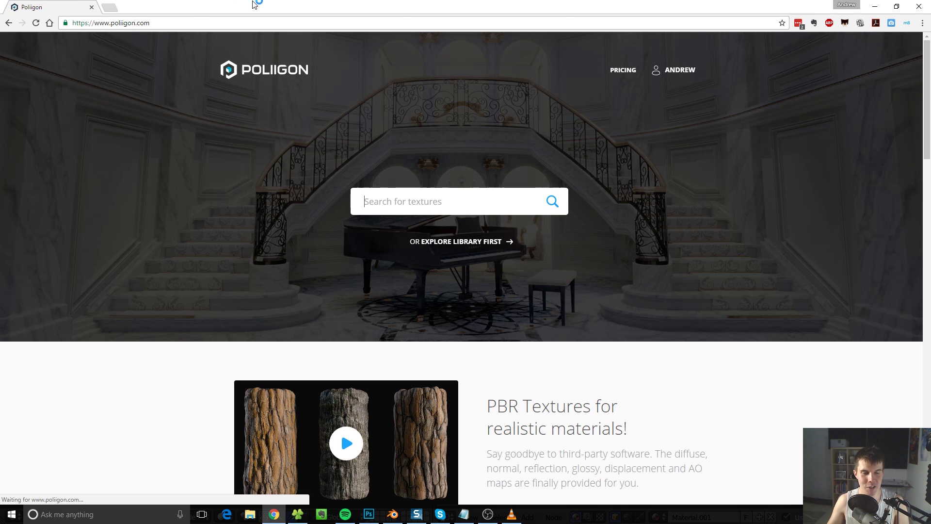
Explore the texture library and open its Wood category
left_click(451, 247)
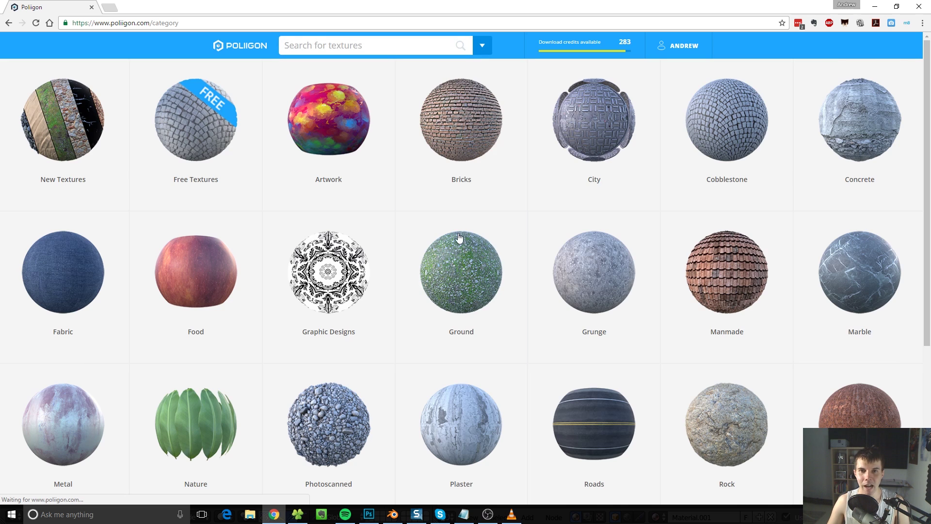
scroll(537, 333, "down", 4)
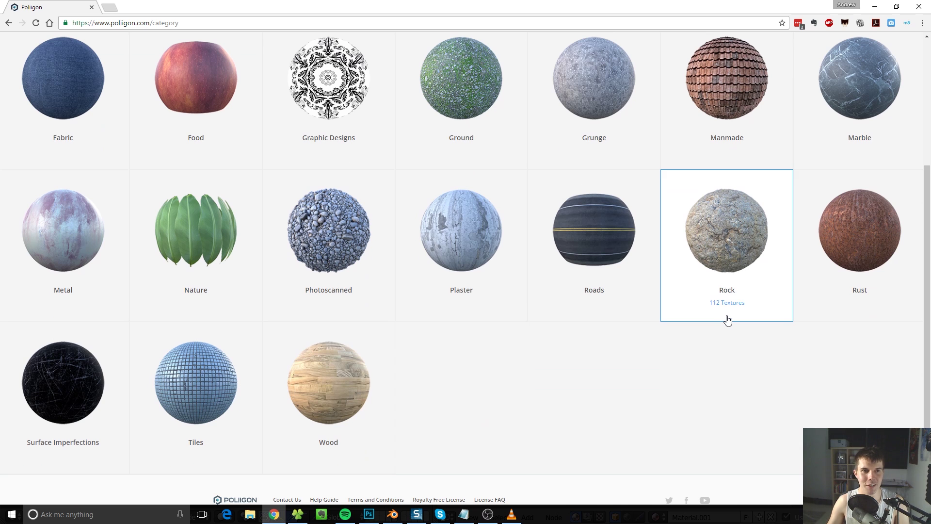
left_click(374, 385)
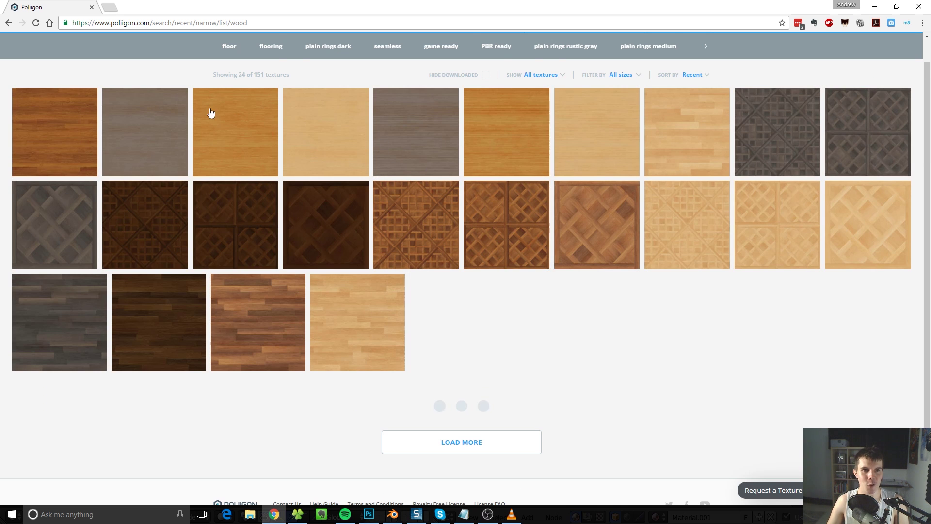
Browse the wood textures and open the Wood Flooring 044 texture
scroll(211, 112, "up", 1)
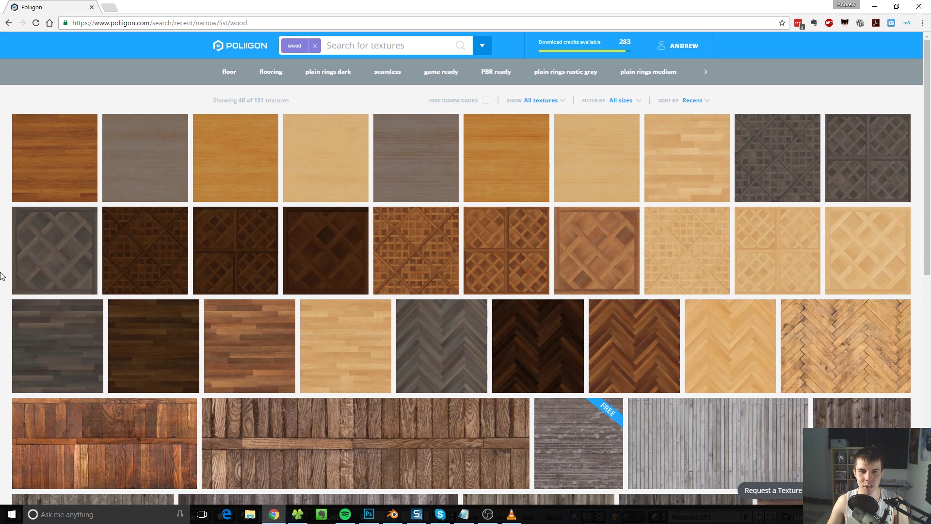
scroll(386, 277, "down", 3)
scroll(339, 194, "up", 3)
mouse_move(246, 147)
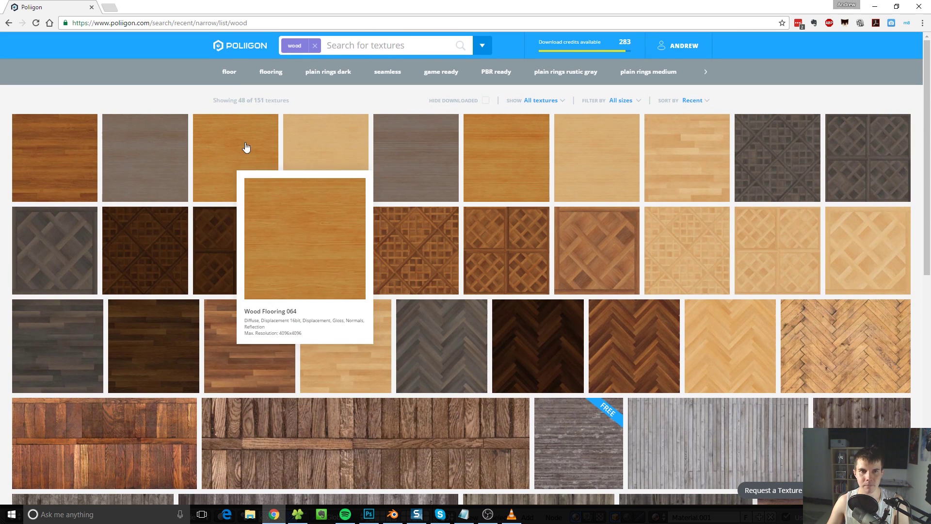
mouse_move(395, 168)
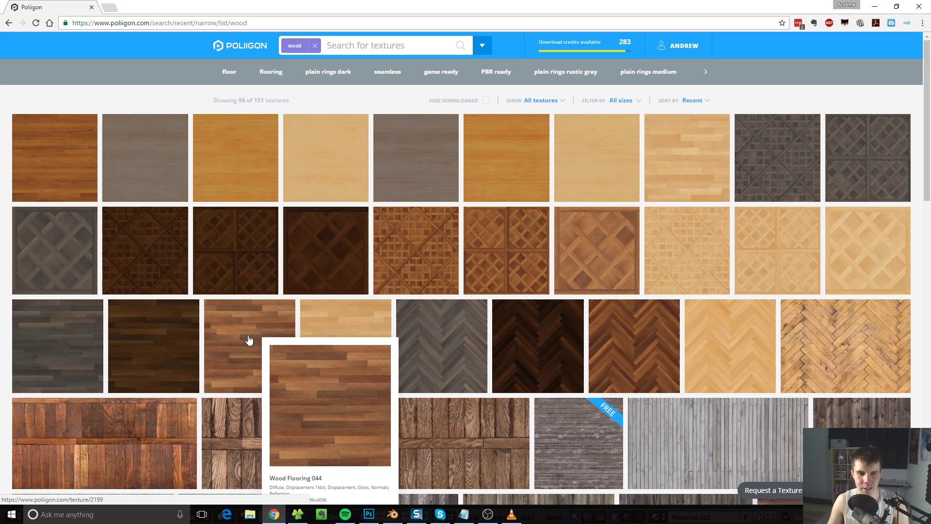
left_click(272, 338)
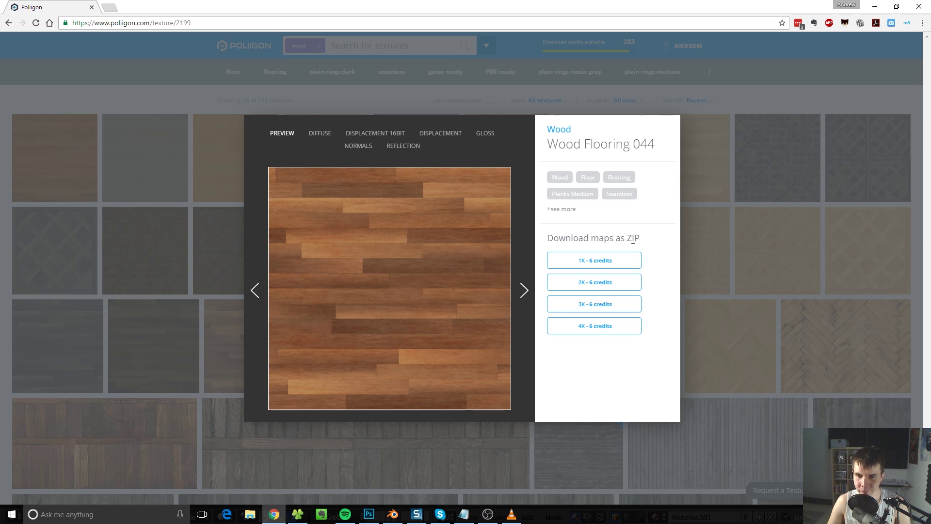
Examine the Reflection, Displacement 16bit, Displacement, Gloss and Diffuse maps of Wood Flooring 044, along with its preview and ZIP download options
left_click(407, 146)
left_click(388, 133)
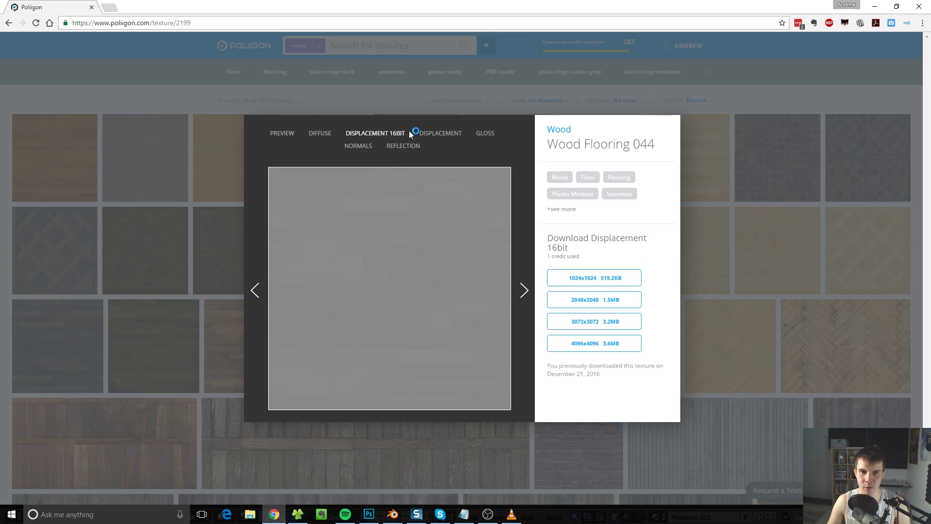
left_click(451, 138)
left_click(485, 133)
left_click(283, 134)
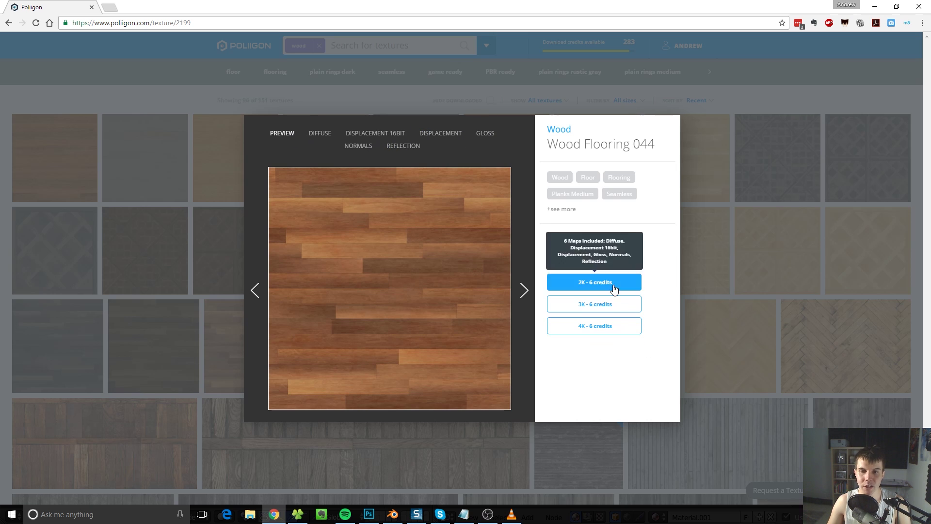
left_click(322, 133)
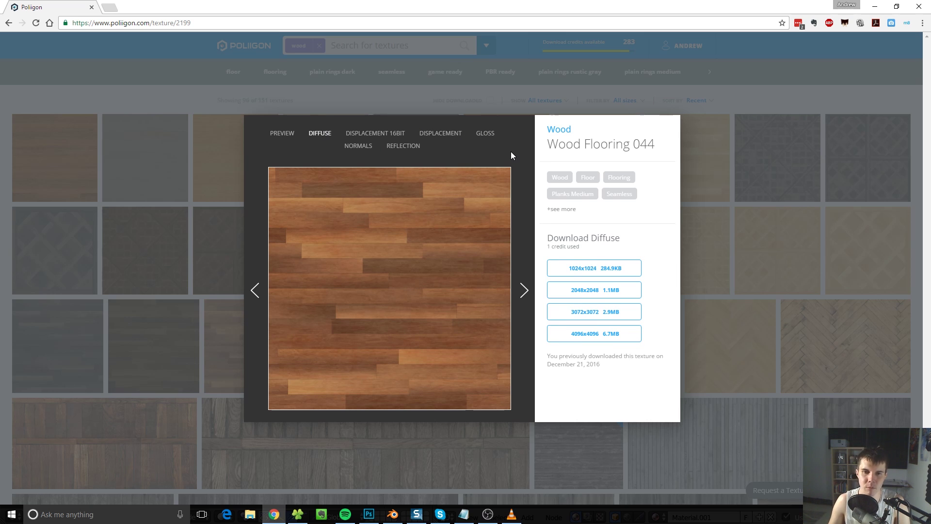
Download the 4096x4096 Diffuse map, then connect it as an Image Texture to the Diffuse BSDF color and preview the plane rendered
left_click(604, 338)
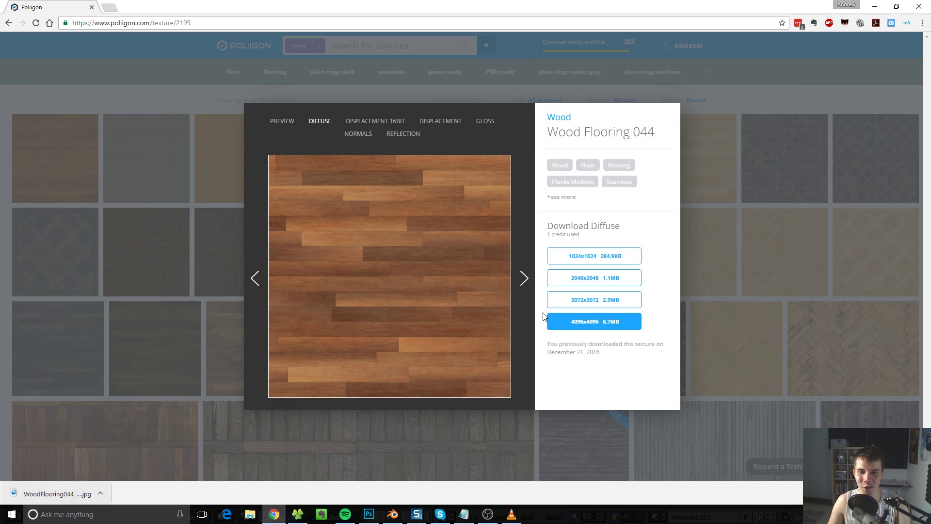
left_click_drag(63, 493, 504, 237)
left_click_drag(548, 200, 601, 226)
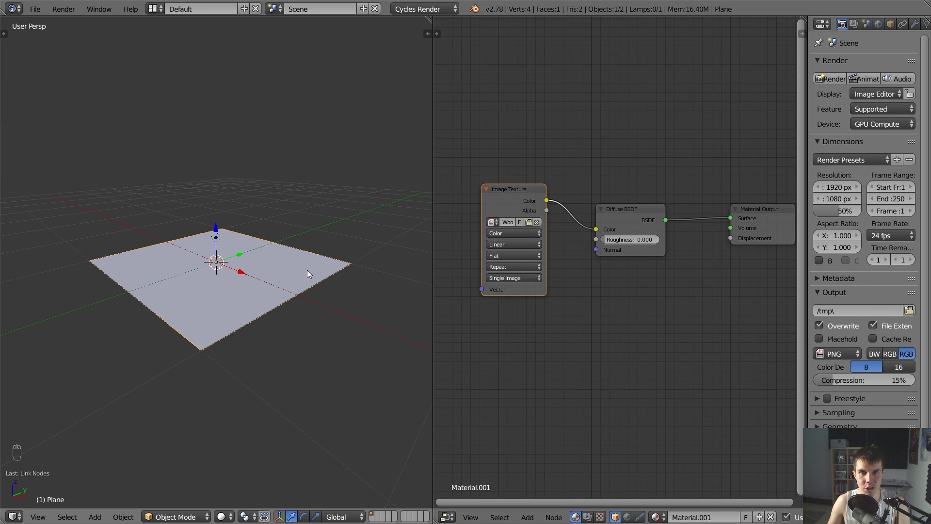
key("shift+z")
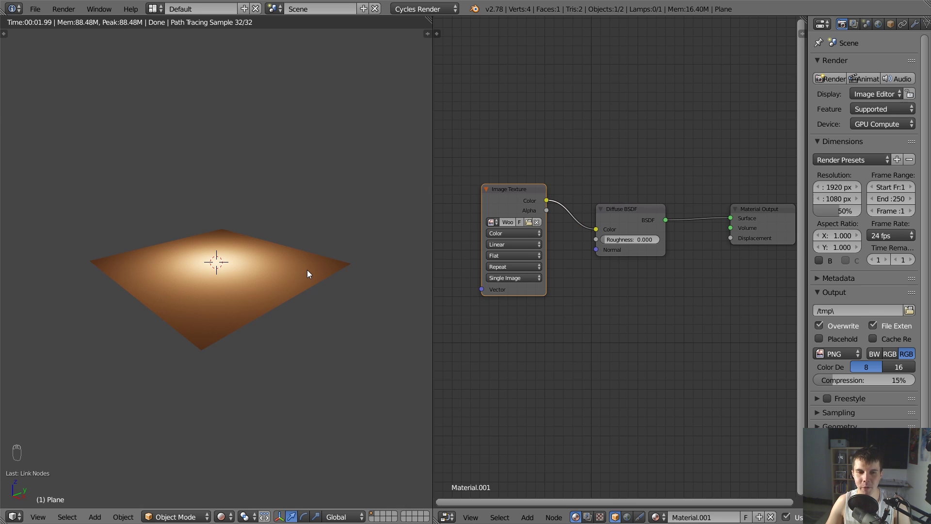
scroll(307, 270, "up", 3)
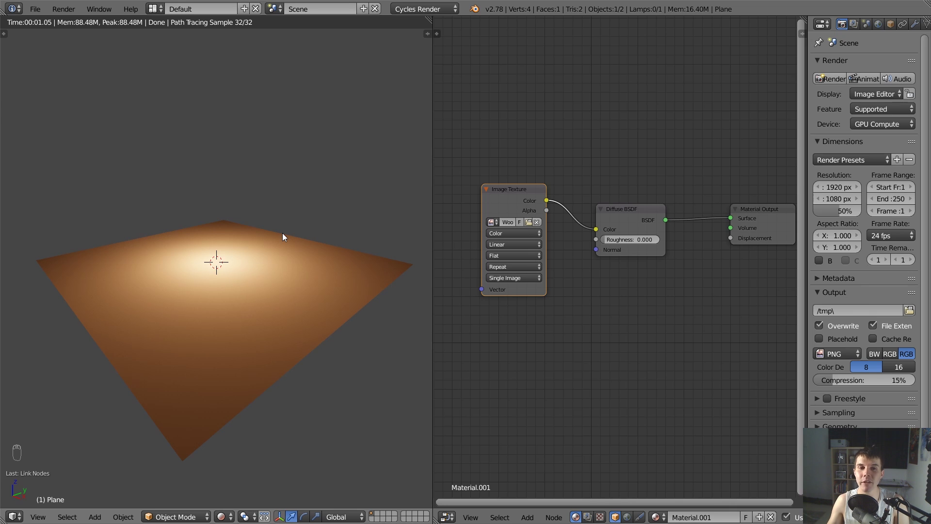
Unwrap the plane's UVs and view the floor up close in Rendered shading
key("shift+z")
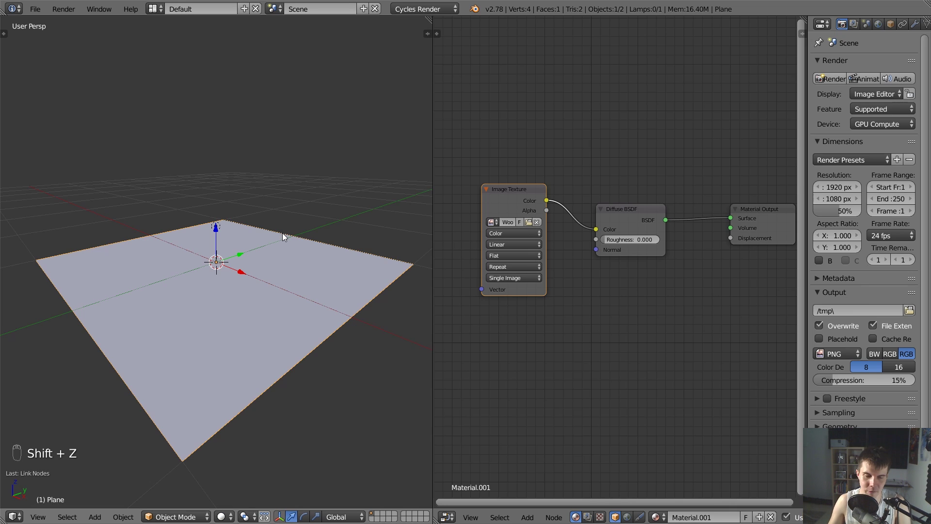
key("Tab")
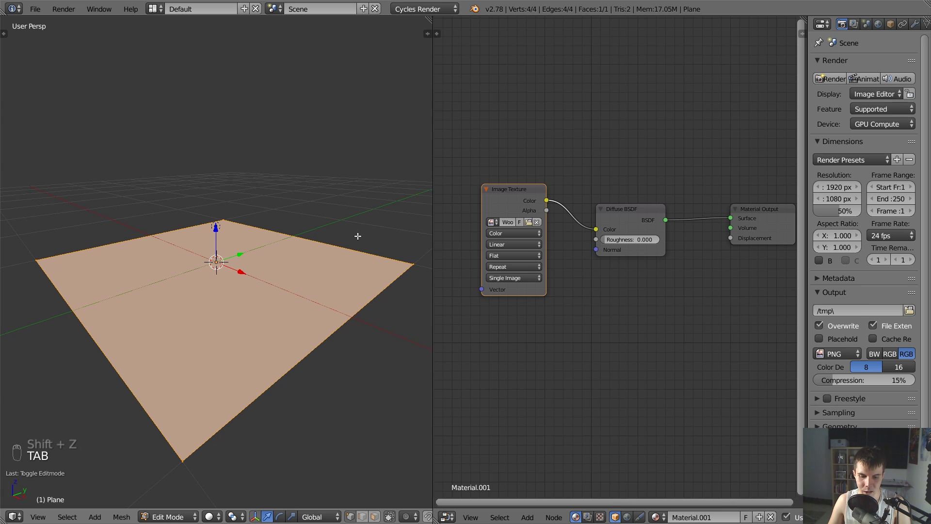
key("u")
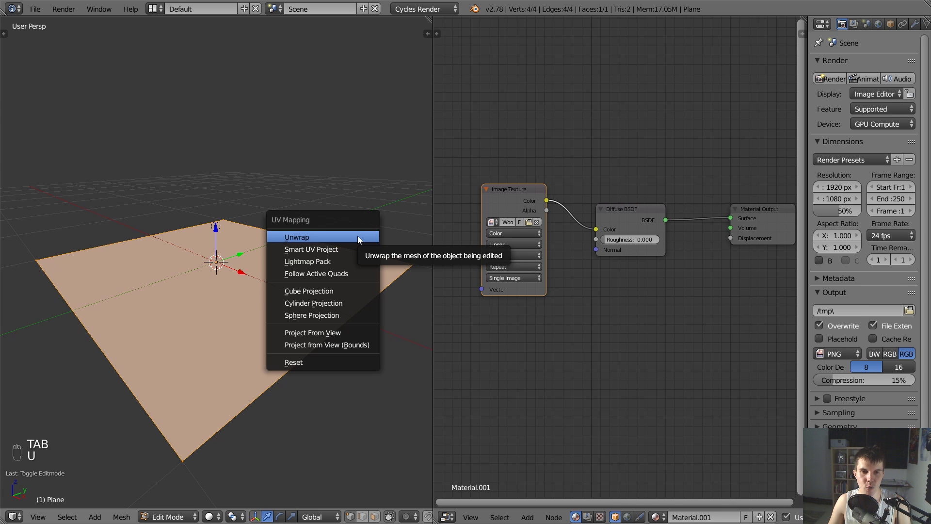
left_click(357, 236)
key("Tab")
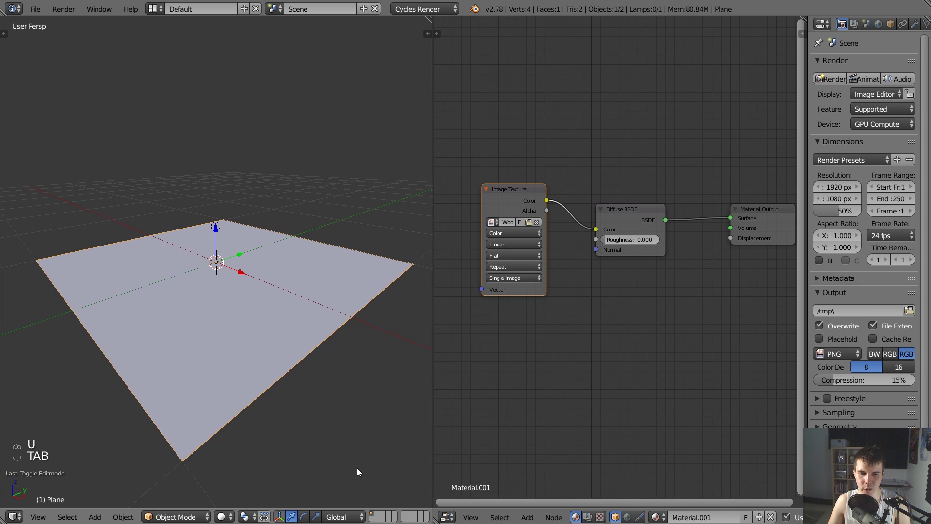
left_click(221, 517)
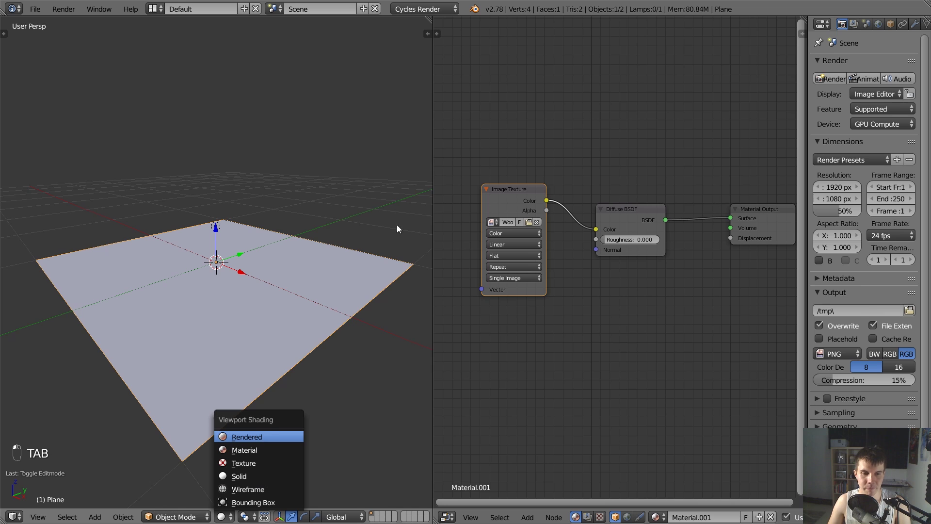
key("Return")
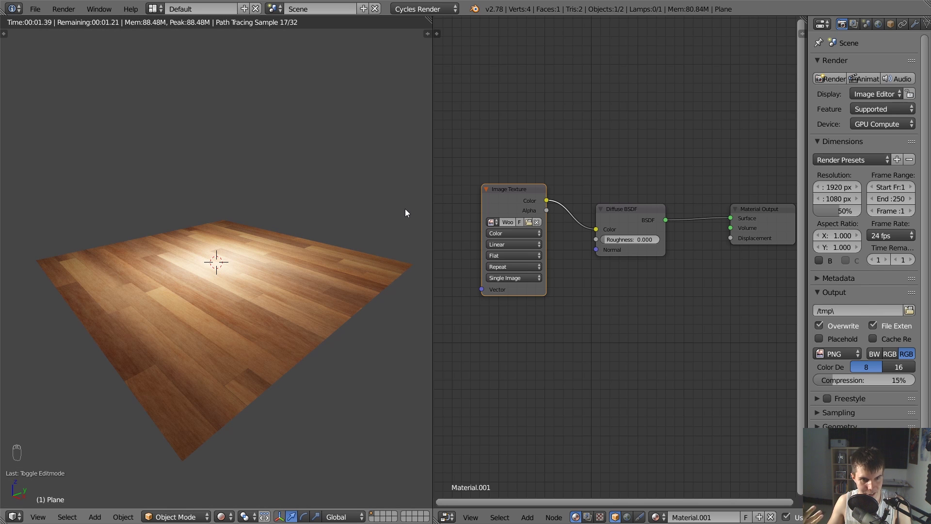
middle_click_drag(346, 256, 339, 214)
scroll(344, 249, "up", 1)
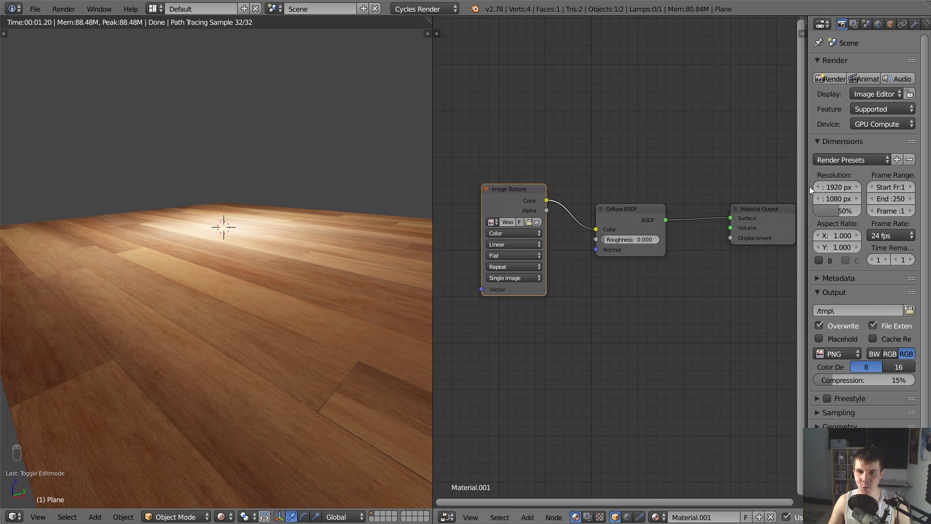
Align the shader nodes and insert a Mix Shader between the Diffuse BSDF and the Material Output
middle_click_drag(639, 218, 606, 187)
left_click_drag(607, 191, 592, 168)
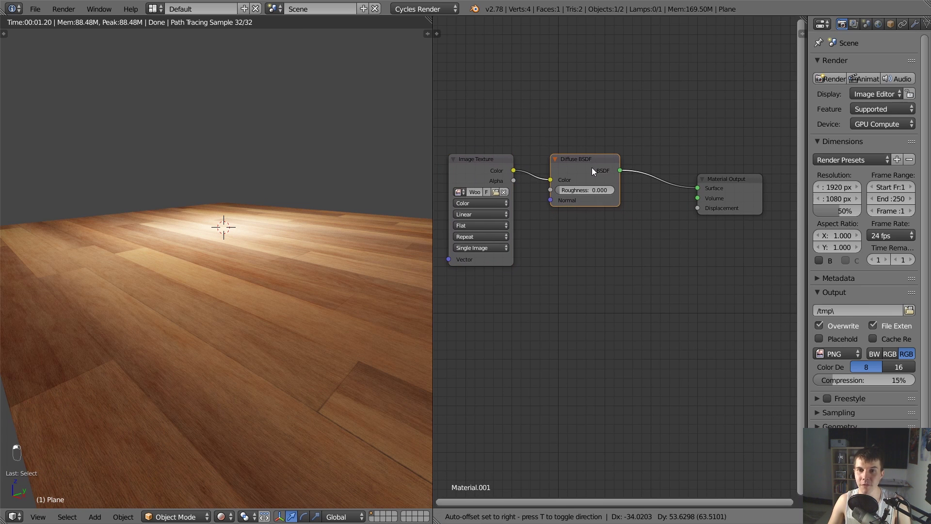
left_click_drag(747, 210, 753, 179)
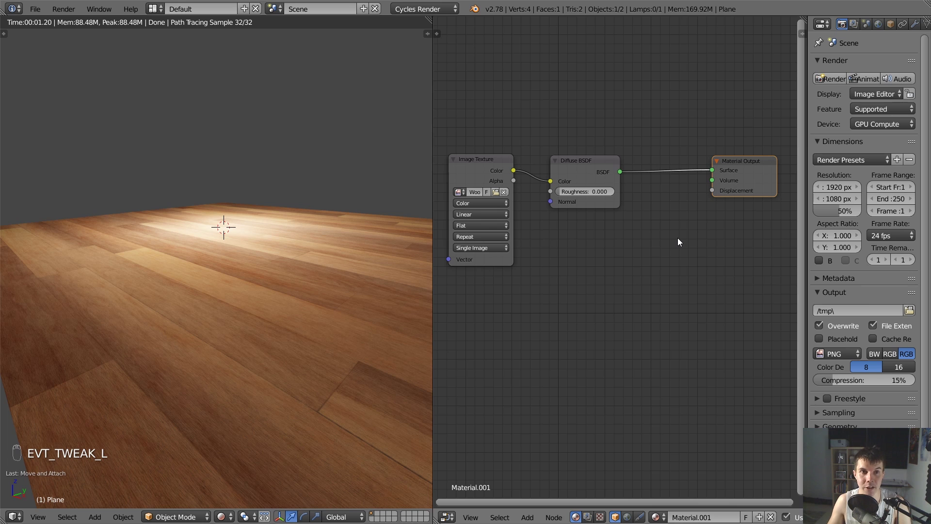
key("shift+a")
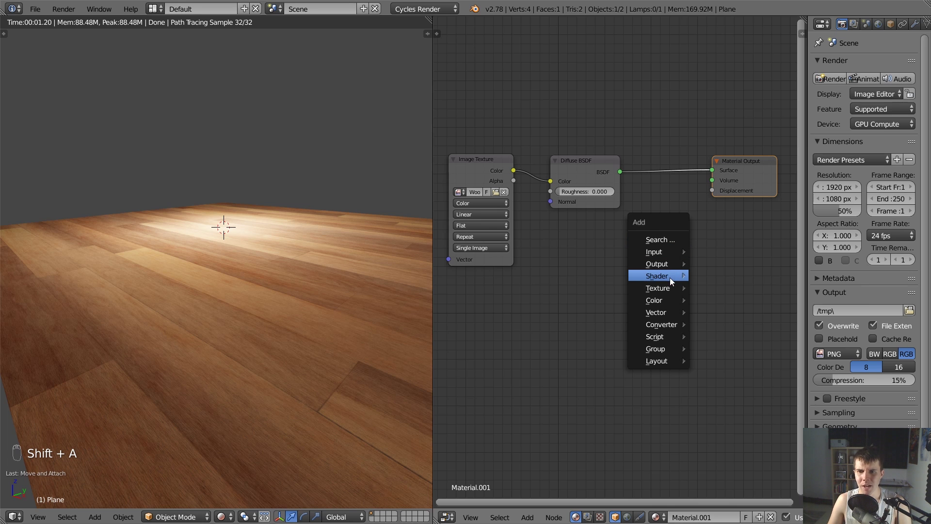
mouse_move(668, 275)
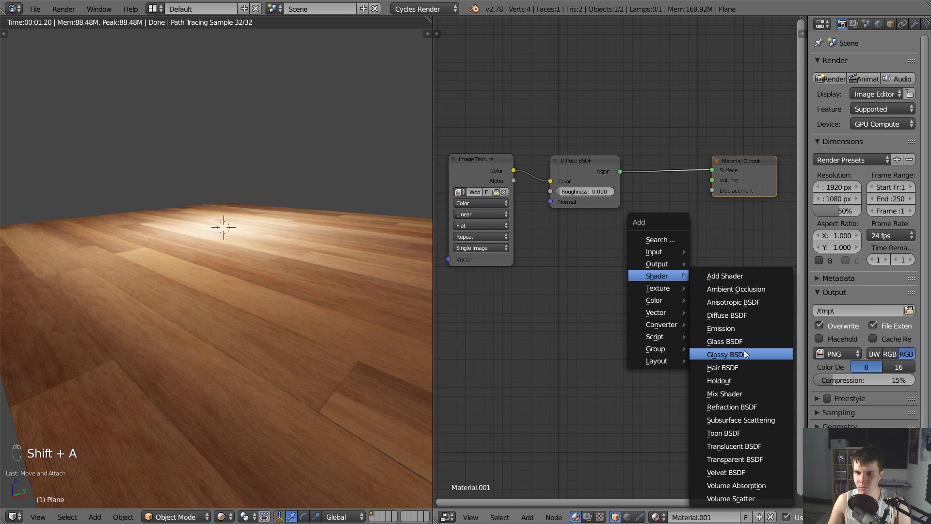
left_click(732, 388)
left_click(660, 152)
Add a Glossy BSDF below the Diffuse BSDF and connect it to the second shader input of the Mix Shader
key("shift+a")
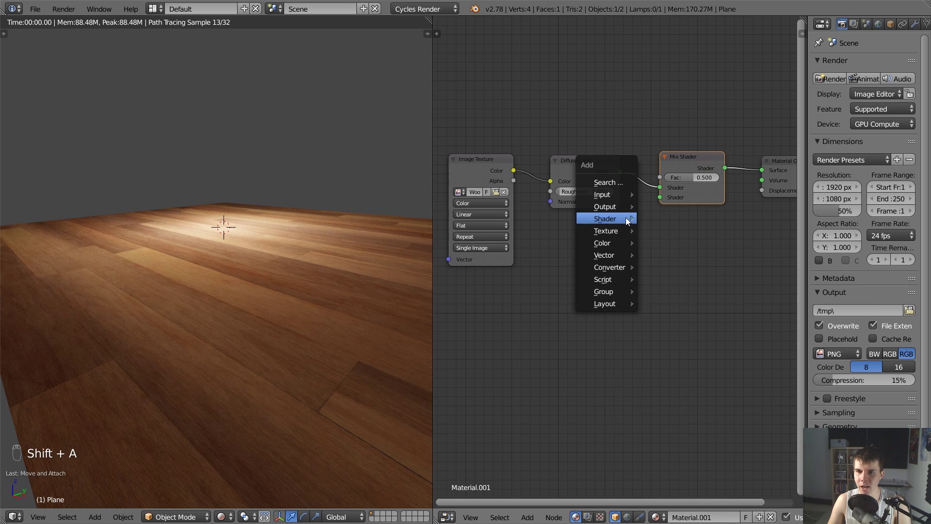
mouse_move(612, 219)
left_click(668, 298)
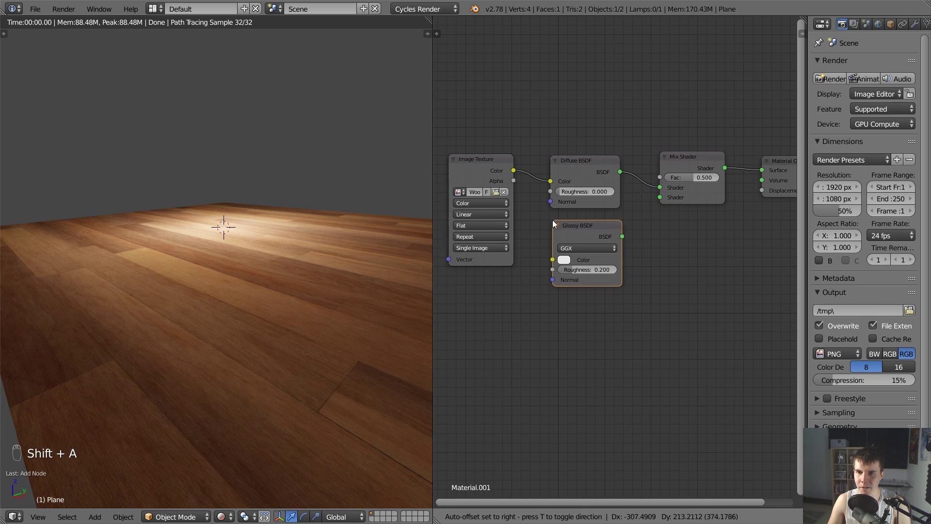
left_click(550, 218)
left_click_drag(618, 234, 662, 200)
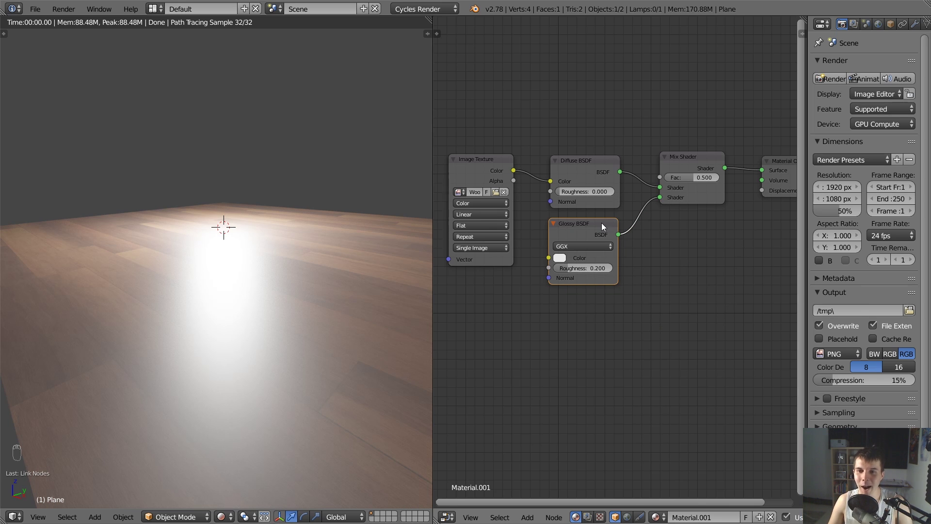
left_click_drag(602, 223, 604, 217)
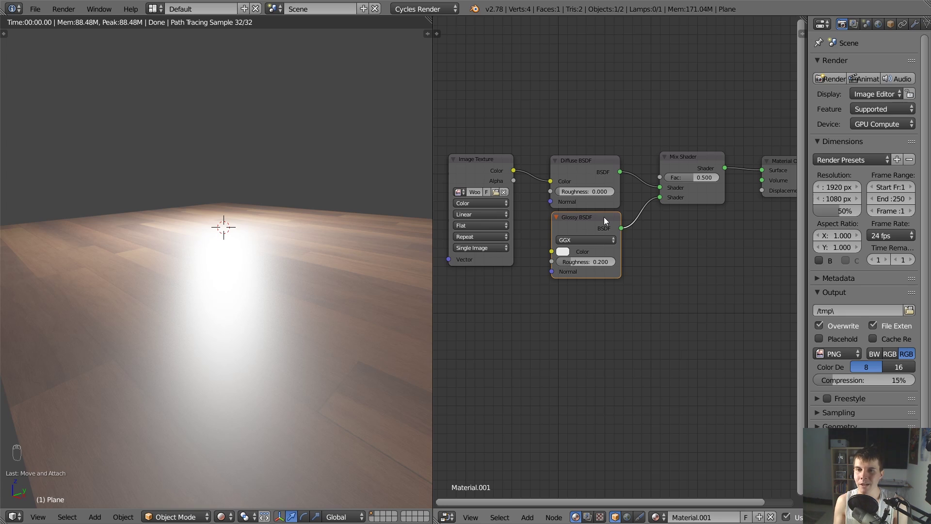
Set the Mix Shader factor to 0.195 and try Glossy BSDF roughness values of 0.407 and 0.120
left_click_drag(677, 162, 668, 167)
left_click_drag(619, 206, 606, 207)
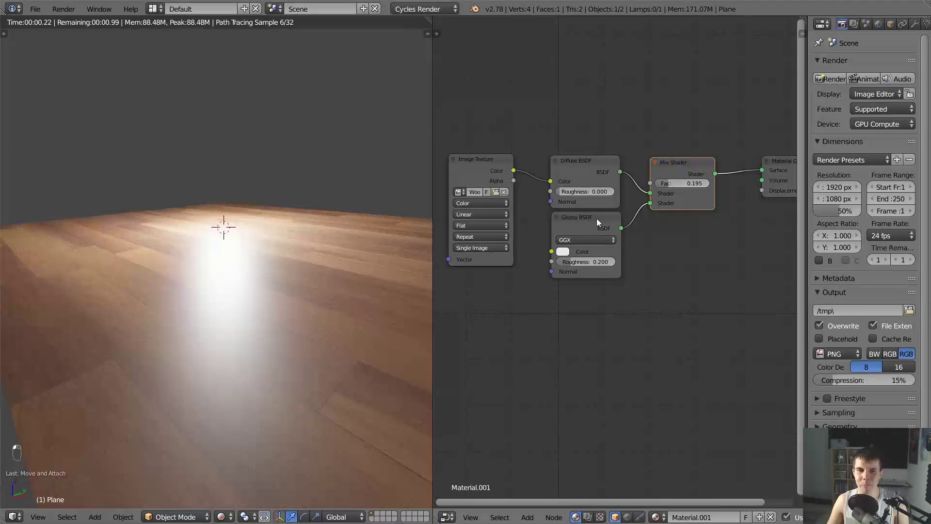
middle_click_drag(229, 314, 253, 267)
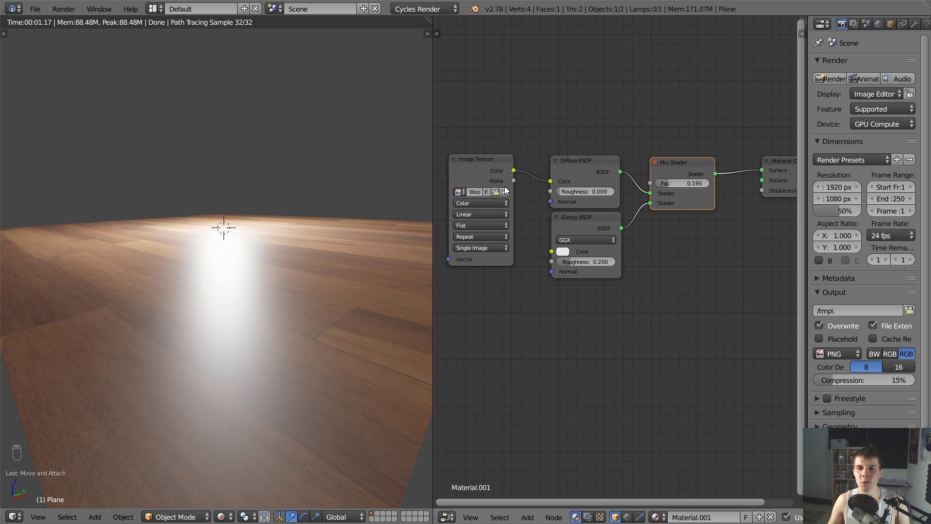
left_click_drag(584, 262, 606, 262)
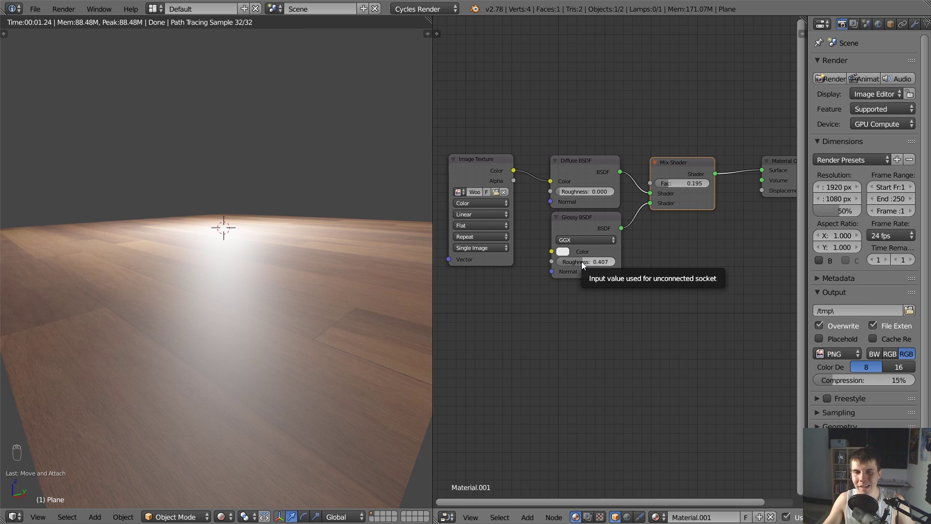
left_click_drag(583, 261, 552, 260)
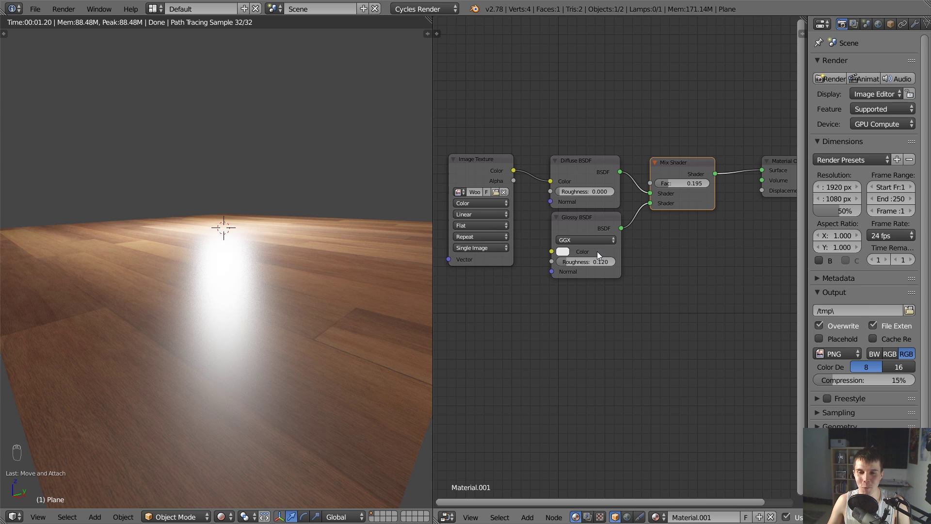
Delete the Diffuse BSDF, Glossy BSDF and Mix Shader nodes, keeping only the Image Texture and Material Output
middle_click_drag(610, 236, 596, 233)
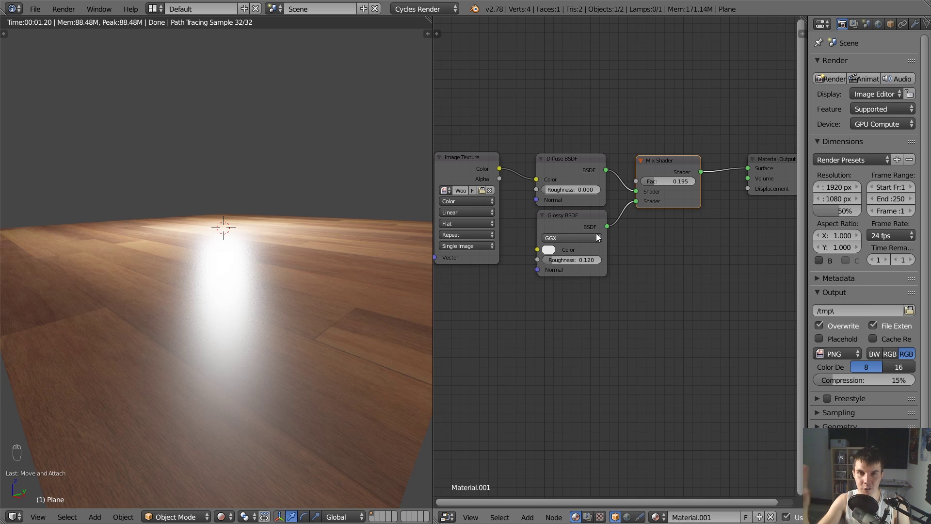
key("a")
key("a")
key("a")
key("b")
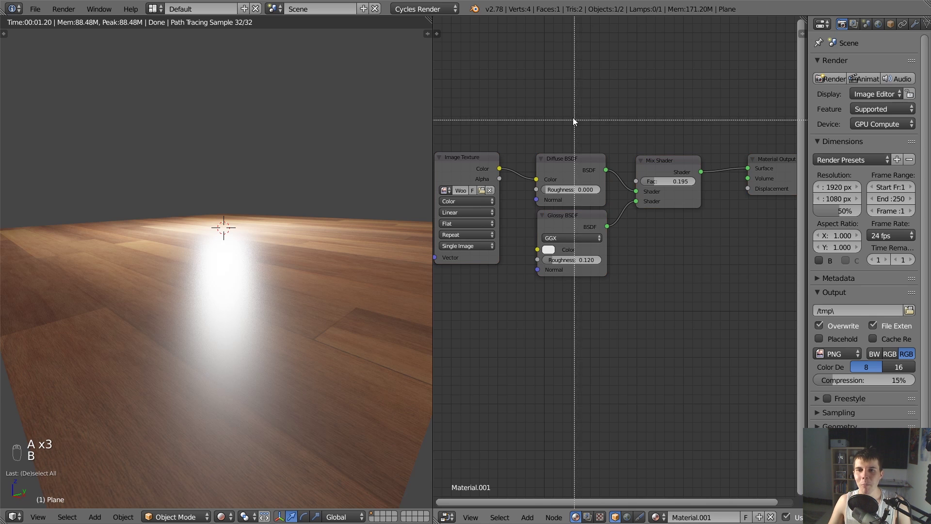
left_click_drag(574, 120, 700, 275)
key("x")
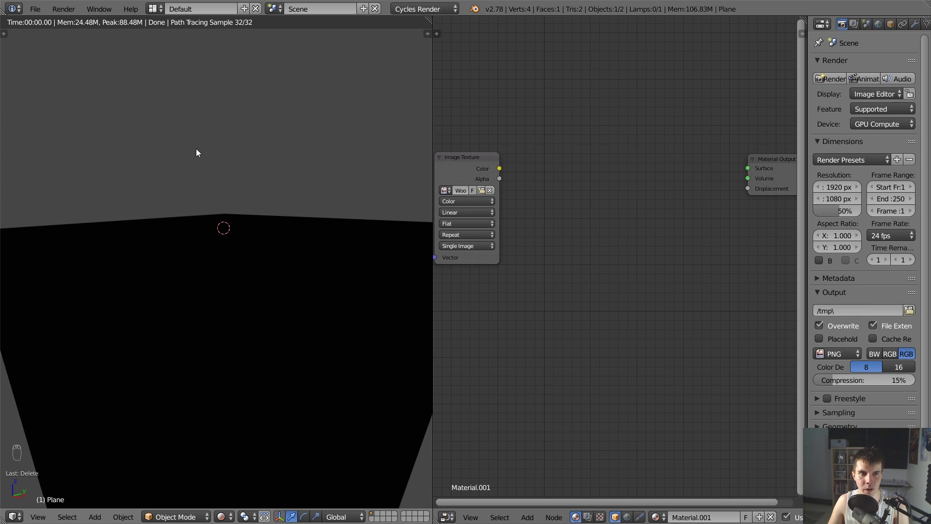
Append all the node groups from the NodeTree folder of Blender Guru - PBR Materials.blend
key("shift+F1")
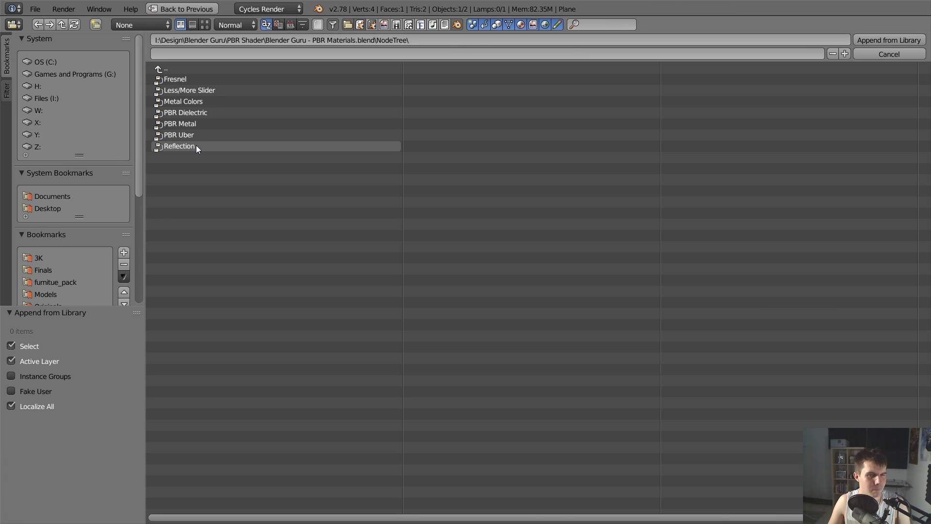
left_click(184, 71)
left_click(185, 70)
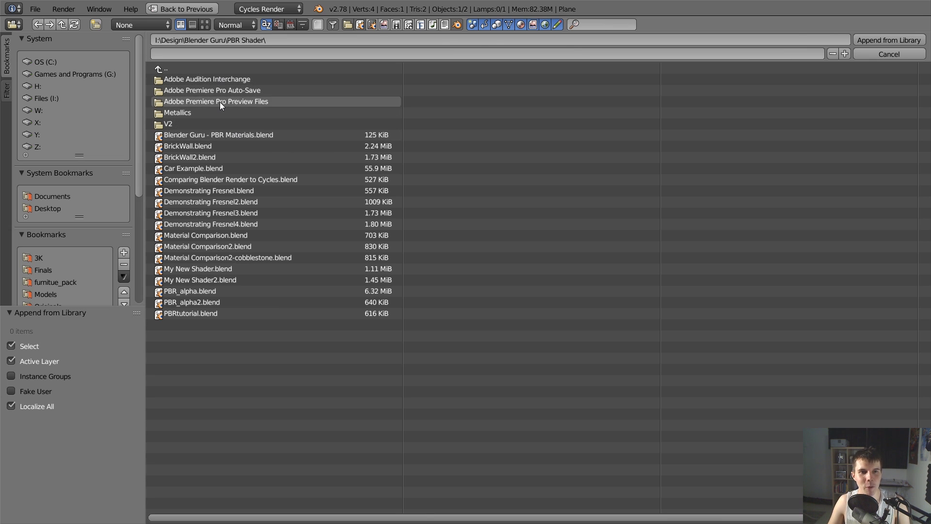
double_click(238, 135)
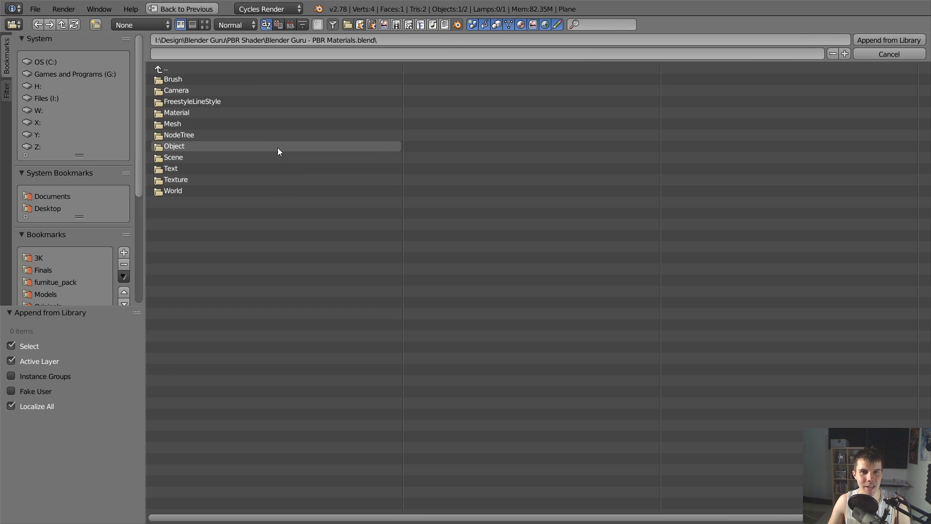
left_click(198, 135)
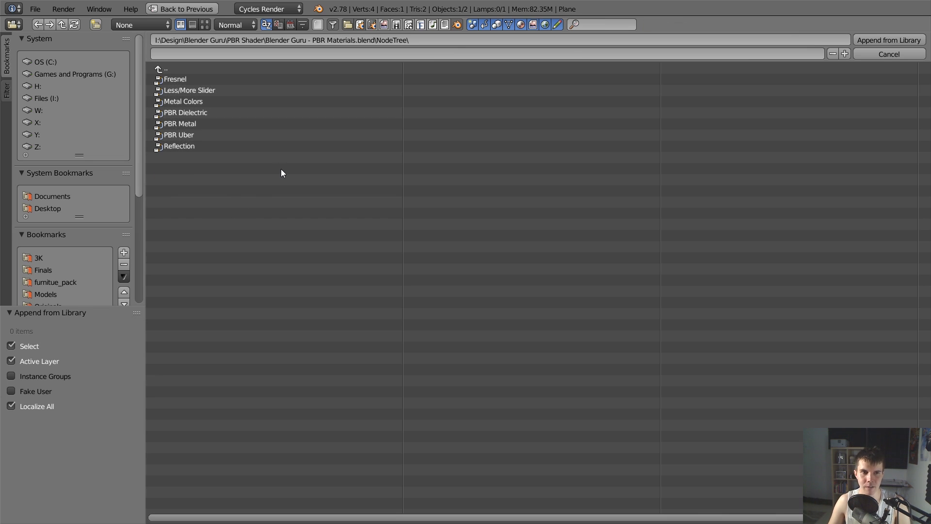
key("a")
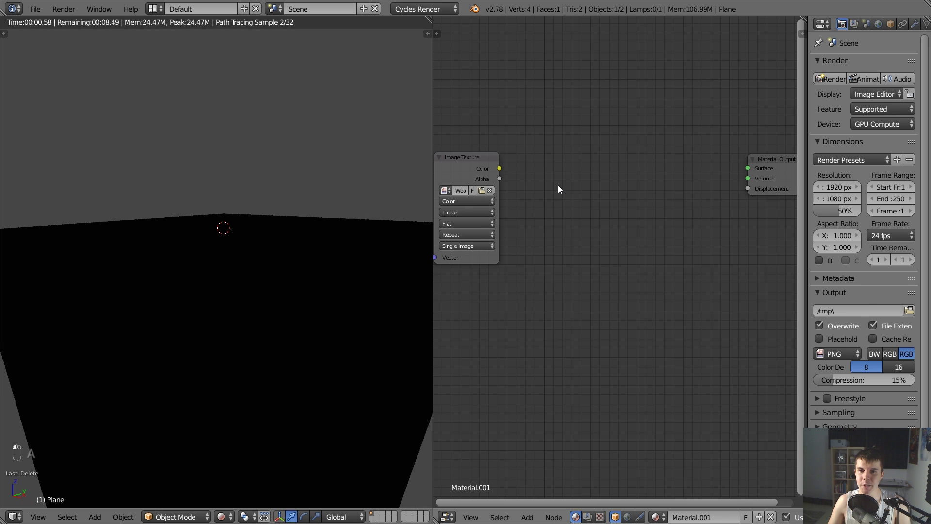
Add the appended PBR Dielectric node group between the Image Texture and Material Output nodes
scroll(558, 185, "down", 2)
mouse_move(568, 207)
middle_mouse_down()
mouse_move(547, 208)
mouse_move(568, 210)
middle_mouse_up()
scroll(570, 217, "up", 1)
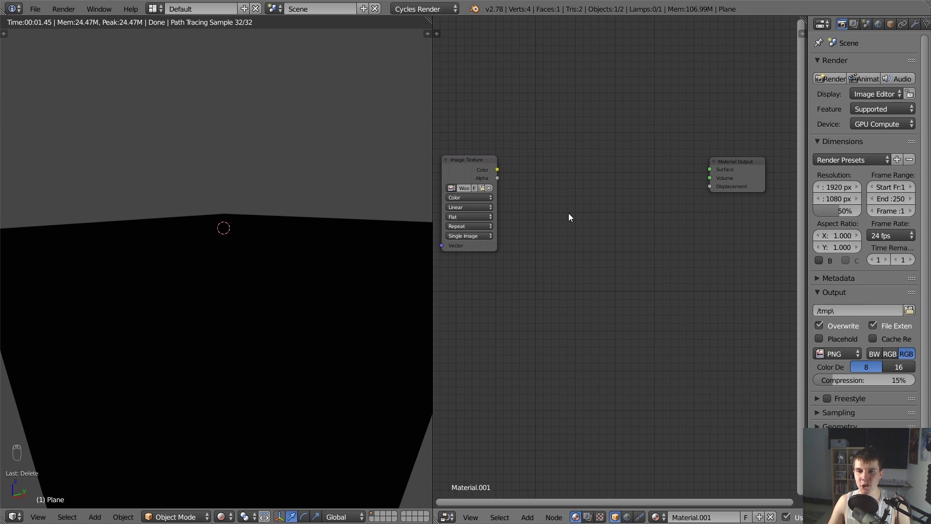
key("shift+a")
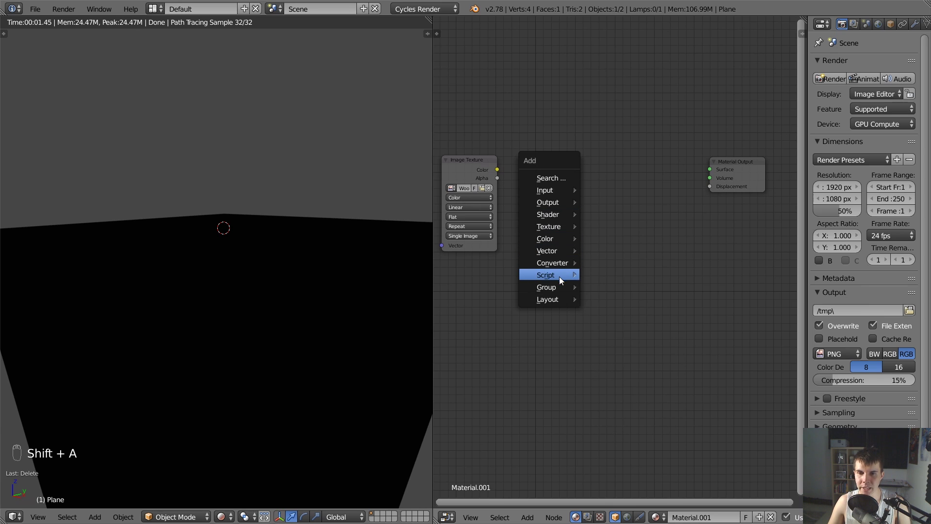
mouse_move(562, 287)
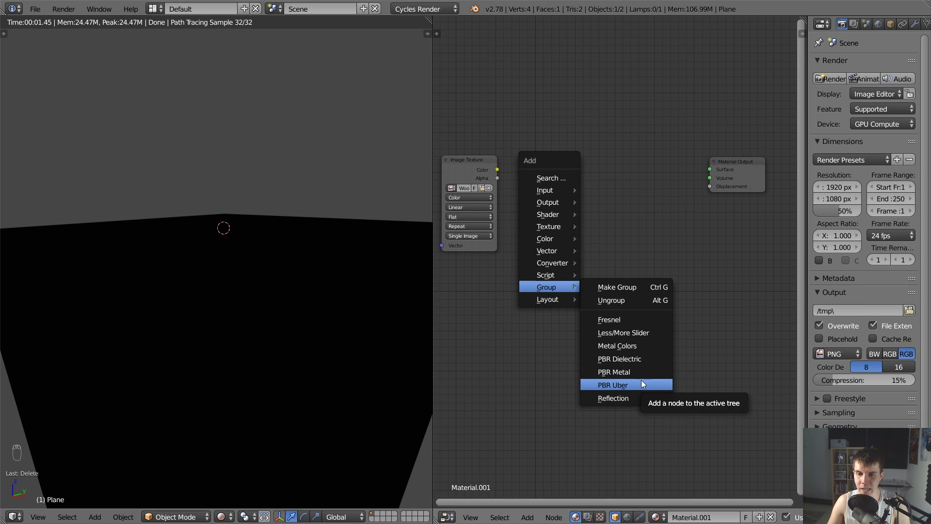
left_click(647, 359)
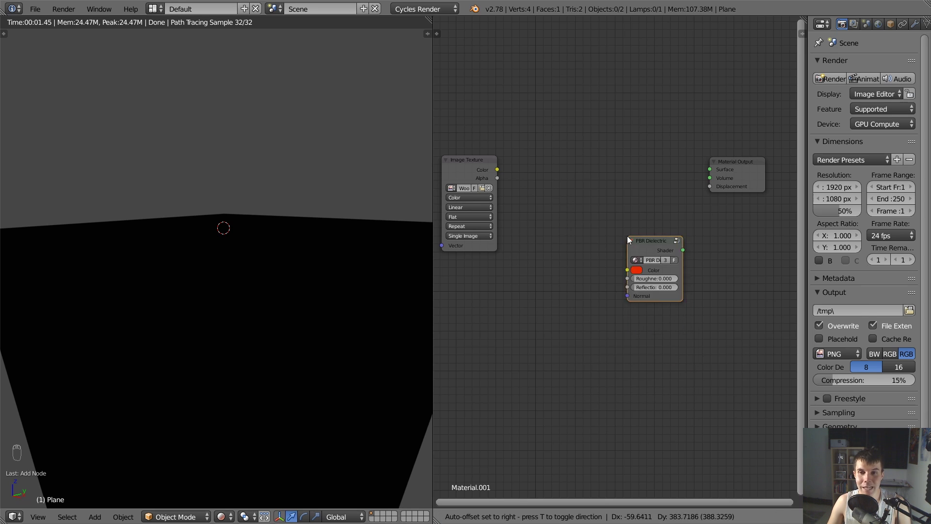
left_click(595, 157)
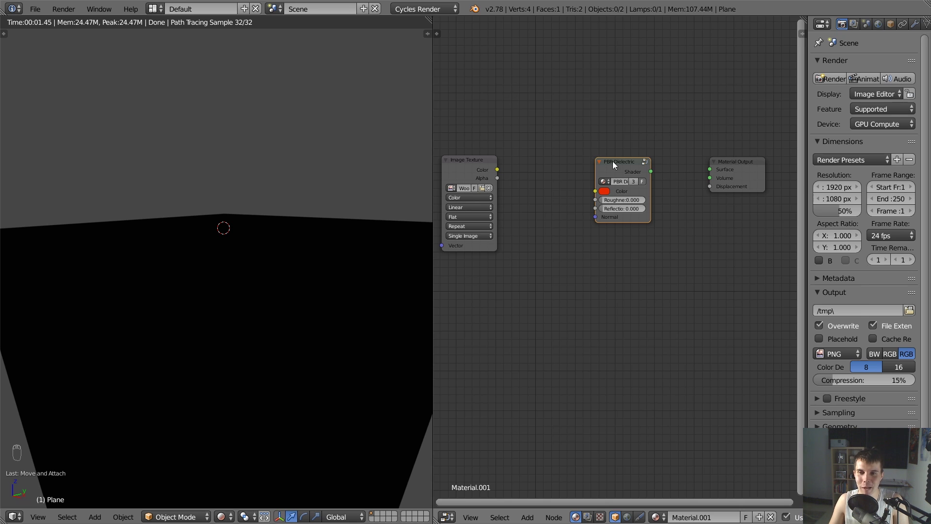
Connect the PBR Dielectric shader to the Material Output surface and the Image Texture color to the group's Color input
left_click_drag(654, 173, 727, 166)
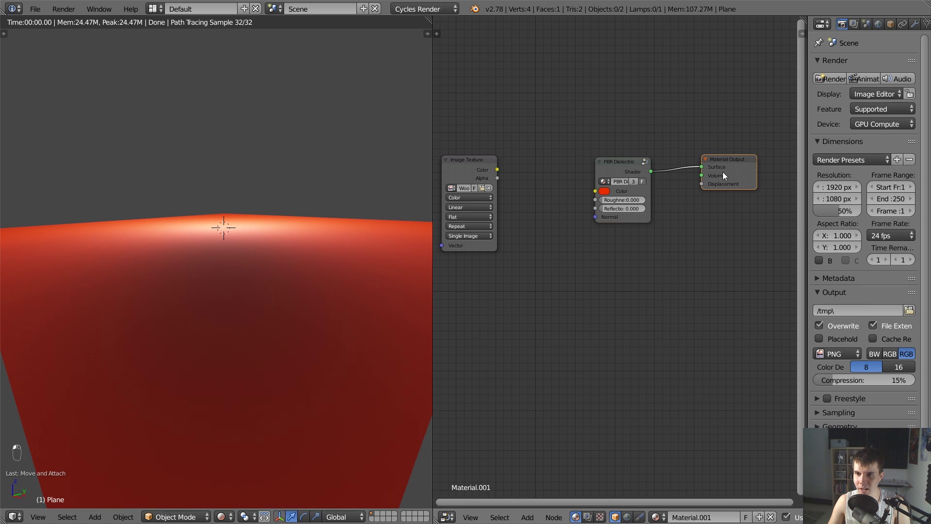
left_click_drag(497, 169, 611, 170)
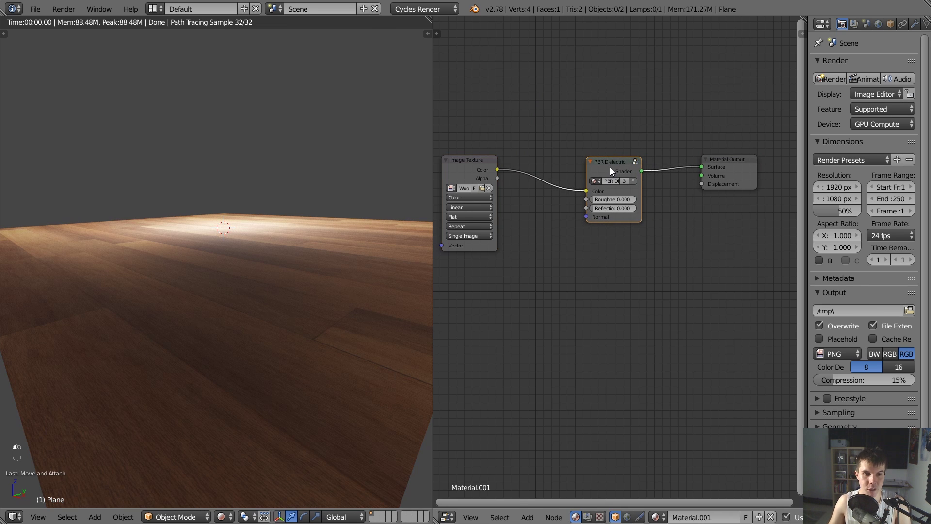
scroll(606, 205, "up", 4)
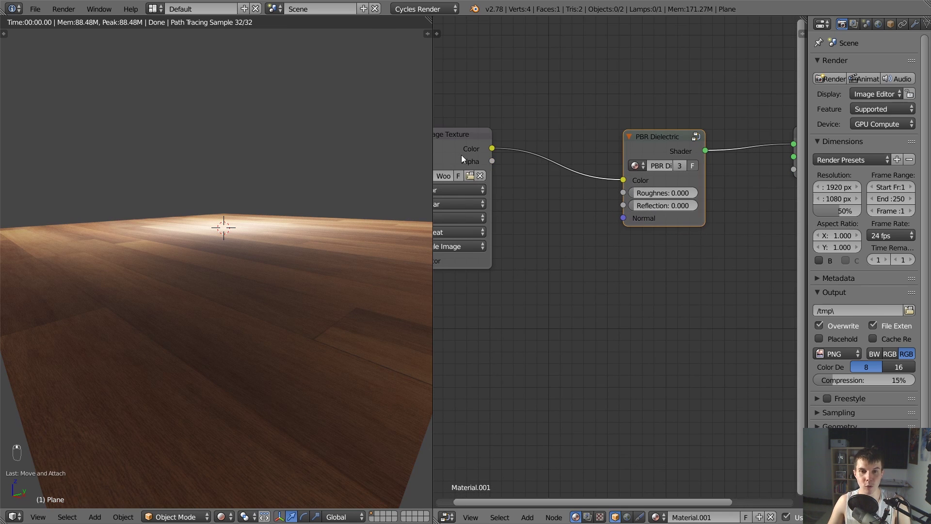
left_click_drag(461, 155, 529, 161)
Open the PBR Dielectric group, delete its Invert node while keeping the roughness connection, and exit the group
left_click(663, 141)
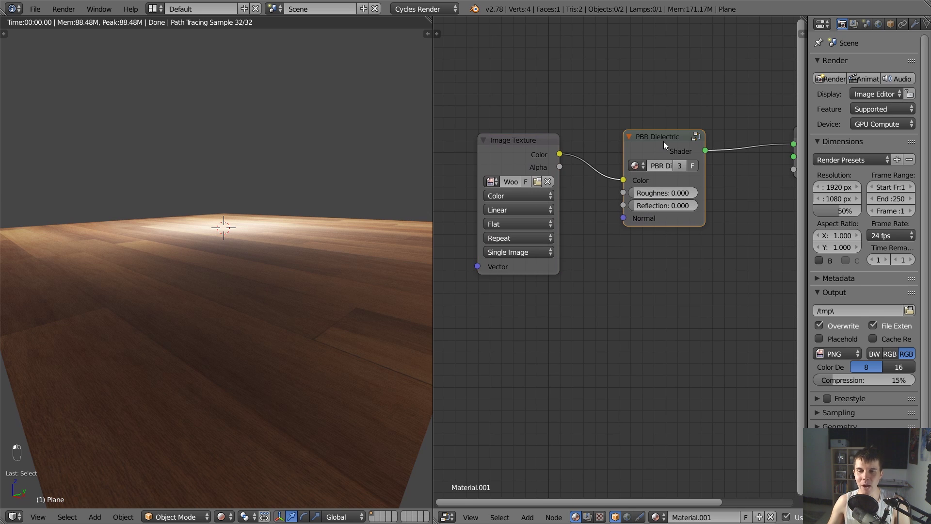
key("Tab")
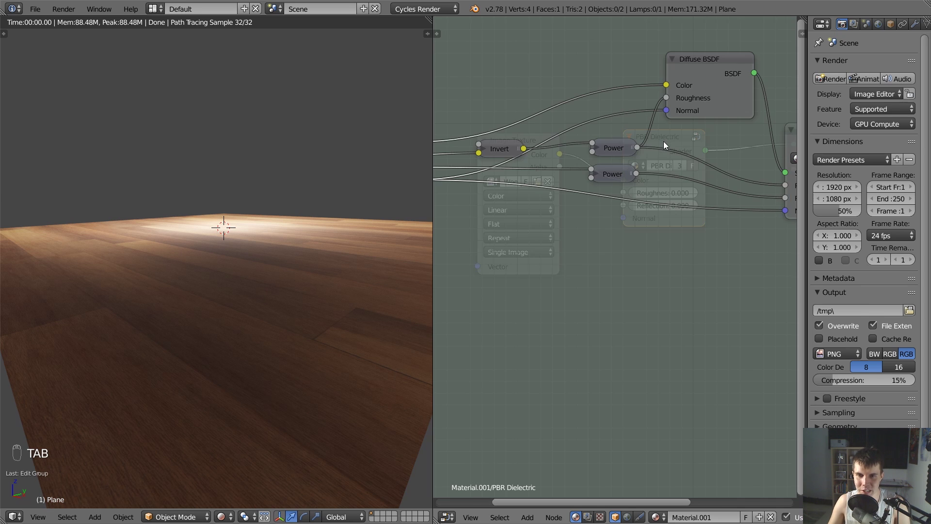
middle_click_drag(531, 171, 563, 174)
mouse_move(557, 175)
left_mouse_down()
mouse_move(556, 161)
mouse_move(564, 177)
left_mouse_up()
key("ctrl+x")
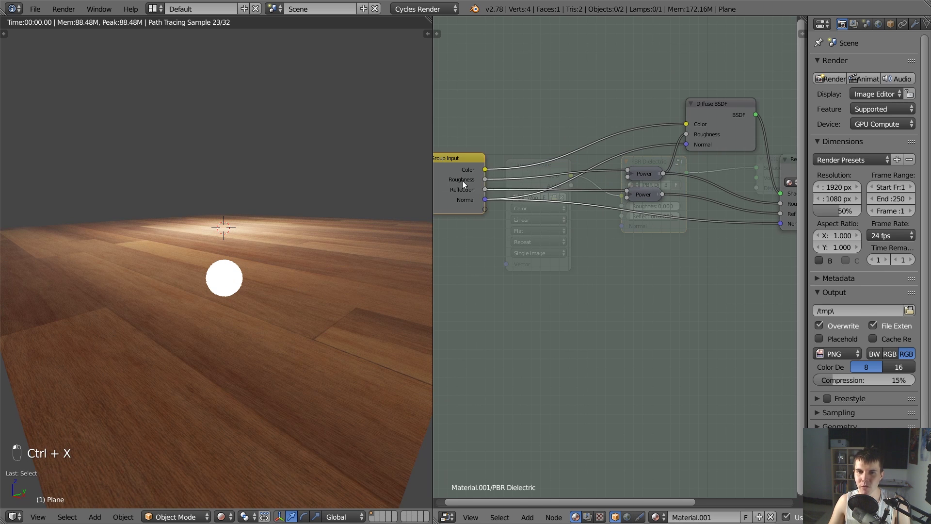
key("Tab")
Set the PBR Dielectric roughness to 0.225 and examine the floor's reflection from several angles
scroll(711, 244, "up", 6)
mouse_move(676, 229)
middle_mouse_down()
mouse_move(644, 233)
mouse_move(671, 236)
middle_mouse_up()
scroll(635, 232, "down", 2)
scroll(671, 236, "down", 3)
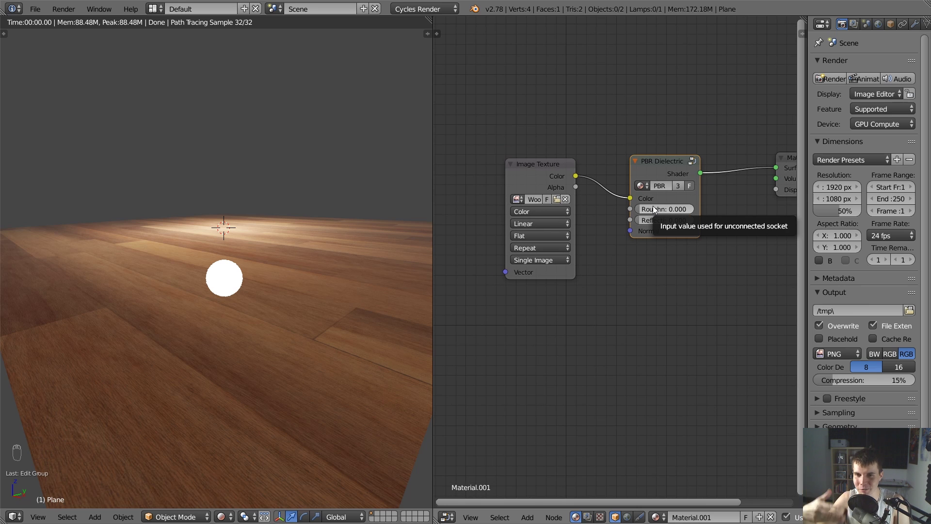
scroll(656, 206, "up", 1)
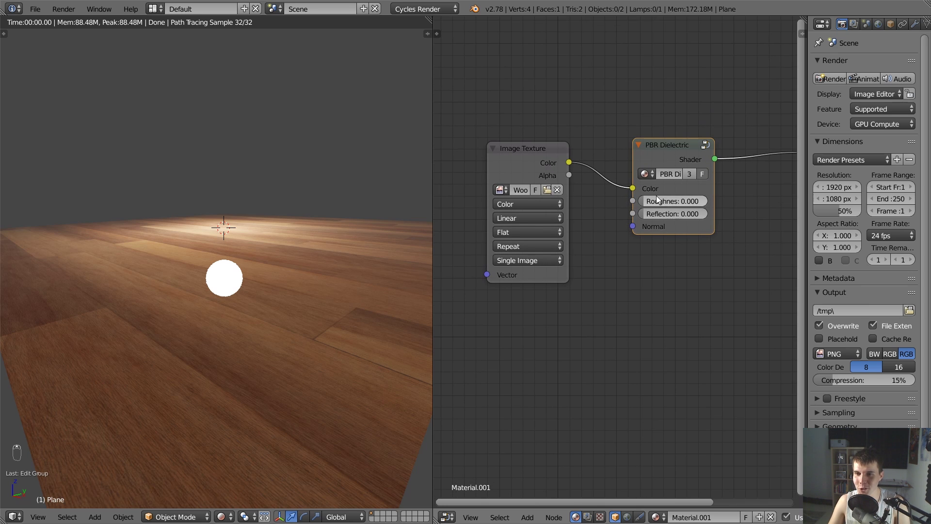
middle_click_drag(646, 198, 615, 187)
scroll(691, 197, "down", 1)
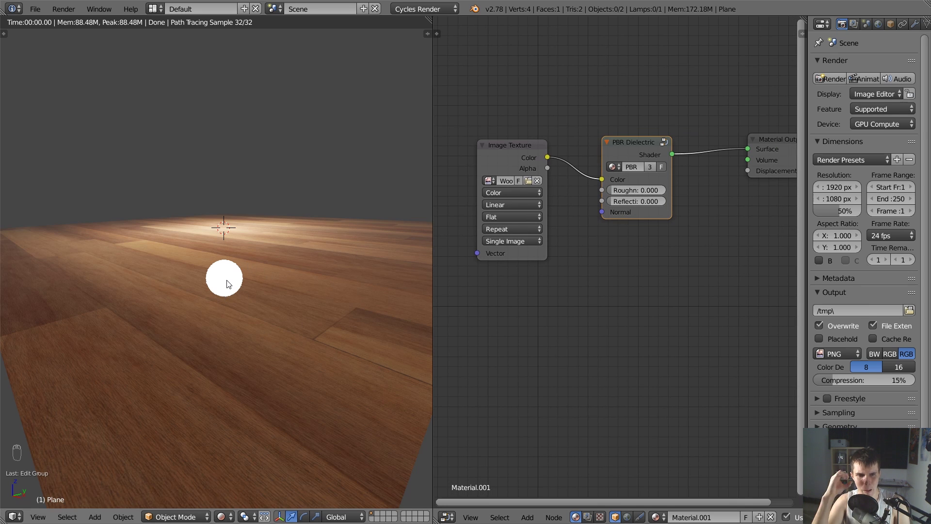
mouse_move(221, 287)
middle_mouse_down()
mouse_move(220, 298)
mouse_move(239, 301)
mouse_move(238, 279)
middle_mouse_up()
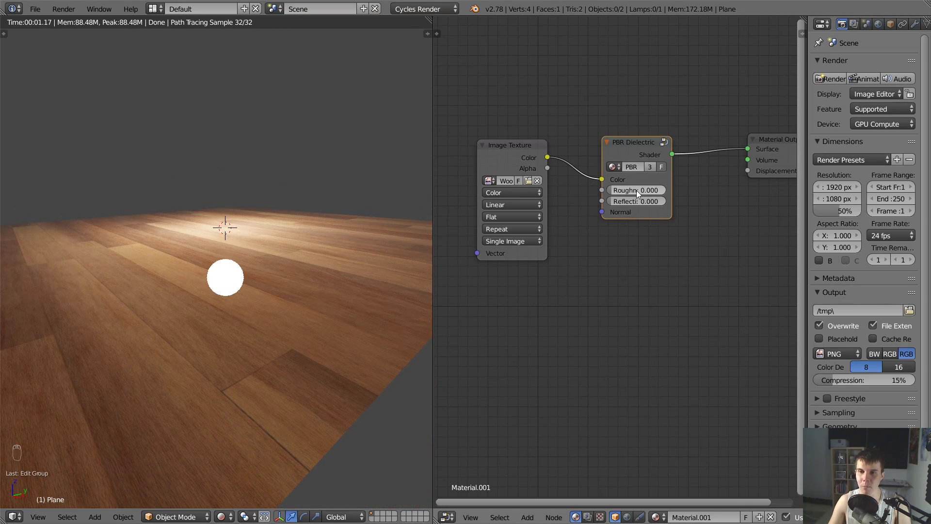
left_click_drag(636, 190, 652, 190)
middle_click_drag(333, 246, 314, 386)
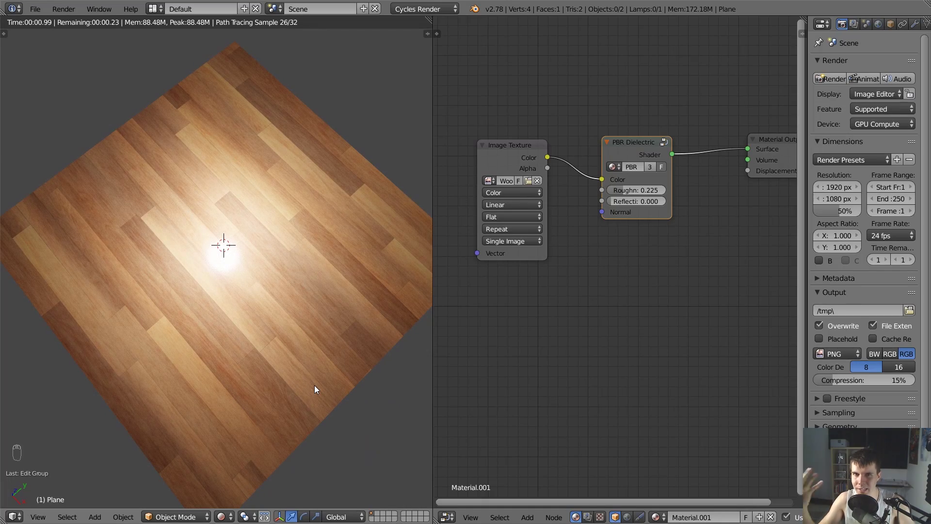
middle_click_drag(274, 315, 282, 244)
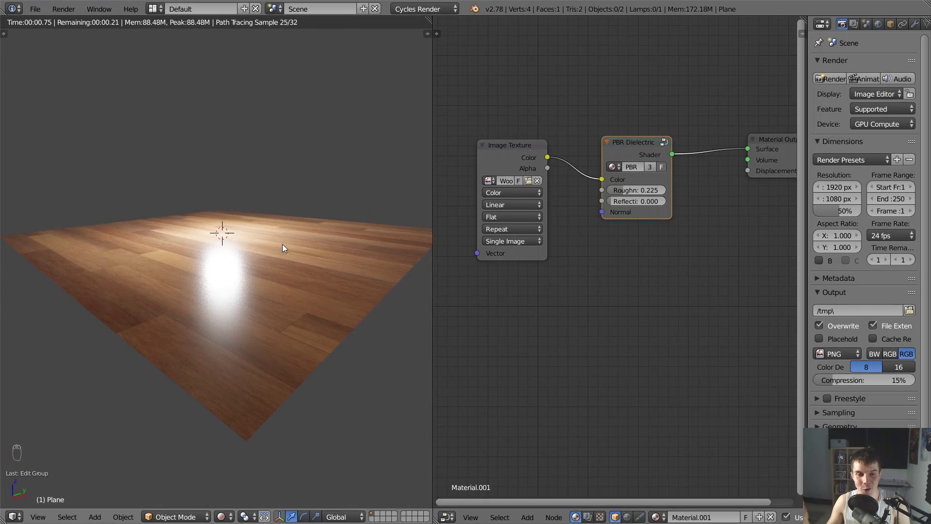
scroll(274, 248, "up", 4)
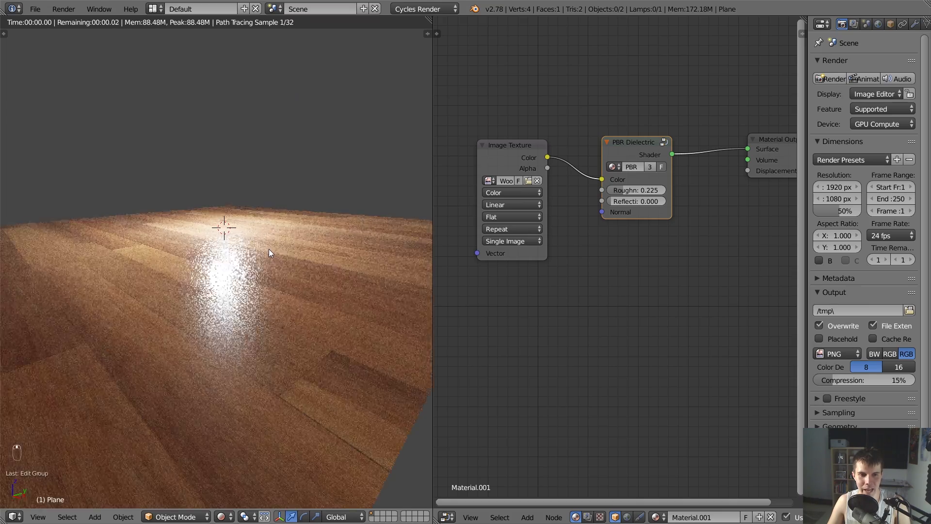
middle_click_drag(272, 262, 287, 248)
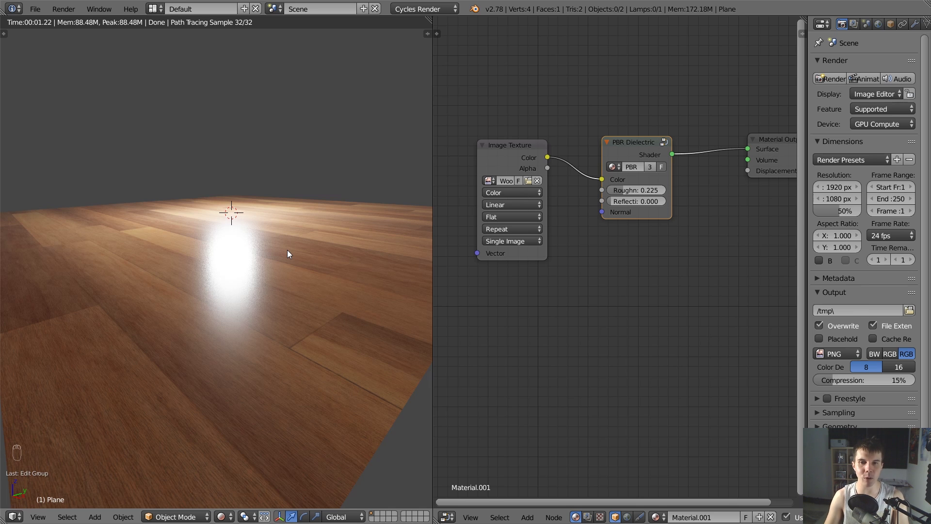
Switch to the Poliigon page in Chrome, review the Wood Flooring 044 maps, and download the Normals map at 4096x4096
left_click_drag(517, 161, 490, 151)
key("alt+Tab")
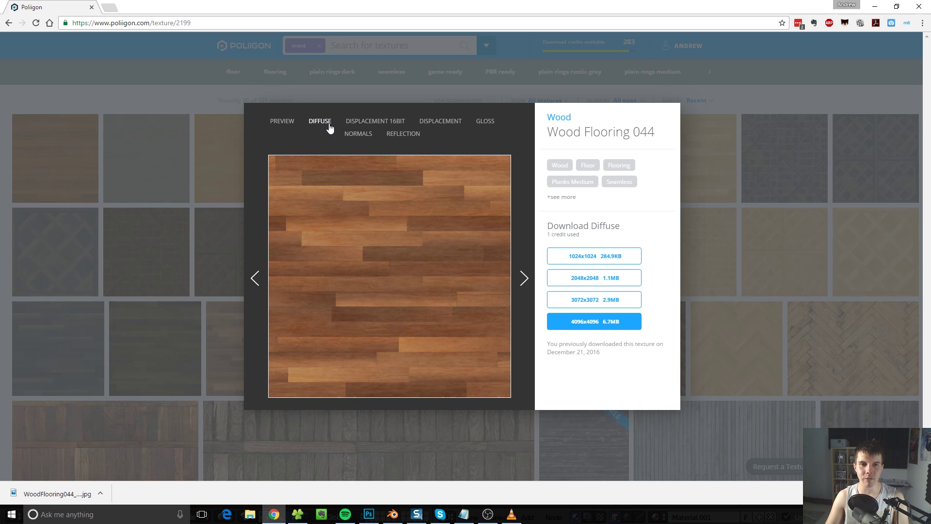
left_click(366, 134)
left_click(394, 135)
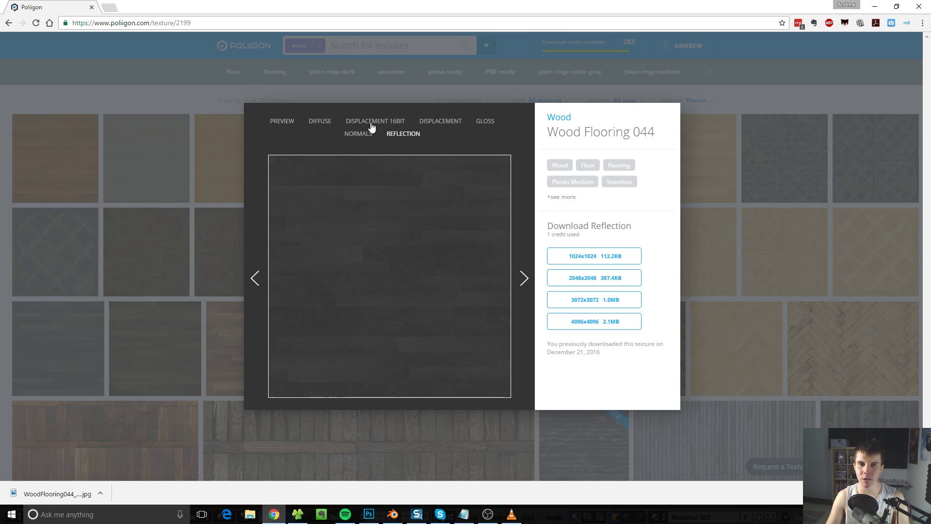
left_click(372, 126)
left_click(430, 123)
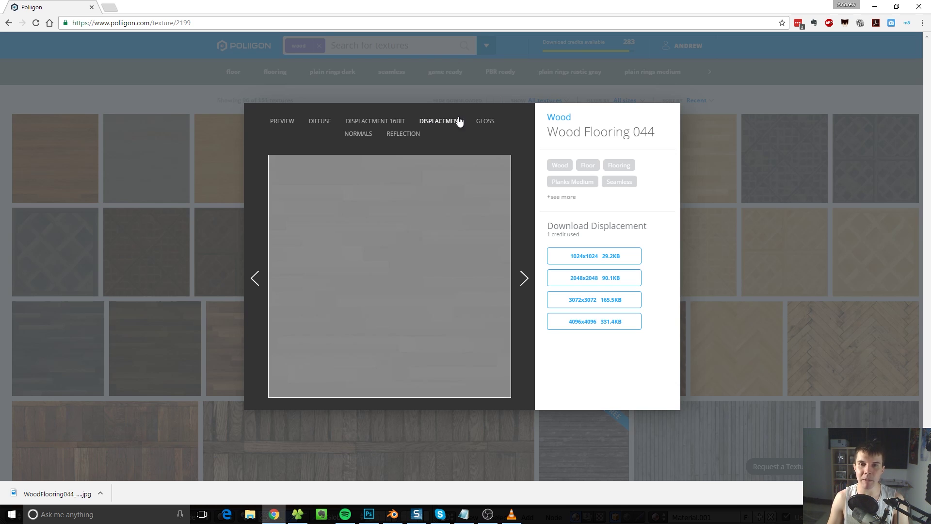
left_click(483, 124)
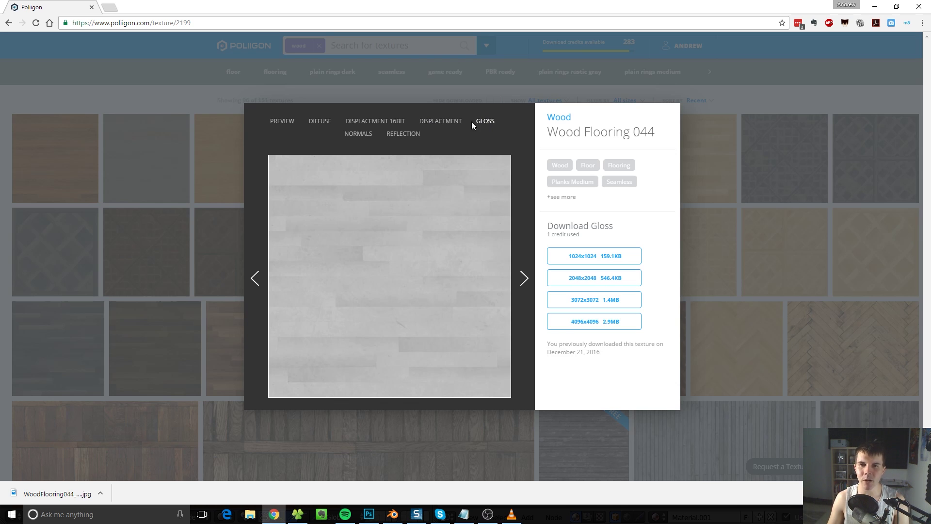
left_click(368, 138)
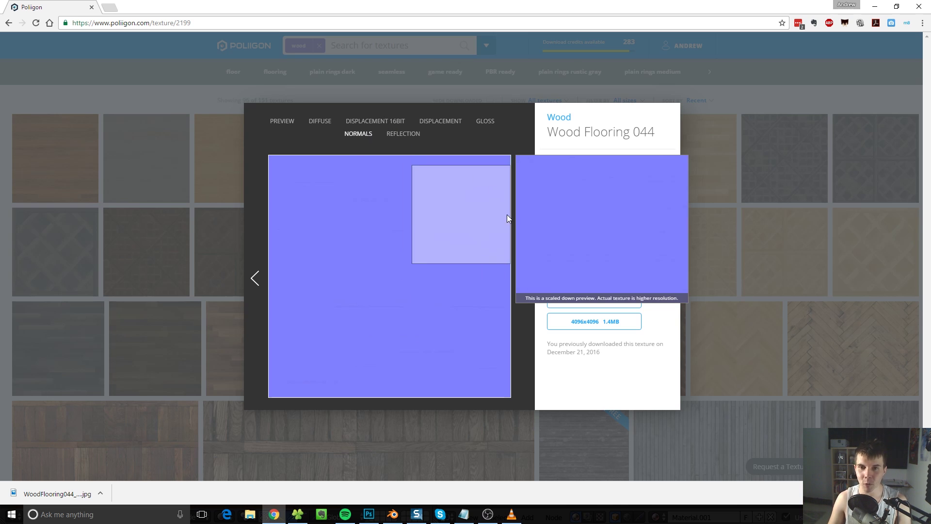
left_click(600, 330)
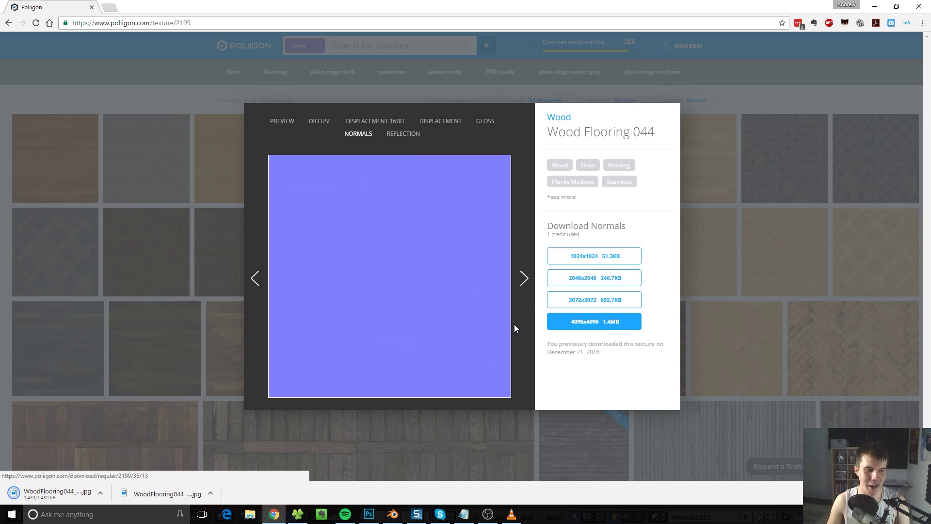
Bring the downloaded normal map into Blender's node editor as a second Image Texture below the first and preview it on the plane
left_click_drag(77, 488, 395, 521)
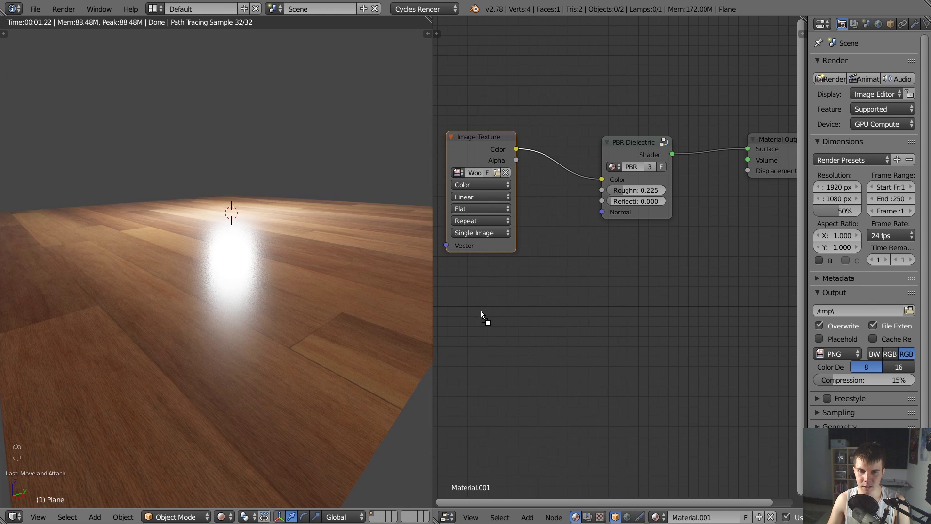
left_click_drag(481, 310, 481, 310)
middle_click_drag(491, 297, 546, 258)
scroll(551, 255, "down", 5)
scroll(558, 255, "up", 3)
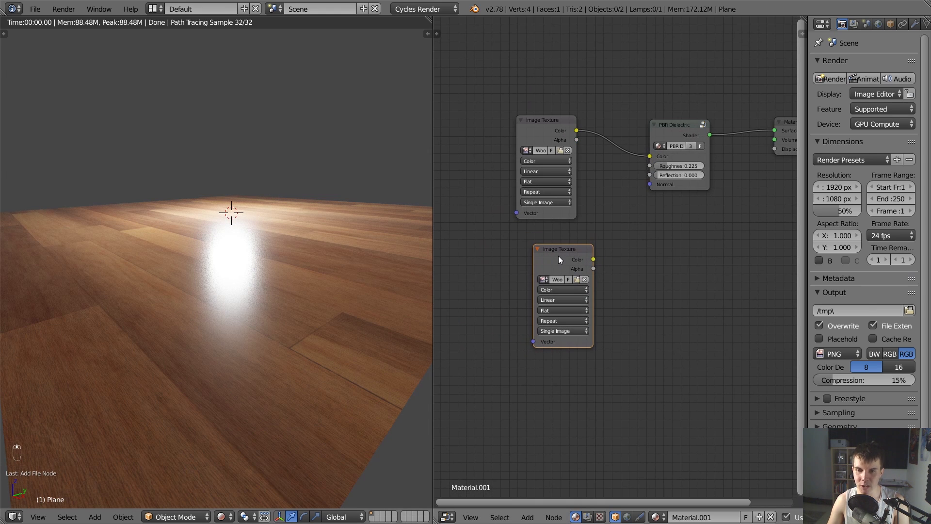
left_click(557, 256, "ctrl+shift")
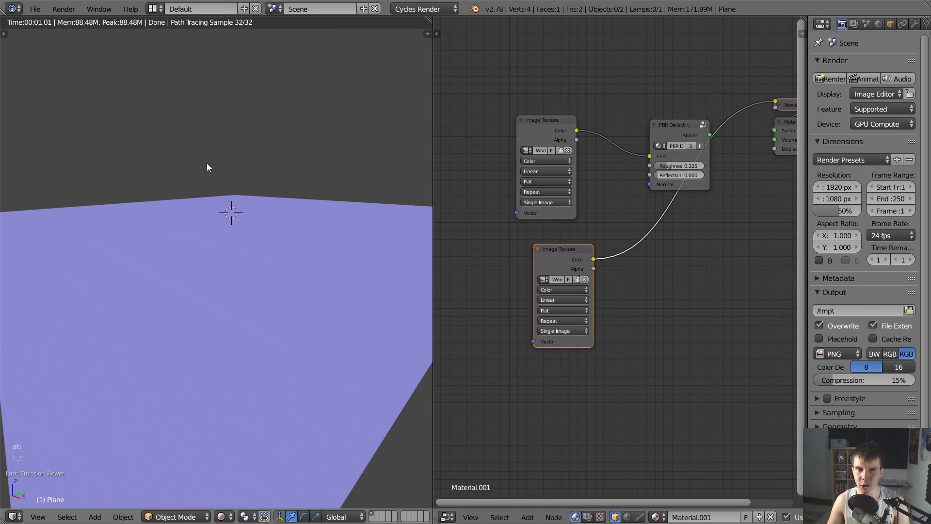
Search the add-ons in User Preferences for "wrangl" and check whether Node Wrangler is enabled
left_click(35, 8)
left_click(77, 143)
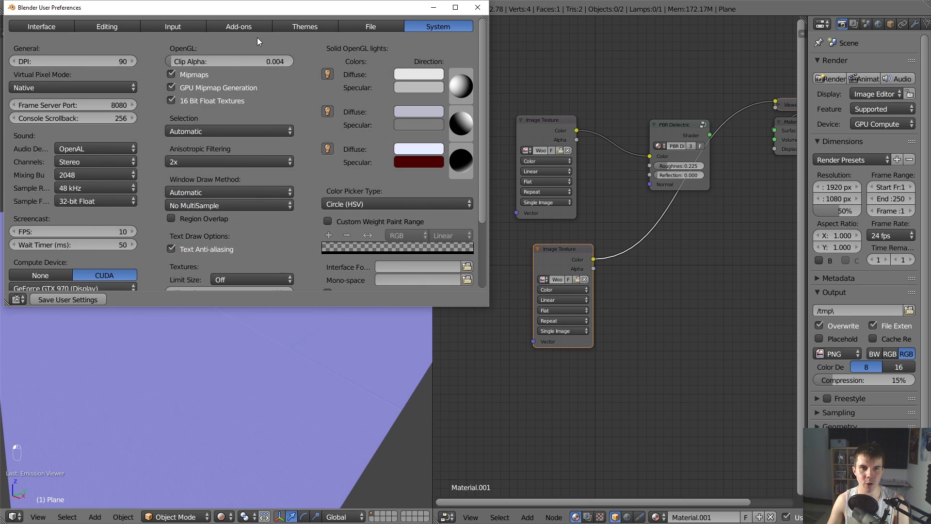
left_click(250, 27)
left_click(61, 48)
type("wra")
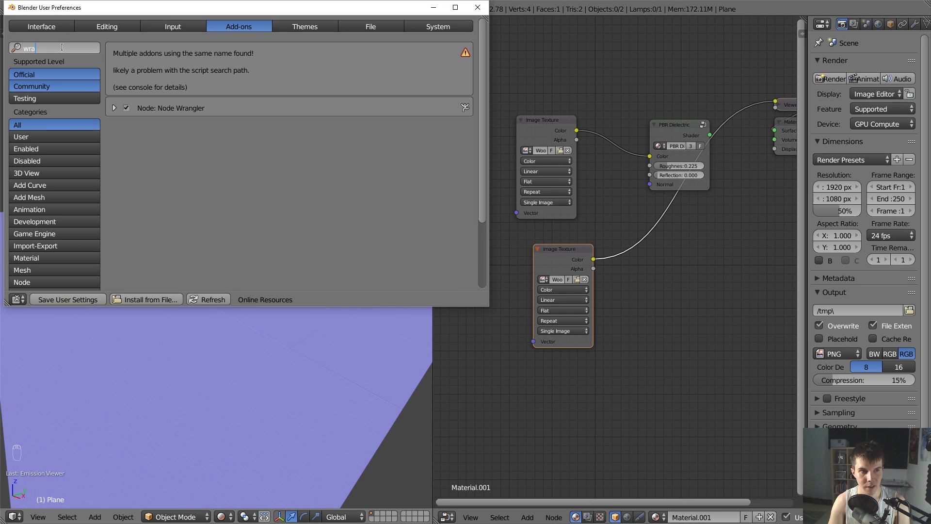
type("ngl")
key("Return")
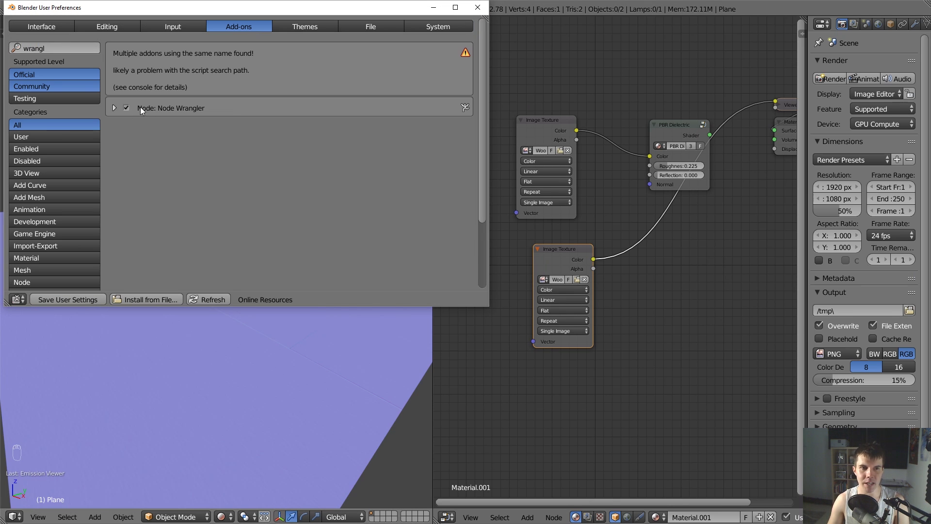
left_click(477, 7)
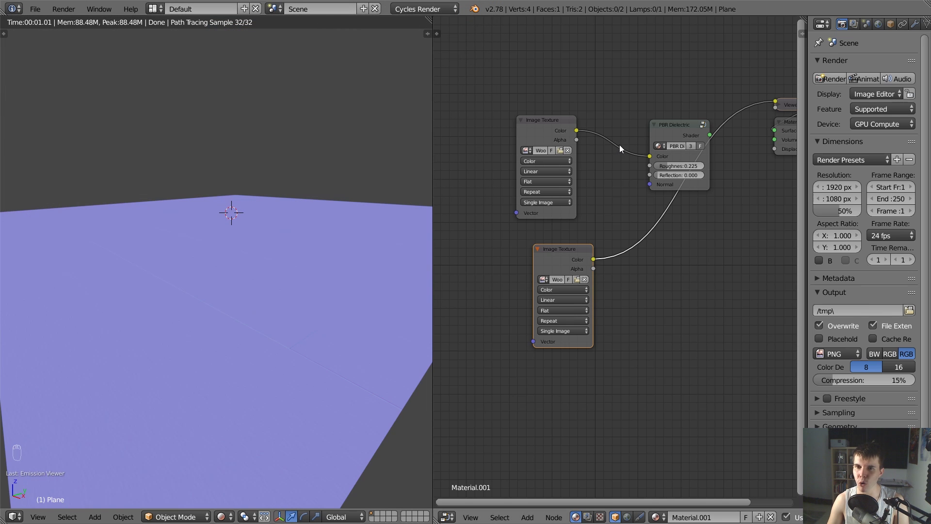
Preview the diffuse texture and the normal map in turn, and switch the output back to the PBR Dielectric shader
left_click(551, 126, "ctrl+shift")
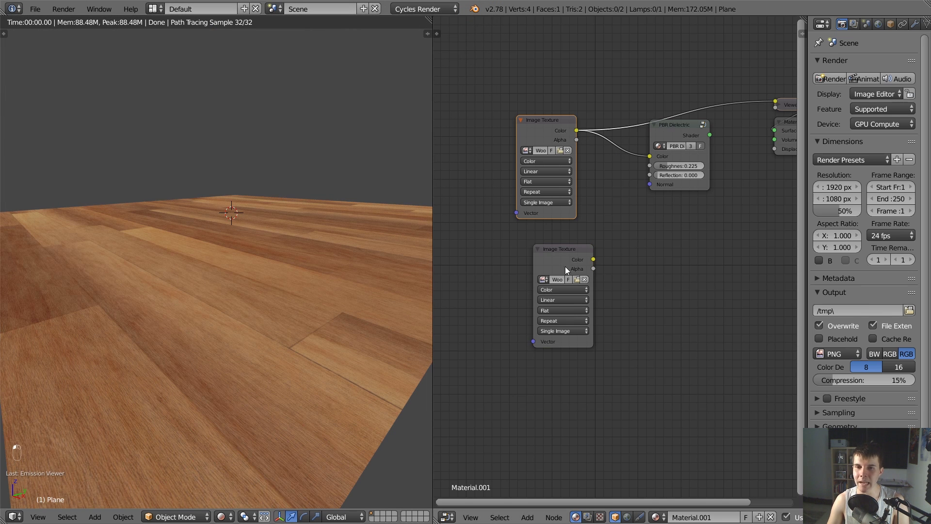
left_click(561, 254, "ctrl+shift")
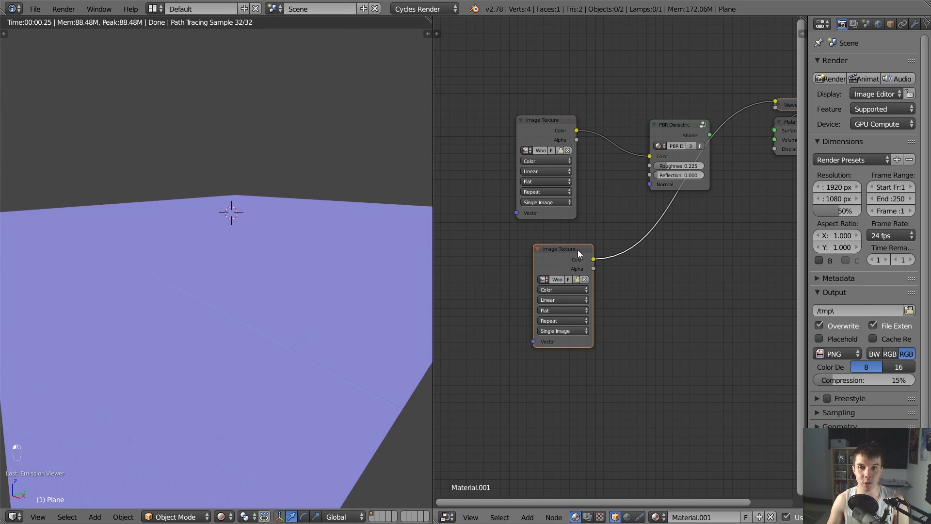
left_click(692, 138, "ctrl+shift")
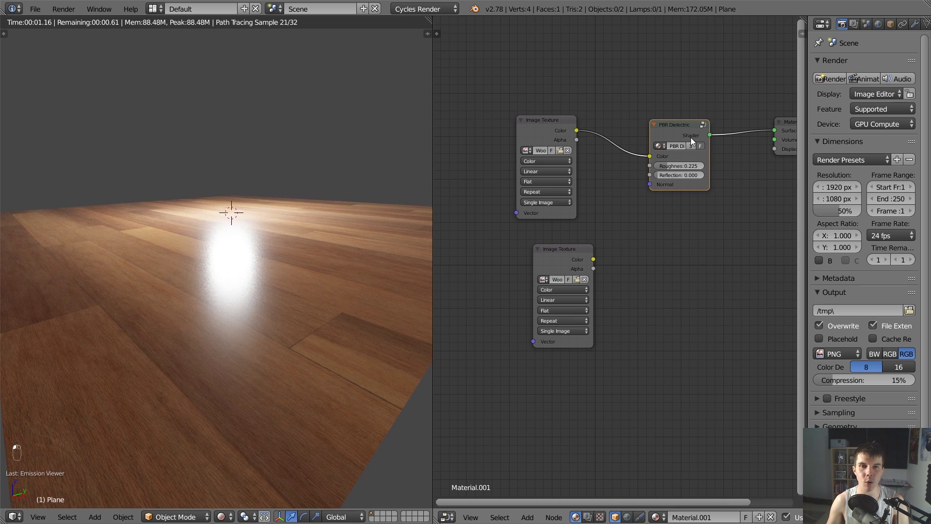
Align the normal map's Image Texture node directly below the diffuse one and preview it on the plane
left_click_drag(543, 260, 526, 246)
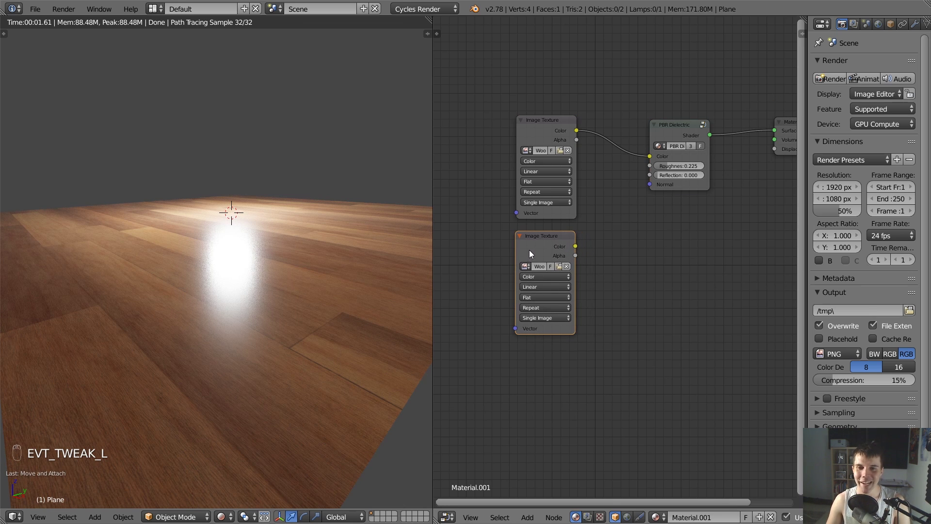
left_click(529, 249, "ctrl+shift")
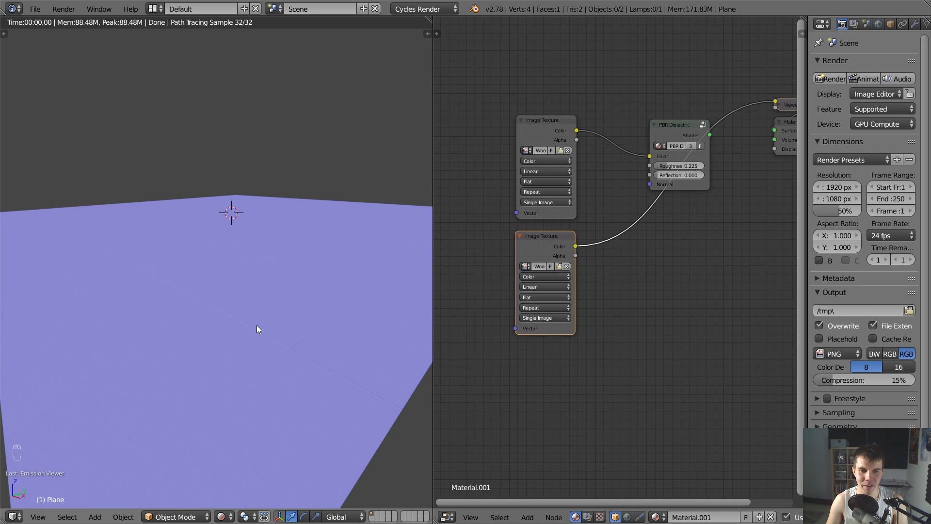
middle_click_drag(257, 329, 271, 310)
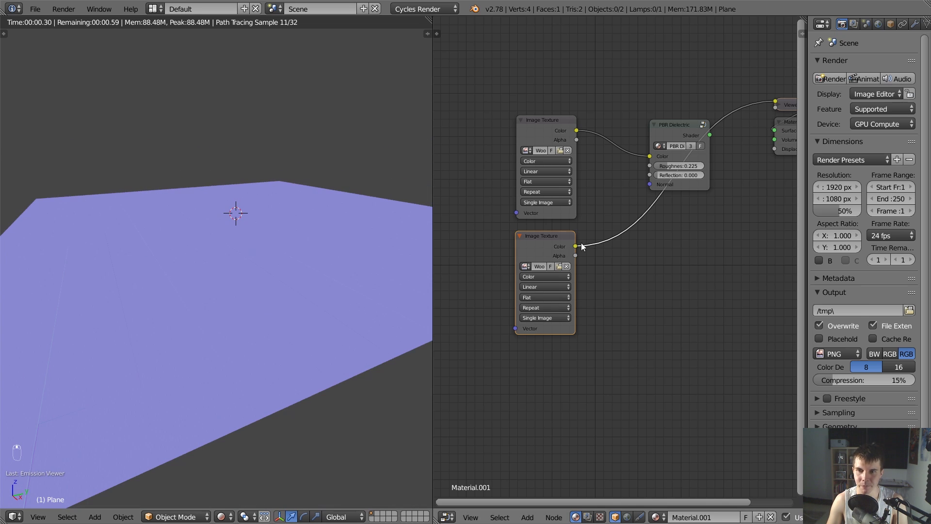
Connect the normal map's Color output to the PBR Dielectric Normal input and send the shader to the Material Output again
scroll(581, 247, "down", 1)
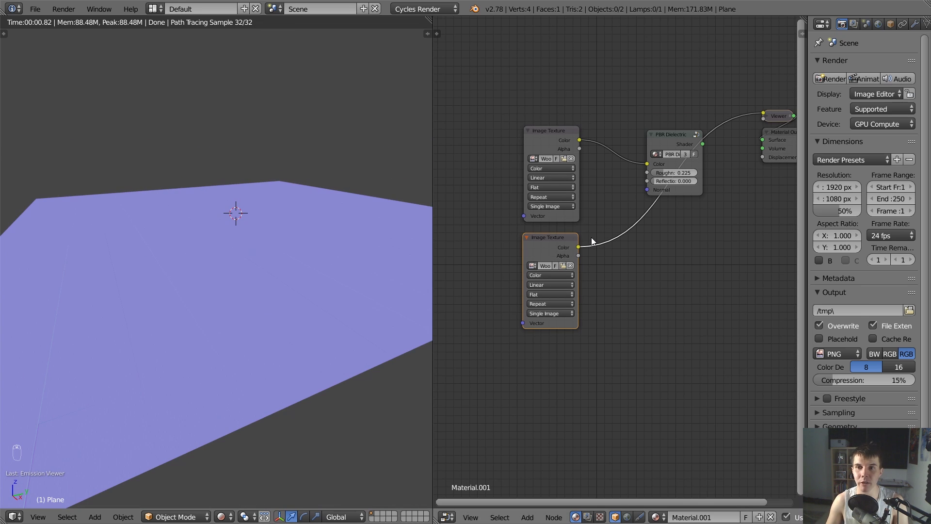
left_click_drag(648, 190, 579, 246)
left_click(679, 136, "ctrl+shift")
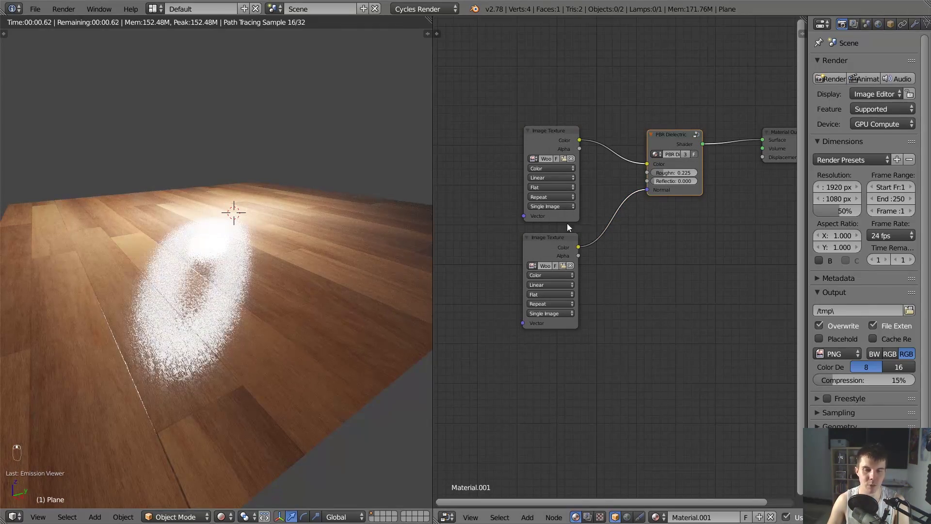
Insert a Normal Map node between the normal texture and the PBR Dielectric Normal input, and tidy the surrounding nodes
middle_click_drag(568, 227, 589, 226)
key("shift+a")
mouse_move(621, 253)
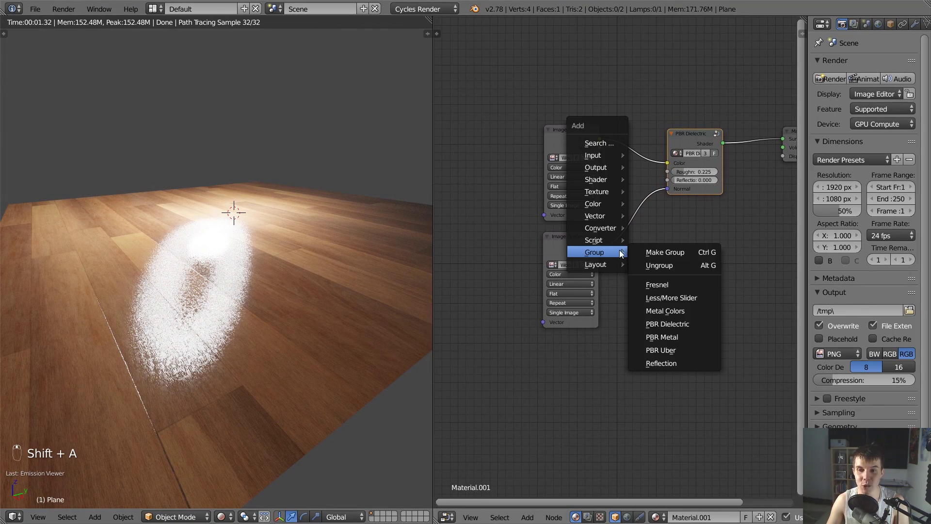
mouse_move(596, 216)
left_click(662, 253)
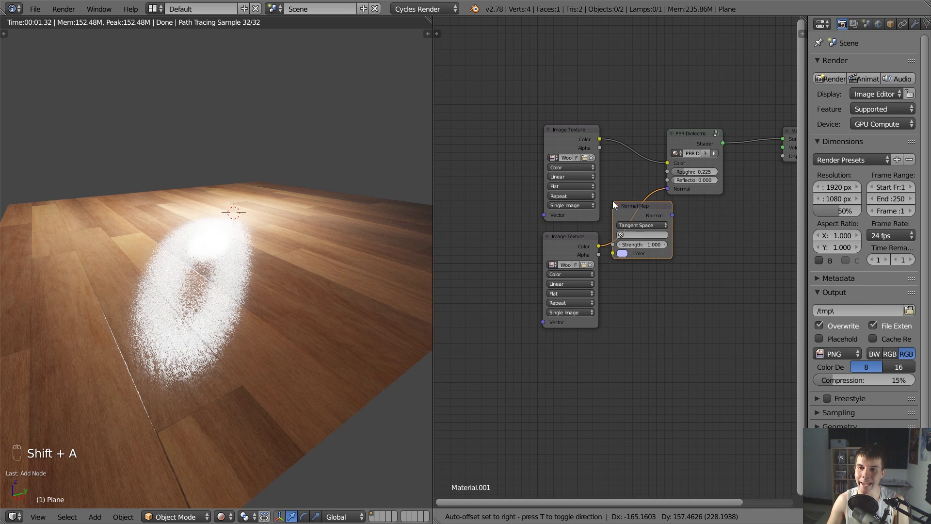
left_click(613, 199)
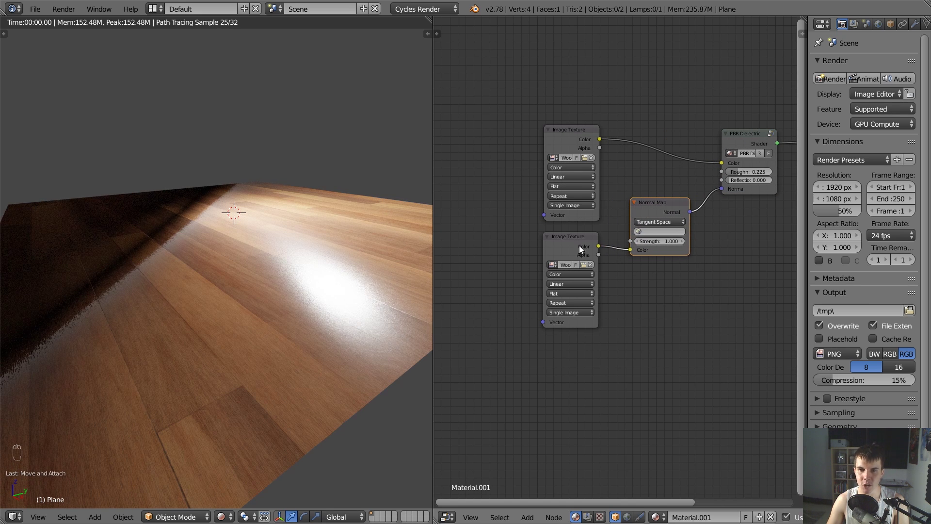
left_click_drag(575, 240, 574, 234)
left_click_drag(656, 199, 651, 206)
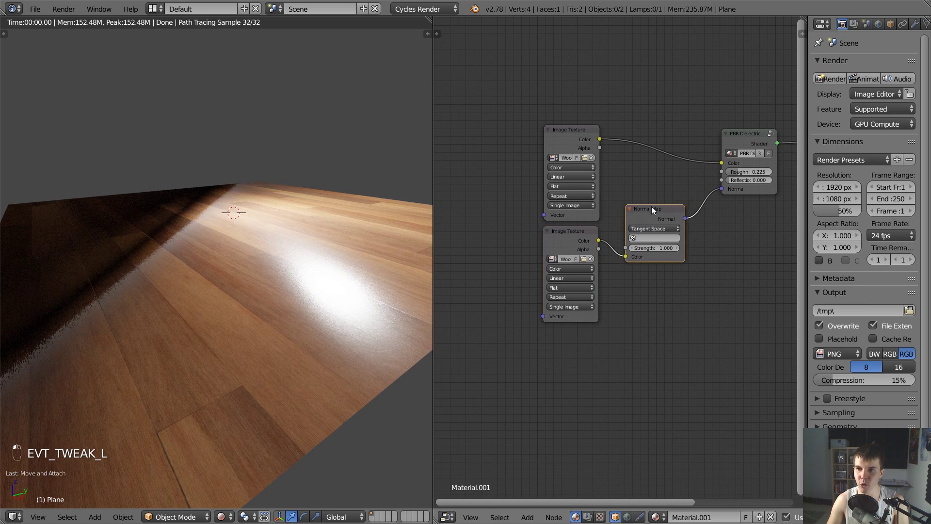
left_click_drag(746, 137, 740, 139)
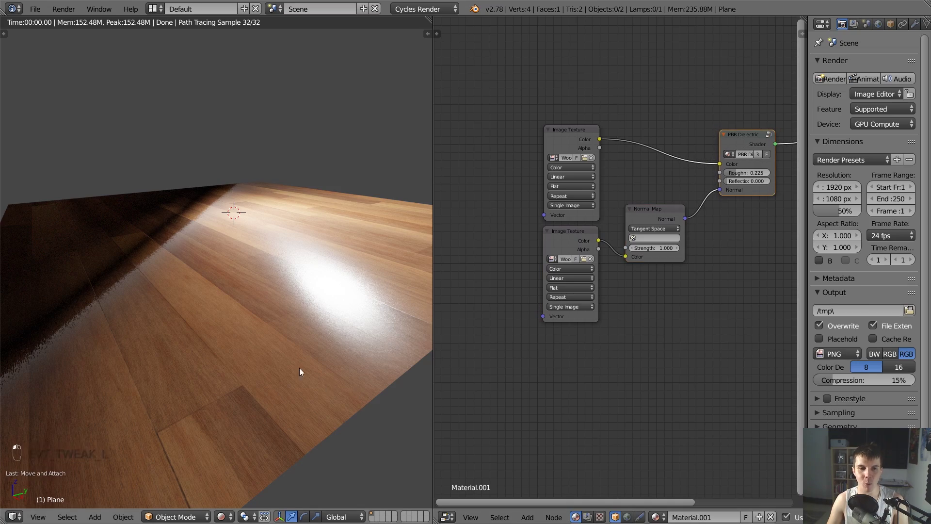
Set the color space of the normal map's Image Texture to Non-Color Data
middle_click_drag(300, 368, 291, 342)
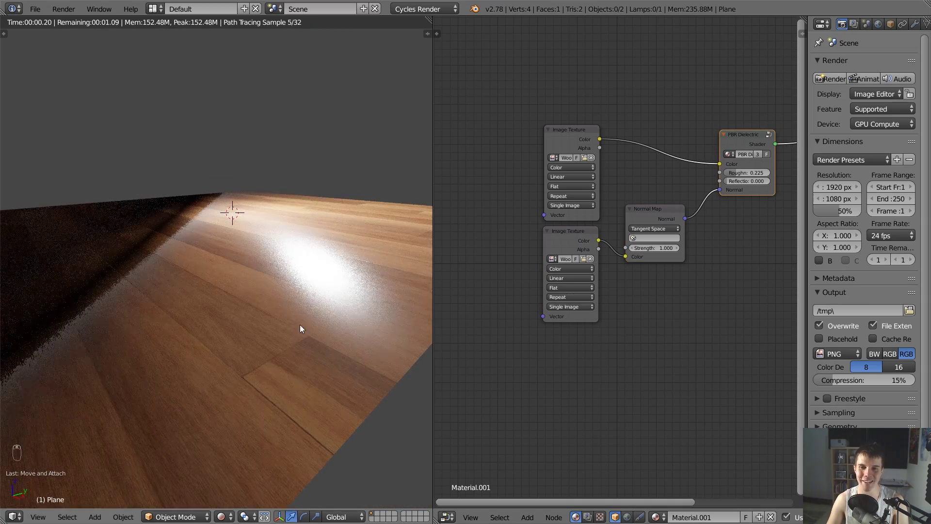
mouse_move(569, 239)
left_mouse_down()
mouse_move(574, 230)
mouse_move(569, 241)
left_mouse_up()
left_click(561, 265)
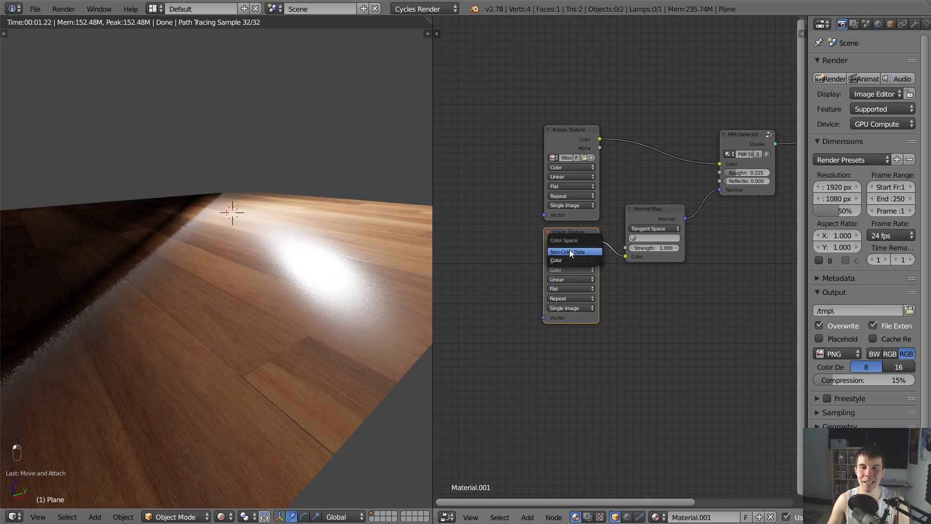
left_click(569, 249)
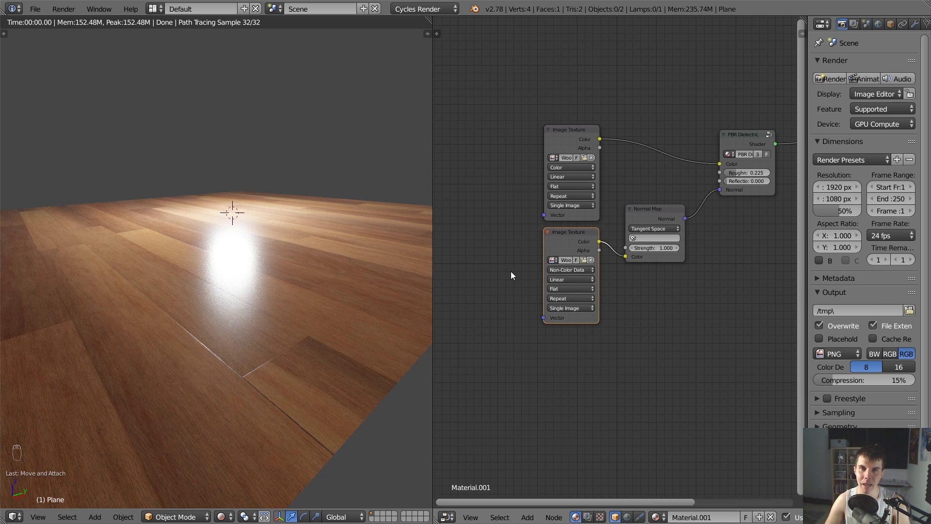
left_click(556, 270)
left_click(559, 251)
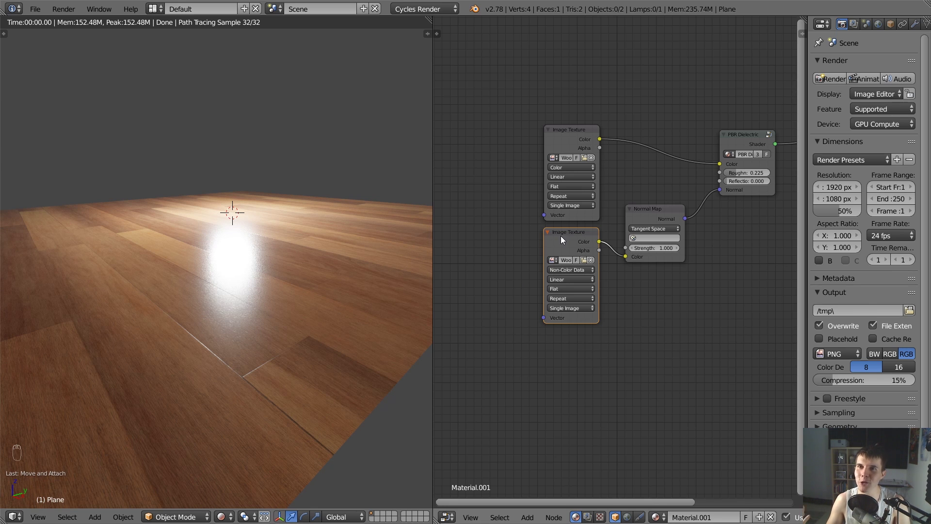
left_click(566, 140)
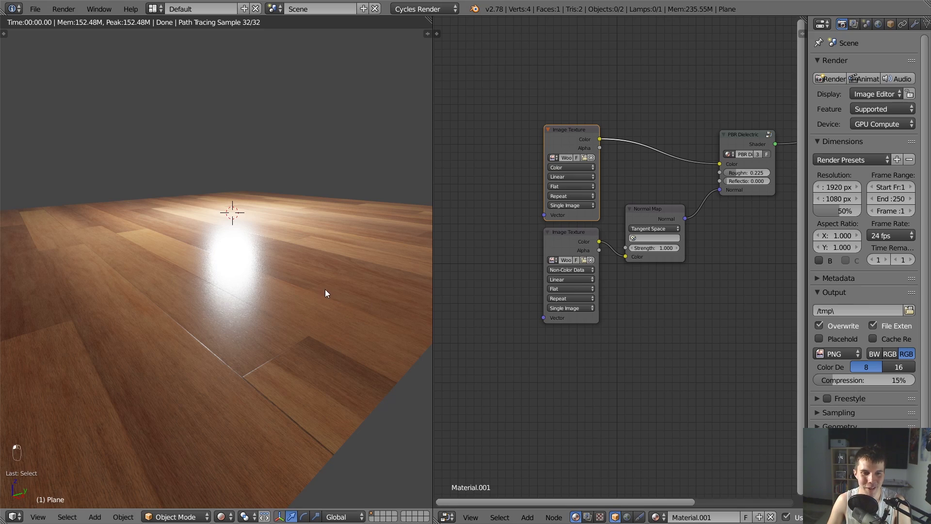
Try a Normal Map strength of 5 while inspecting the floor, and return the strength to 1
mouse_move(325, 293)
middle_mouse_down()
mouse_move(332, 277)
mouse_move(331, 289)
middle_mouse_up()
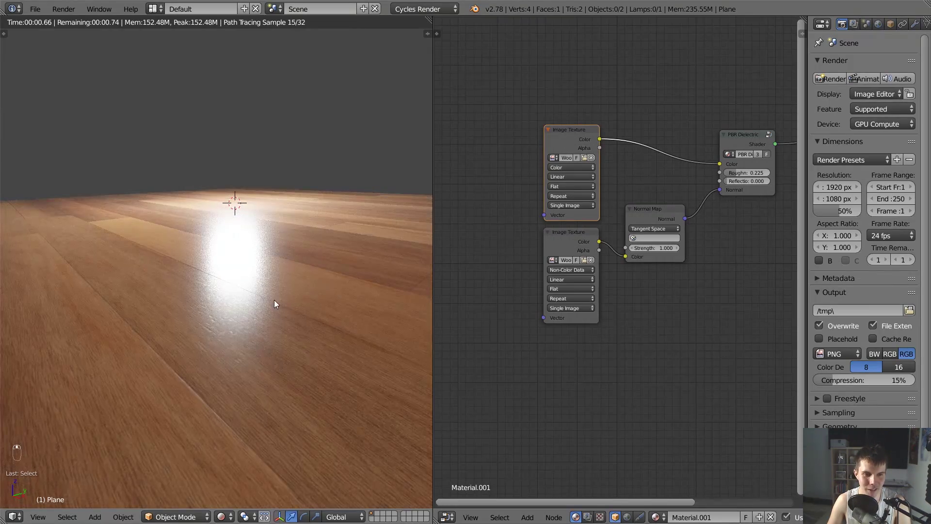
scroll(272, 303, "down", 2)
left_click_drag(670, 247, 763, 248)
scroll(331, 250, "up", 2)
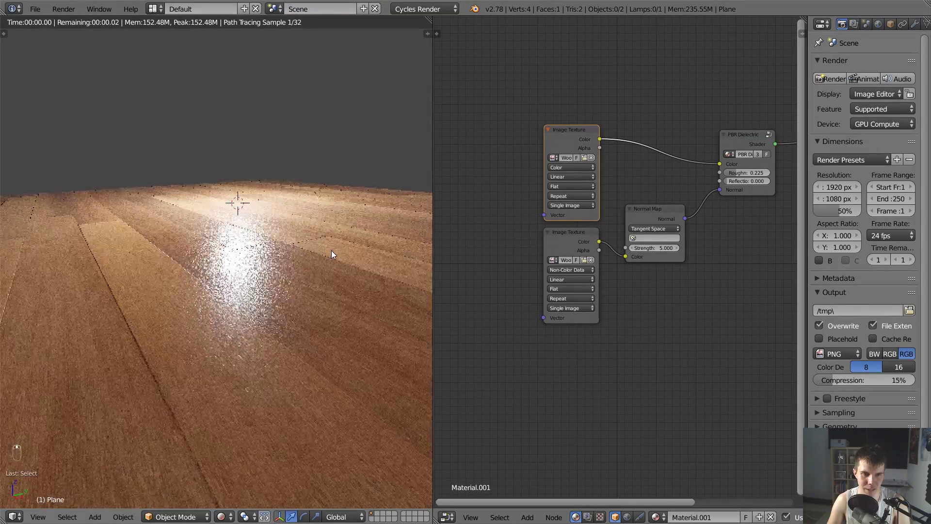
middle_click_drag(331, 250, 432, 260)
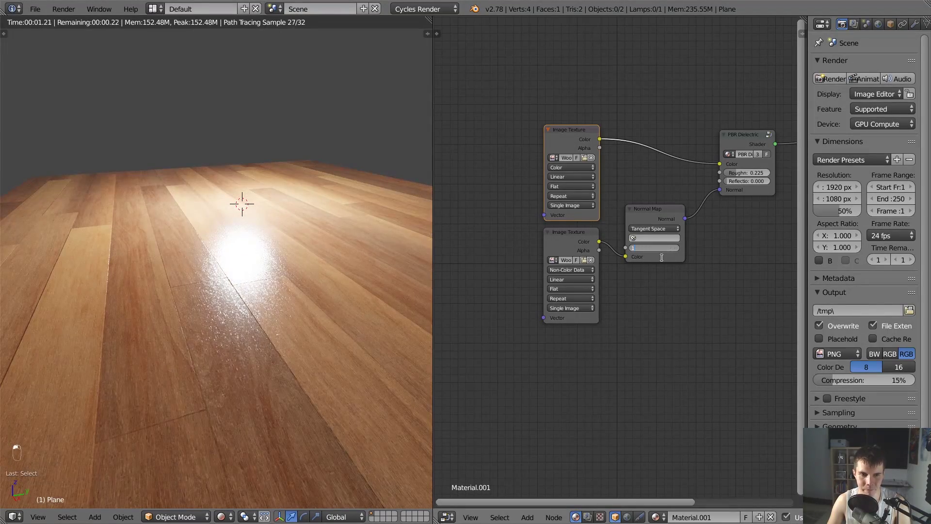
key("Return")
middle_click_drag(298, 267, 297, 241)
Try out lower Roughness values on the PBR Dielectric node, such as 0.138, to compare the floor's shine
scroll(290, 252, "down", 1)
middle_click_drag(706, 233, 609, 229)
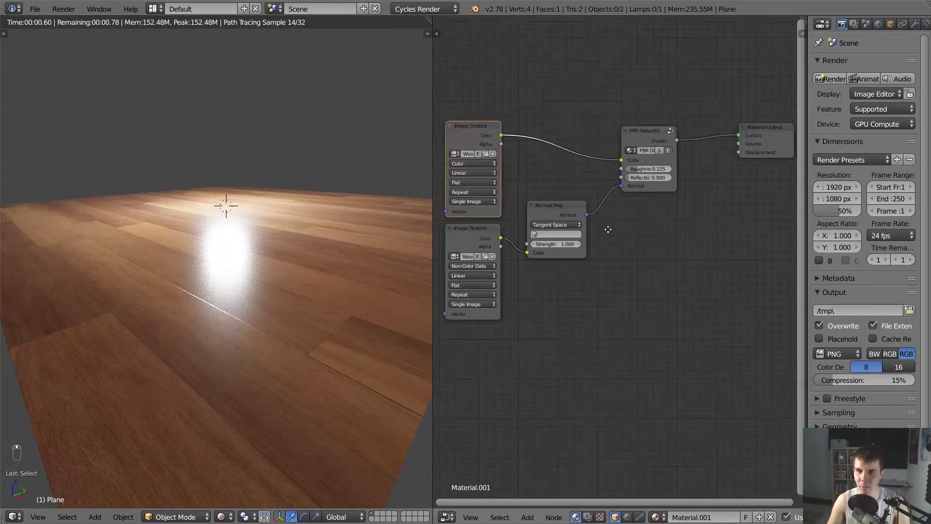
scroll(608, 229, "up", 2)
mouse_move(606, 156)
left_mouse_down()
mouse_move(568, 156)
mouse_move(615, 162)
left_mouse_up()
key("Home")
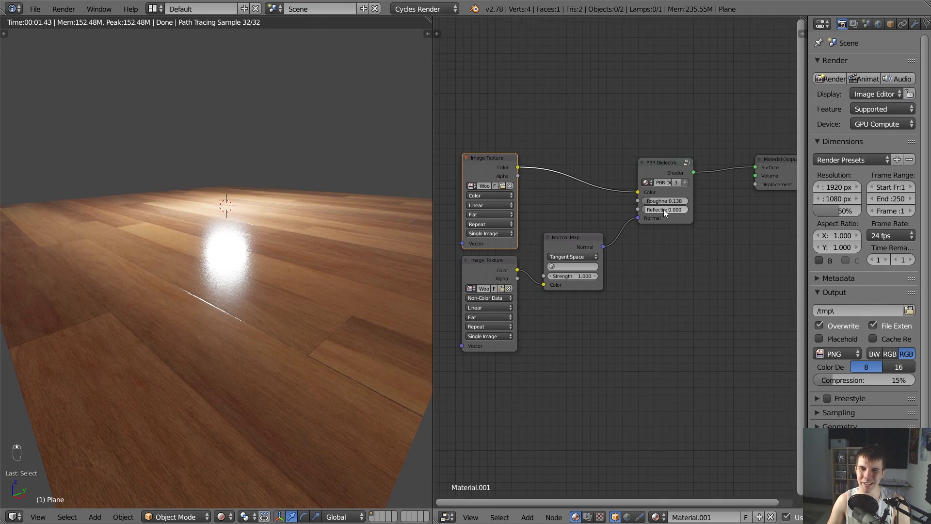
mouse_move(664, 209)
left_mouse_down()
mouse_move(673, 210)
mouse_move(645, 209)
left_mouse_up()
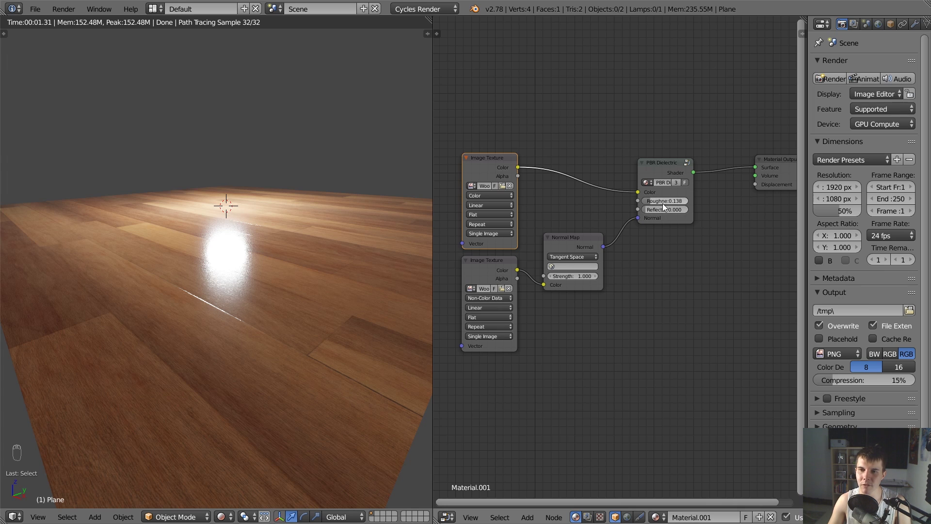
Switch to the Poliigon page in Chrome and download the Wood Flooring 044 Gloss map at 4096x4096
key("alt+Tab")
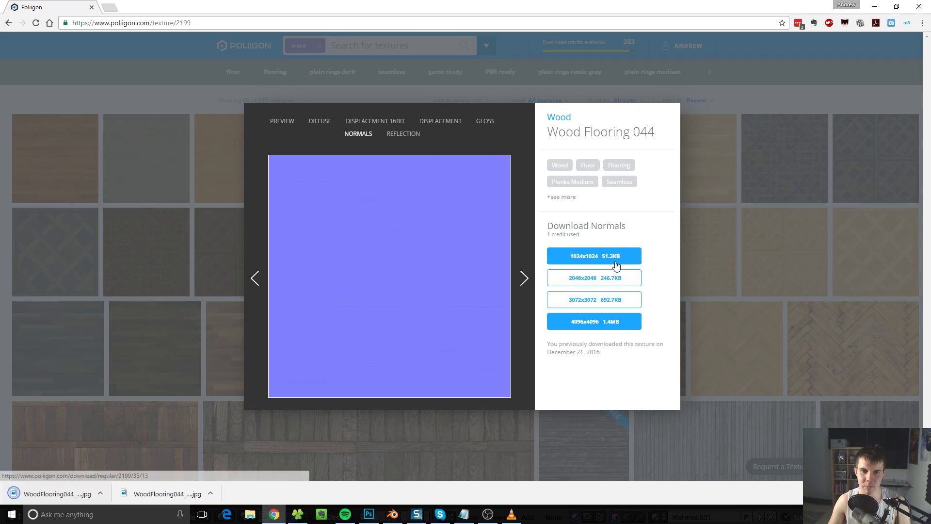
left_click(489, 127)
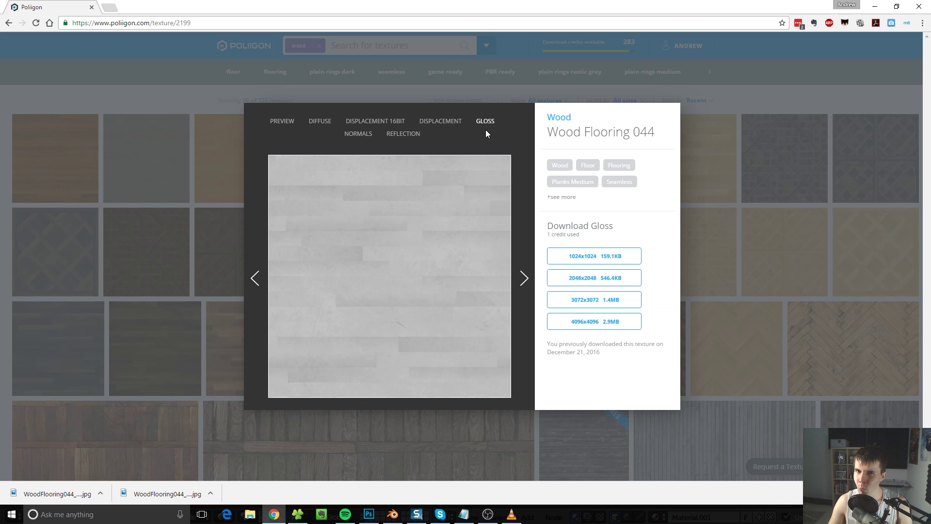
left_click(588, 323)
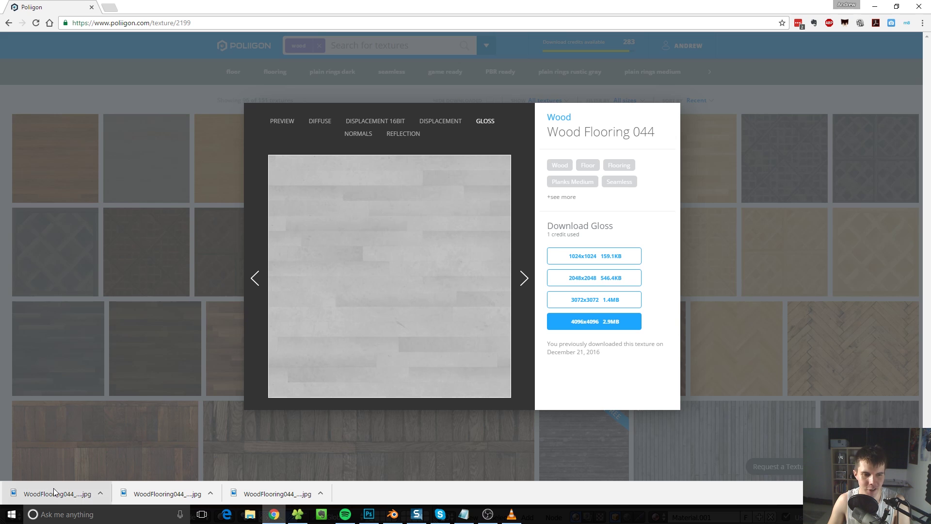
Bring the gloss map into Blender's node editor as a Non-Color Data Image Texture linked to the PBR Dielectric Roughness input
left_click_drag(55, 491, 449, 443)
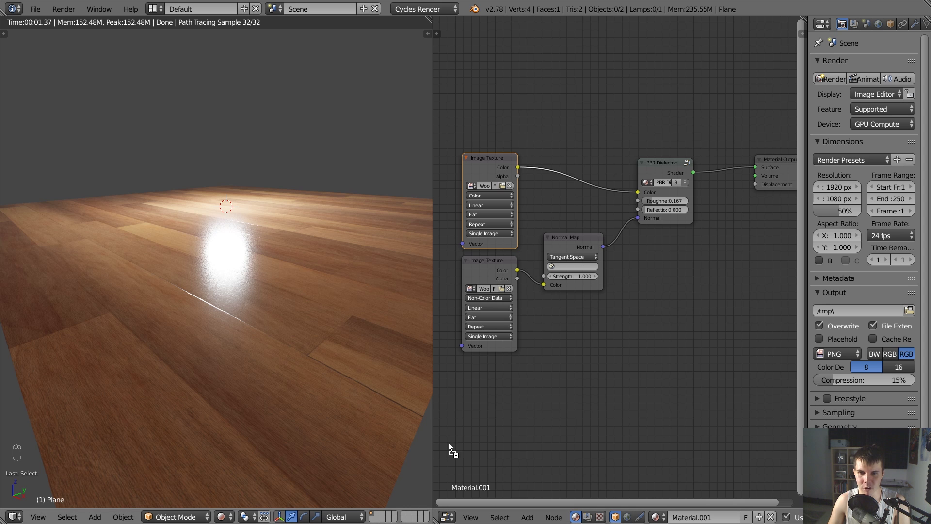
left_click_drag(496, 386, 497, 390)
middle_click_drag(497, 375, 511, 265)
left_click_drag(517, 286, 655, 87)
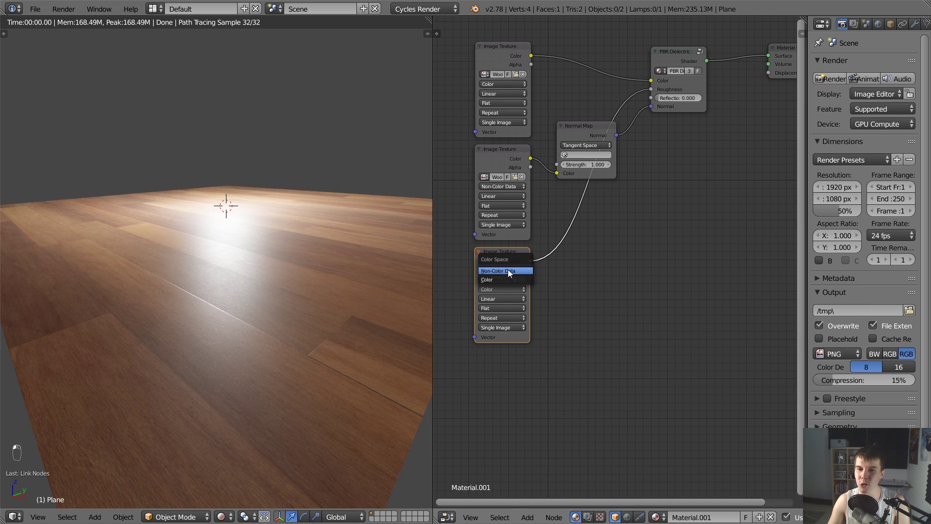
left_click(508, 269)
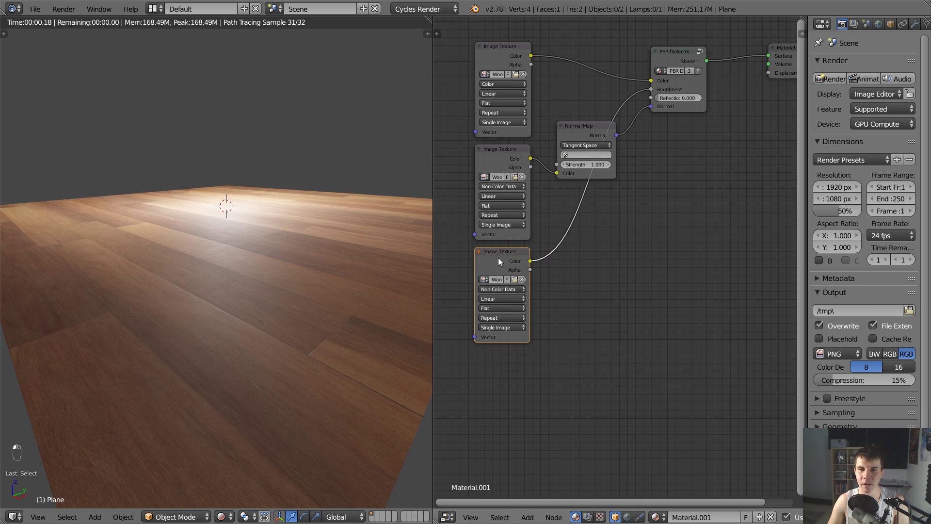
Rearrange the nodes so the gloss texture sits under the diffuse texture and the normal texture with its Normal Map node lies below
left_click_drag(498, 258, 498, 149)
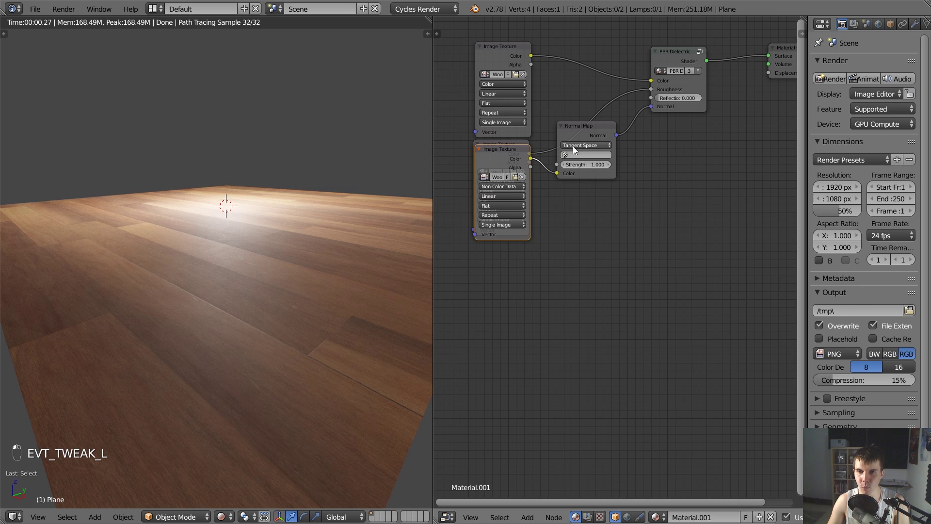
left_click(574, 130, "shift")
key("g")
left_click(572, 263)
key("a")
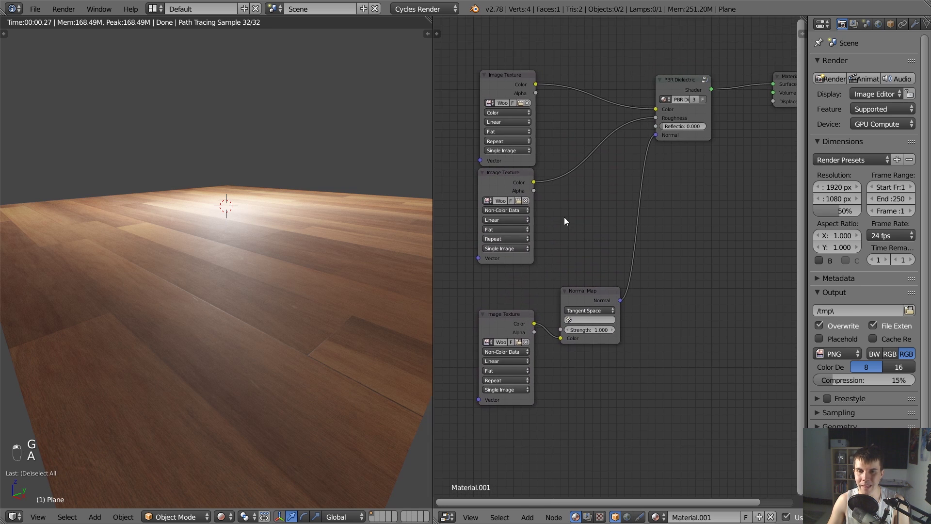
Insert an Invert node between the gloss texture and the PBR Dielectric Roughness input, and position it beside the texture
scroll(563, 217, "up", 2)
middle_click_drag(576, 147, 582, 201)
key("shift+a")
mouse_move(584, 202)
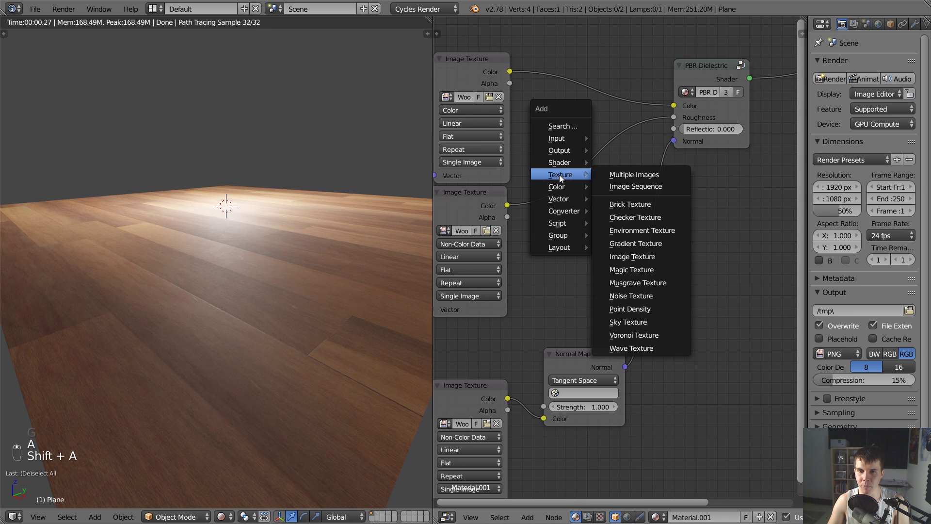
mouse_move(572, 187)
left_click(628, 226)
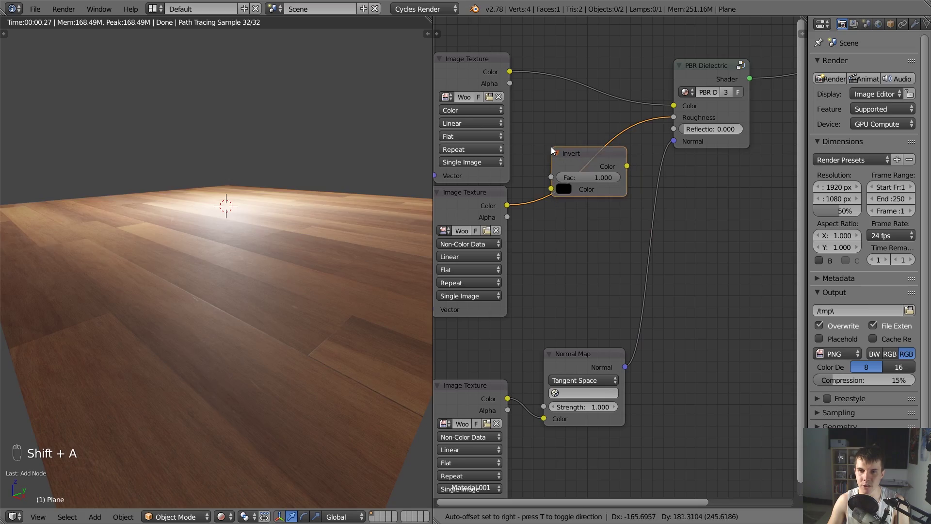
left_click(551, 147)
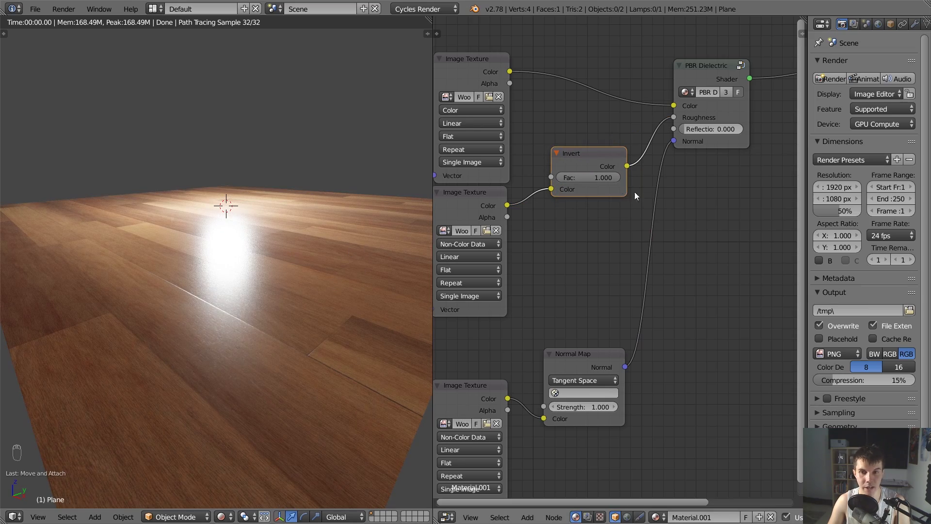
scroll(626, 186, "down", 1)
left_click_drag(598, 176, 581, 195)
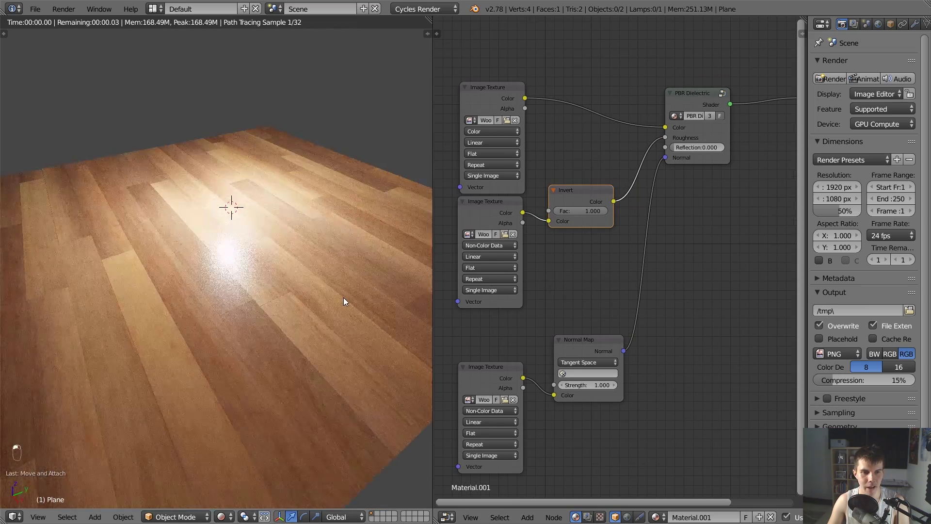
Inspect the floor's reflection from a low angle and preview the Invert node's output on the plane
middle_click_drag(343, 297, 364, 258)
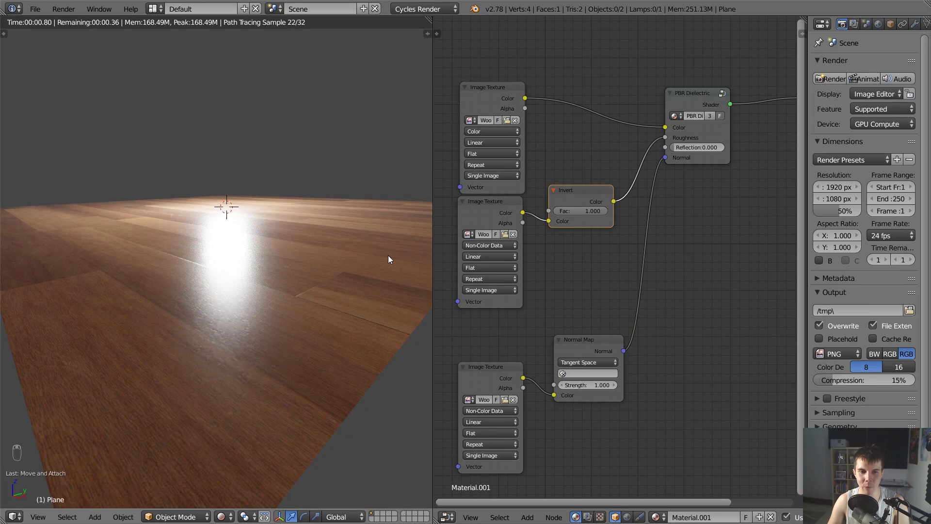
left_click(572, 194, "ctrl+shift")
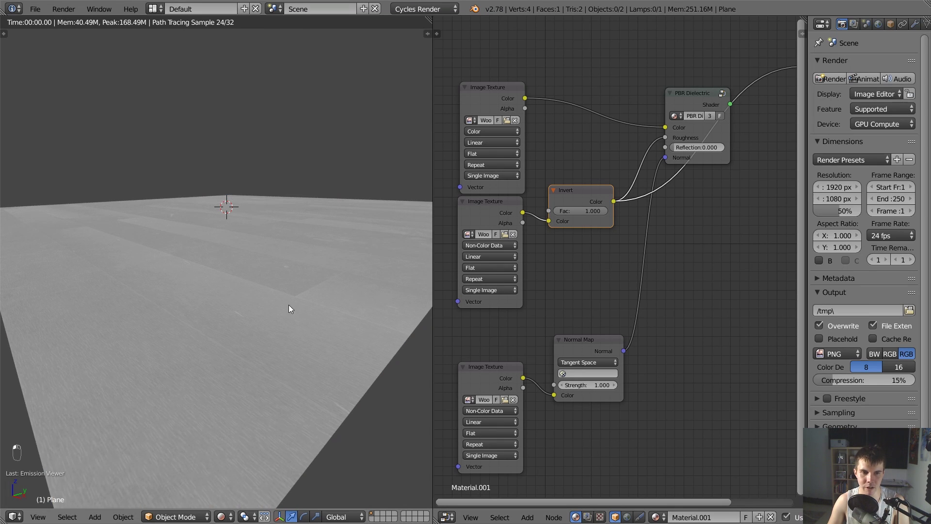
Return the plane's preview from the Invert output to the PBR Dielectric shader and inspect the floor's reflection from several angles
middle_click_drag(260, 316, 218, 313)
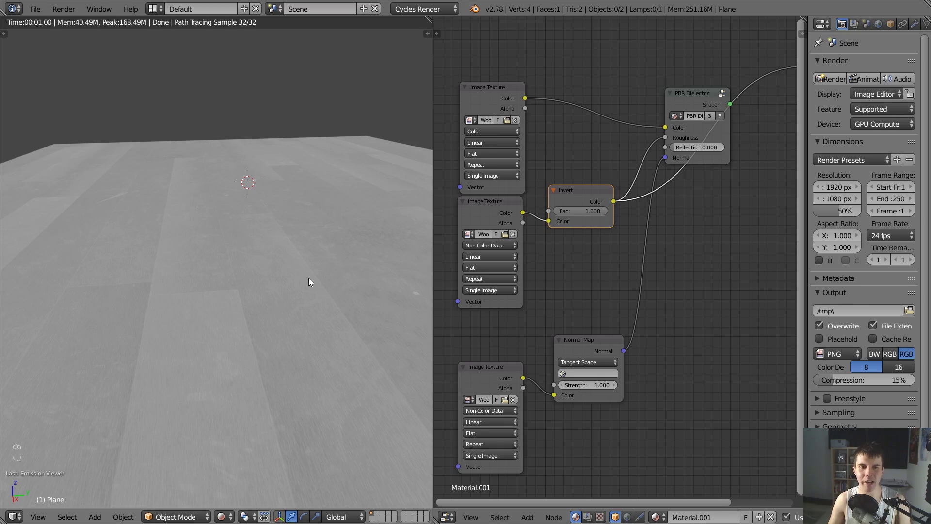
left_click(698, 94, "ctrl+shift")
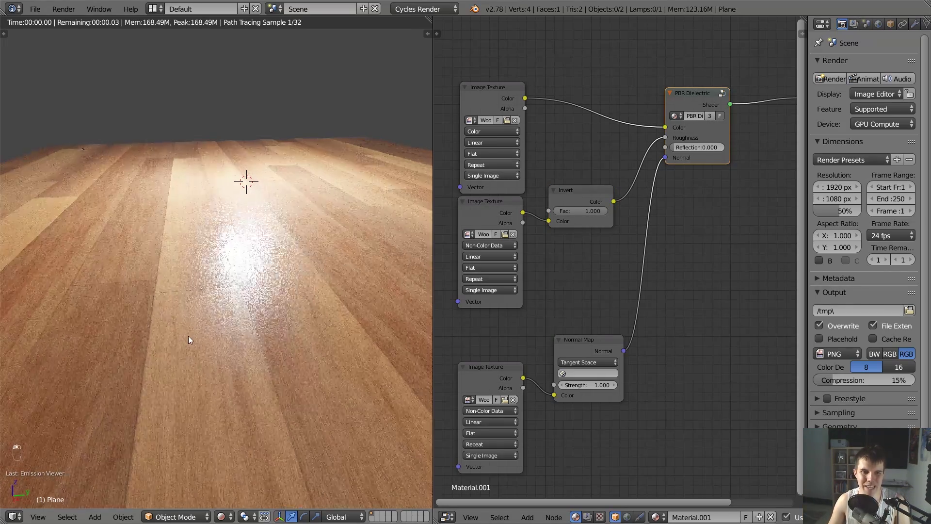
middle_click_drag(188, 335, 232, 314)
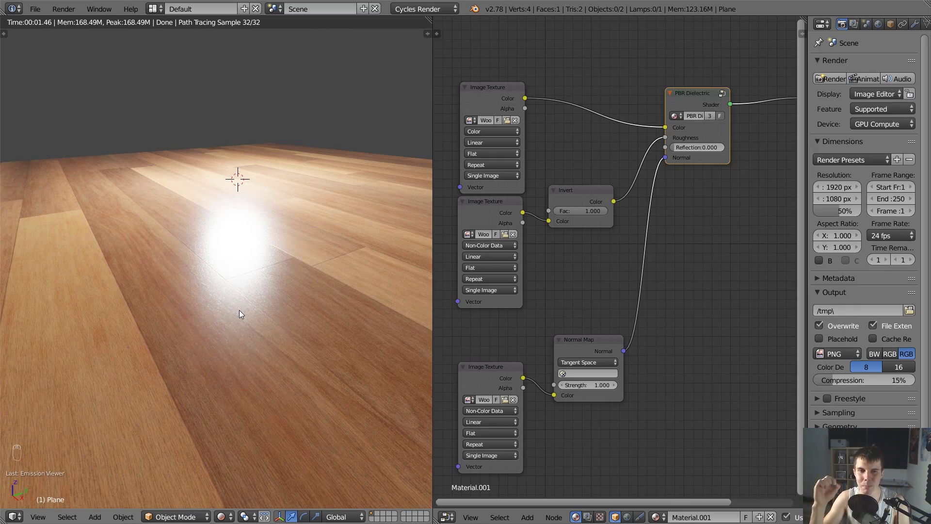
middle_click_drag(240, 310, 251, 293)
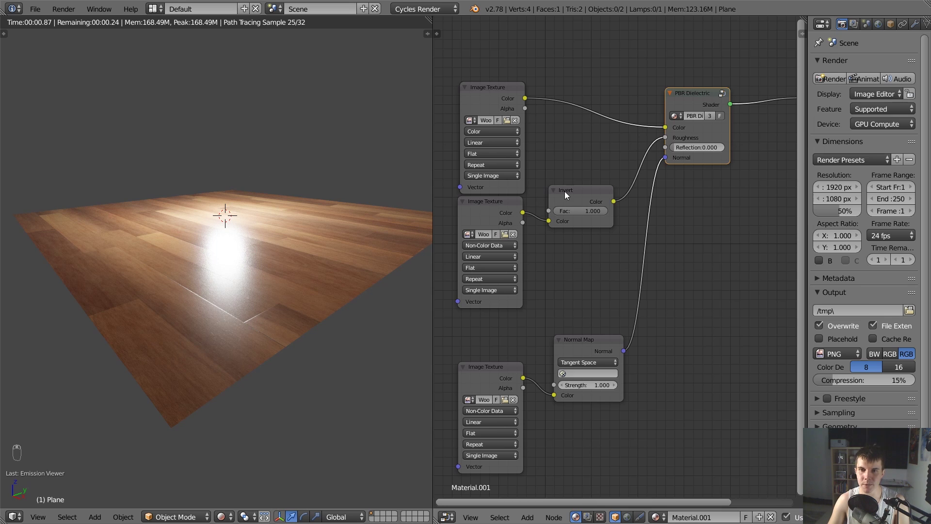
Place the Invert node right beside the gloss texture, and mute and unmute it to compare the floor's reflection
left_click_drag(565, 191, 552, 202)
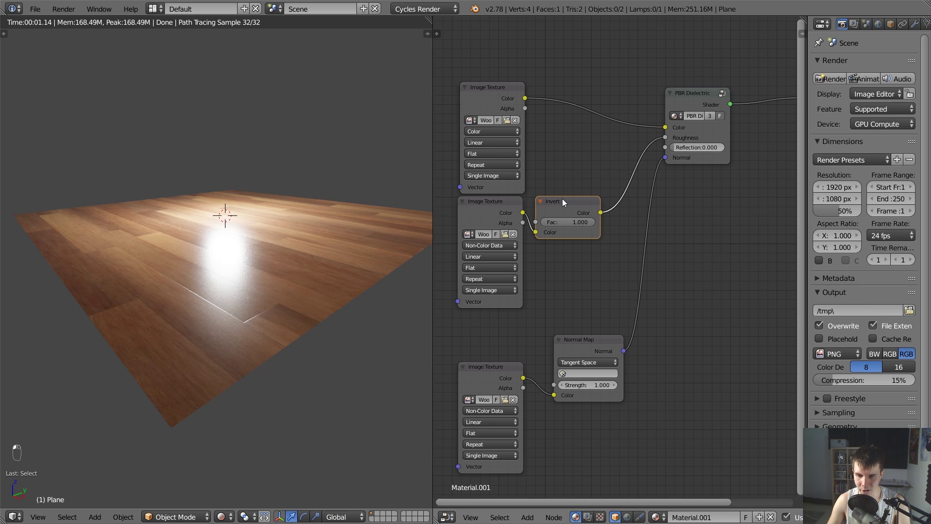
key("m")
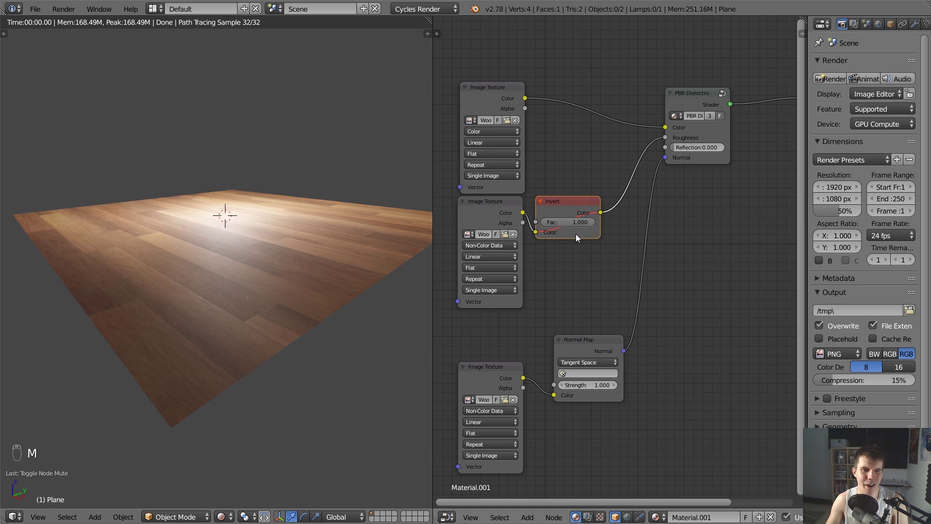
key("m")
scroll(616, 207, "up", 2)
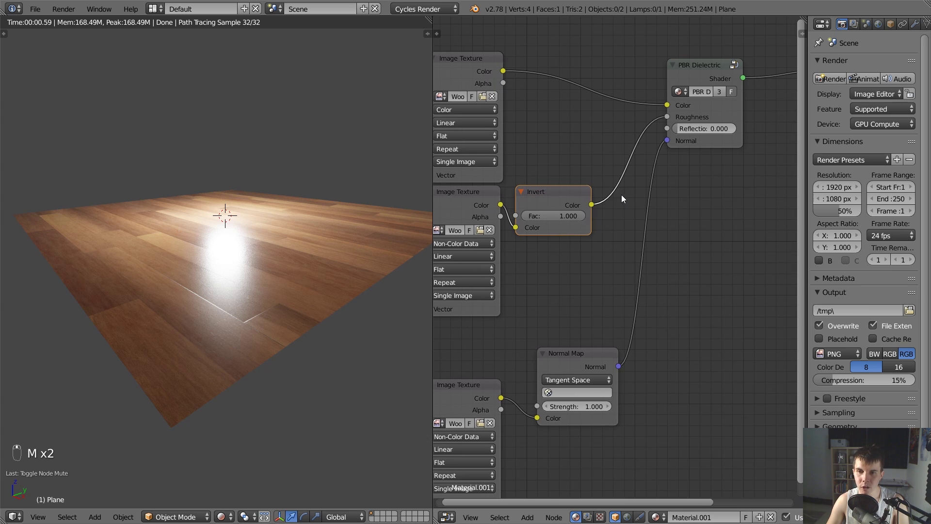
Insert a Less/More Slider node group between the Invert node and the PBR Dielectric Roughness input, and preview its output on the plane
key("shift+a")
mouse_move(613, 236)
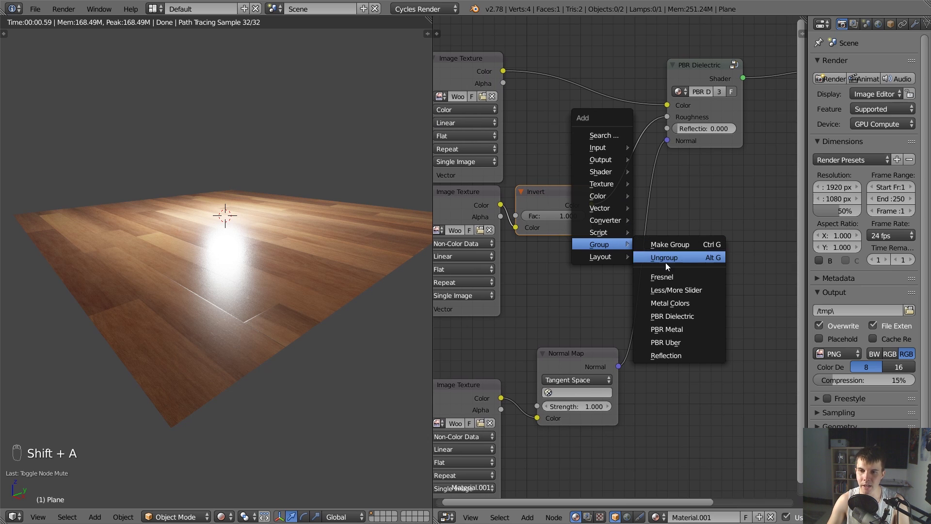
left_click(685, 290)
left_click(592, 141)
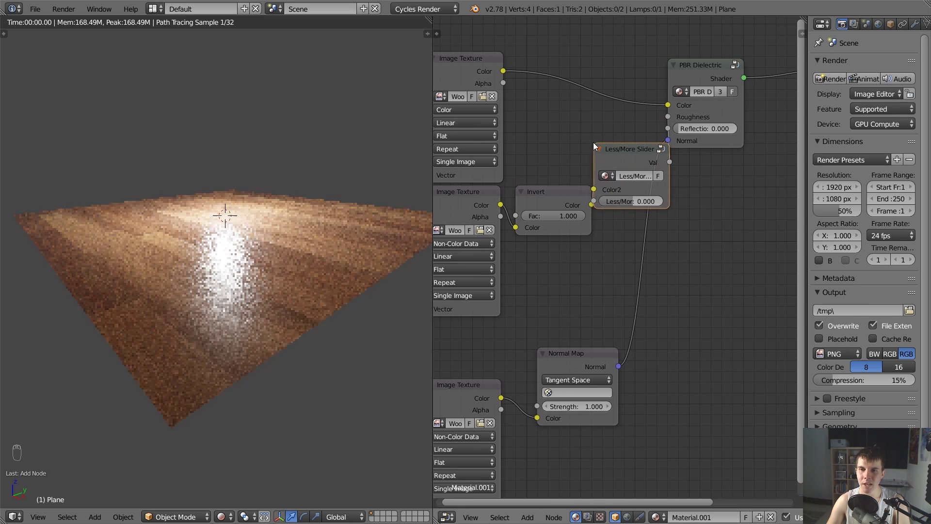
left_click_drag(656, 149, 649, 129)
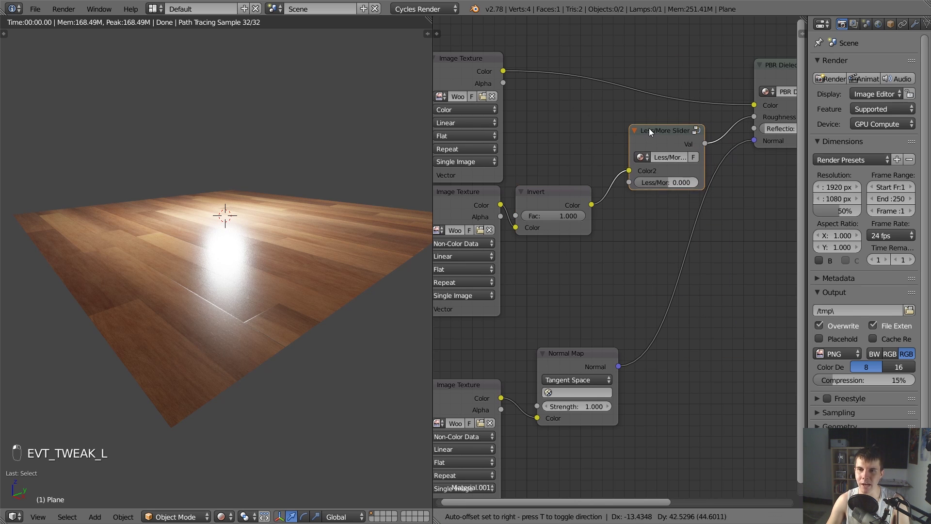
mouse_move(666, 182)
left_mouse_down()
mouse_move(681, 182)
mouse_move(639, 182)
mouse_move(690, 181)
mouse_move(638, 182)
mouse_move(669, 182)
left_mouse_up()
left_click(670, 144, "ctrl+shift")
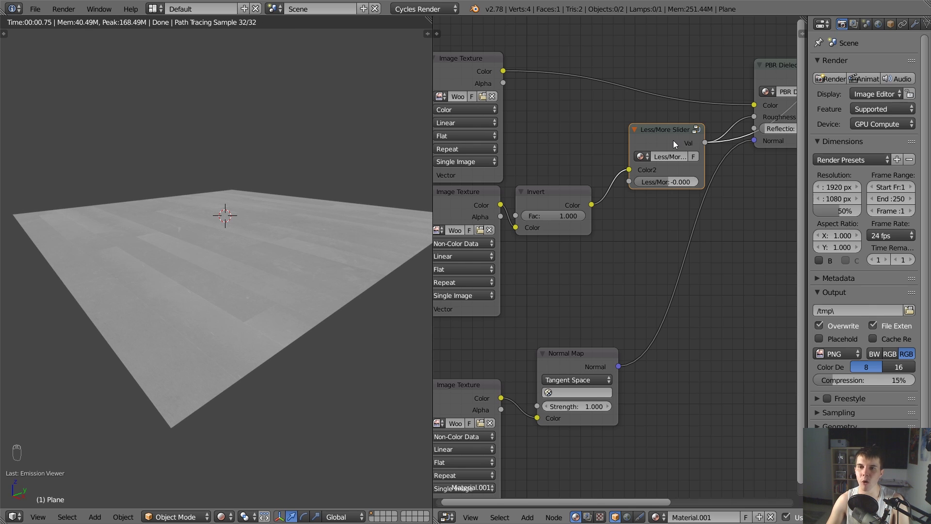
Cut the Less/More Slider's output links, relink its Val output to Roughness, and preview the PBR Dielectric shader on the plane
left_click(671, 140)
middle_click_drag(659, 157, 611, 172)
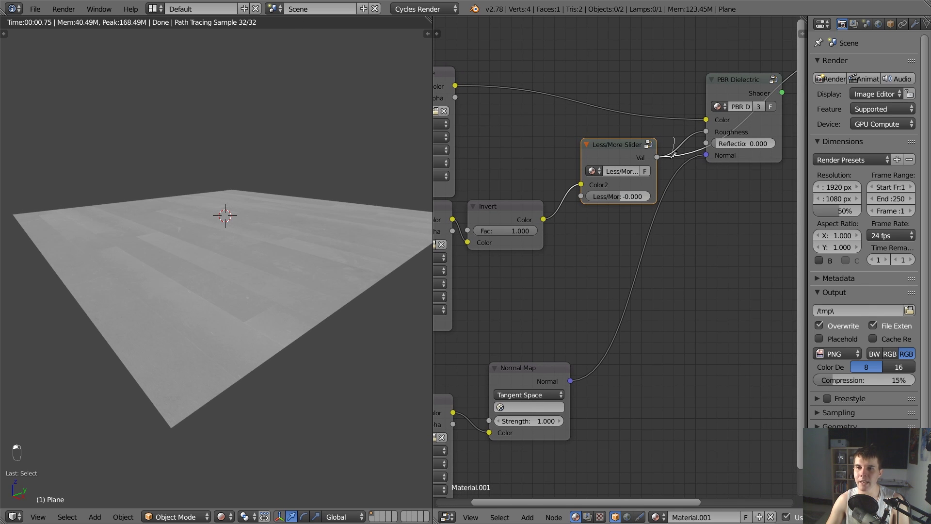
right_click_drag(673, 154, 674, 158, "ctrl")
mouse_move(731, 132)
left_mouse_down()
mouse_move(766, 132)
mouse_move(742, 132)
left_mouse_up()
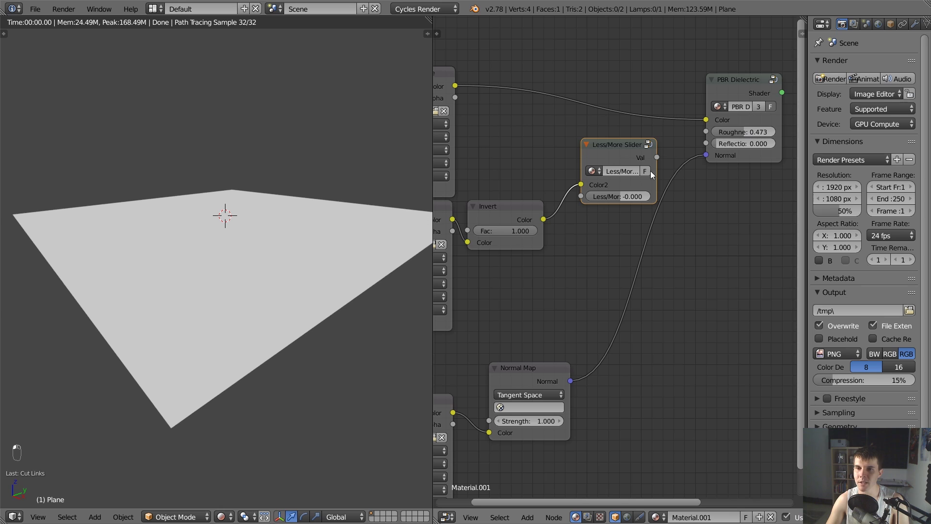
left_click_drag(549, 217, 708, 134)
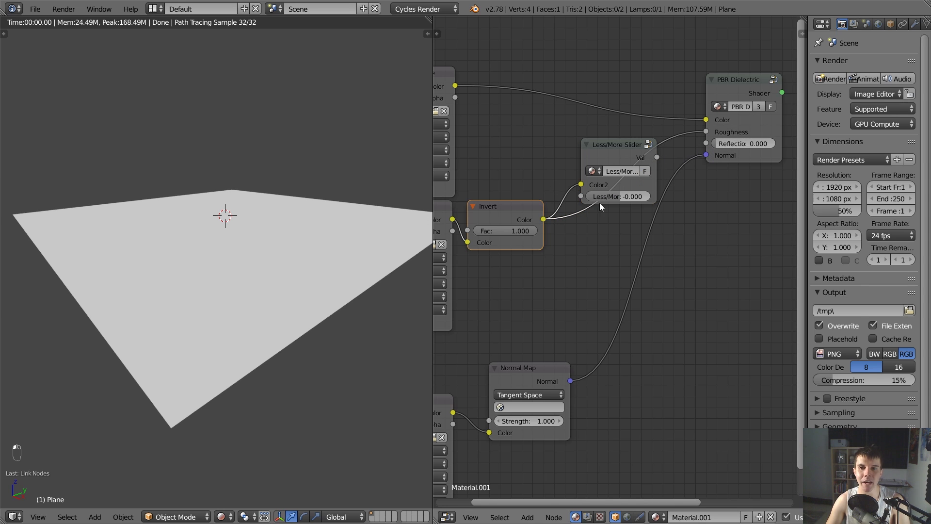
left_click_drag(657, 157, 701, 134)
mouse_move(619, 148)
left_mouse_down()
mouse_move(633, 136)
mouse_move(624, 145)
left_mouse_up()
left_click(759, 86, "ctrl+shift")
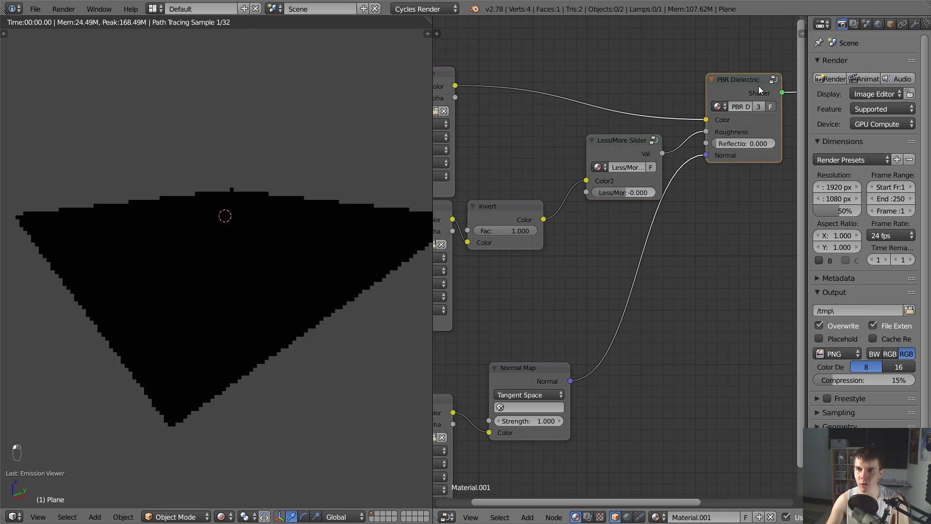
Try a Less/More value of -0.116, delete the slider group, and link the Invert Color output directly to Roughness
mouse_move(610, 193)
left_mouse_down()
mouse_move(626, 193)
mouse_move(596, 193)
mouse_move(606, 193)
left_mouse_up()
left_click(632, 144)
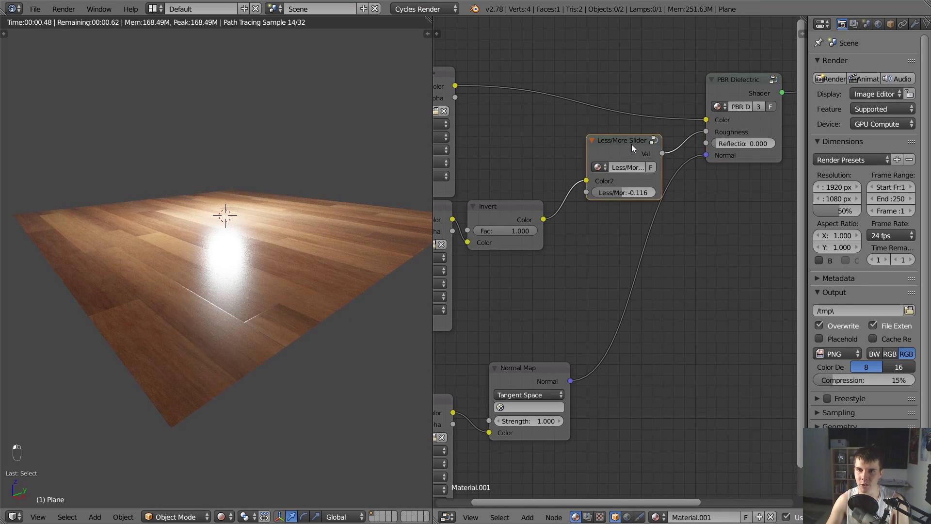
key("ctrl+x")
left_click_drag(543, 219, 706, 132)
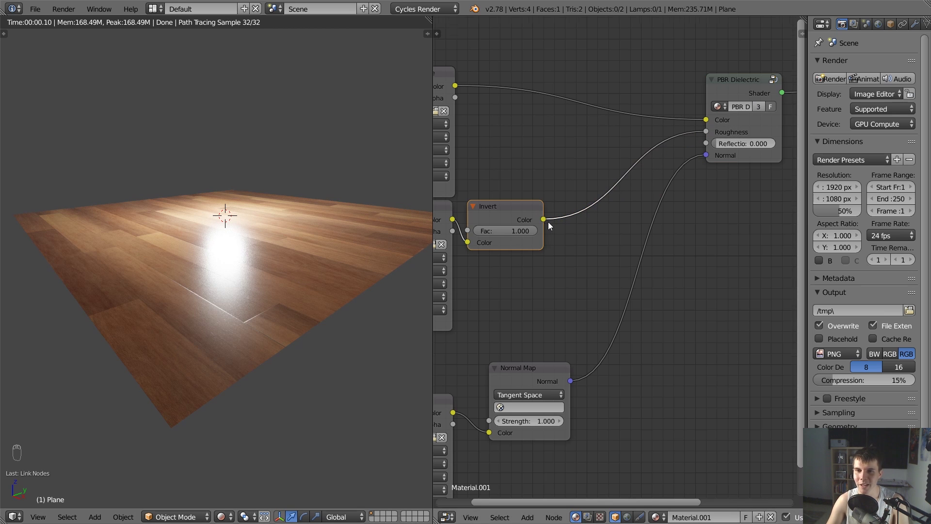
Move the normal texture and Normal Map nodes up beneath the gloss texture, with the Normal Map node spaced away from its texture
scroll(548, 222, "down", 3)
middle_click_drag(548, 222, 586, 218)
scroll(556, 323, "down", 1)
key("a")
key("b")
left_click_drag(514, 316, 590, 390)
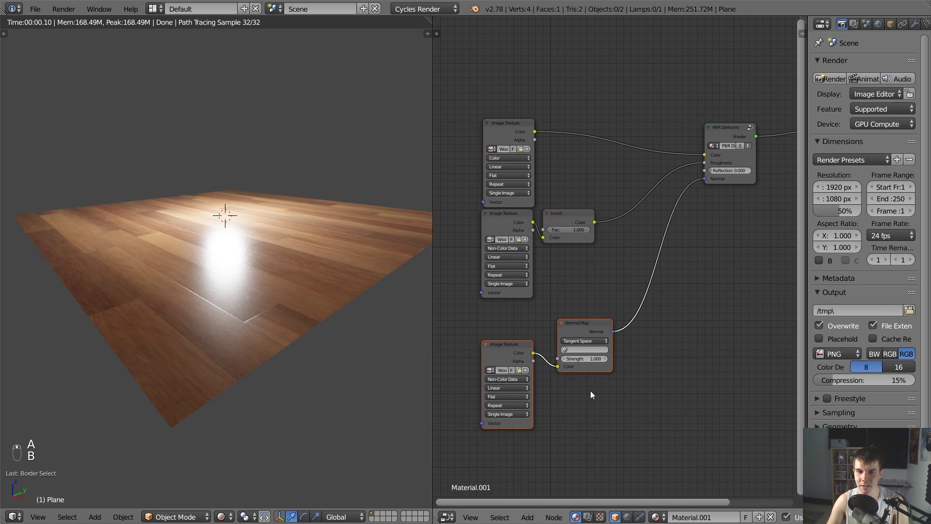
key("g")
middle_click(588, 376)
left_click(586, 362)
key("a")
left_click_drag(571, 293, 594, 312)
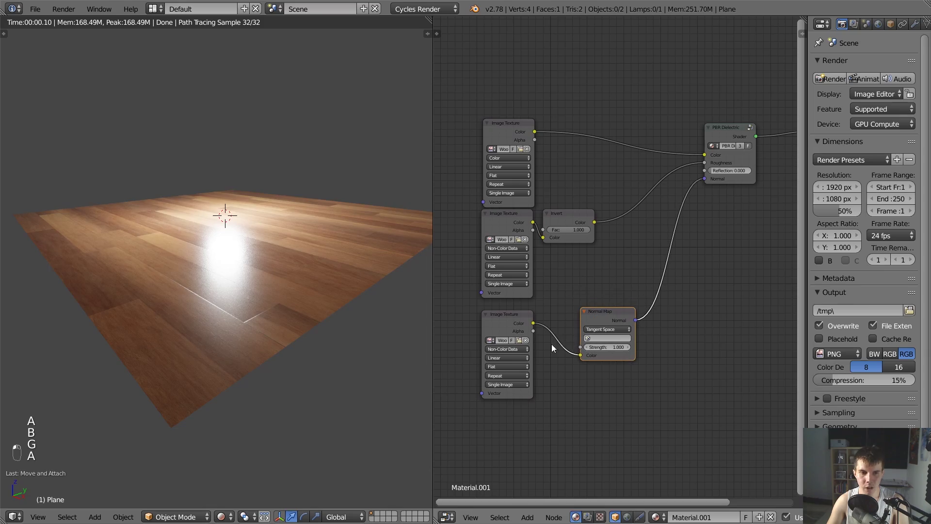
Look closely at the floor, and check the Displacement 16bit map of Wood Flooring 044 on the Poliigon page in the browser
scroll(260, 339, "up", 3)
scroll(277, 324, "down", 3)
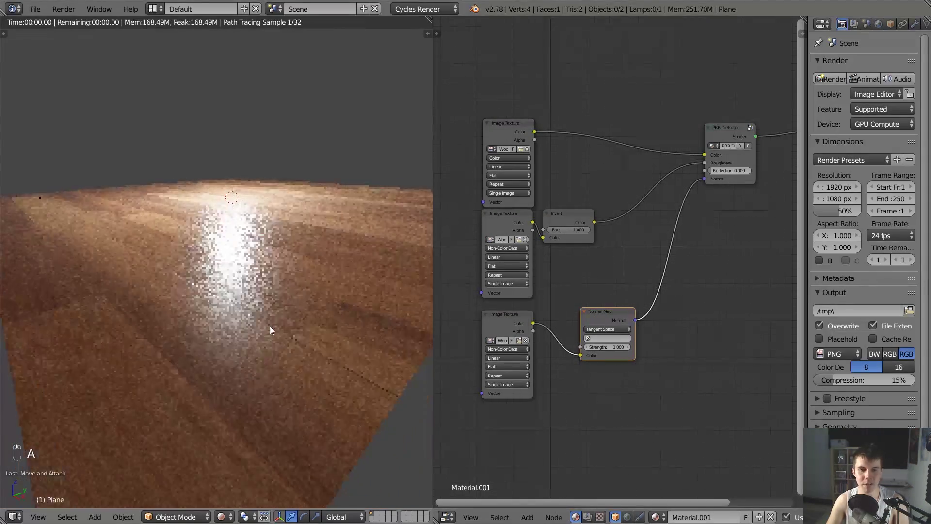
scroll(270, 328, "down", 1)
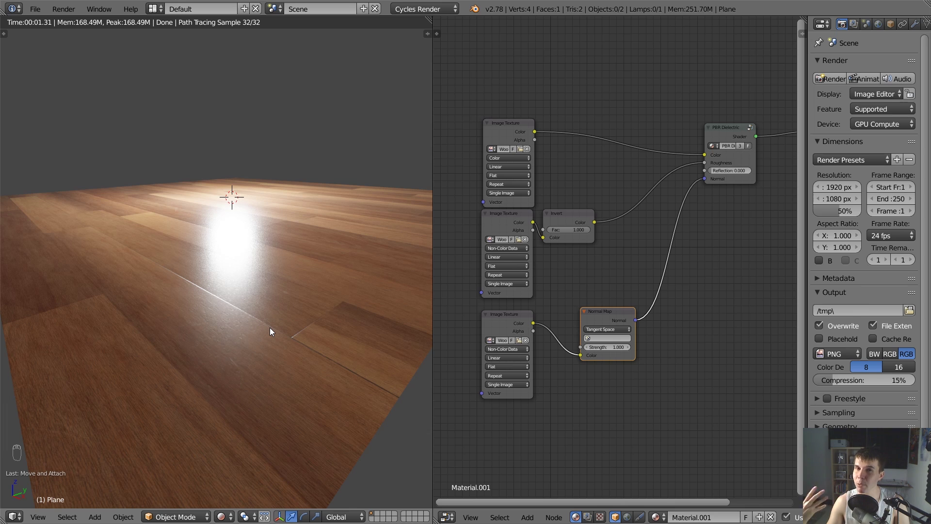
key("alt+Tab")
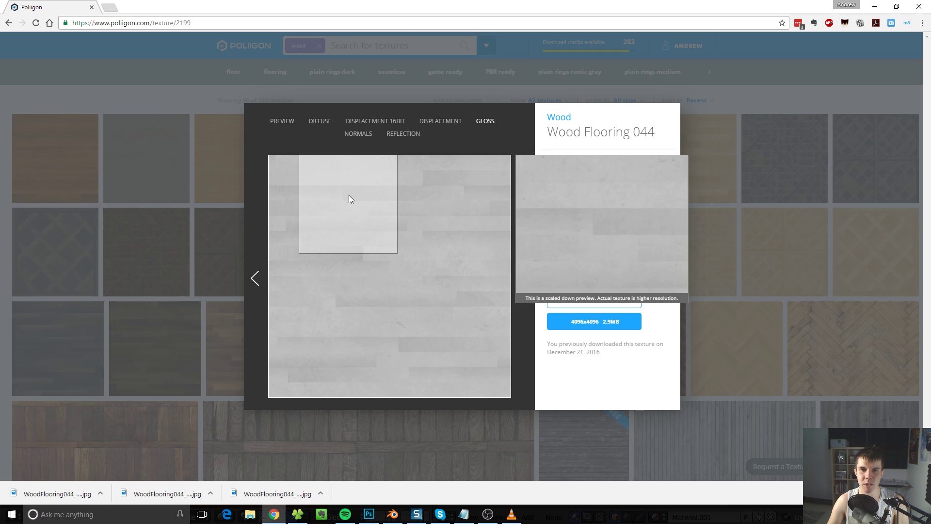
left_click(373, 122)
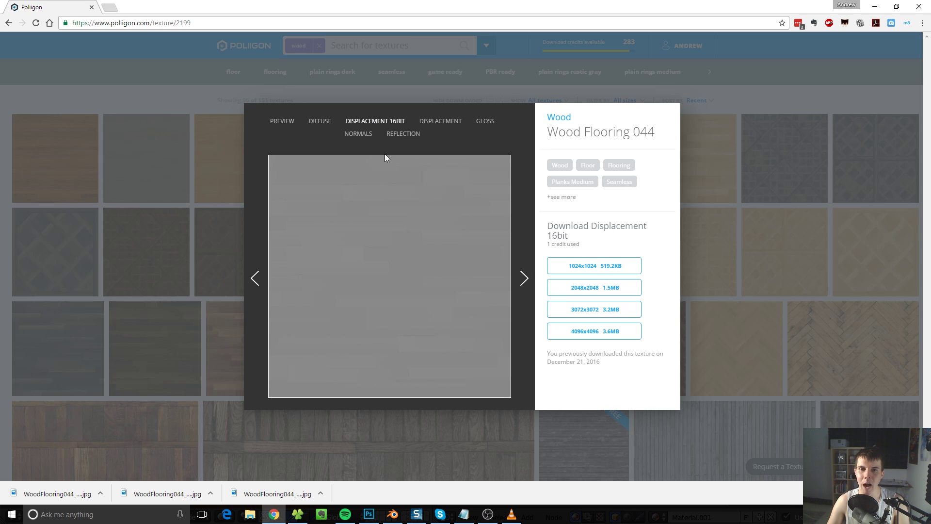
key("alt+Tab")
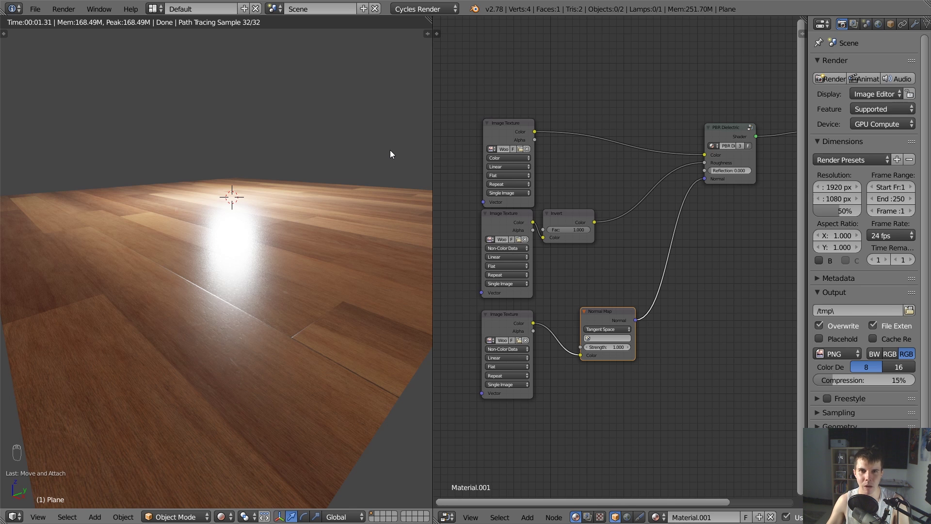
Try a Displace modifier on the plane and remove it again
left_click(916, 24)
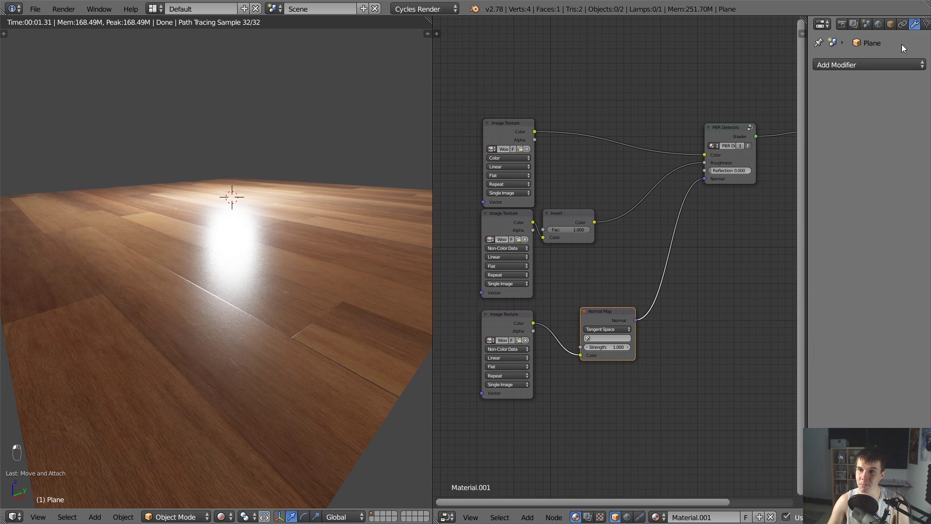
left_click(866, 64)
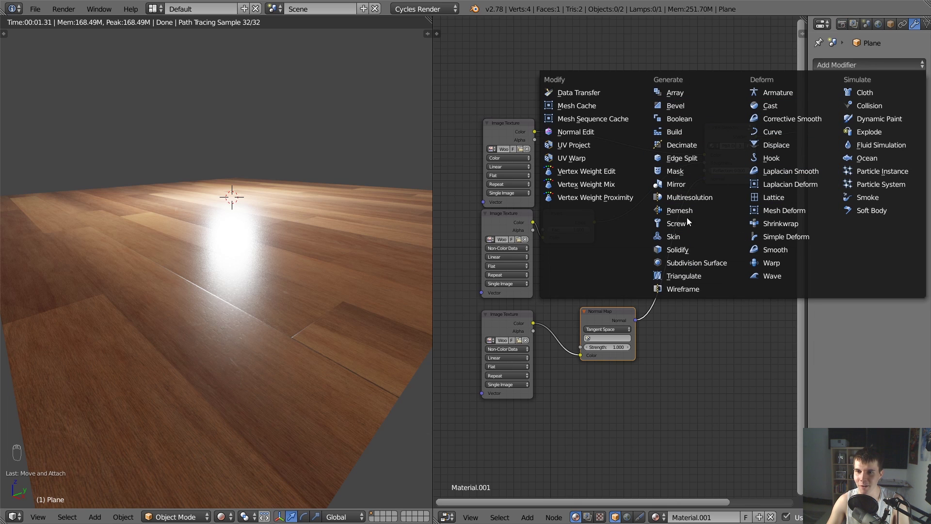
left_click(776, 145)
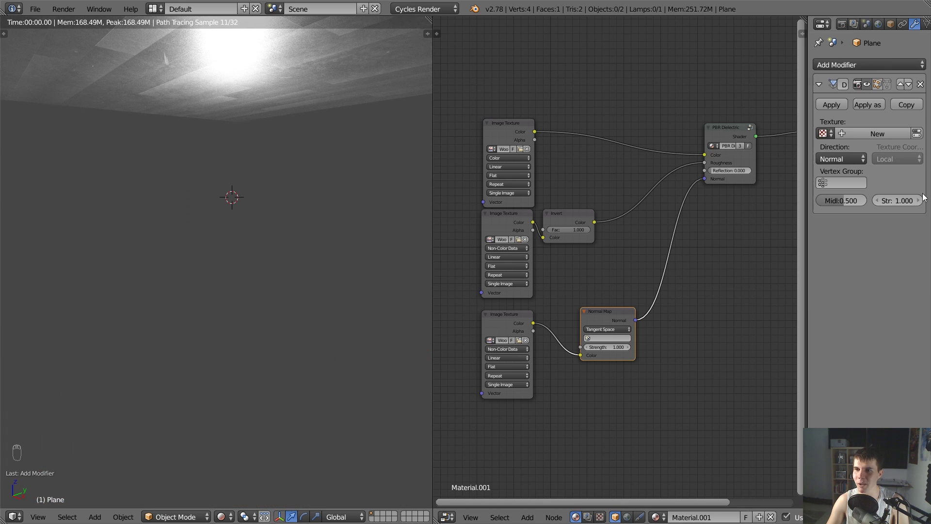
left_click(920, 84)
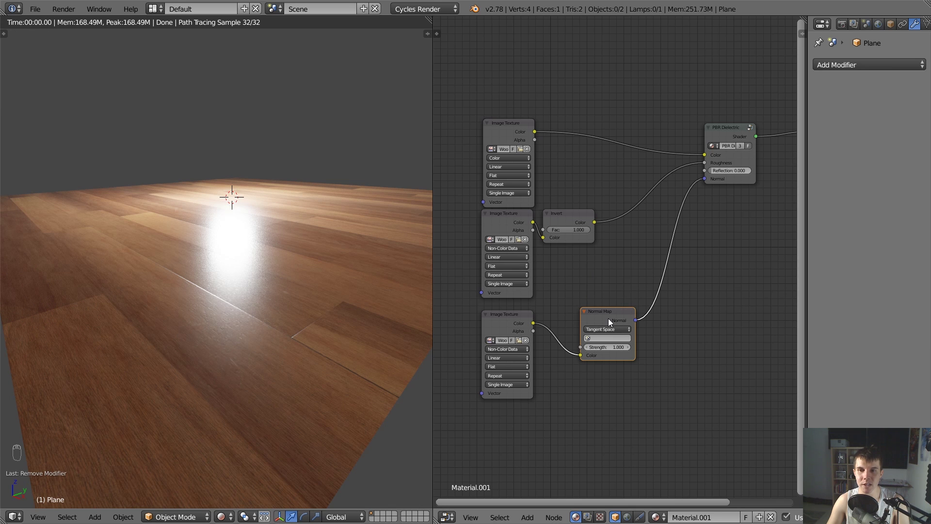
Position the Normal Map node directly beside the normal texture and inspect the floor's surface and reflection from different angles
left_click_drag(609, 319, 607, 321)
scroll(607, 268, "up", 2)
middle_click_drag(608, 318, 612, 260)
scroll(602, 273, "down", 1)
left_click_drag(612, 260, 574, 263)
middle_click_drag(341, 296, 324, 295)
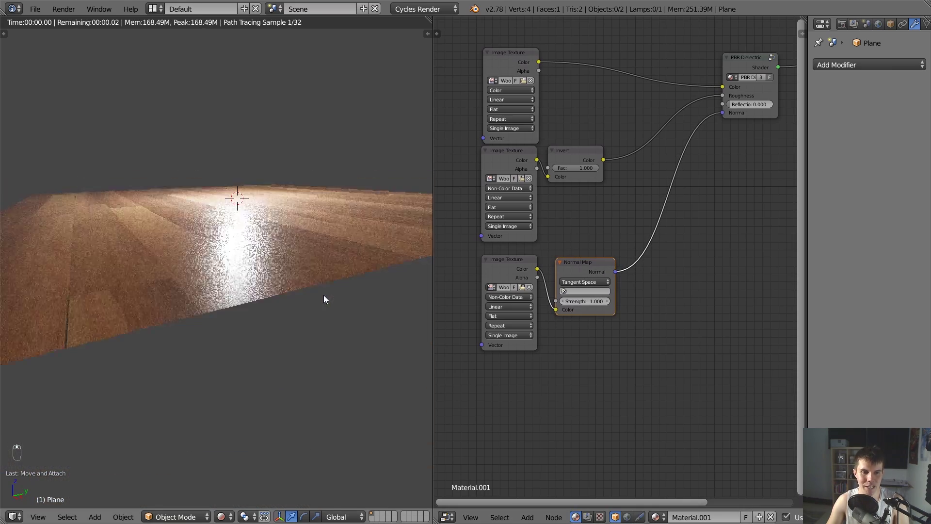
middle_click_drag(266, 284, 229, 286)
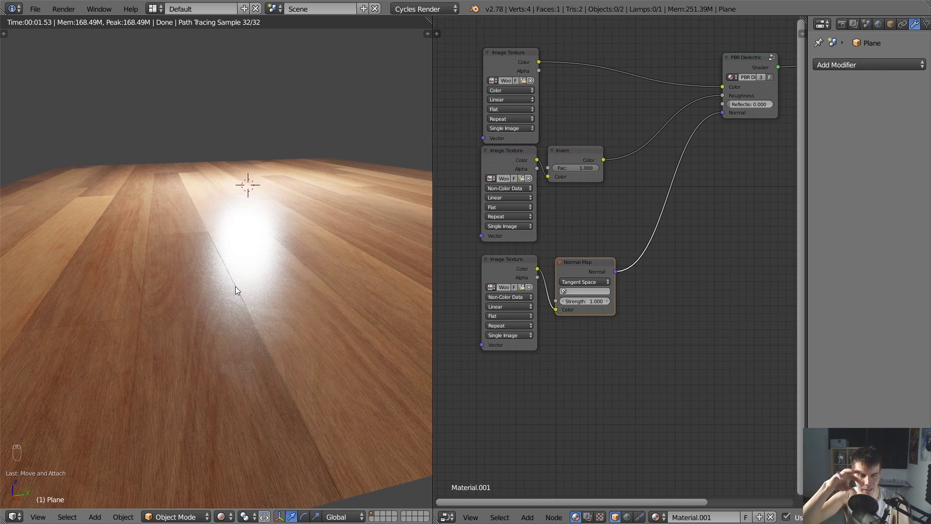
middle_click_drag(235, 286, 278, 289)
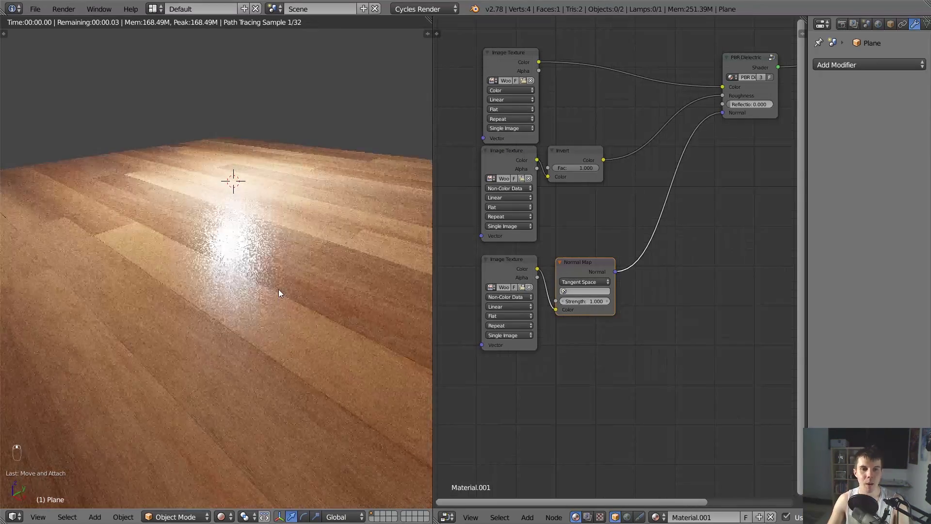
Switch to the Poliigon page in the browser and download the 4096x4096 Displacement 16bit map of Wood Flooring 044
key("alt+Tab")
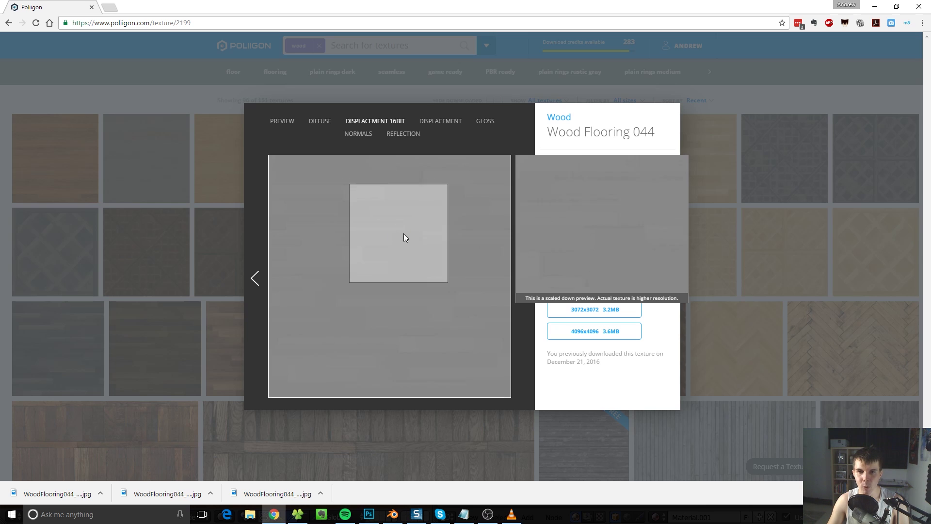
left_click(609, 332)
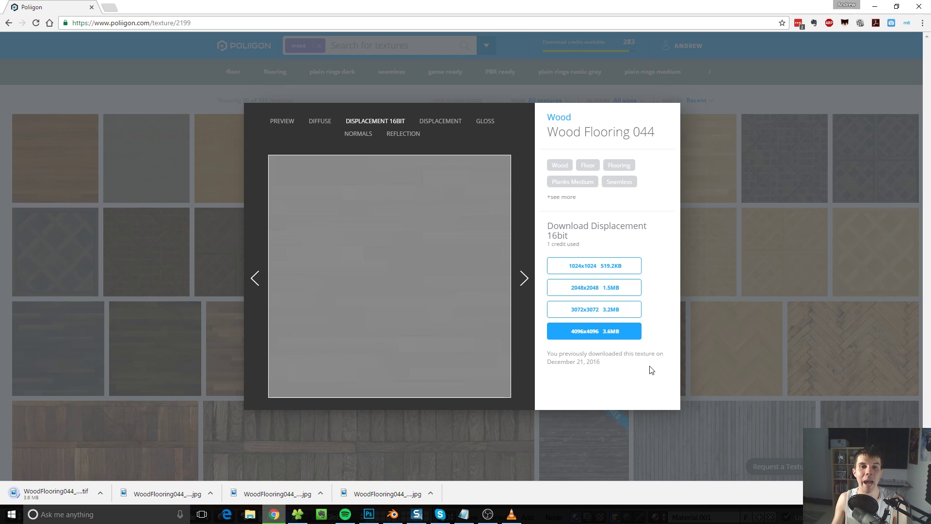
left_click(368, 134)
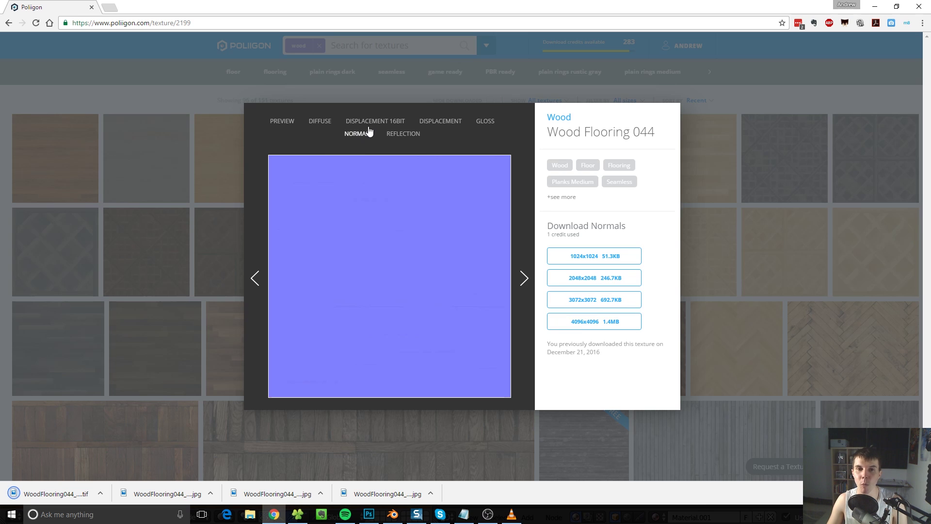
left_click(372, 122)
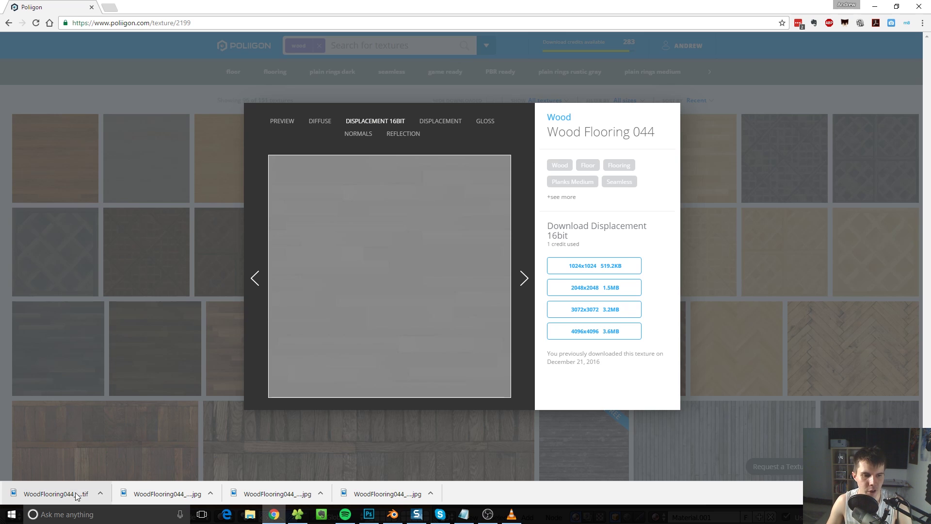
Load the downloaded WoodFlooring044 Displacement 16bit .tif into Blender's node editor as an Image Texture node, and return to the browser
left_click_drag(75, 493, 489, 410)
key("alt+Tab")
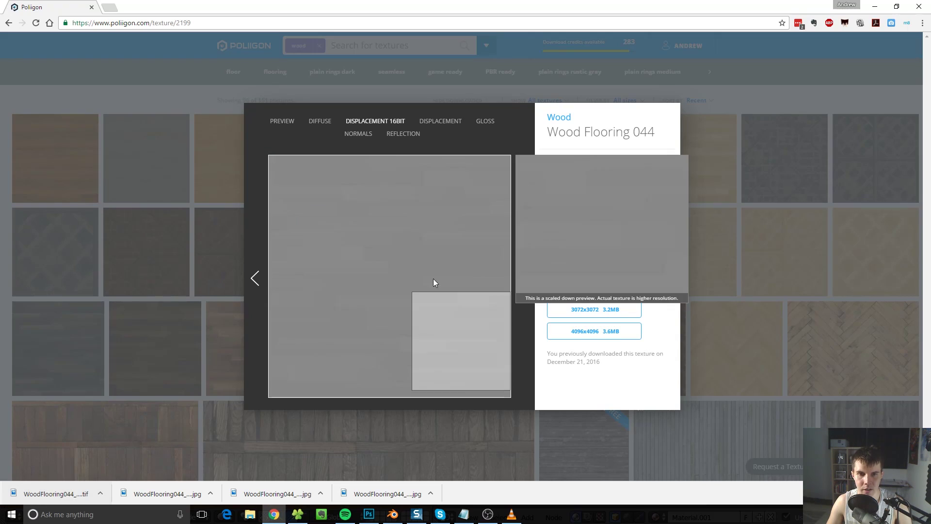
Compare the Displacement and Displacement 16bit maps of Wood Flooring 044 on the Poliigon page
left_click(440, 124)
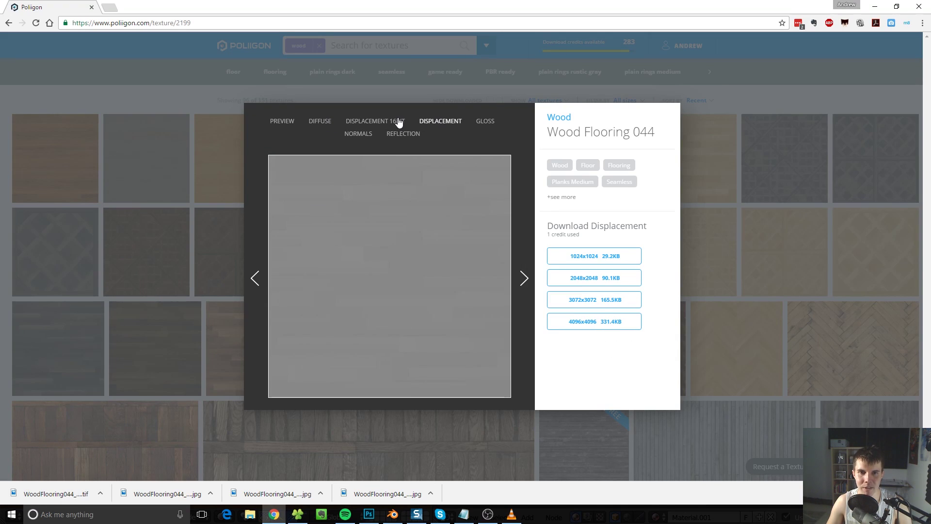
left_click(393, 124)
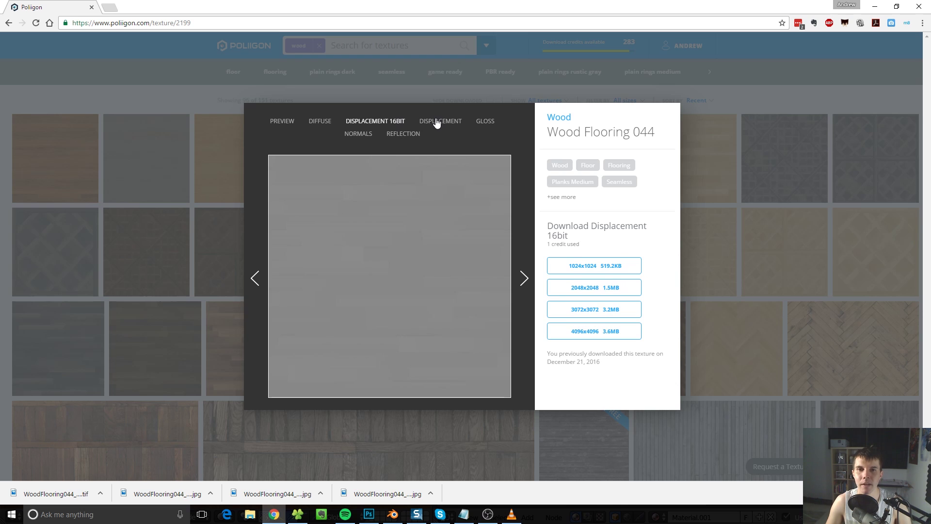
left_click(438, 124)
left_click(403, 125)
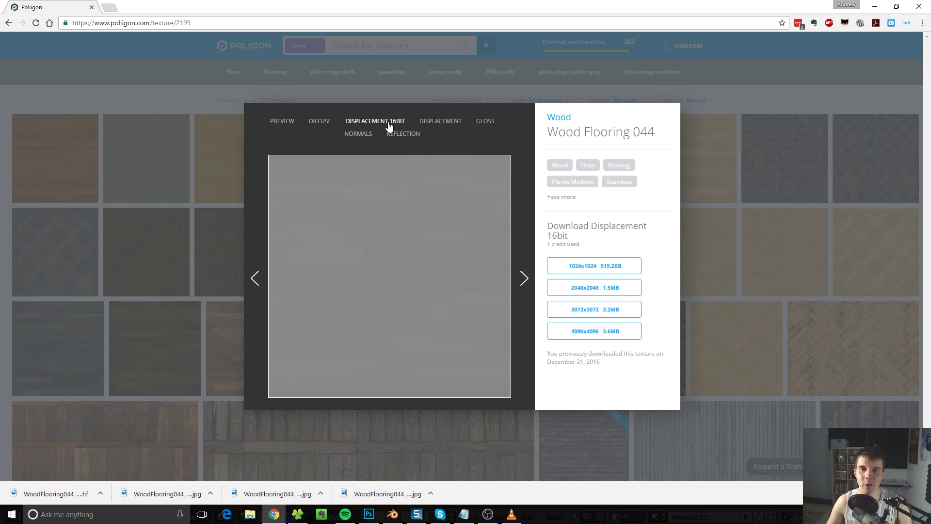
Switch to Blender, place the displacement texture node directly below the normal texture, and set its color space to Non-Color Data
key("alt+Tab")
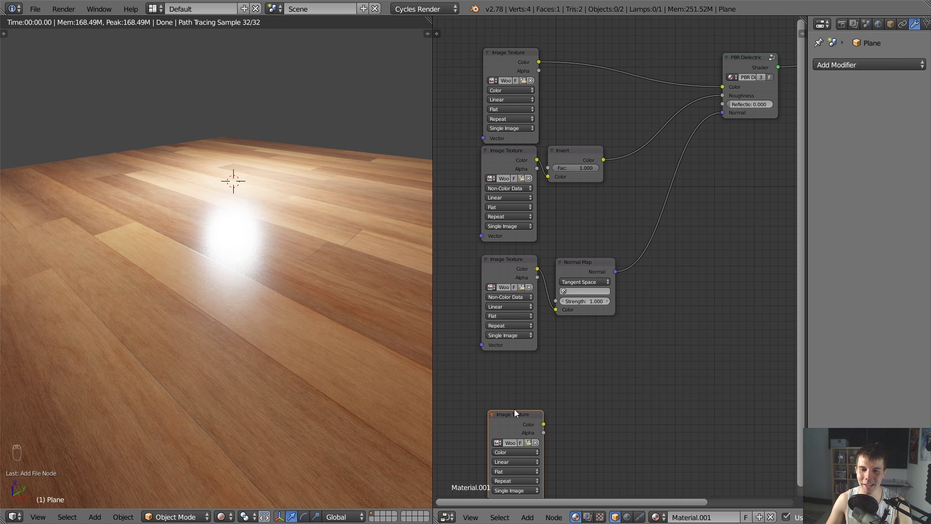
left_click_drag(515, 412, 507, 367)
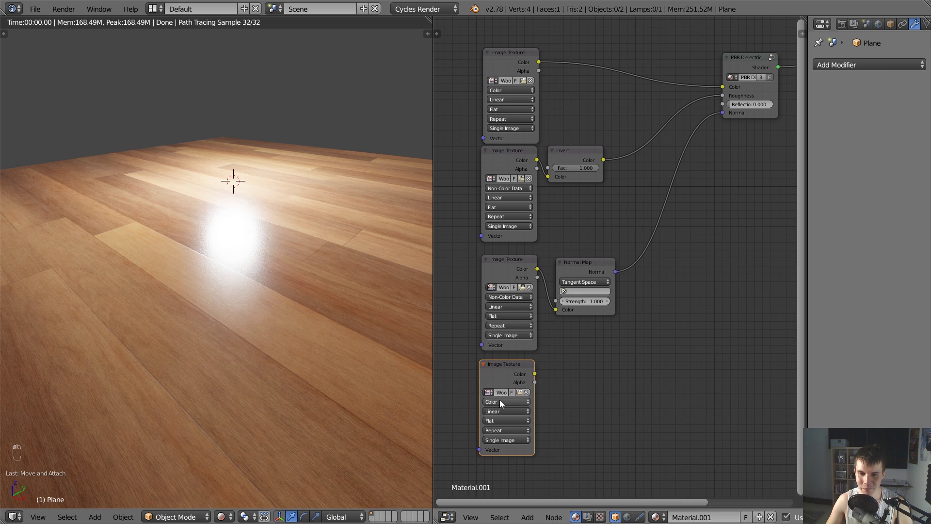
left_click(499, 402)
left_click(516, 382)
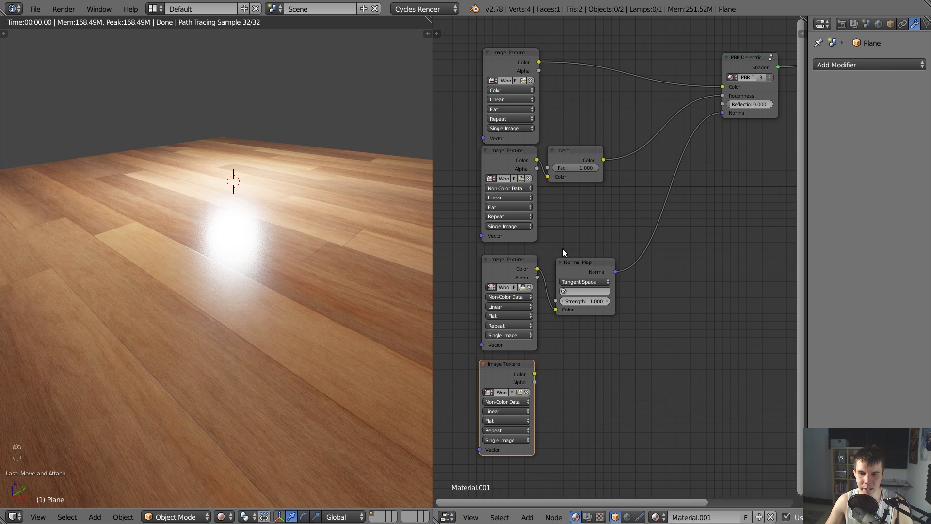
Cut the link between the Normal Map node and the Normal input of the PBR Dielectric group
middle_click_drag(640, 217, 592, 160)
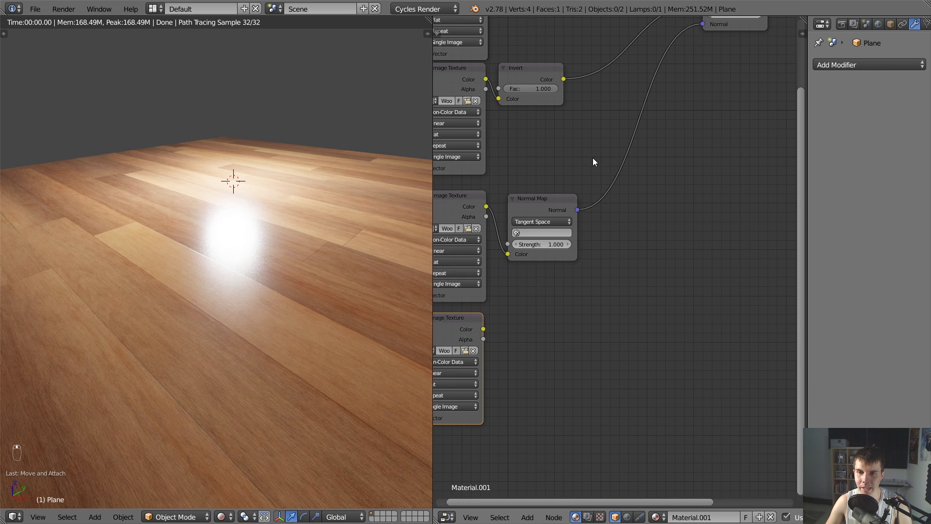
right_click_drag(608, 186, 655, 300, "ctrl")
middle_click_drag(651, 182, 635, 218)
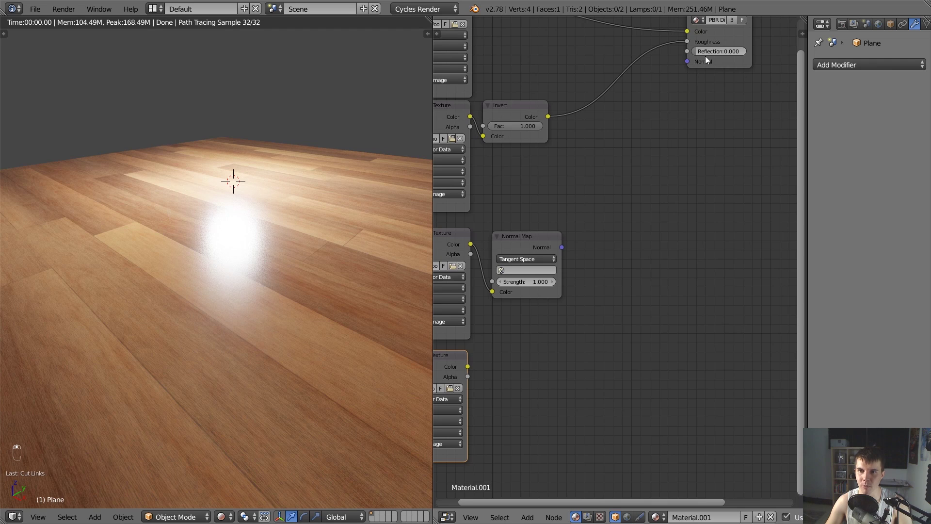
scroll(664, 152, "down", 4)
middle_click_drag(652, 183, 653, 147)
scroll(582, 215, "up", 3)
scroll(524, 261, "down", 1)
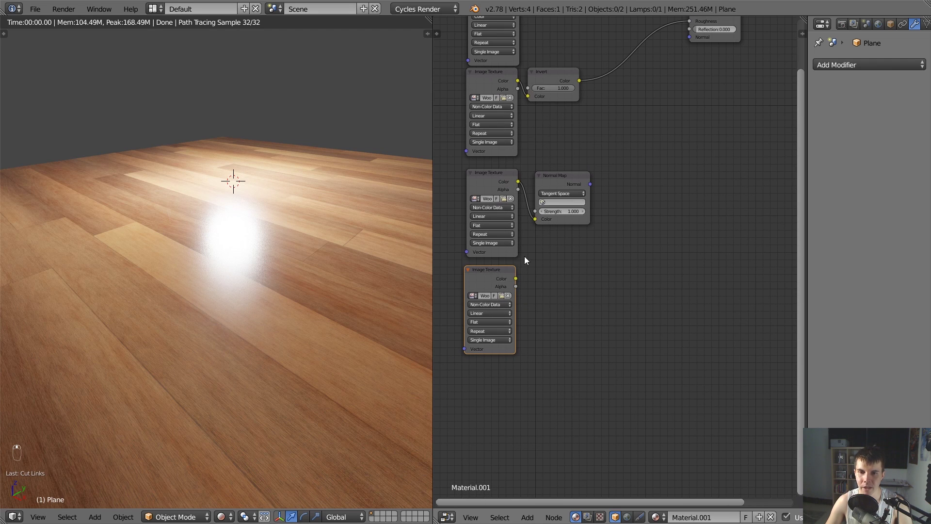
Preview the displacement texture alone on the floor with the emission viewer, and insert a ColorRamp node on its color output
left_click(497, 280, "ctrl+shift")
scroll(553, 262, "down", 1)
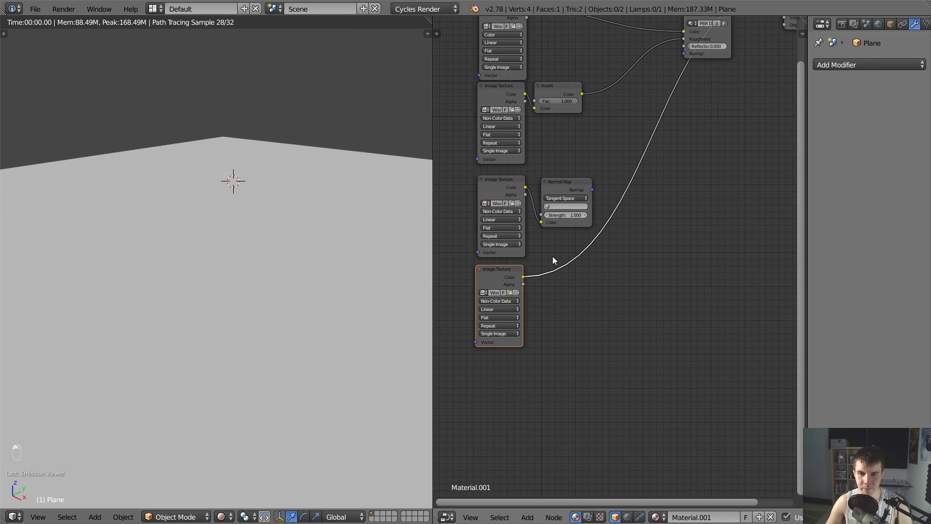
scroll(553, 260, "up", 1)
key("shift+a")
mouse_move(544, 238)
left_click(626, 247)
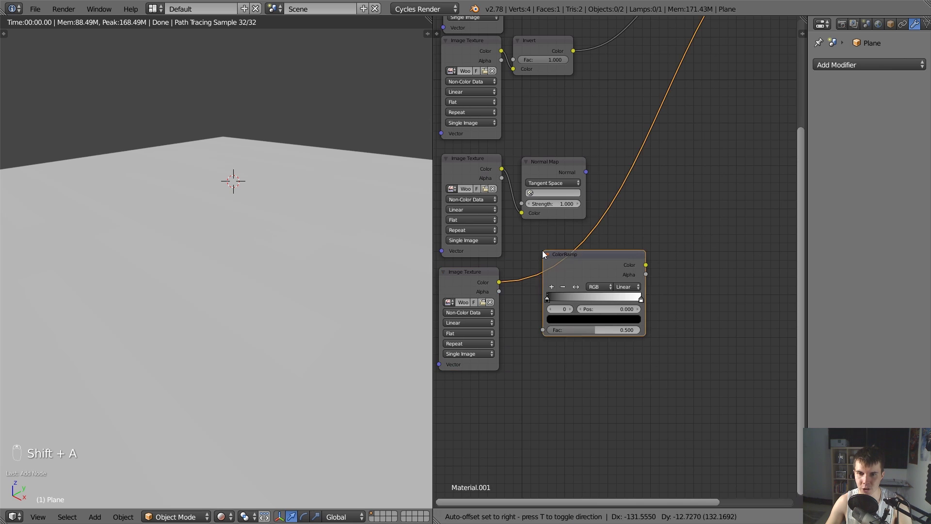
left_click(543, 251)
scroll(636, 257, "up", 1)
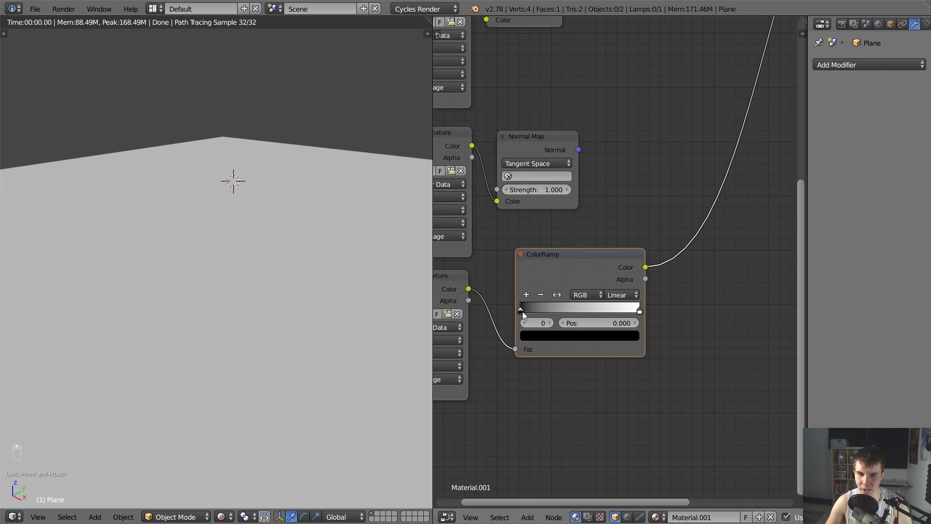
Raise the displacement contrast by moving the ColorRamp's black stop to position 0.533 and its white stop to 0.743
left_click_drag(533, 309, 595, 310)
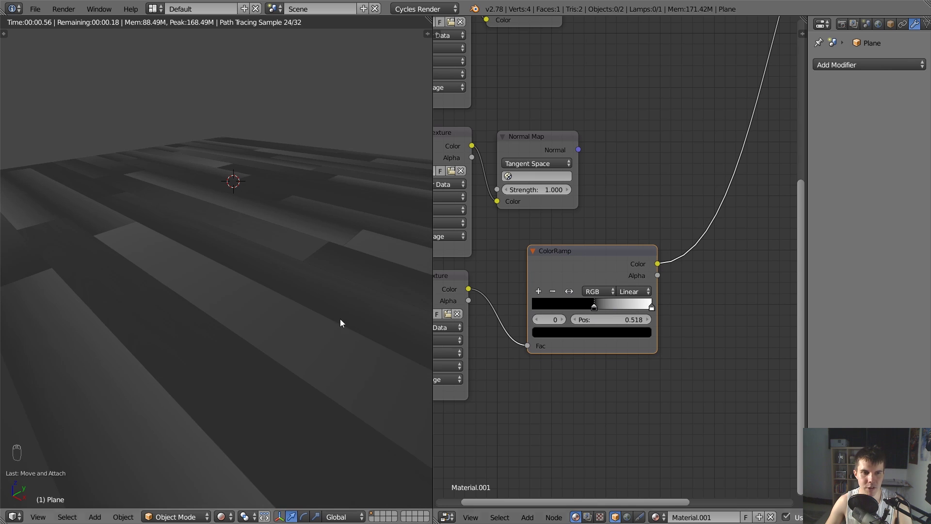
middle_click_drag(340, 323, 321, 276)
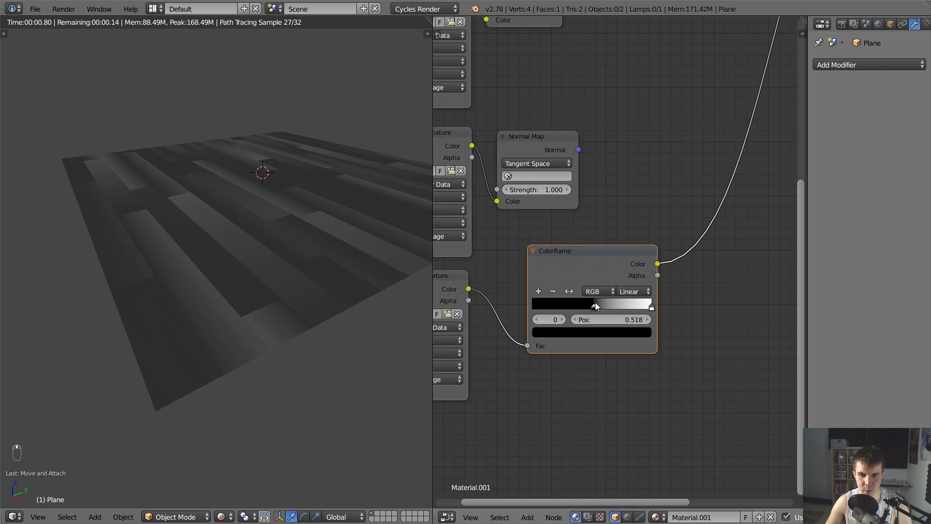
left_click_drag(595, 305, 598, 307)
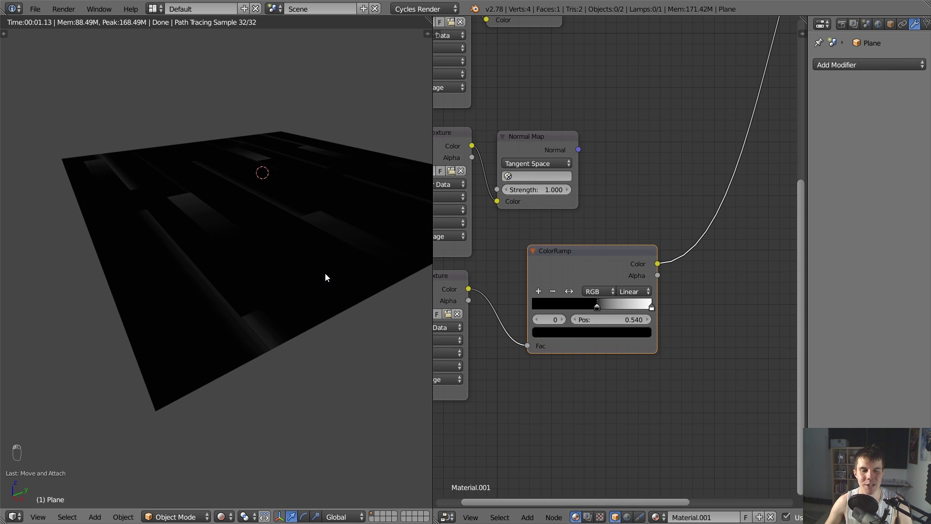
middle_click_drag(324, 272, 178, 147)
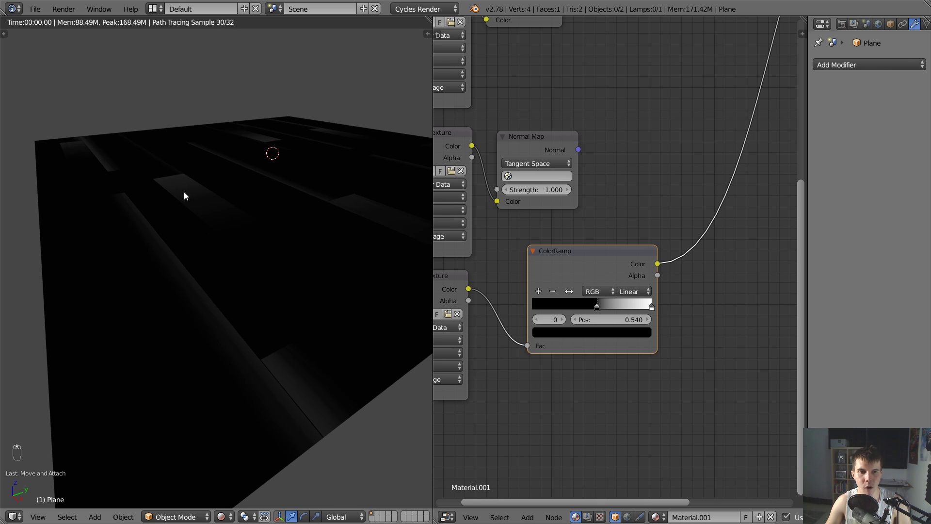
left_click_drag(597, 307, 613, 309)
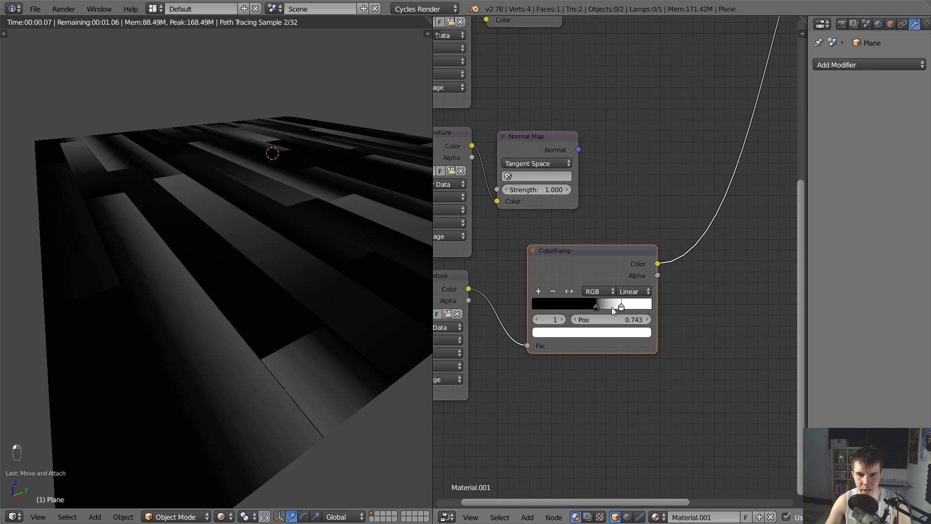
left_click(595, 307)
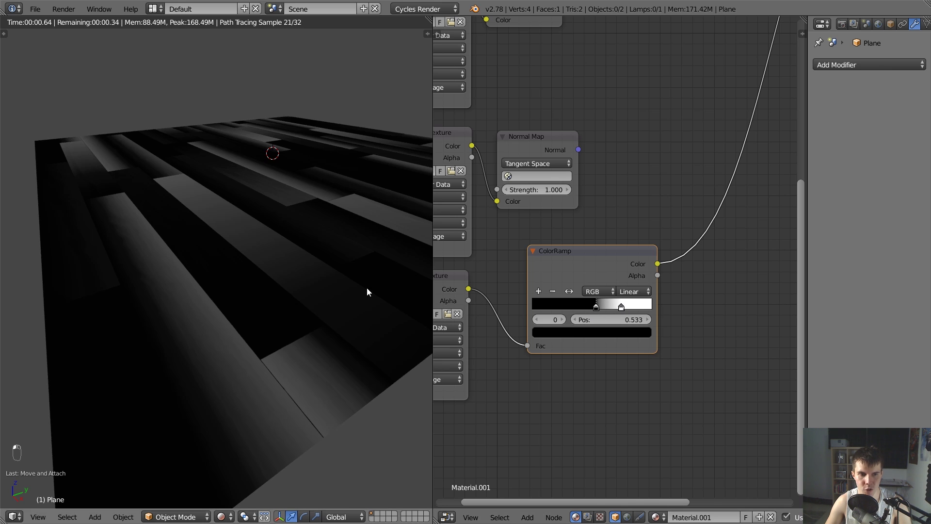
Examine the contrasted plank heights from several angles, and compare them with an emission preview of the Normal Map node
scroll(271, 281, "up", 1)
middle_click_drag(268, 280, 286, 214)
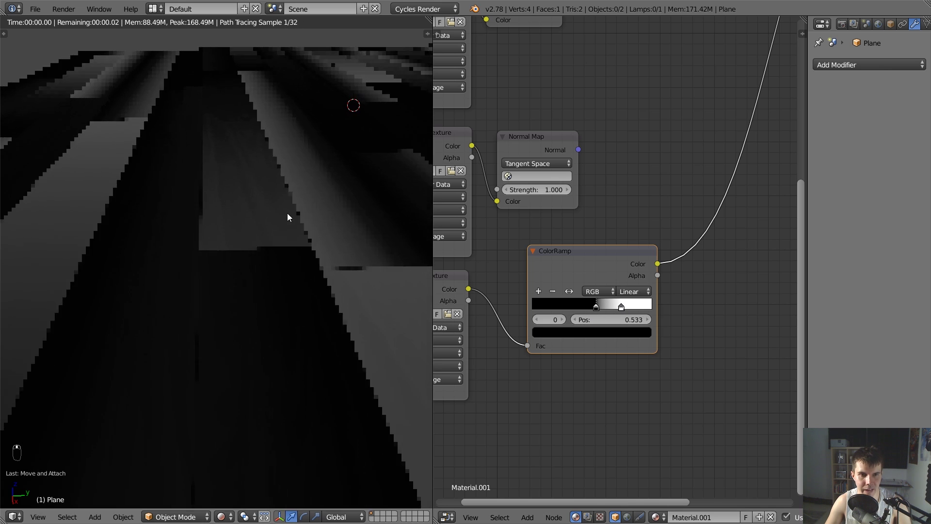
middle_click_drag(248, 186, 227, 174)
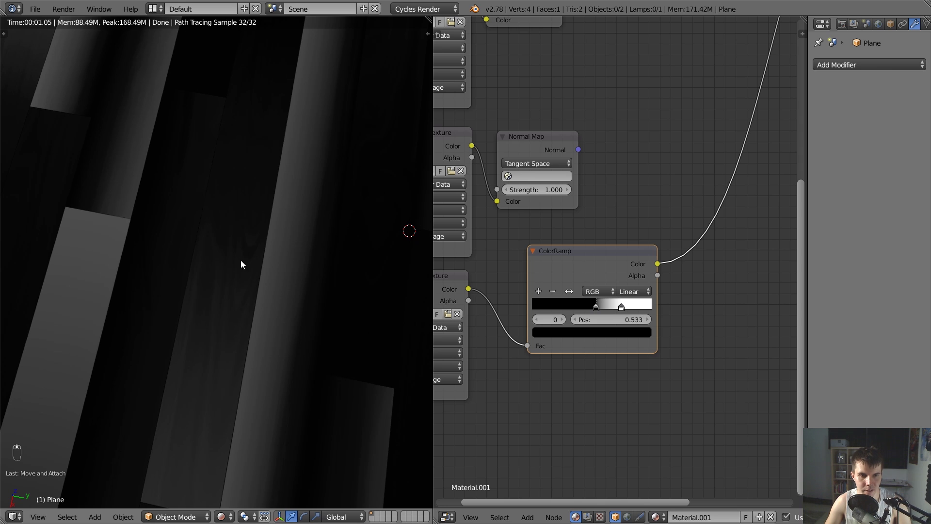
middle_click_drag(247, 250, 349, 204)
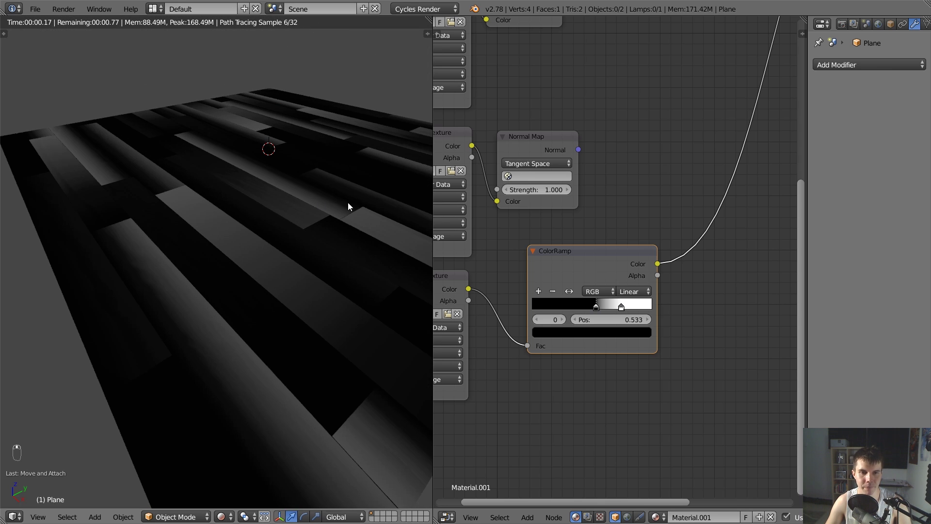
scroll(584, 259, "down", 1)
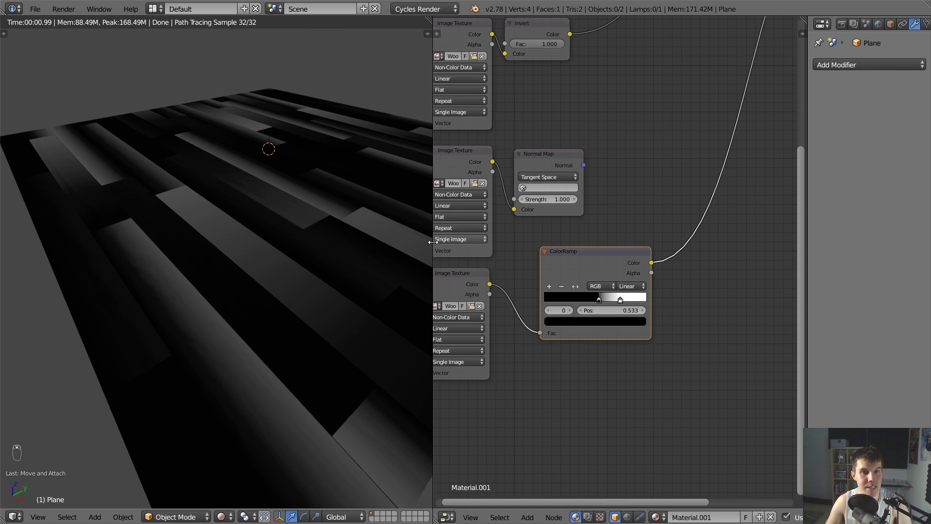
left_click(535, 163, "ctrl+shift")
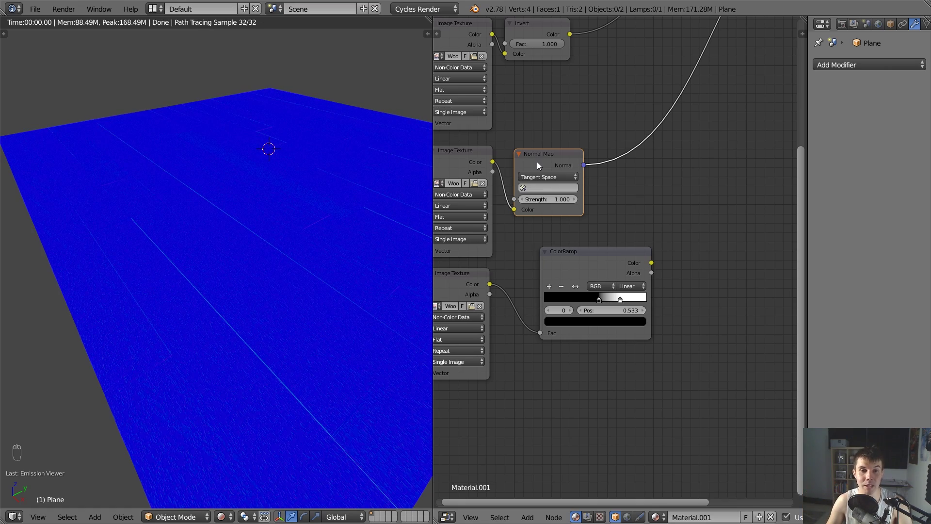
middle_click_drag(412, 251, 321, 260)
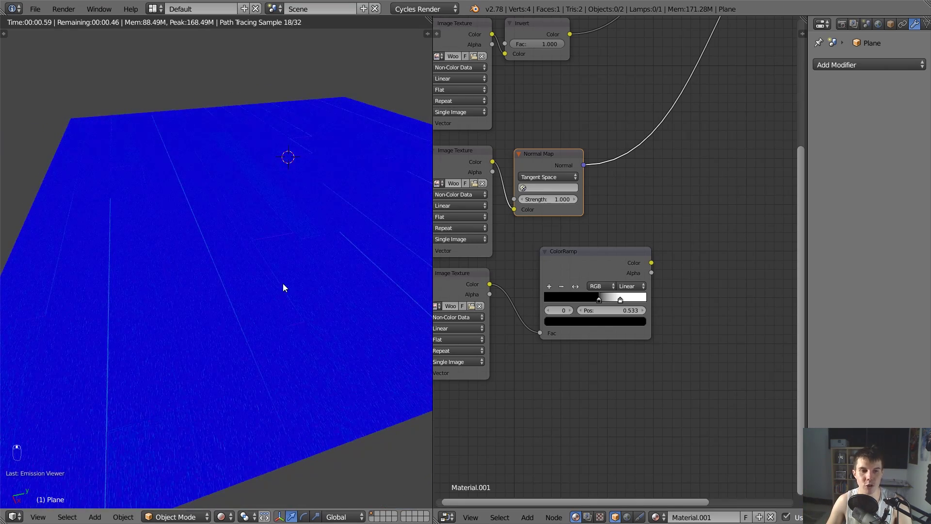
middle_click_drag(284, 288, 224, 290)
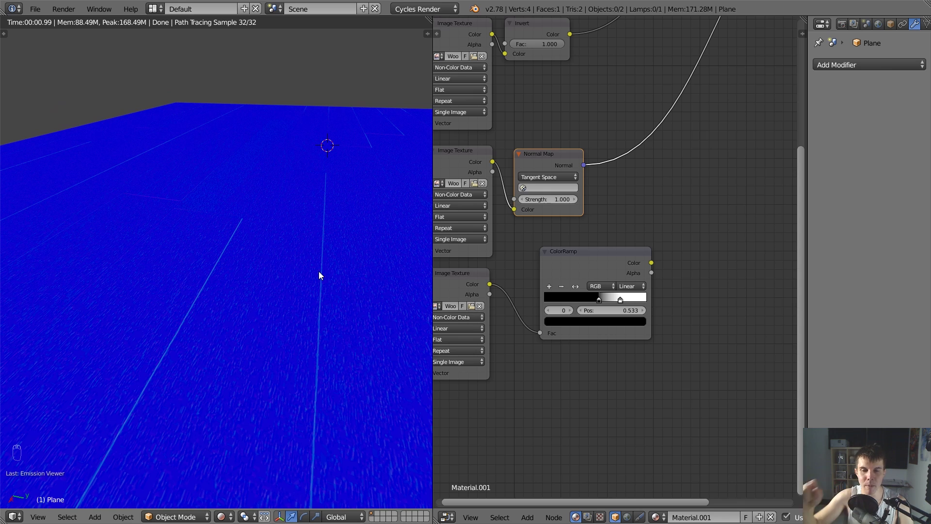
left_click(566, 264, "ctrl+shift")
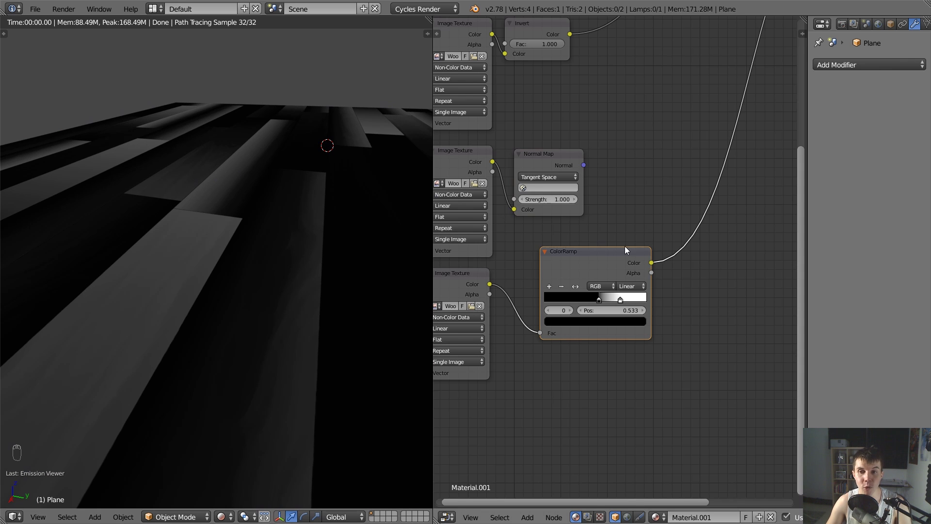
Delete the ColorRamp node while keeping the displacement texture linked to the viewer
scroll(587, 249, "down", 2)
key("ctrl+x")
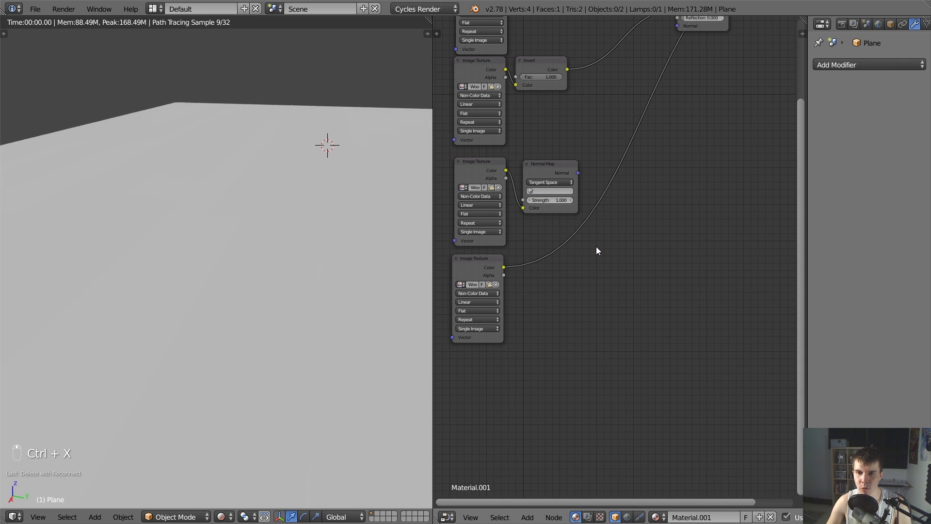
scroll(596, 246, "down", 1)
scroll(595, 245, "up", 3)
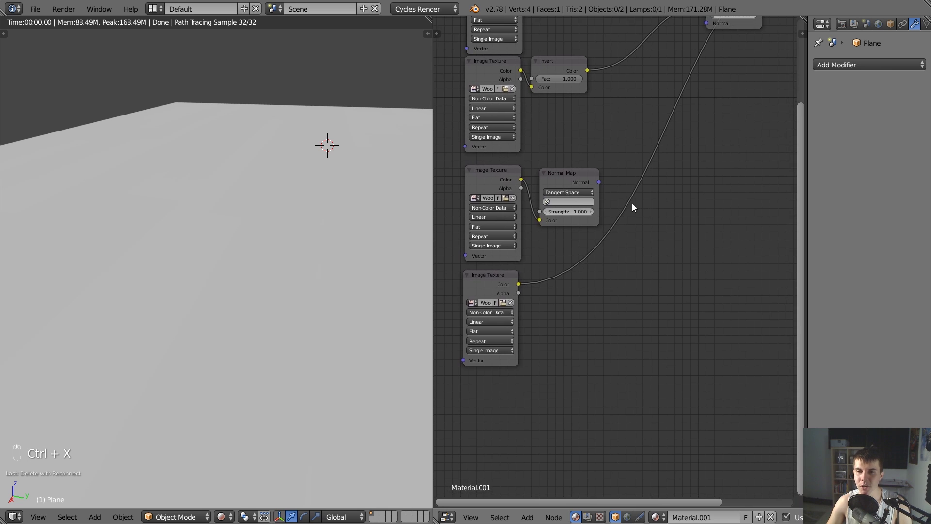
middle_click_drag(654, 122, 648, 145)
middle_click_drag(620, 205, 645, 155)
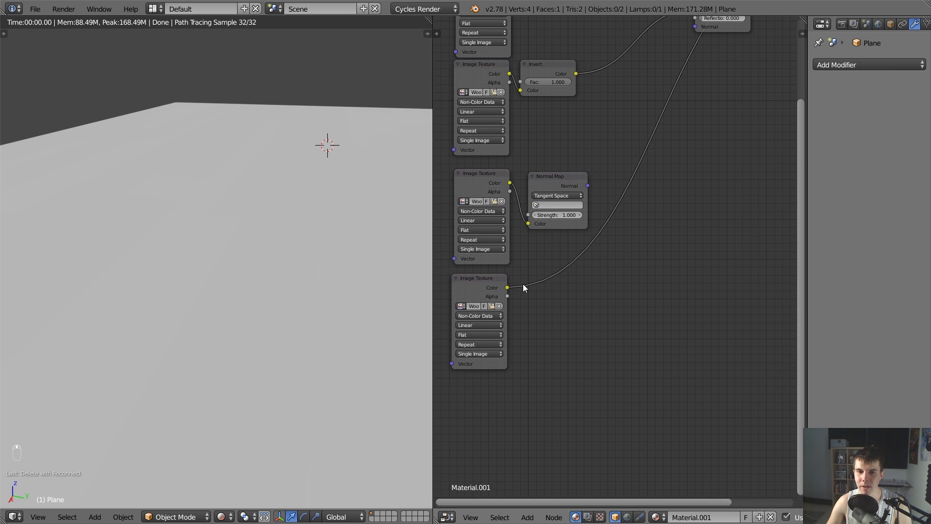
Shift the displacement texture node slightly up, and insert a Bump node on its outgoing link beside the Normal Map node
left_click_drag(480, 284, 485, 279)
key("shift+a")
mouse_move(556, 241)
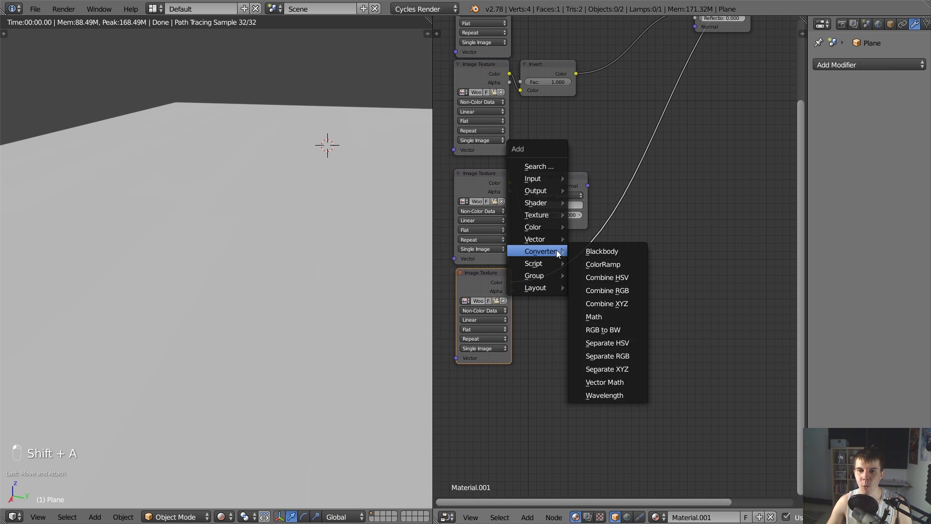
left_click(617, 240)
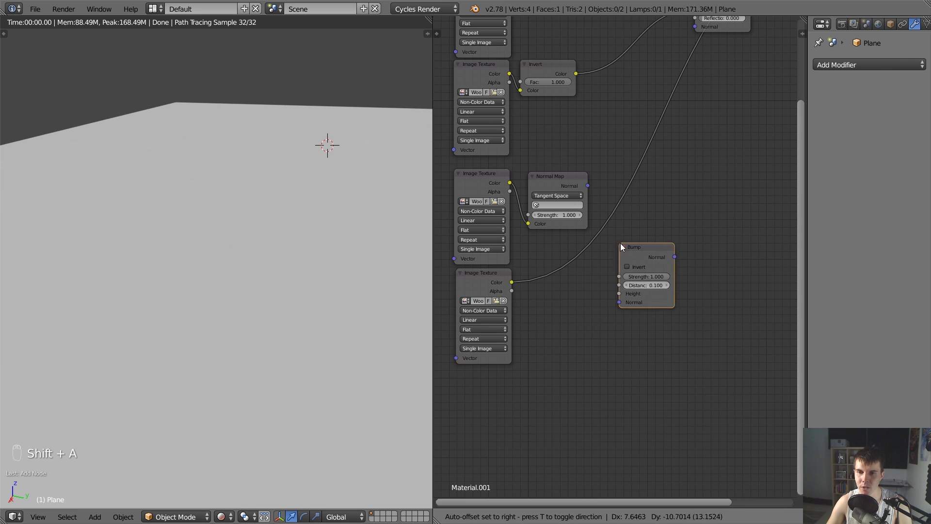
left_click(611, 161)
middle_click_drag(611, 161, 492, 261)
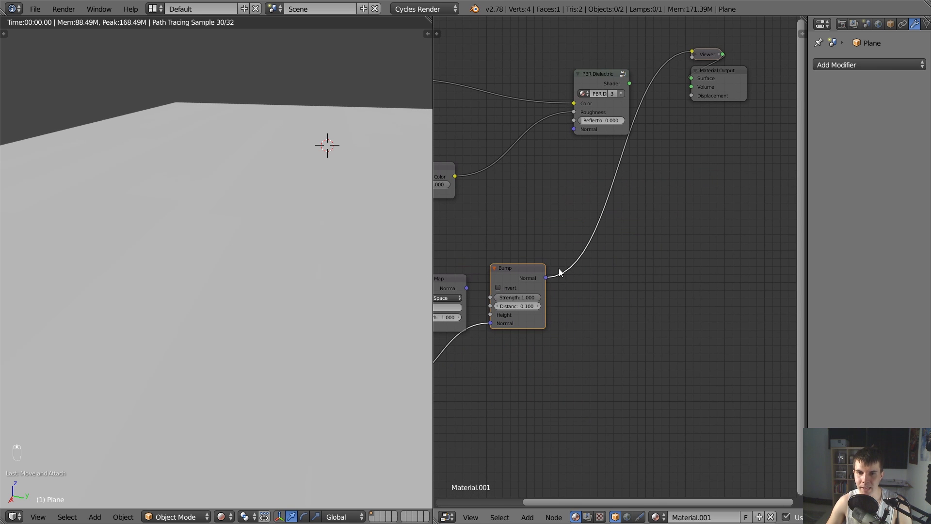
Connect the Bump node's Normal output to the PBR Dielectric's Normal input, and preview the PBR Dielectric shader on the floor
left_click_drag(546, 277, 576, 129)
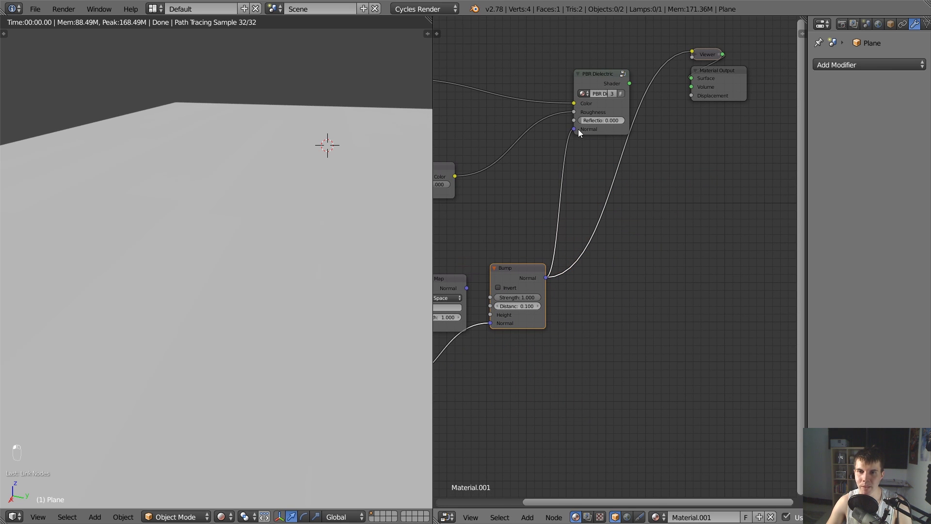
left_click(604, 73, "ctrl+shift")
middle_click_drag(547, 251, 632, 165)
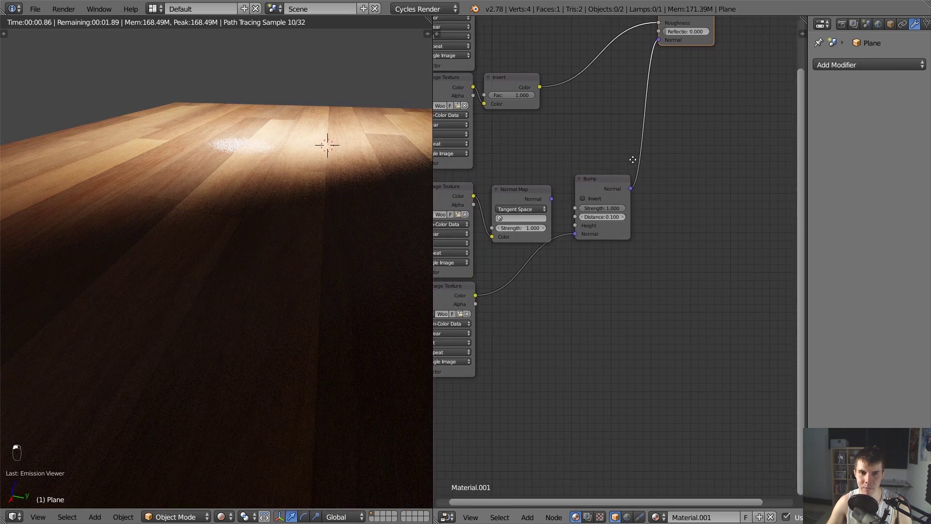
Move the Bump node below the Normal Map node and link the displacement texture's Color output to the Bump node's Height input
left_click_drag(605, 189, 560, 276)
middle_click_drag(560, 272, 610, 260)
left_click_drag(504, 289, 564, 316)
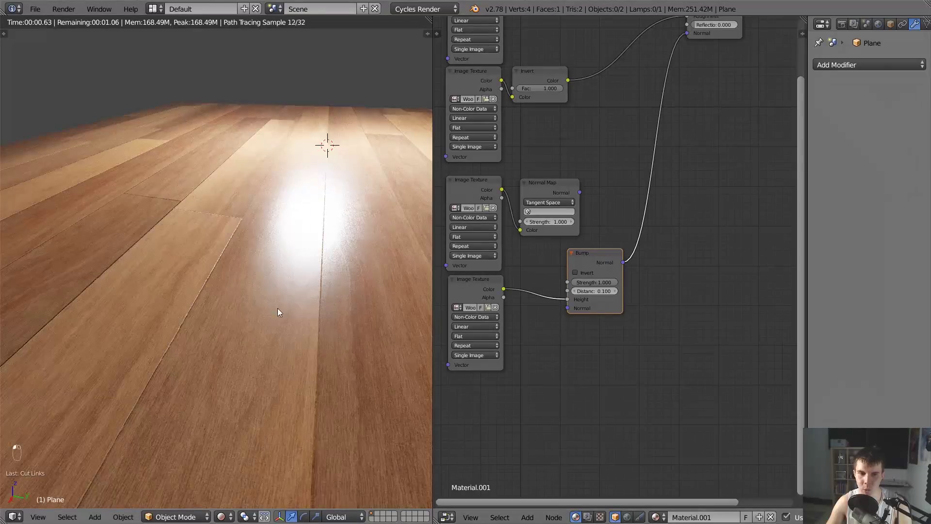
middle_click_drag(278, 307, 355, 293)
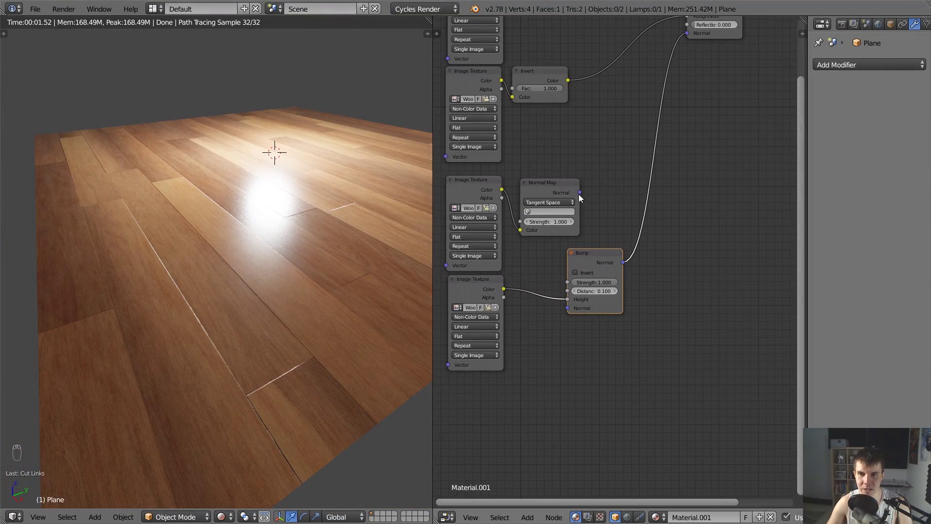
Swap the PBR Dielectric's Normal input to the Normal Map and back to the Bump node, inspecting the floor's relief from several angles
left_click_drag(580, 193, 687, 34)
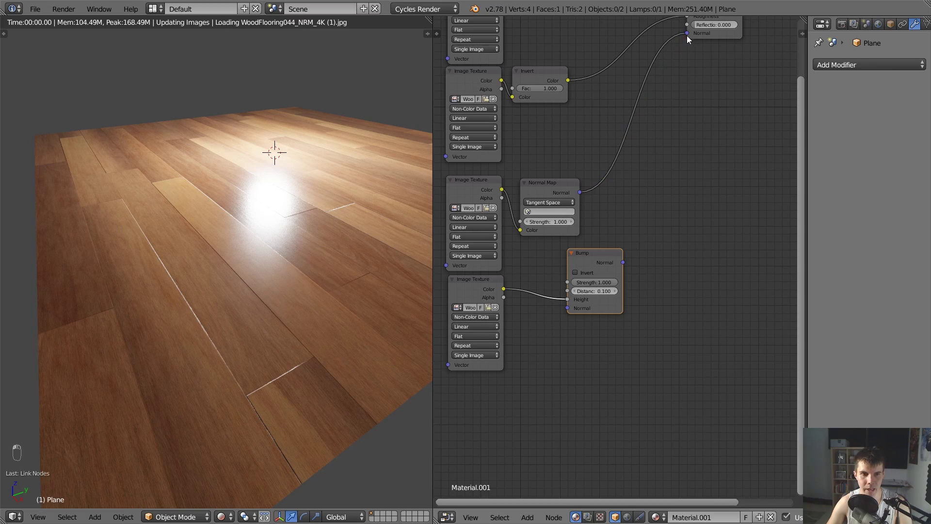
left_click_drag(623, 262, 687, 33)
scroll(281, 278, "up", 1)
middle_click_drag(252, 269, 248, 269)
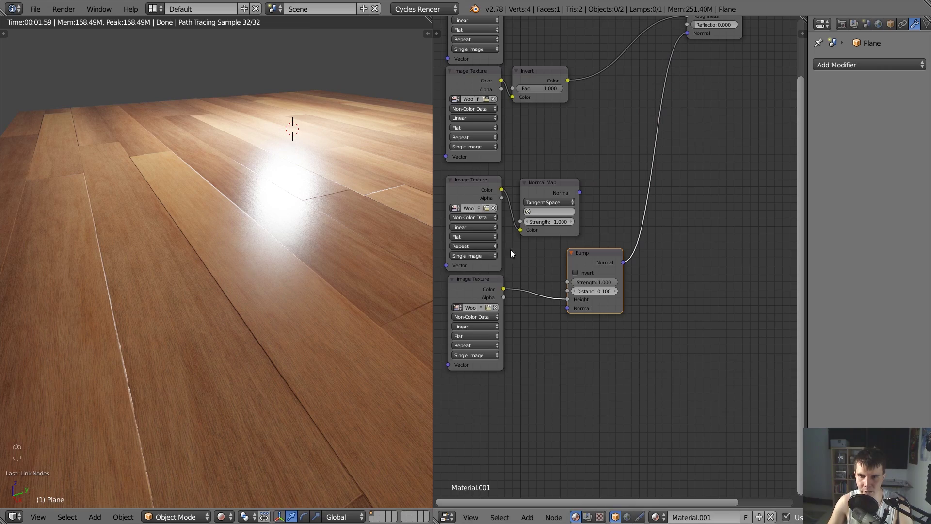
middle_click_drag(570, 226, 638, 170)
scroll(638, 170, "up", 1)
middle_click_drag(257, 254, 280, 276)
scroll(254, 251, "down", 2)
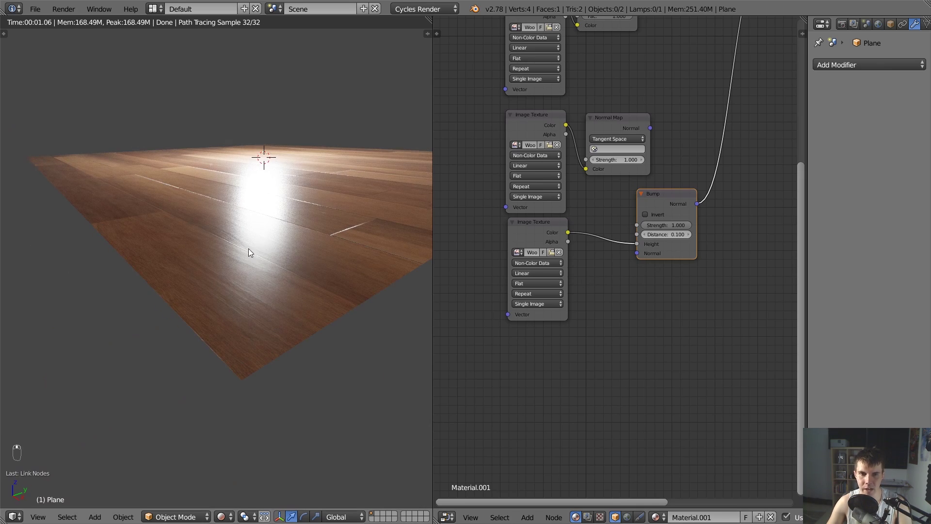
scroll(231, 258, "up", 4)
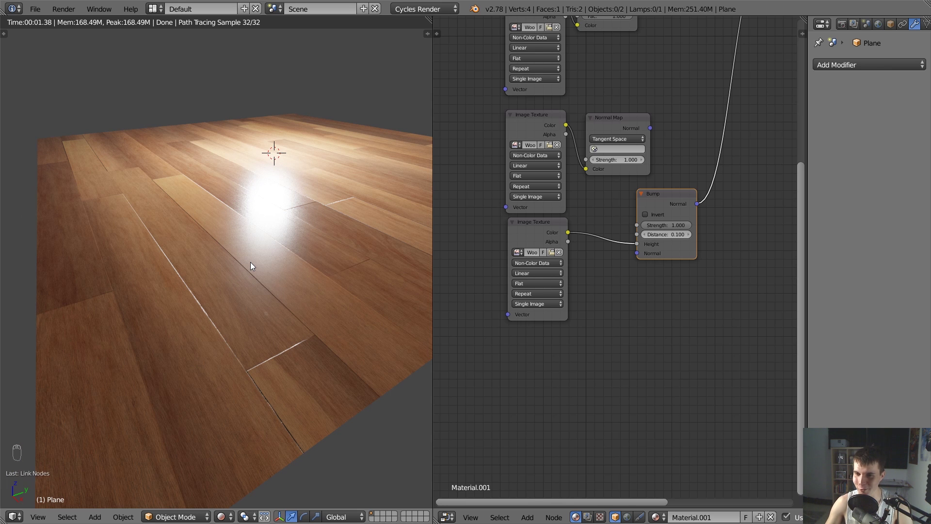
Move the Bump node closer to the displacement texture and lower its Strength to 0.542
scroll(659, 205, "up", 3)
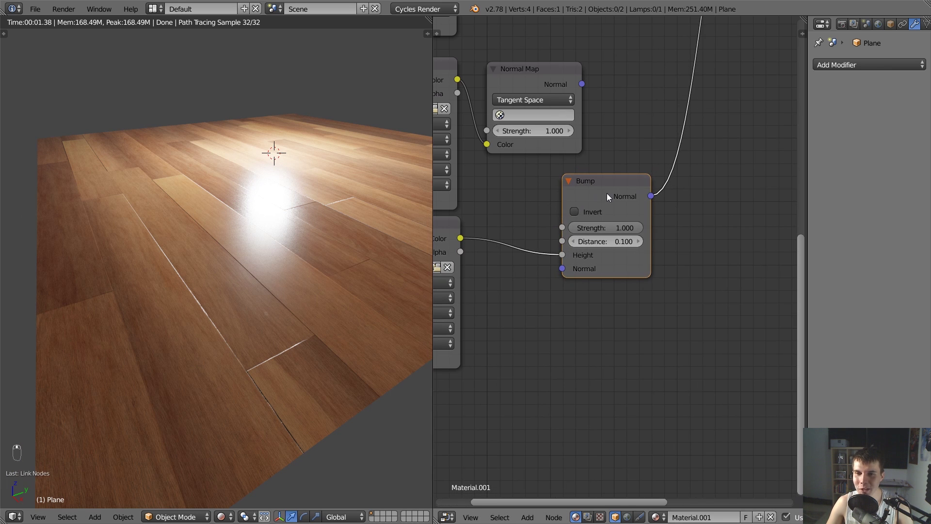
left_click_drag(607, 193, 537, 228)
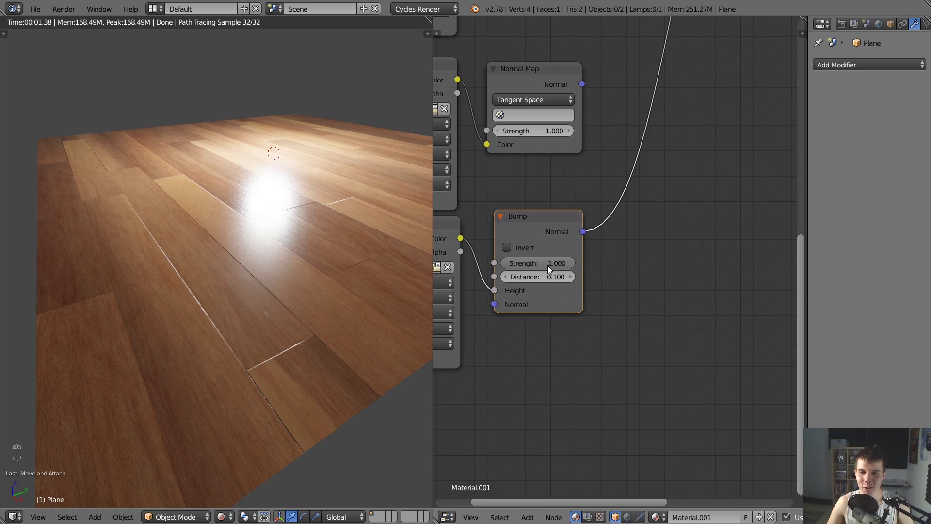
left_click_drag(548, 266, 513, 278)
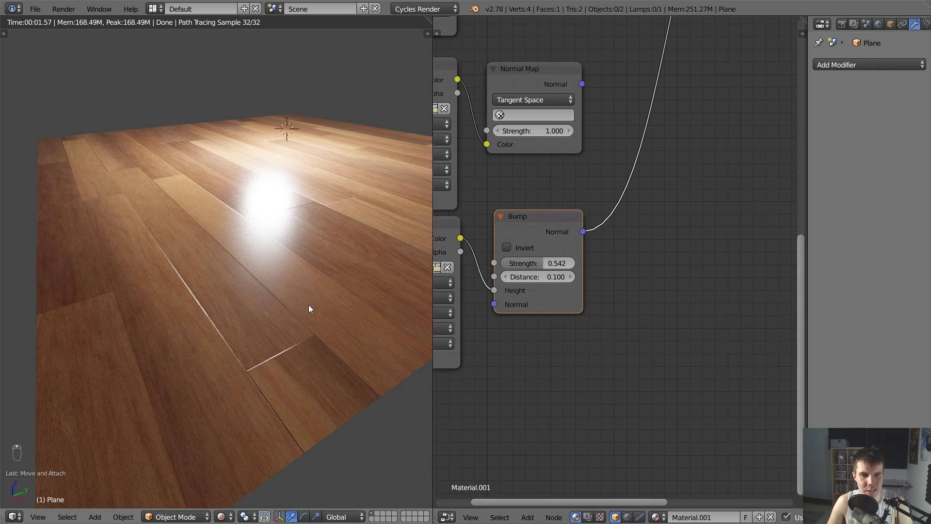
middle_click_drag(309, 304, 243, 241)
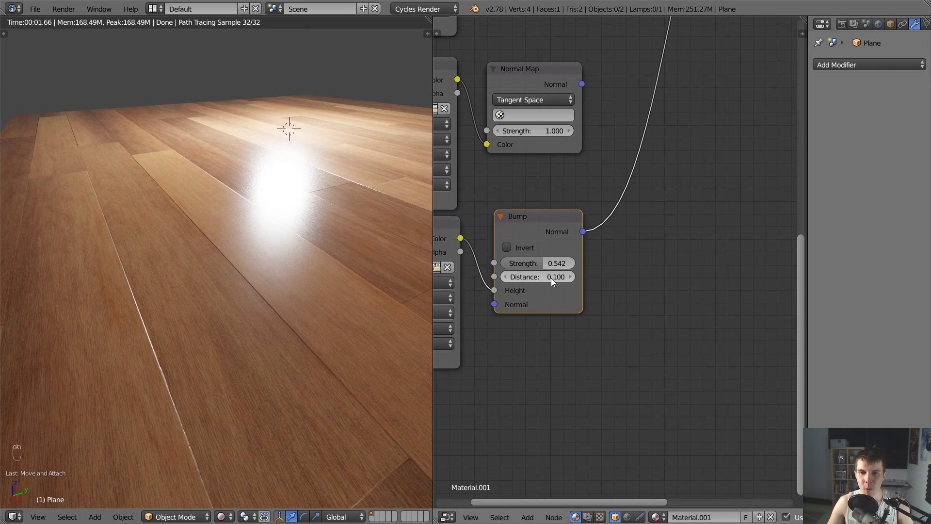
Try a Bump Distance of 1.5 and inspect the plank relief from another angle
left_click_drag(537, 277, 545, 277)
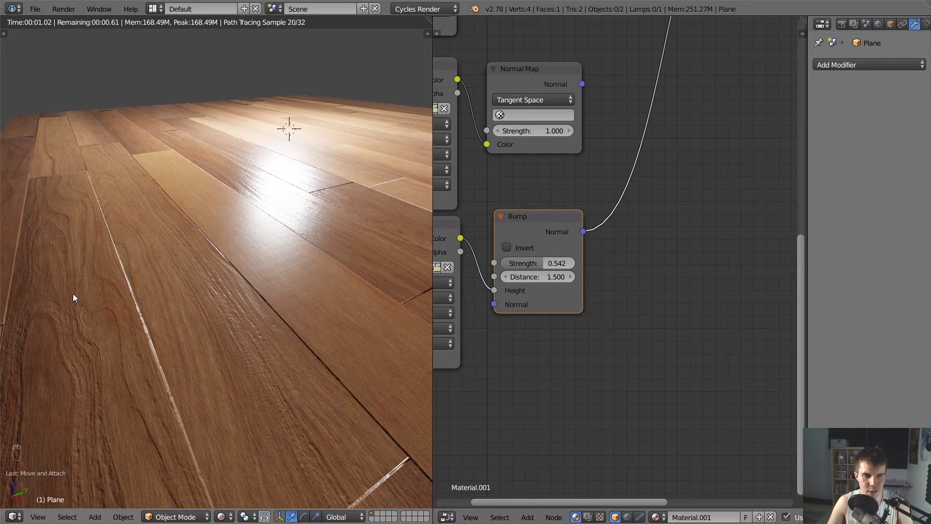
middle_click_drag(72, 293, 106, 301)
middle_click_drag(273, 269, 265, 278)
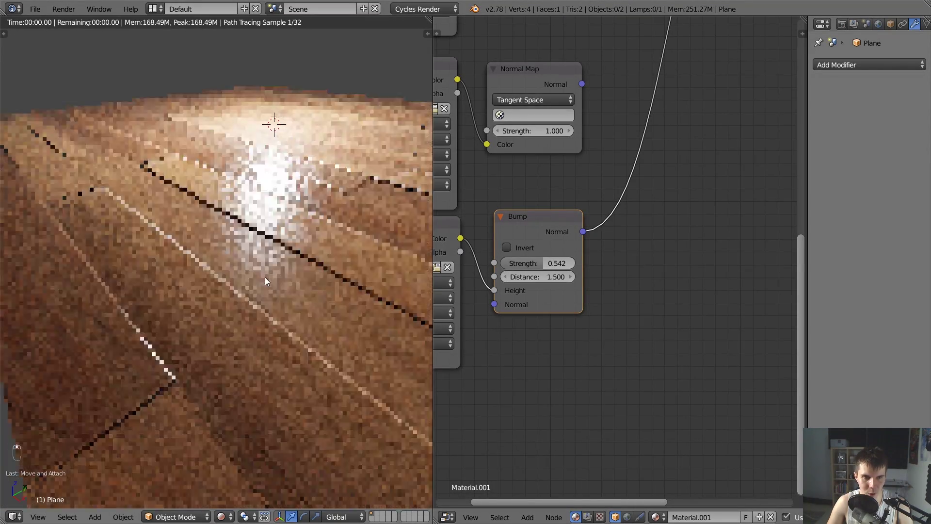
Set the Bump node's Strength to 0.3 and Distance to 8, and shift the node slightly toward the displacement texture
mouse_move(549, 265)
left_mouse_down()
mouse_move(531, 264)
mouse_move(536, 277)
mouse_move(569, 277)
mouse_move(557, 276)
left_mouse_up()
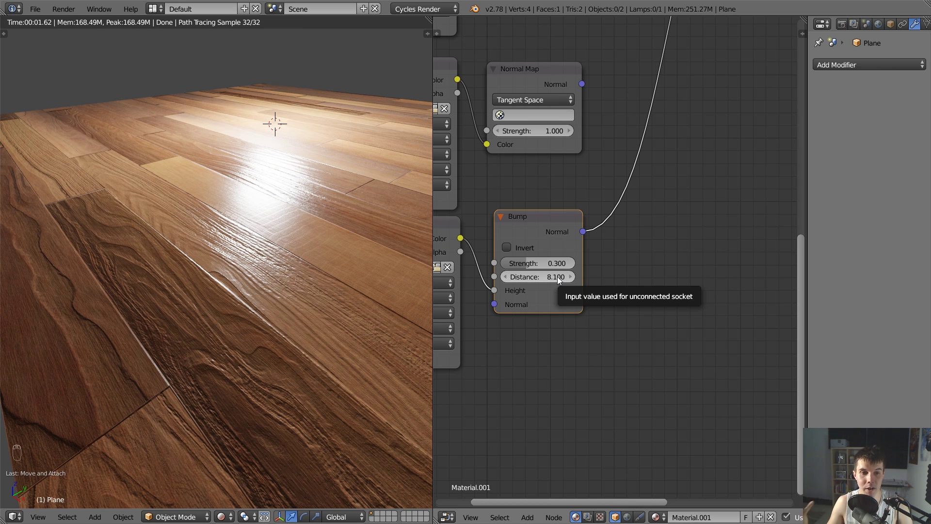
left_click_drag(557, 277, 555, 276)
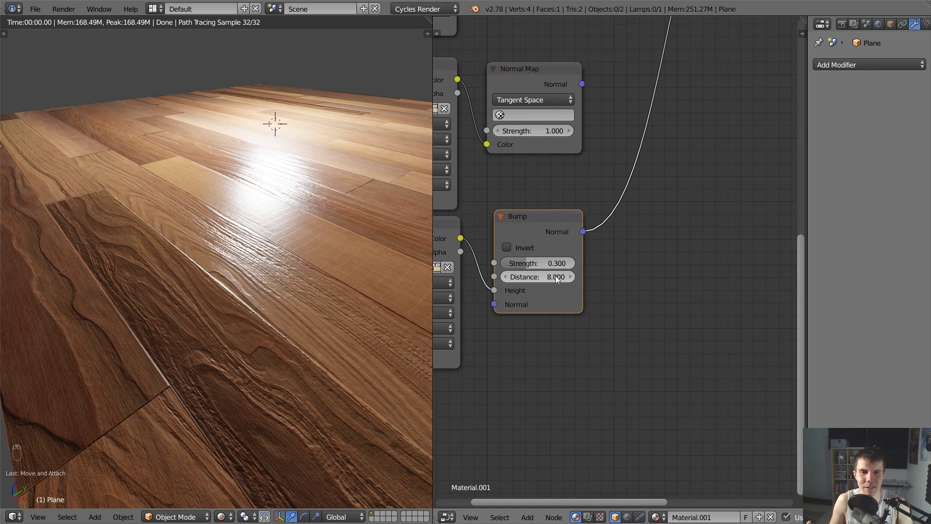
left_click_drag(542, 219, 536, 228)
scroll(342, 245, "down", 4)
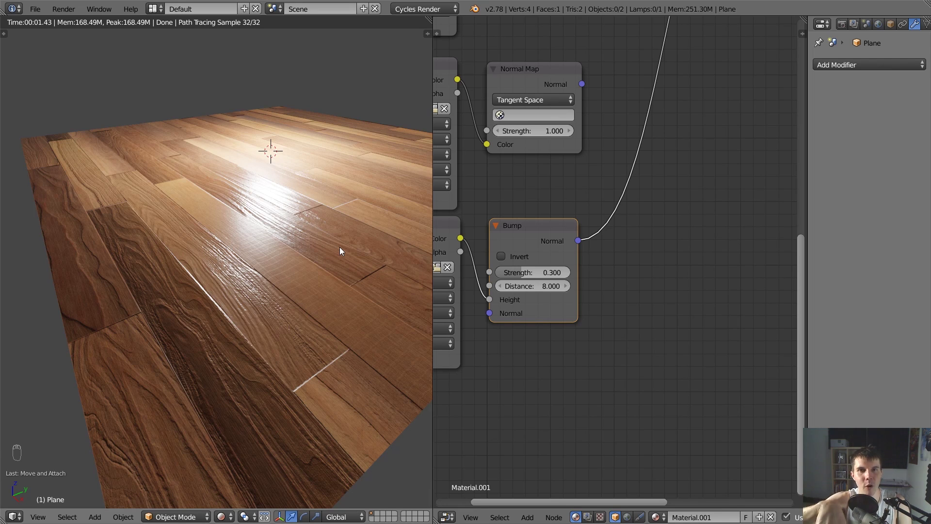
Preview the displacement texture and the Bump output as emission, and return the preview to the PBR Dielectric shader
middle_click_drag(439, 238, 513, 217)
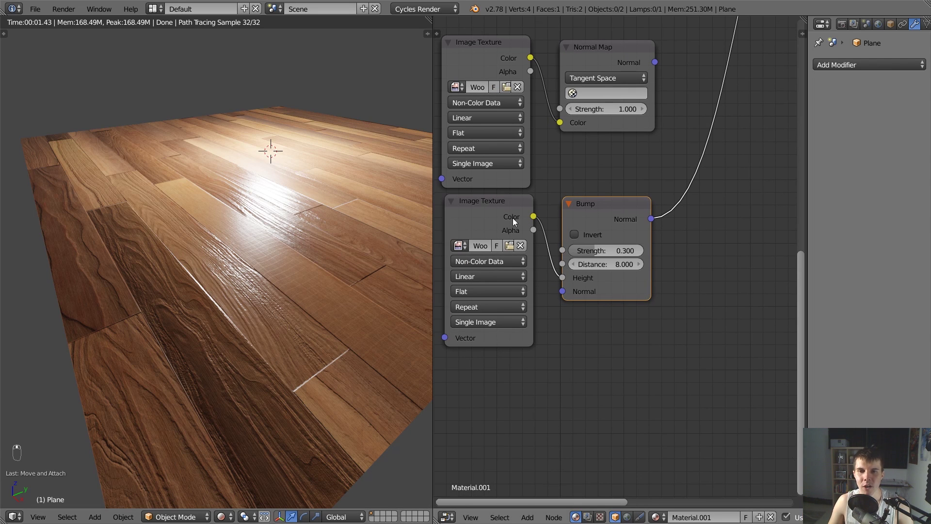
left_click(505, 219, "ctrl+shift")
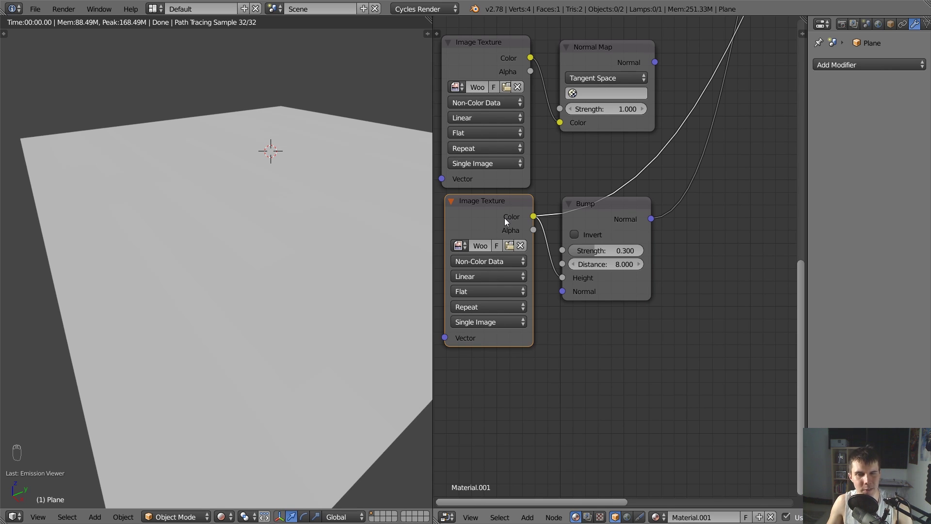
middle_click_drag(640, 211, 583, 250)
left_click(572, 251, "ctrl+shift")
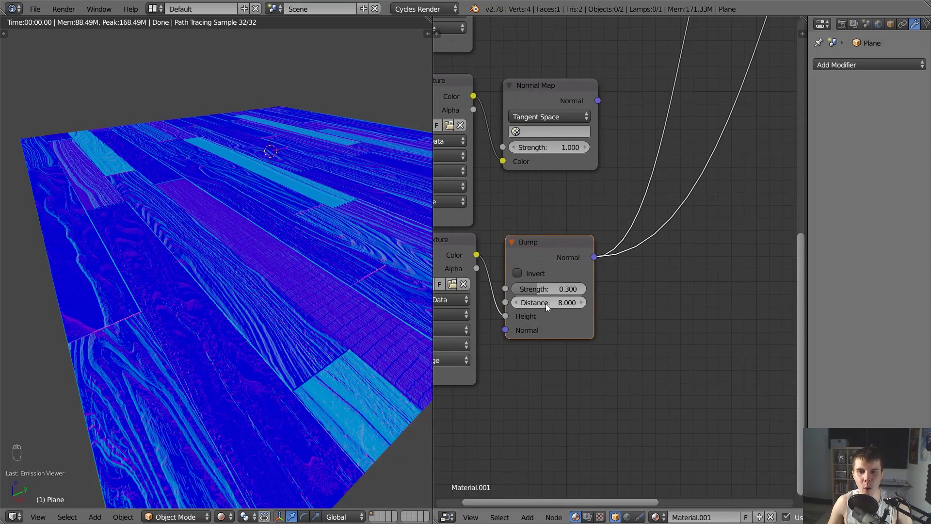
scroll(623, 281, "down", 3)
middle_click_drag(700, 200, 595, 323)
left_click(687, 31, "ctrl+shift")
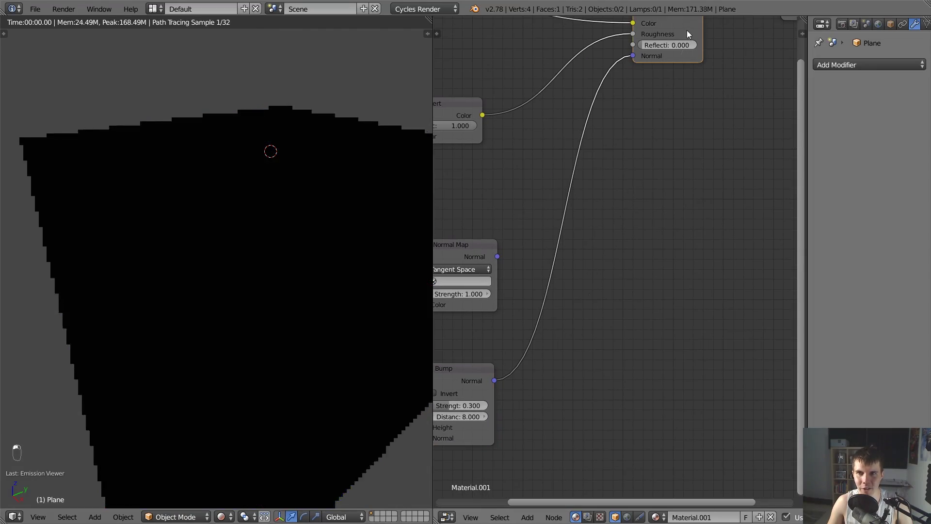
middle_click_drag(537, 270, 613, 164)
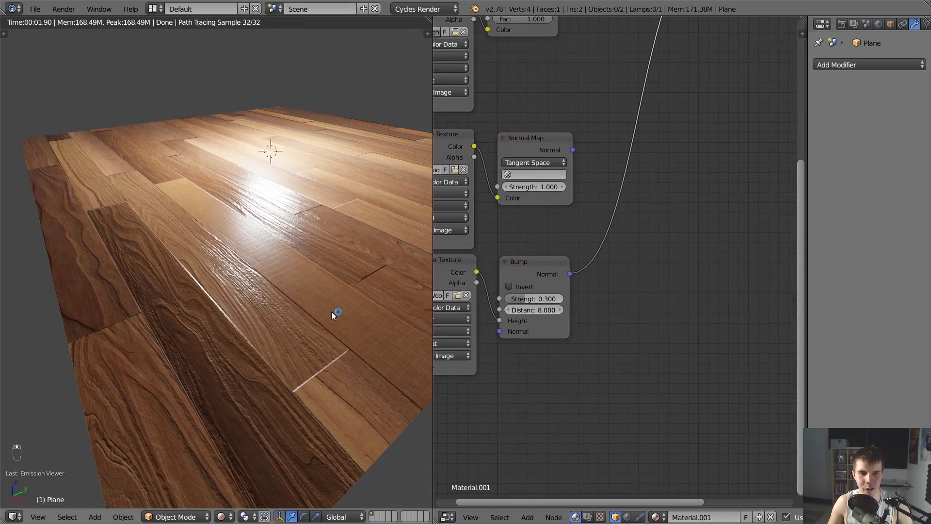
middle_click_drag(332, 312, 369, 294)
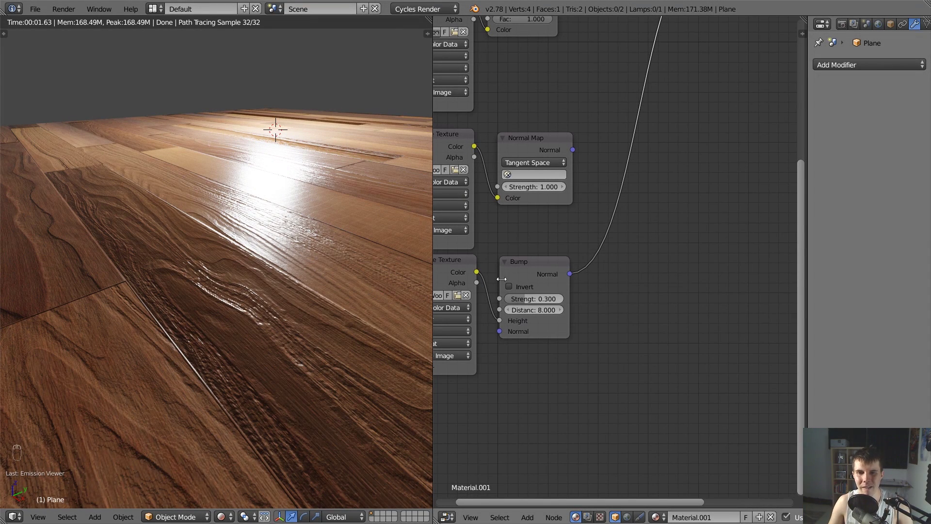
Set the Bump node's Distance to 8 and Strength to 0.1, and check the relief from a wider view
scroll(557, 252, "up", 2)
left_click_drag(566, 304, 578, 304)
left_click(566, 305)
type("8")
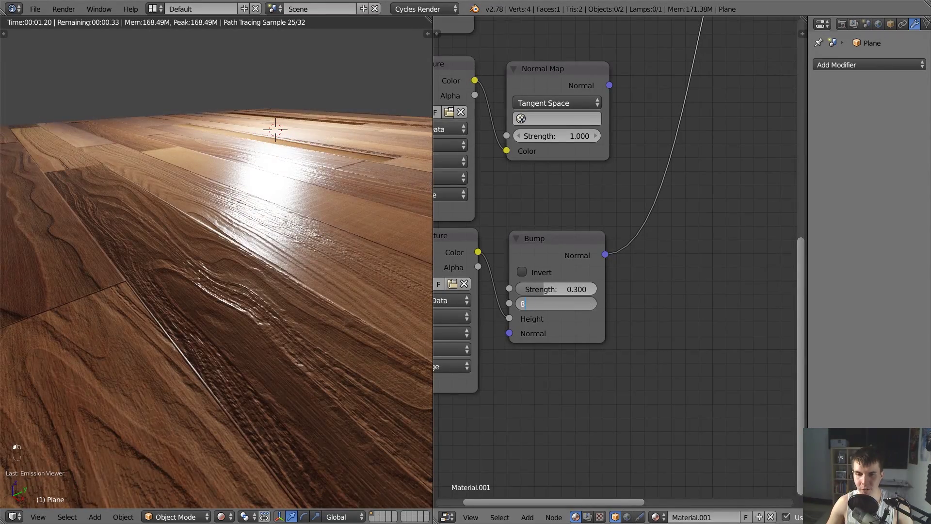
key("Return")
left_click_drag(575, 290, 529, 288)
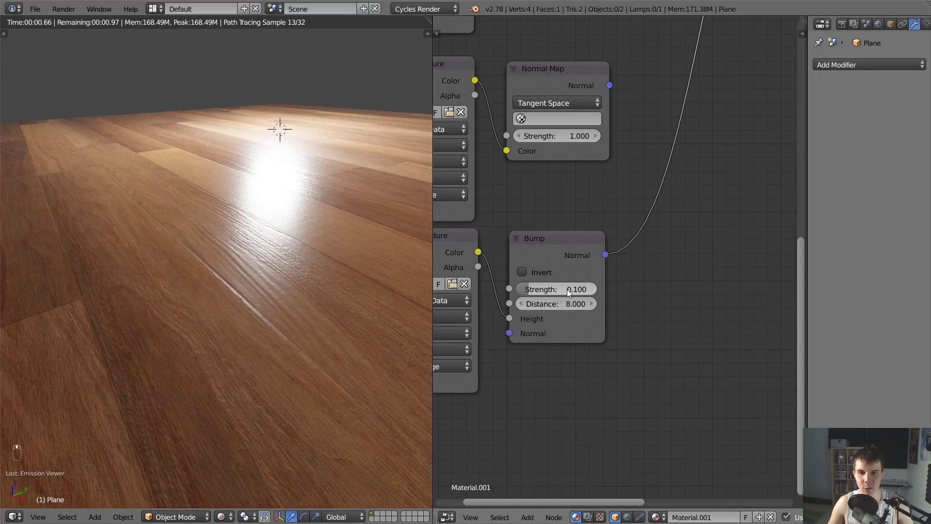
middle_click_drag(293, 279, 272, 283)
scroll(272, 278, "down", 3)
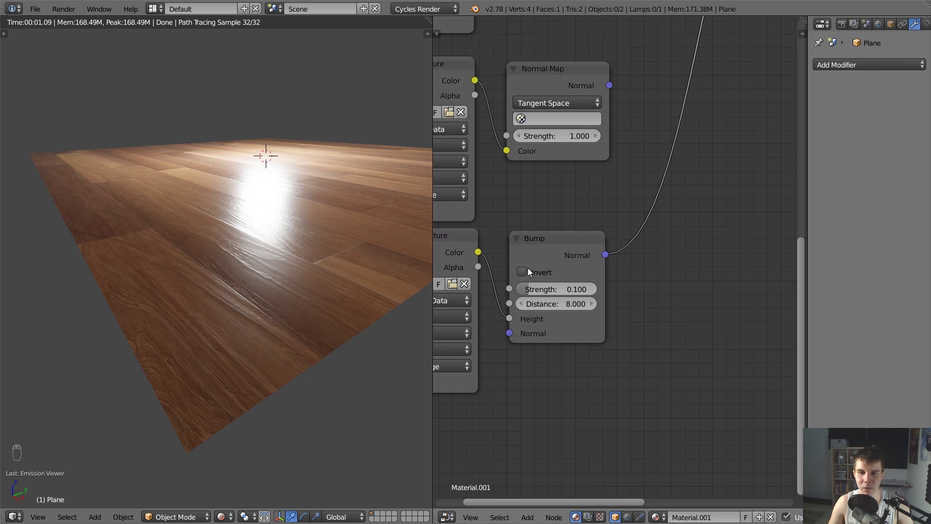
Try the reverse balance on the Bump node with Distance 0.1 and Strength 1
left_click(571, 303)
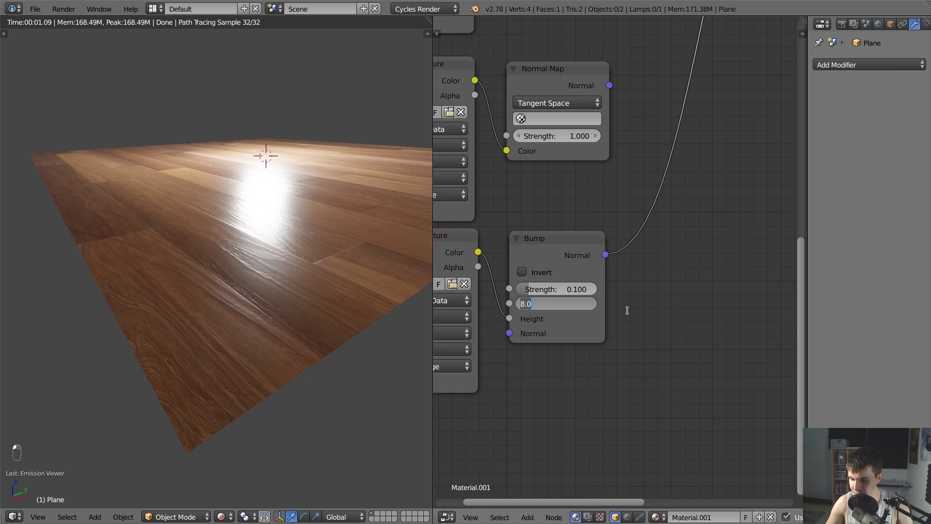
type(".1")
key("Return")
left_click_drag(558, 290, 636, 289)
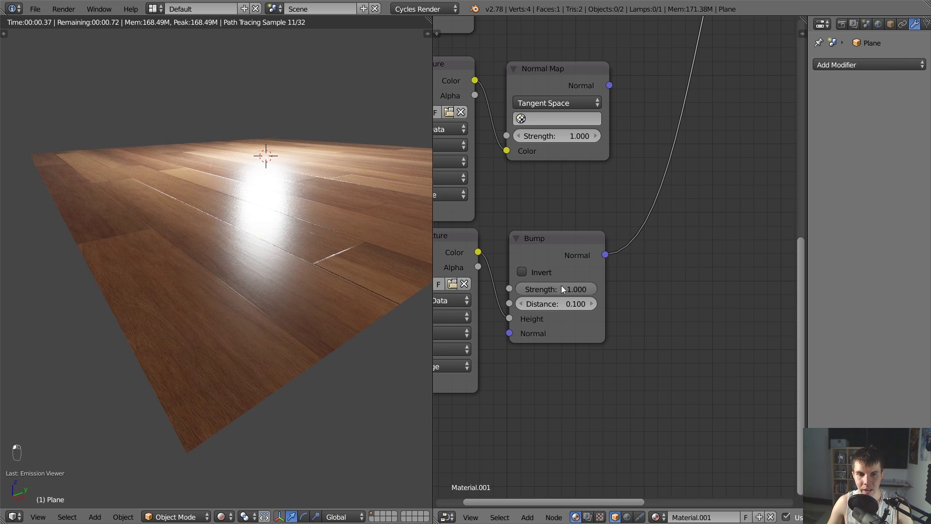
Test Bump Strength values of 5 and 10, and examine the plank relief from several angles
left_click(562, 285)
type("5")
key("Return")
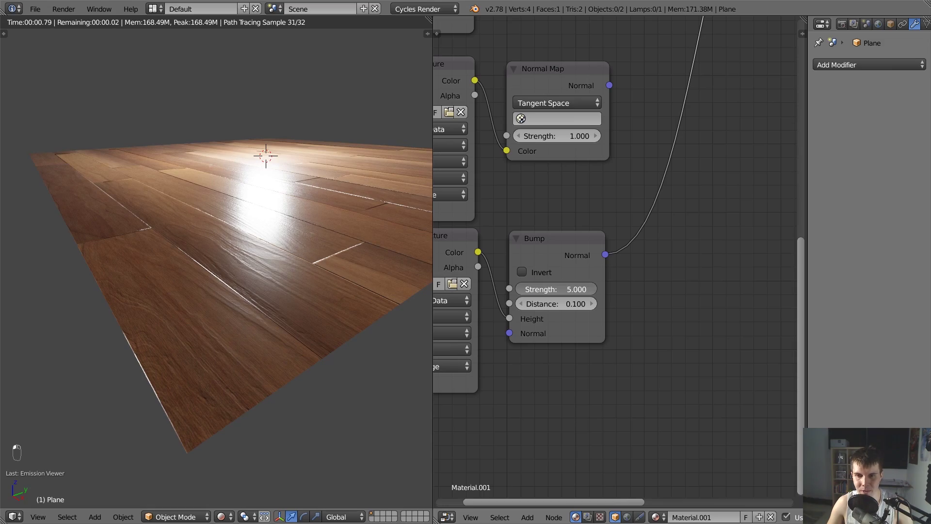
left_click(560, 287)
type("10")
key("Return")
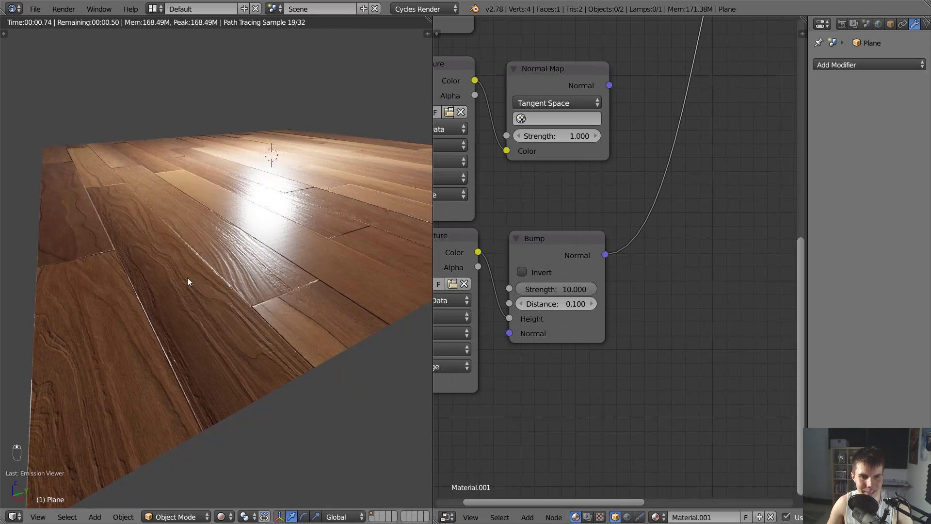
middle_click_drag(275, 263, 213, 234)
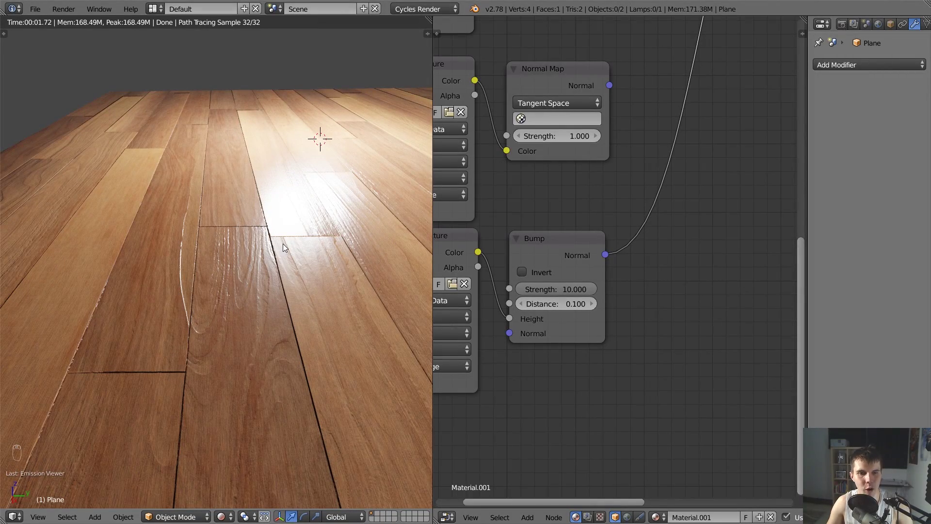
middle_click_drag(299, 240, 379, 240)
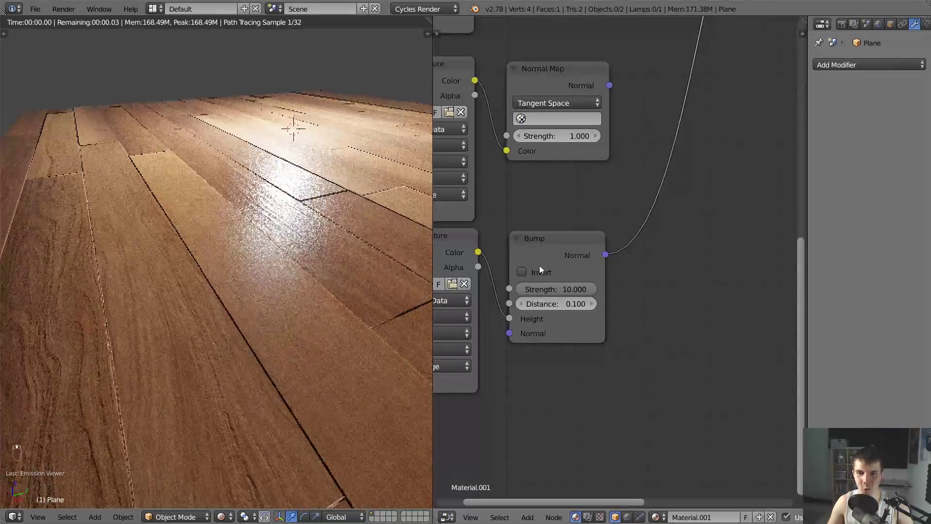
Set the Bump node's Strength to 0.1 and Distance to 8, and nudge the node closer to the displacement texture
double_click(562, 290)
type("0.1")
key("Return")
double_click(558, 304)
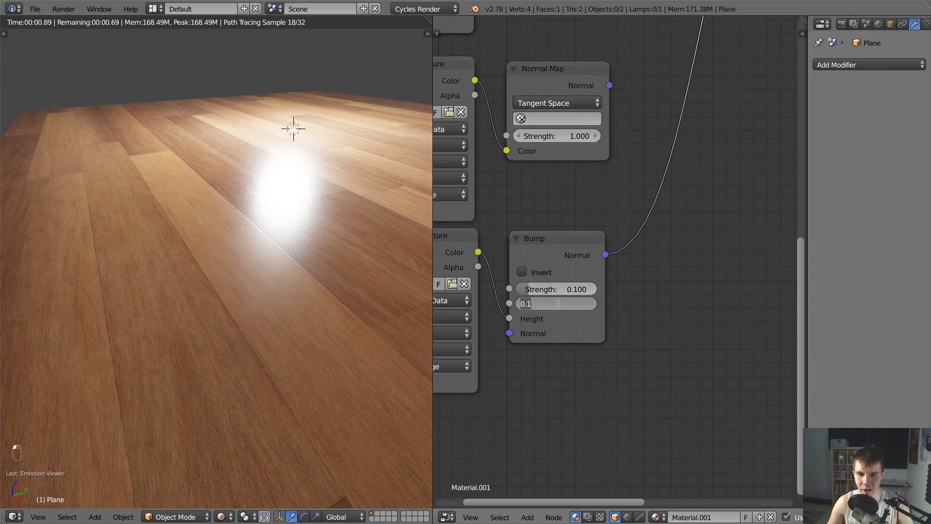
type("8")
key("Return")
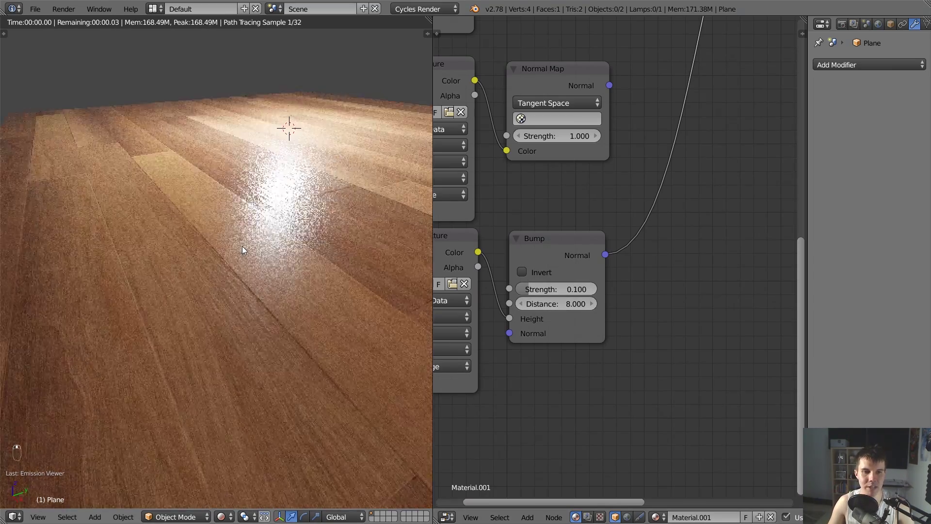
scroll(245, 244, "down", 3)
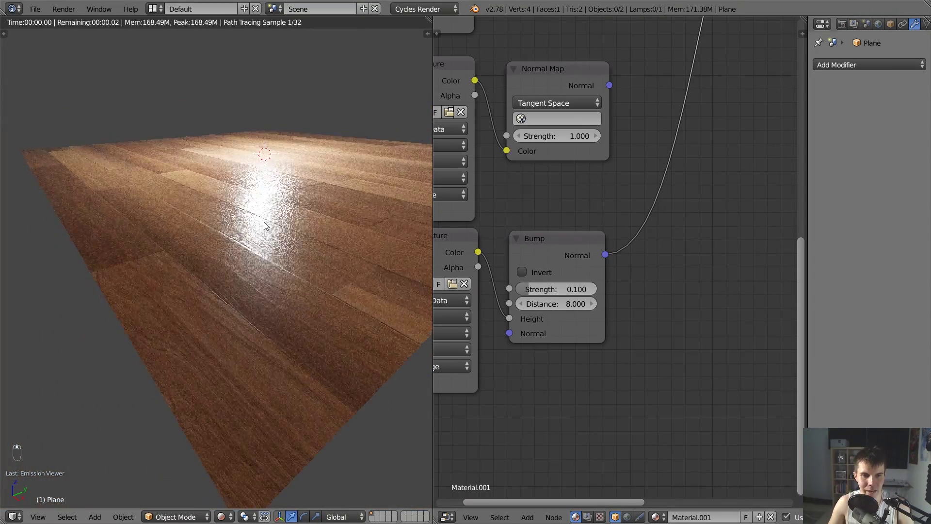
scroll(263, 222, "down", 3)
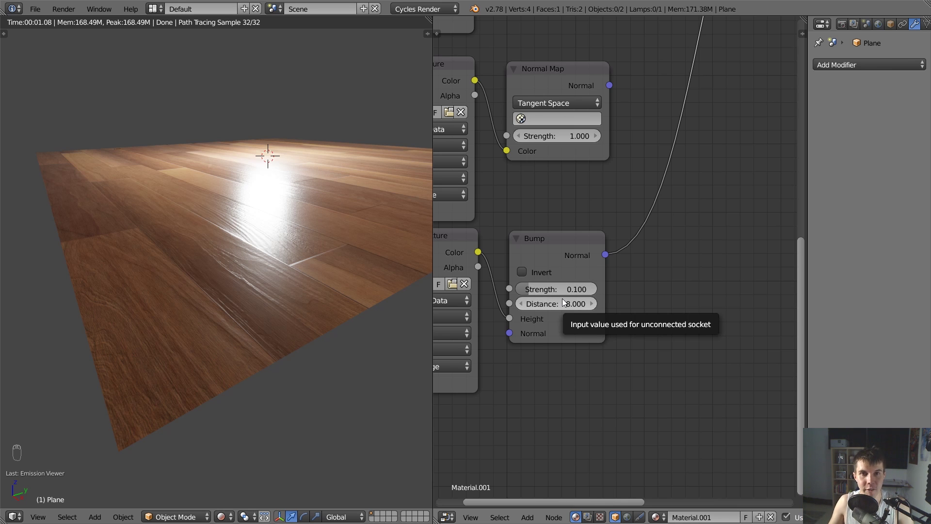
left_click_drag(556, 245, 548, 242)
scroll(603, 214, "down", 2)
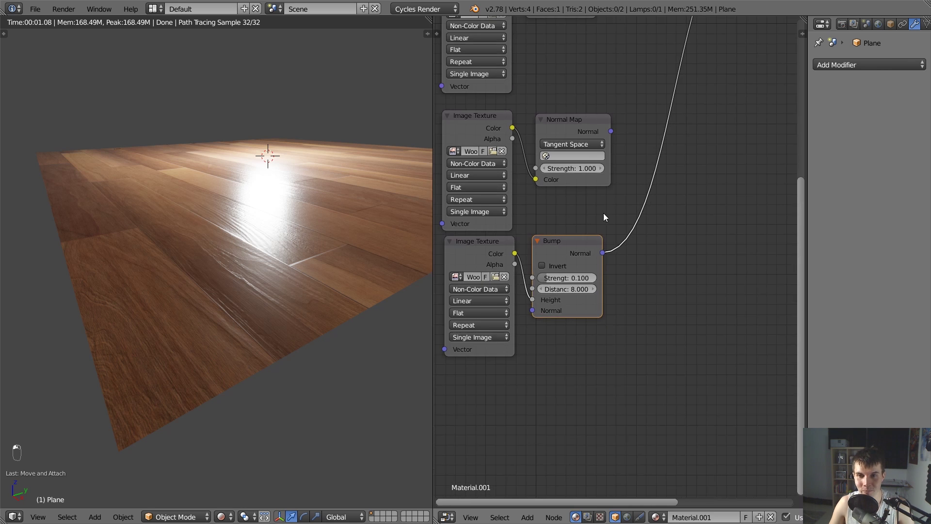
Move the Bump node up beside the Normal Map node and shift the PBR Dielectric group farther along to make room
scroll(604, 213, "down", 3)
middle_click_drag(590, 221, 529, 333)
scroll(595, 248, "down", 1)
middle_click_drag(575, 258, 600, 239)
scroll(591, 243, "up", 2)
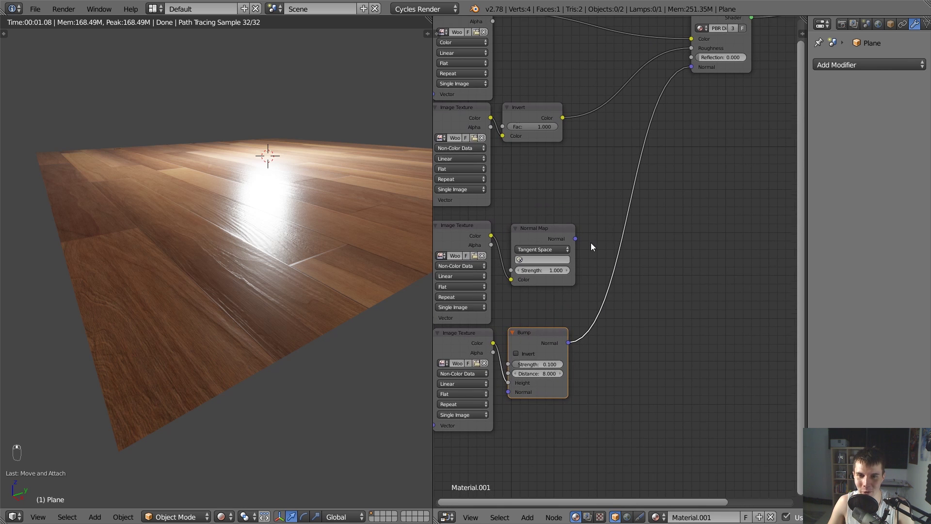
scroll(590, 242, "up", 1)
left_click_drag(540, 343, 613, 250)
middle_click_drag(681, 179, 630, 237)
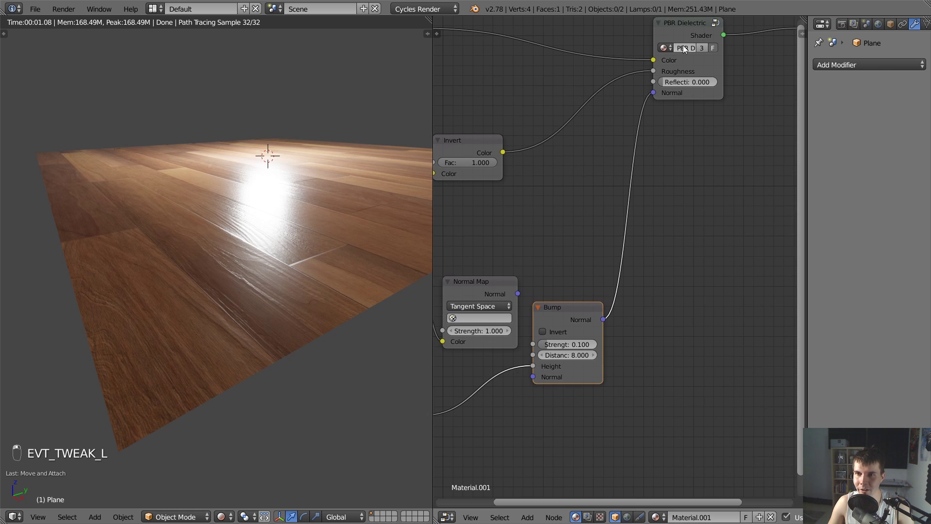
left_click_drag(683, 23, 706, 18)
left_click_drag(675, 89, 674, 90)
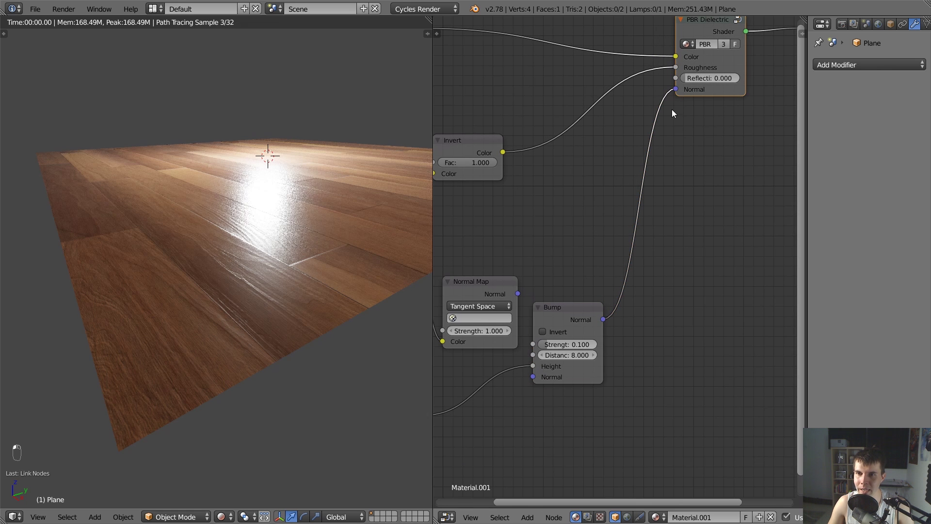
Arrange the Normal Map and Bump nodes side by side and connect the Normal Map's Normal output to the Bump node's Normal input
middle_click_drag(587, 218, 654, 158)
mouse_move(538, 223)
left_mouse_down()
mouse_move(552, 194)
mouse_move(534, 214)
left_mouse_up()
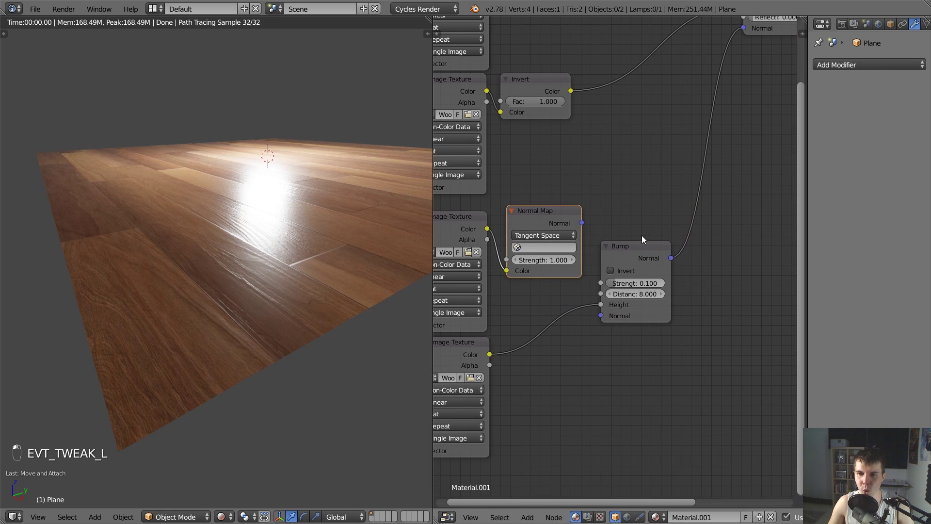
left_click_drag(621, 246, 614, 176)
left_click_drag(583, 293, 613, 292)
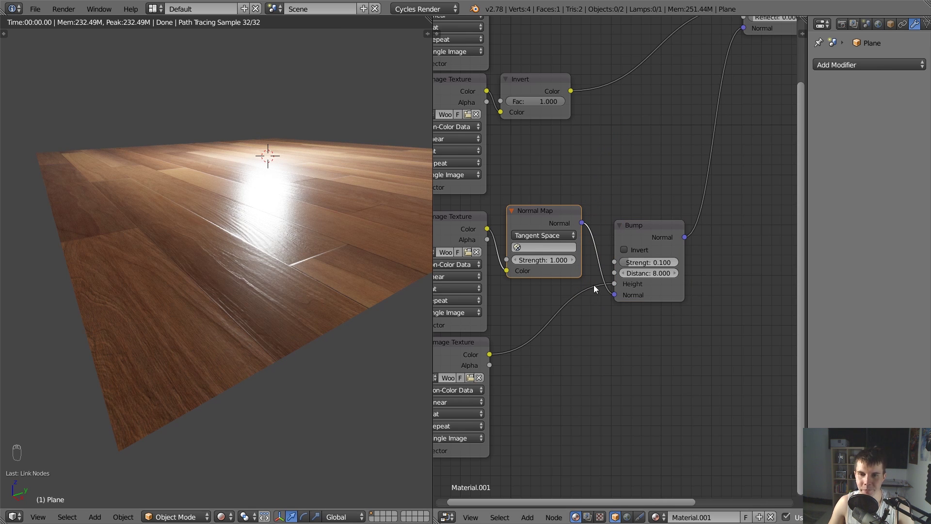
Preview the Normal Map node's output alone on the plane with the Emission Viewer and inspect its fine detail up close
left_click(534, 212, "ctrl+shift")
scroll(272, 291, "up", 5)
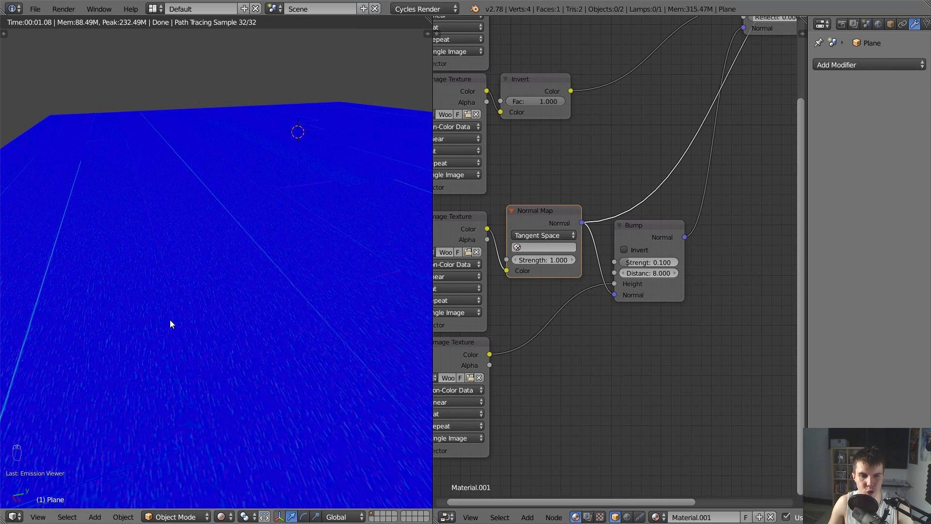
mouse_move(272, 287)
middle_mouse_down()
mouse_move(261, 289)
mouse_move(267, 278)
middle_mouse_up()
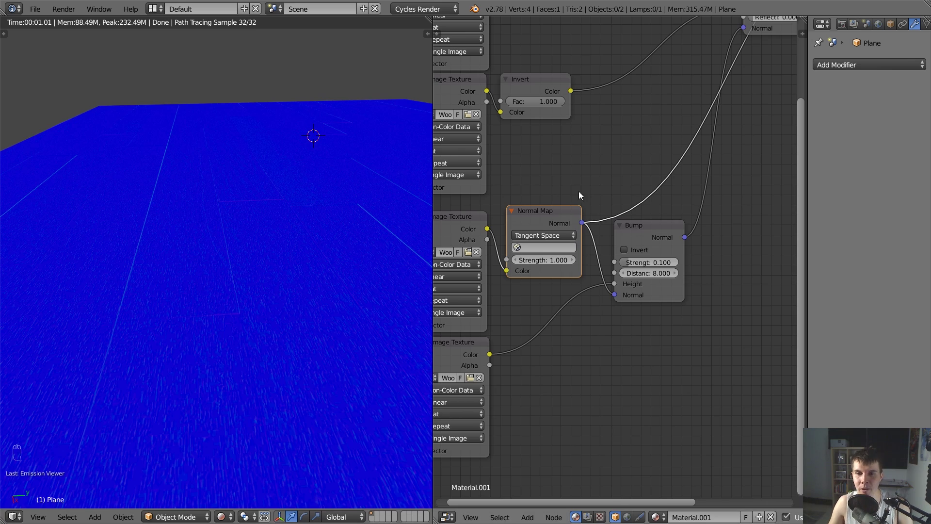
Preview the combined Bump output with the Emission Viewer, and return the material output to the PBR Dielectric shader
scroll(549, 206, "down", 1)
left_click(609, 221, "ctrl+shift")
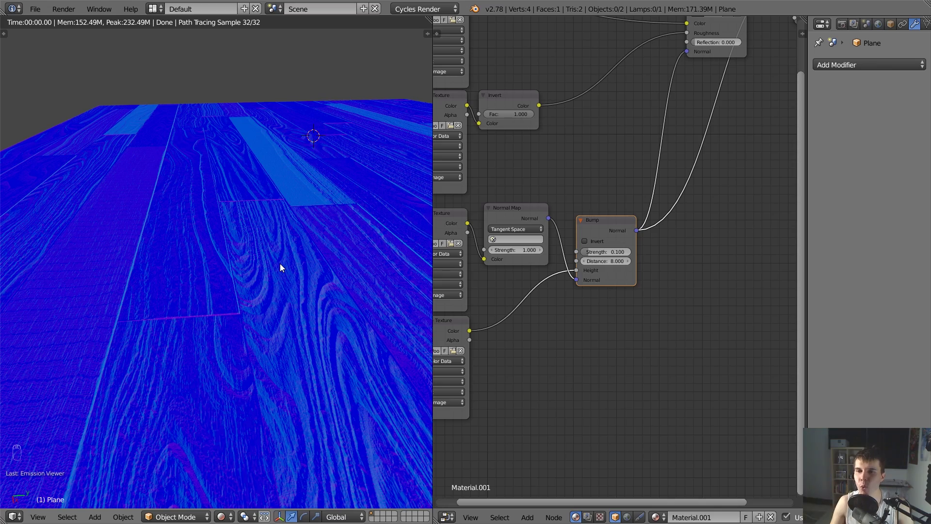
middle_click_drag(578, 261, 496, 364)
left_click(642, 106, "ctrl+shift")
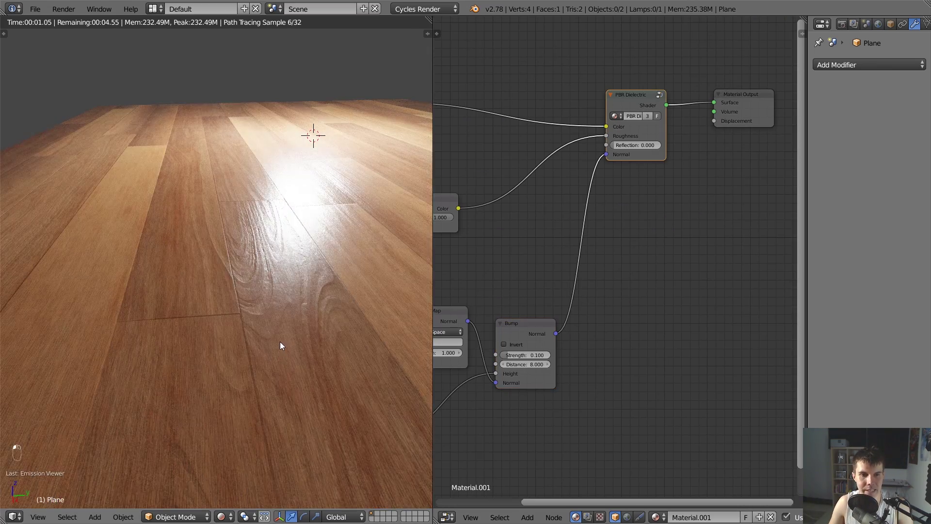
Move the Bump node slightly closer to the Normal Map node in the floor material
middle_click_drag(280, 342, 327, 323)
scroll(316, 332, "down", 4)
scroll(328, 323, "up", 2)
scroll(335, 321, "down", 5)
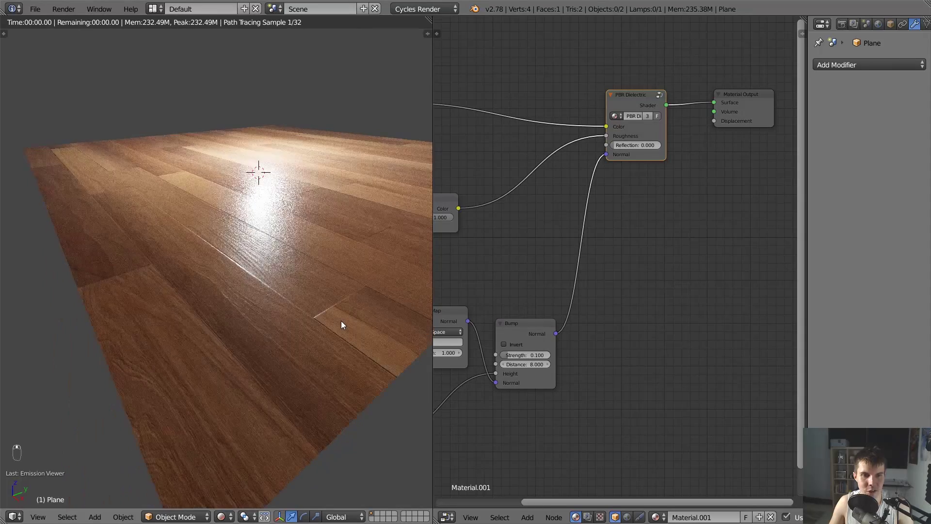
scroll(341, 325, "up", 2)
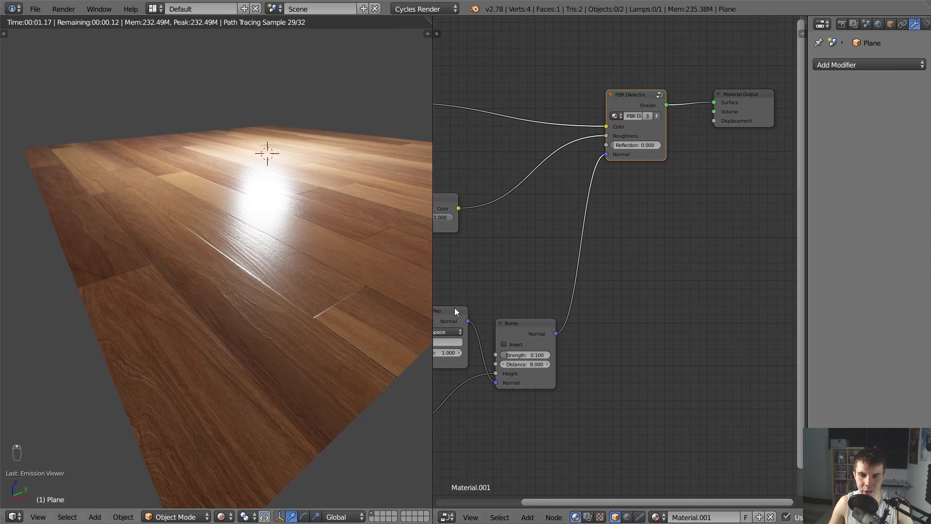
middle_click_drag(548, 305, 658, 168)
scroll(607, 177, "up", 2)
left_click_drag(633, 184, 622, 189)
middle_click_drag(616, 195, 659, 170)
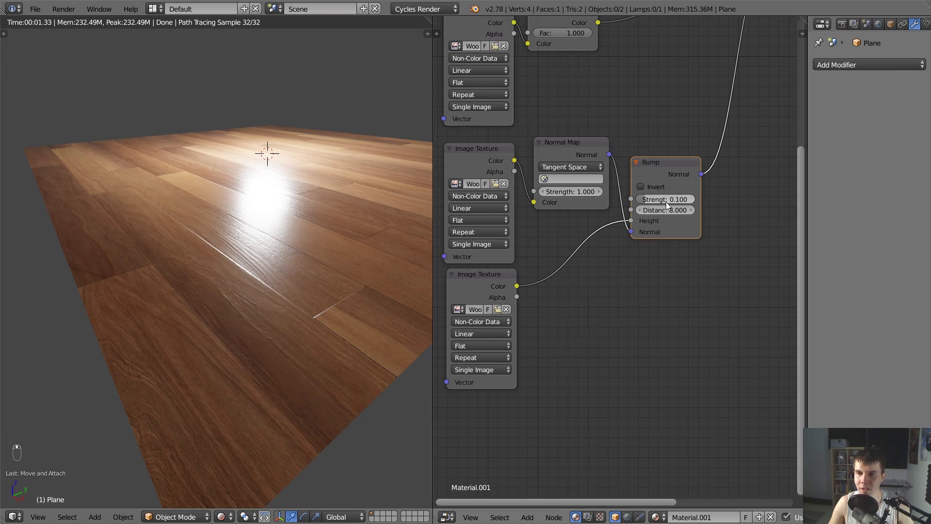
Try a Bump strength of 0.296 on the floor material, and settle on 0.080
left_click_drag(665, 201, 689, 201)
middle_click_drag(288, 276, 277, 274)
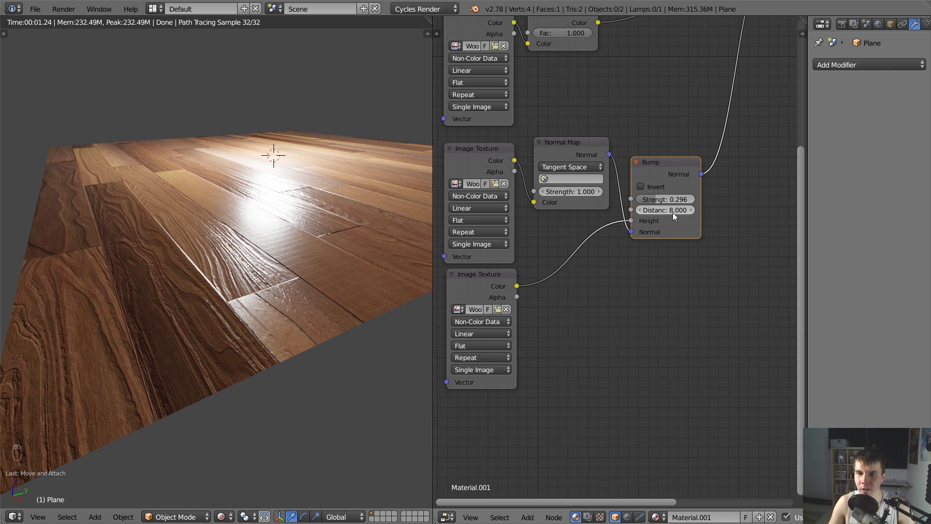
left_click_drag(671, 199, 645, 200)
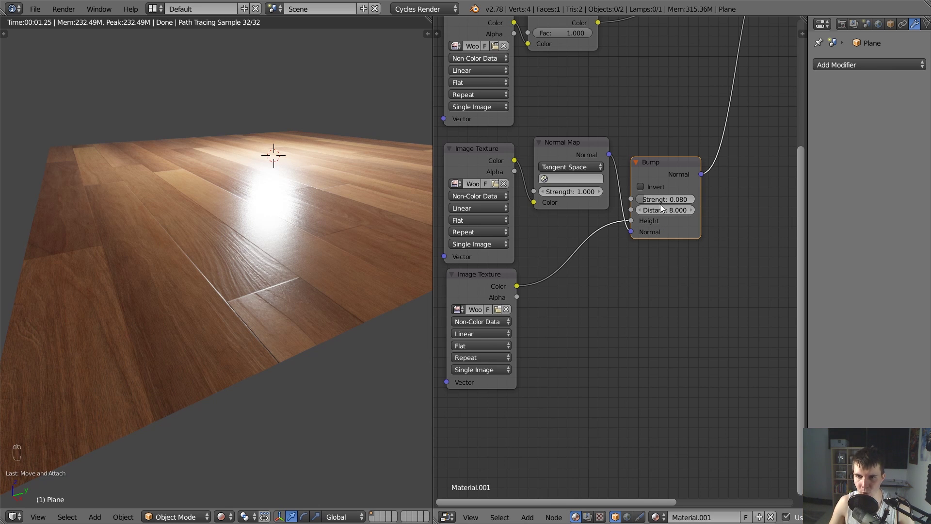
Move the Normal Map node slightly closer to its Image Texture node and set its strength to 2.000, trying 3.000 for comparison
left_click_drag(552, 144, 546, 149)
left_click(593, 195)
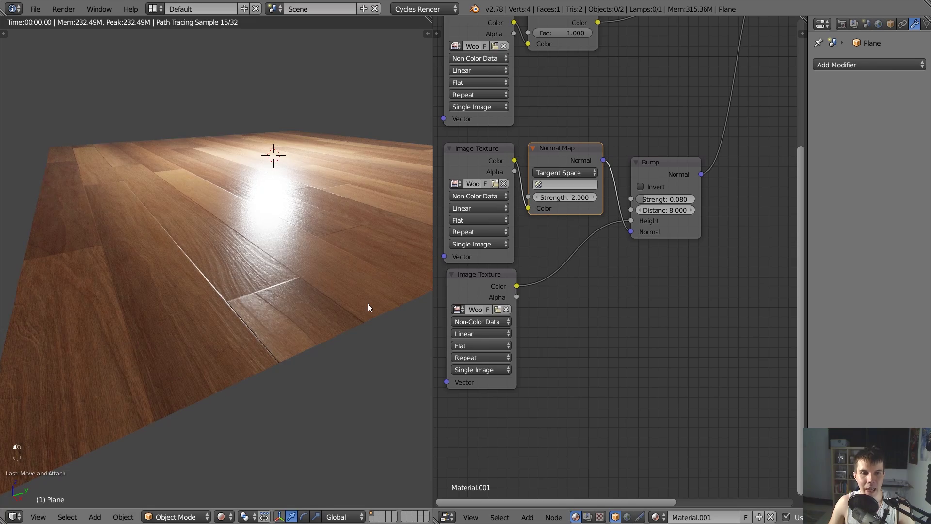
left_click(592, 197)
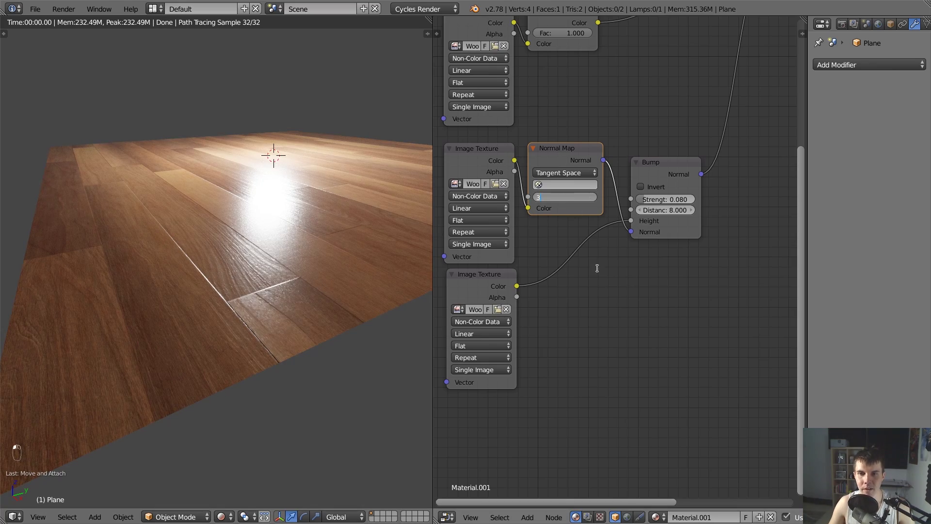
middle_click_drag(258, 272, 286, 263)
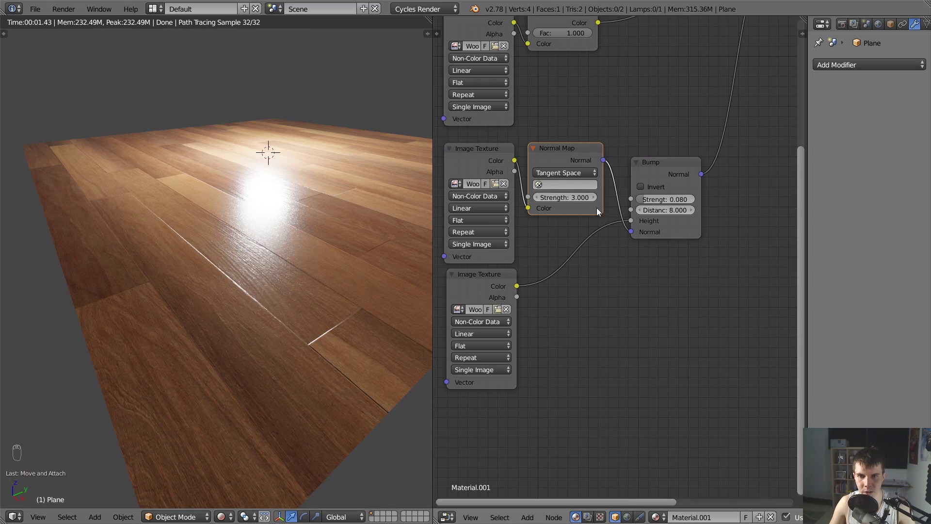
left_click(589, 198)
type("2")
key("Return")
middle_click_drag(336, 287, 333, 287)
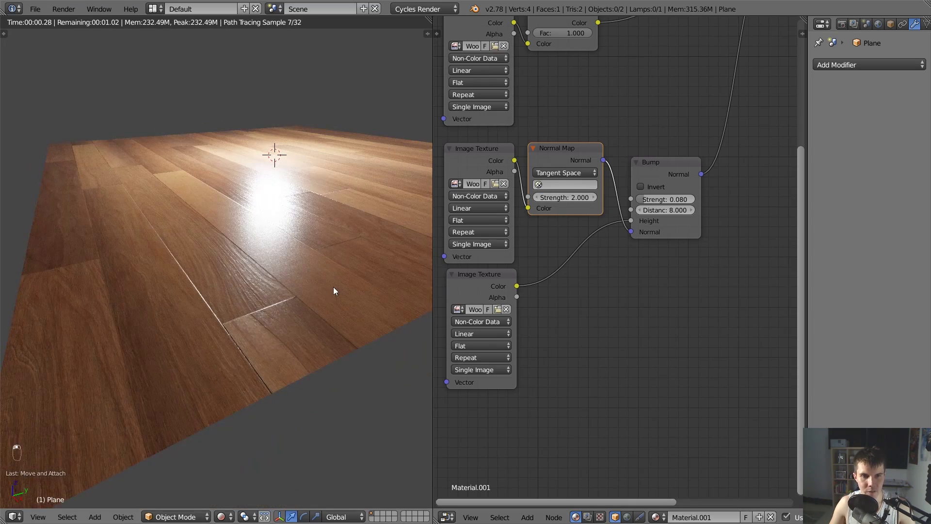
mouse_move(340, 231)
middle_mouse_down()
mouse_move(359, 228)
mouse_move(308, 246)
mouse_move(379, 239)
mouse_move(339, 237)
middle_mouse_up()
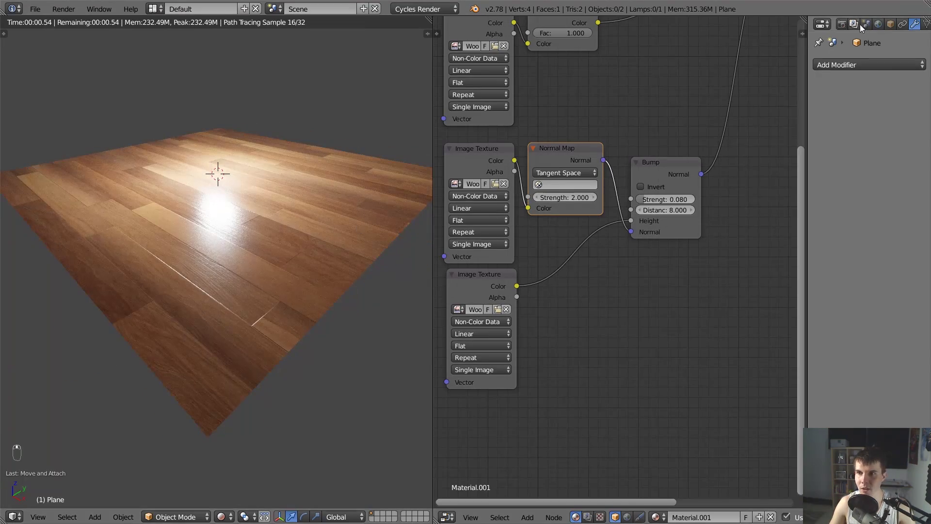
Darken the world's background surface color to near black
left_click(878, 23)
left_click(889, 144)
left_click_drag(916, 223, 917, 234)
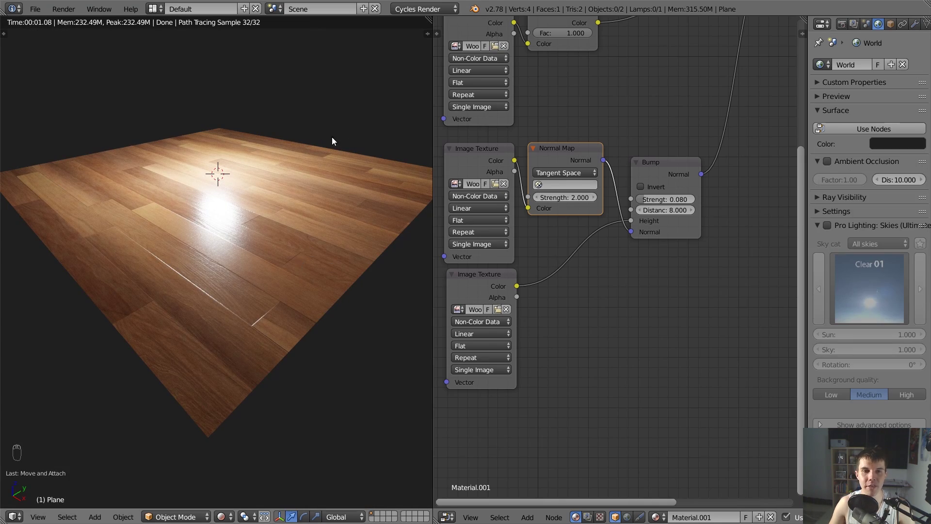
middle_click_drag(332, 141, 286, 142)
middle_click_drag(323, 148, 320, 152)
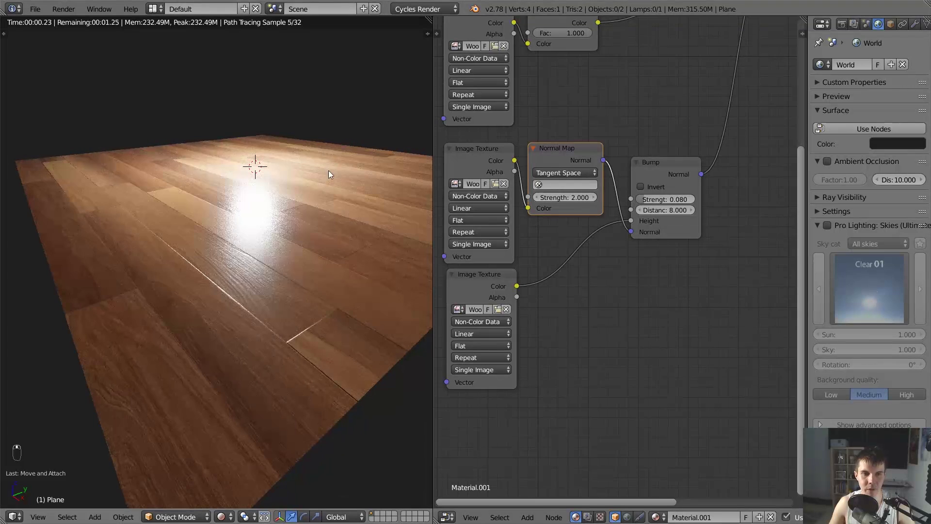
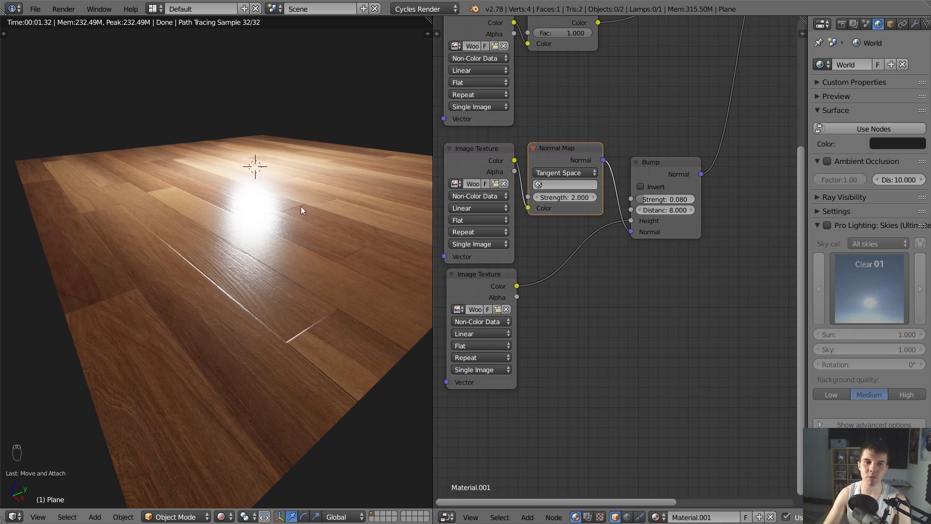
mouse_move(301, 205)
middle_mouse_down()
mouse_move(279, 219)
mouse_move(295, 222)
middle_mouse_up()
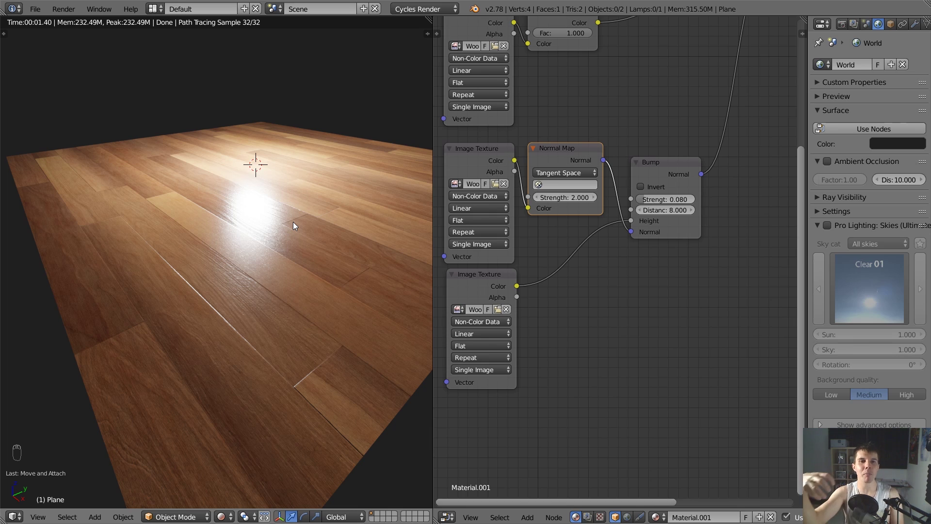
middle_click_drag(292, 220, 290, 210)
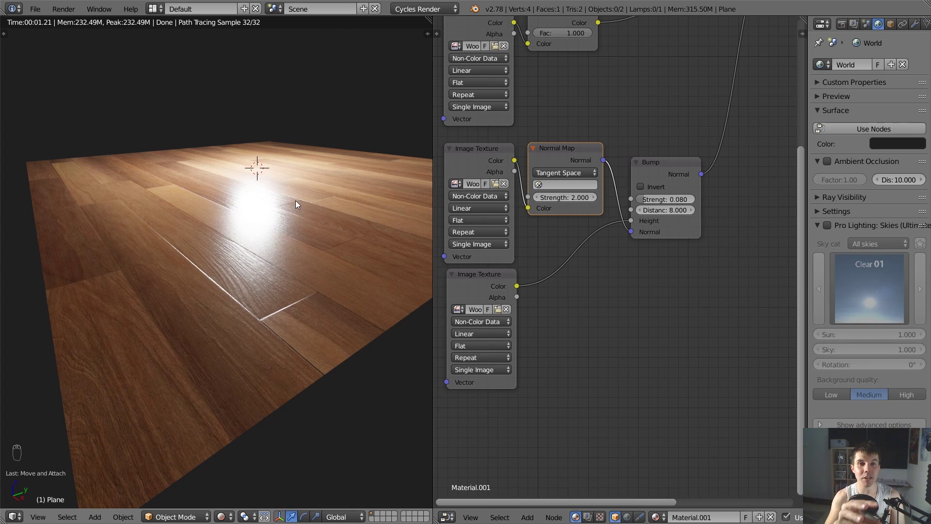
scroll(295, 200, "down", 4)
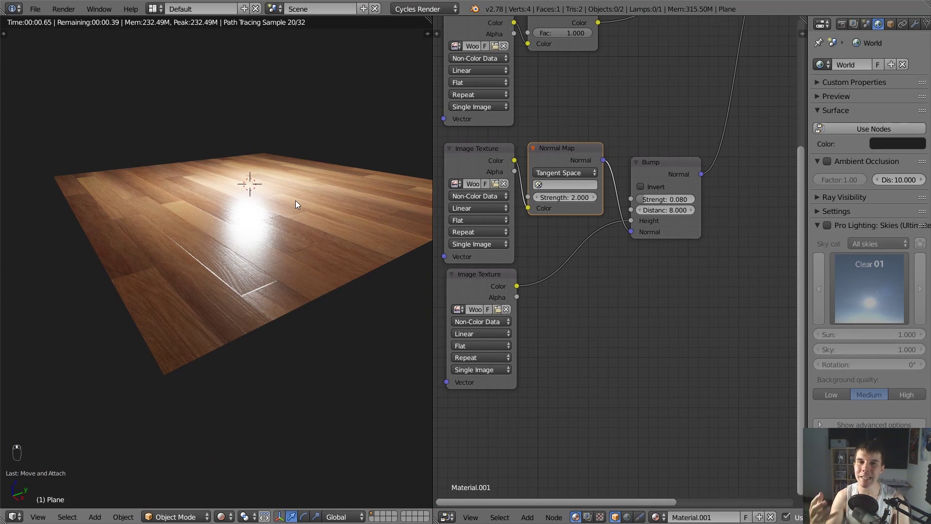
middle_click_drag(296, 199, 277, 206)
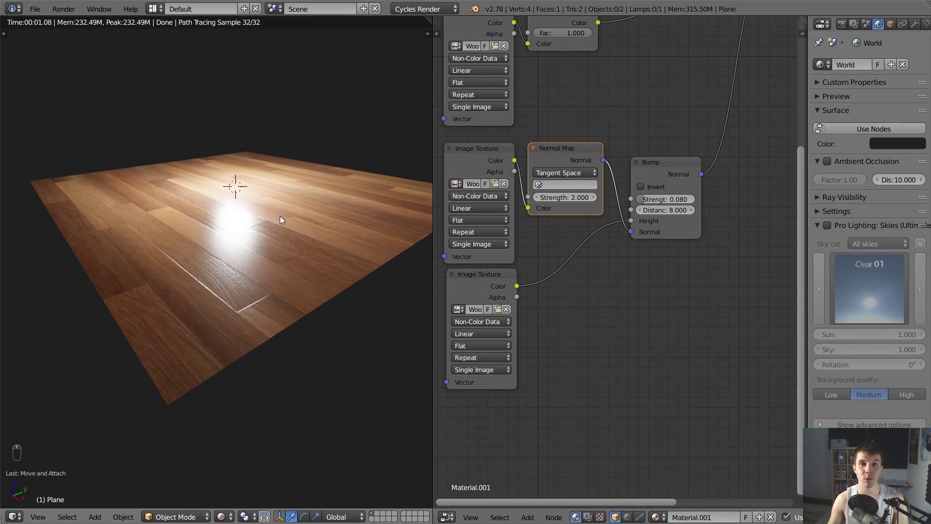
Switch to Poliigon in Chrome, close the Wood Flooring 044 details and remove the wood search filter
key("alt+Tab")
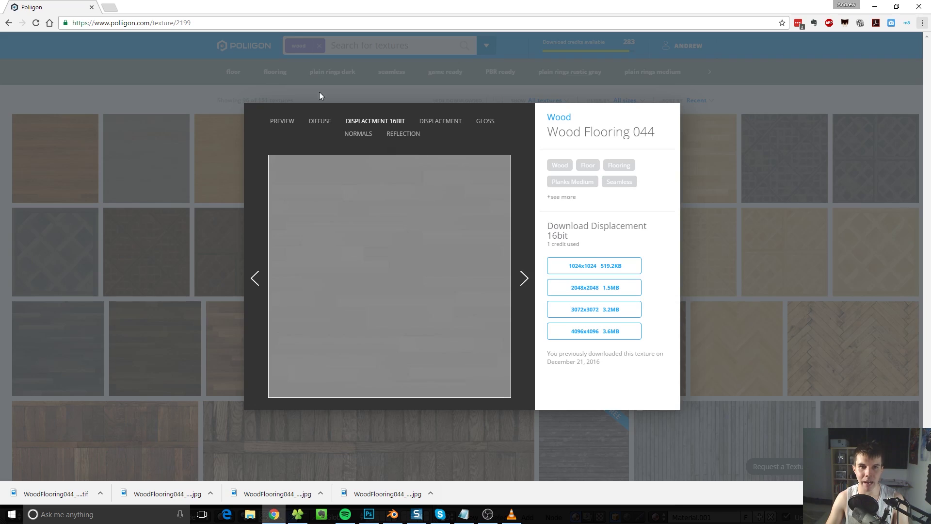
left_click(203, 114)
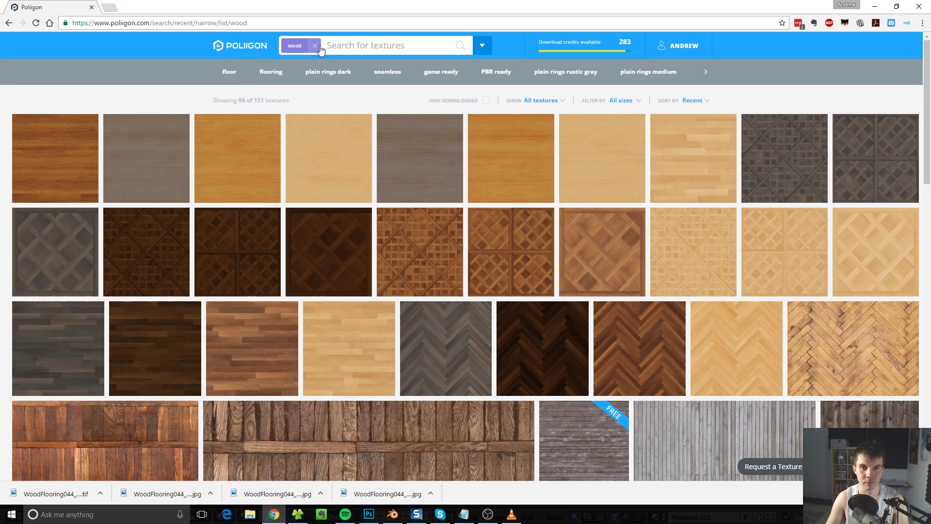
left_click(318, 45)
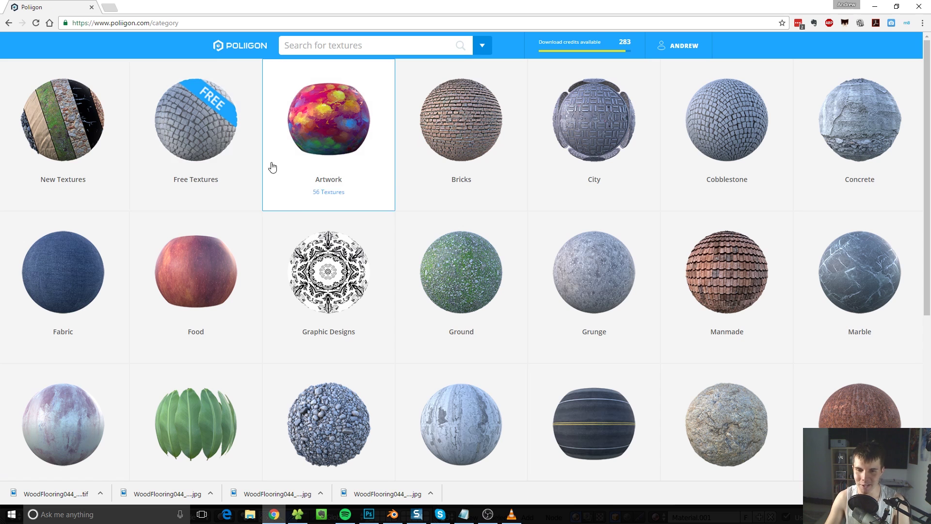
Open the Surface Imperfections texture category and load the rest of its textures
scroll(364, 307, "down", 5)
scroll(463, 353, "up", 5)
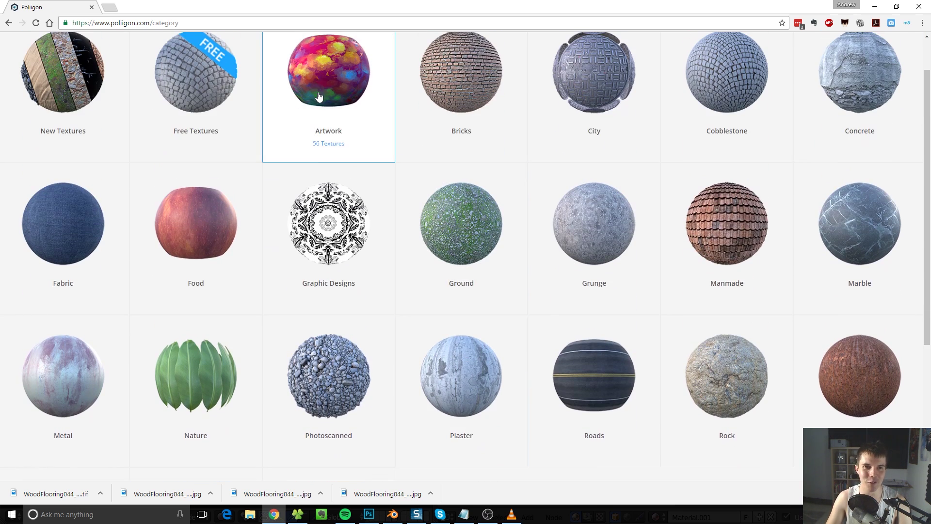
scroll(155, 343, "down", 5)
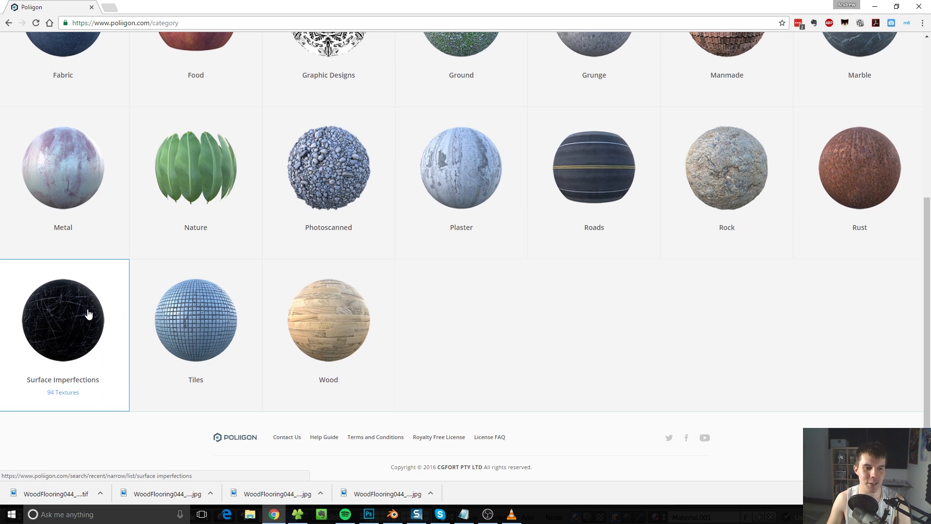
left_click(84, 319)
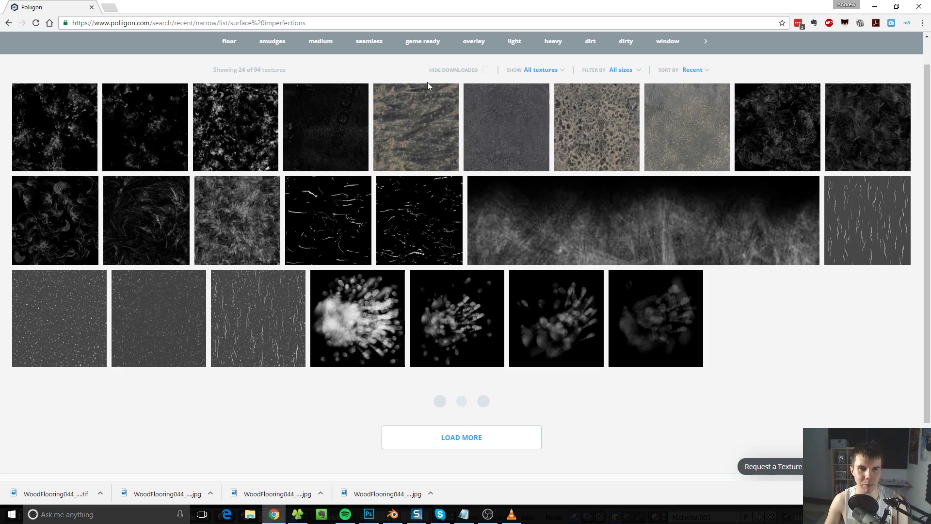
left_click(442, 439)
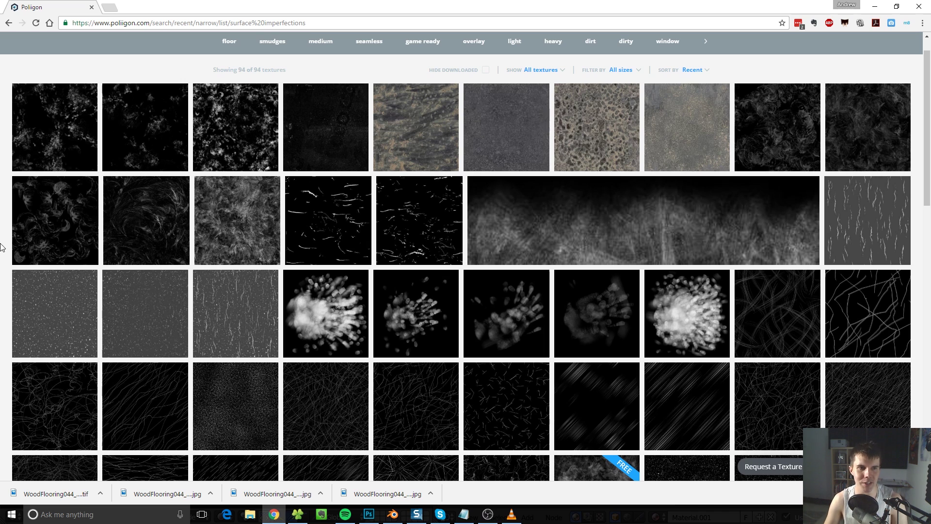
Examine the enlarged preview of the first floor smudges texture and close its details
left_click(63, 134)
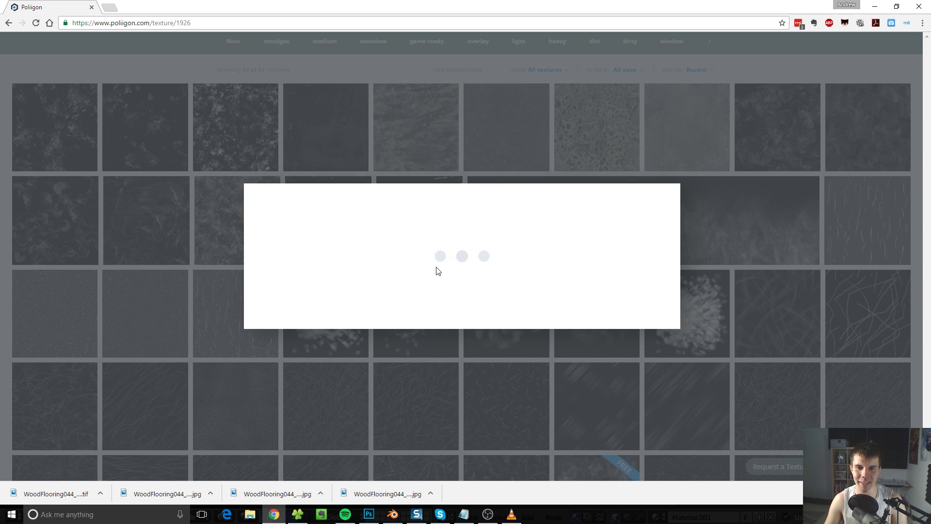
mouse_move(400, 254)
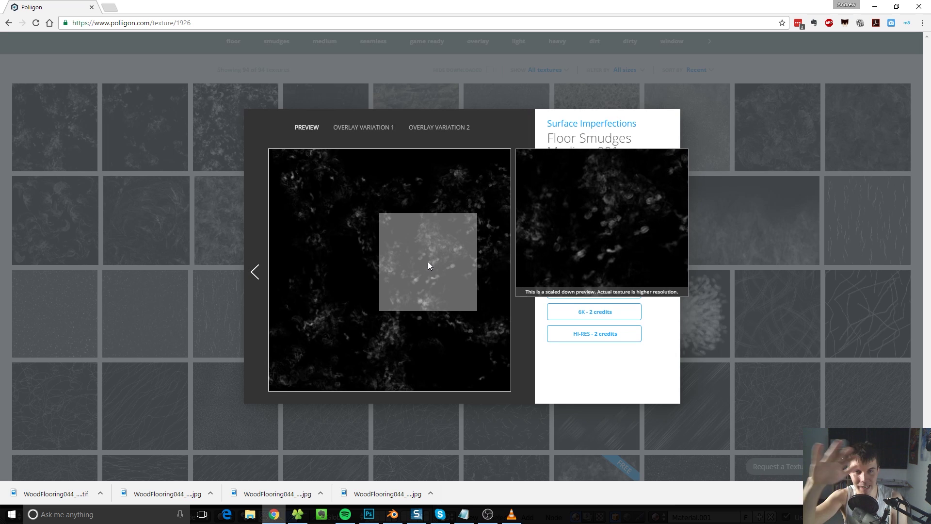
left_click(188, 217)
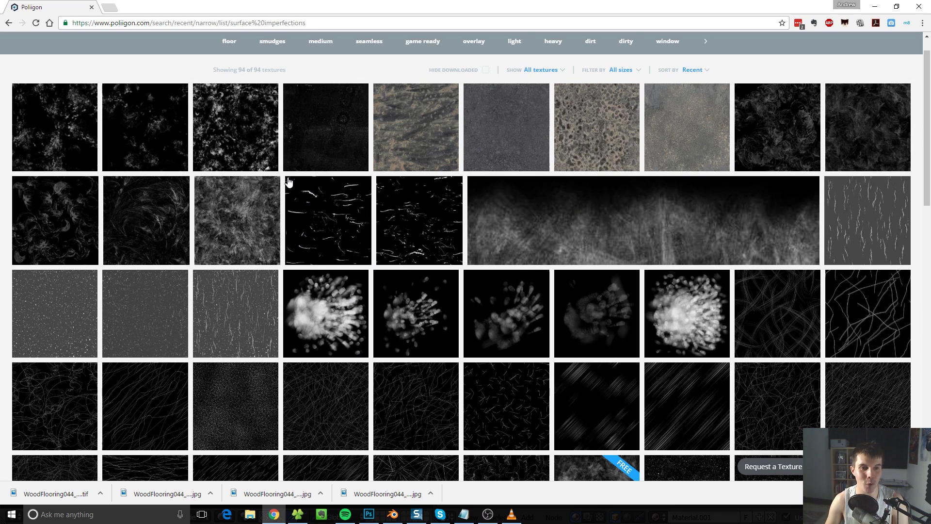
Download the 6144x6144 overlay of Wiping Residue Medium 001 and add the image to the Blender floor material as an Image Texture node
mouse_move(859, 124)
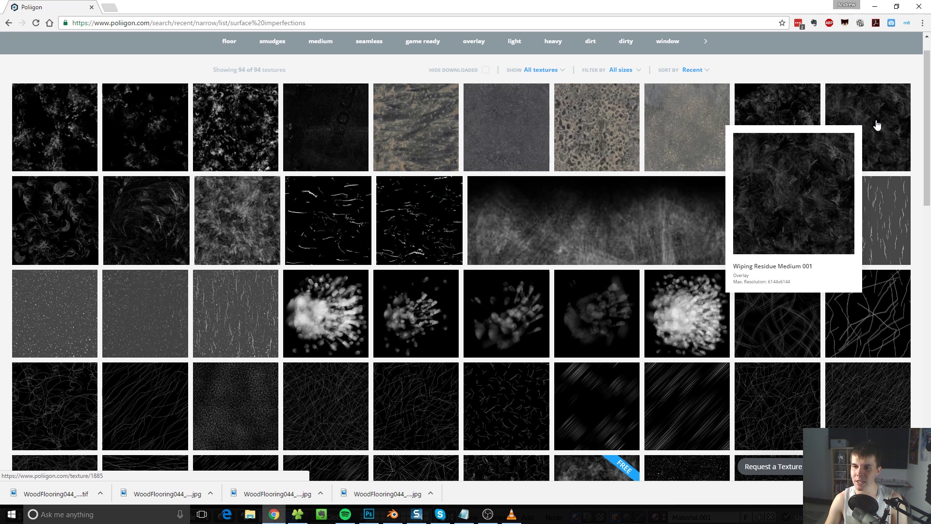
left_click(832, 165)
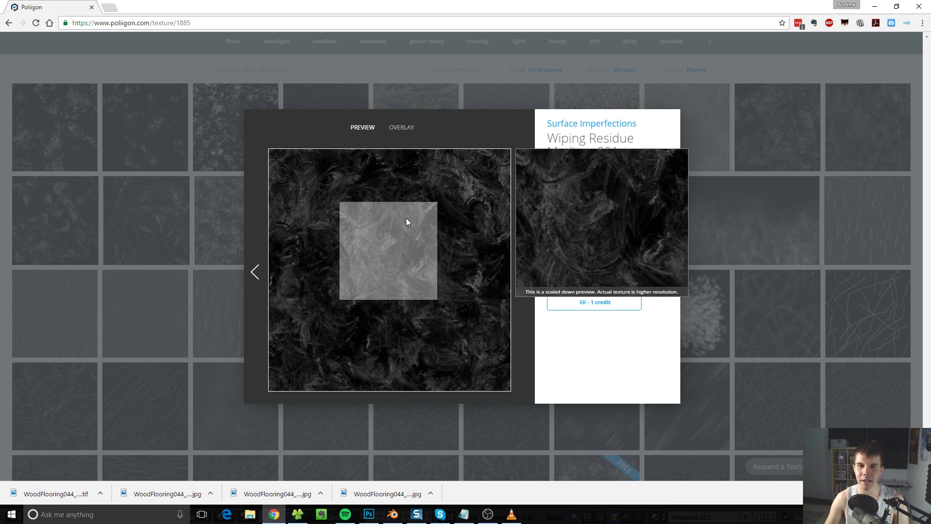
left_click(402, 128)
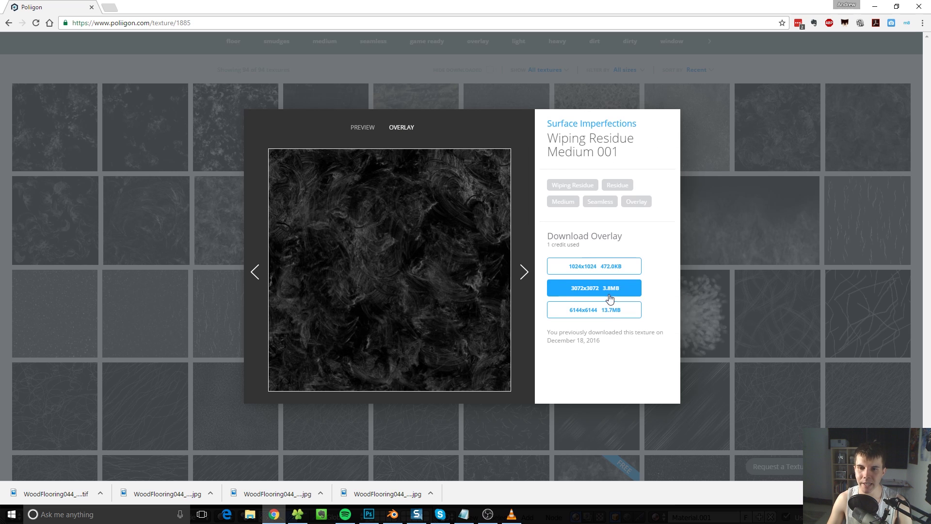
left_click(610, 314)
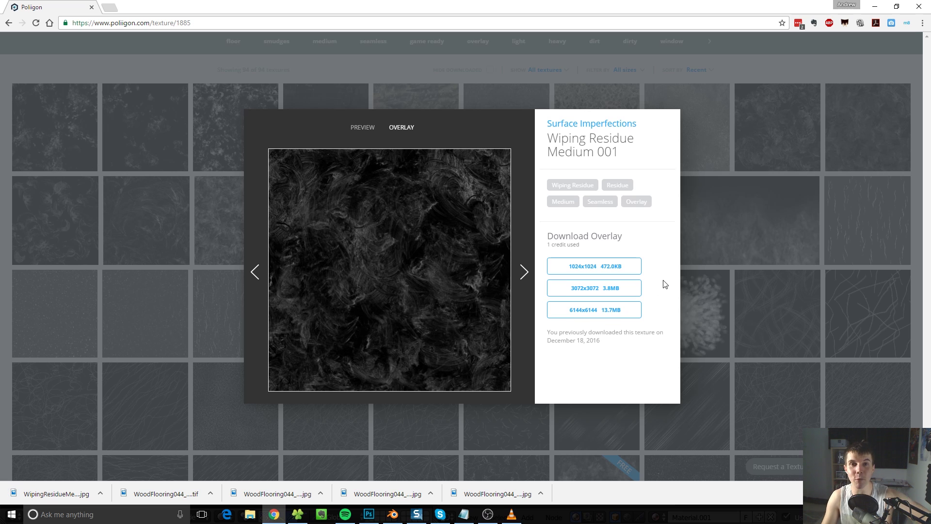
left_click_drag(57, 493, 622, 336)
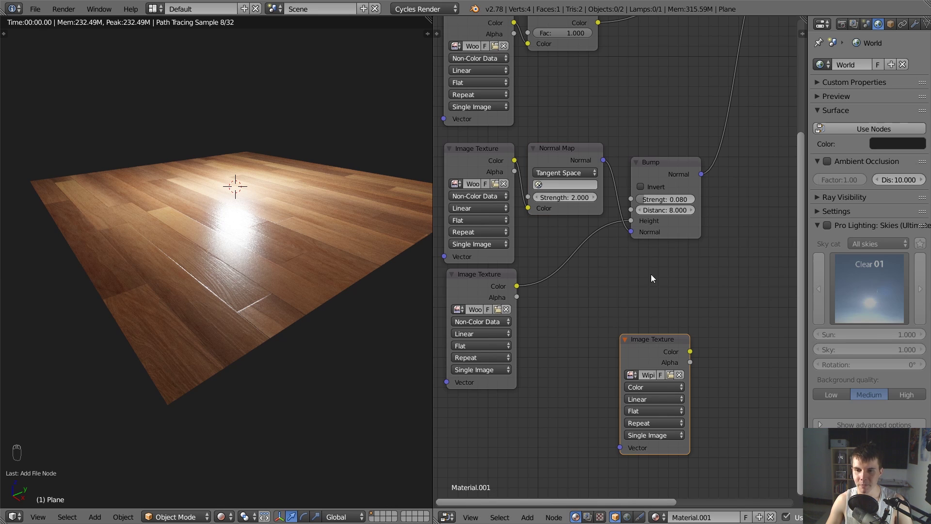
Raise the render resolution scale to 100% and set it back to 50%
left_click(842, 24)
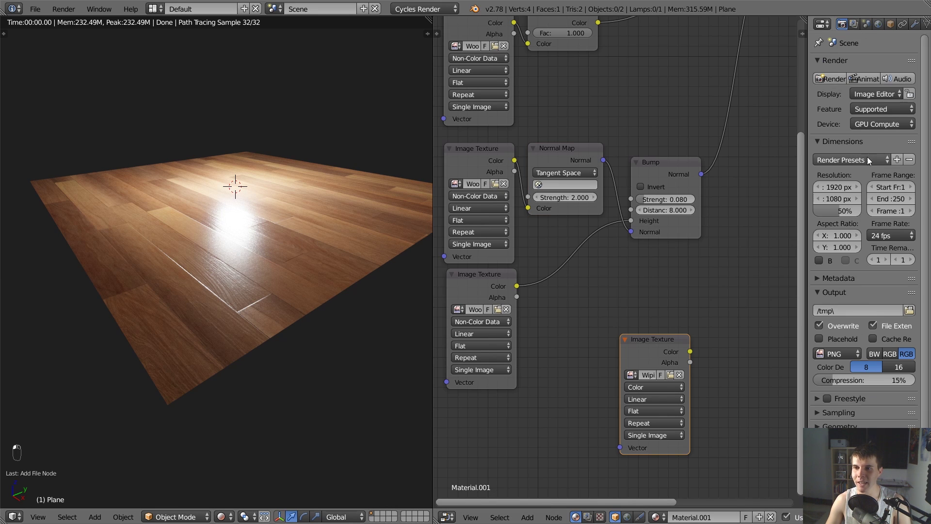
left_click_drag(844, 212, 856, 216)
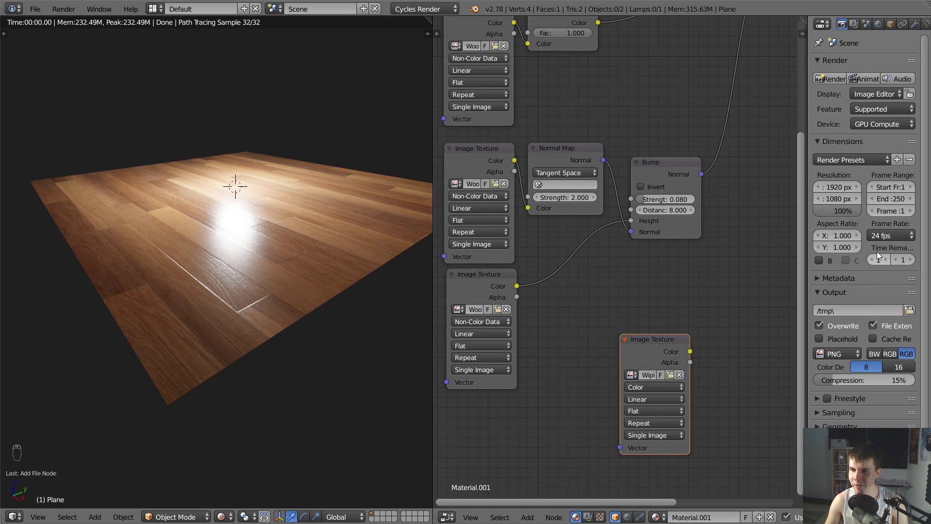
left_click(842, 211)
key("BackSpace")
key("BackSpace")
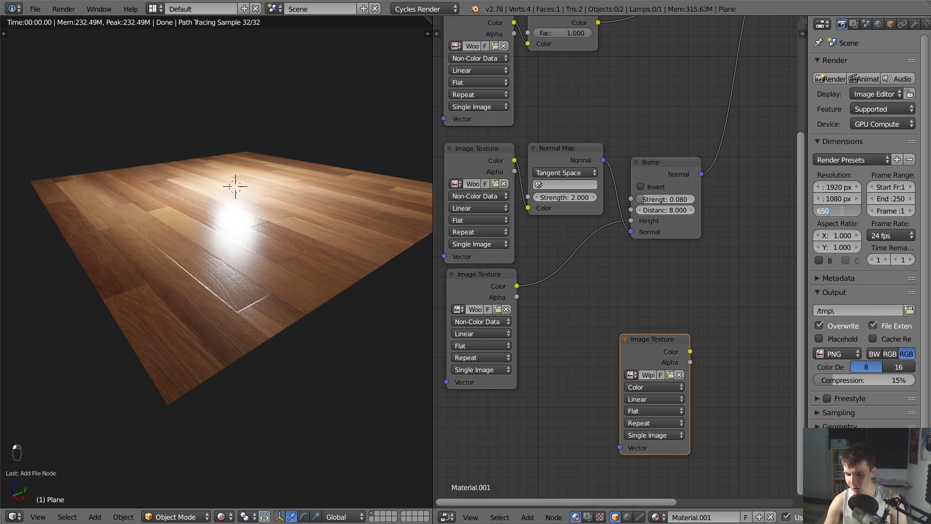
type("50")
key("Return")
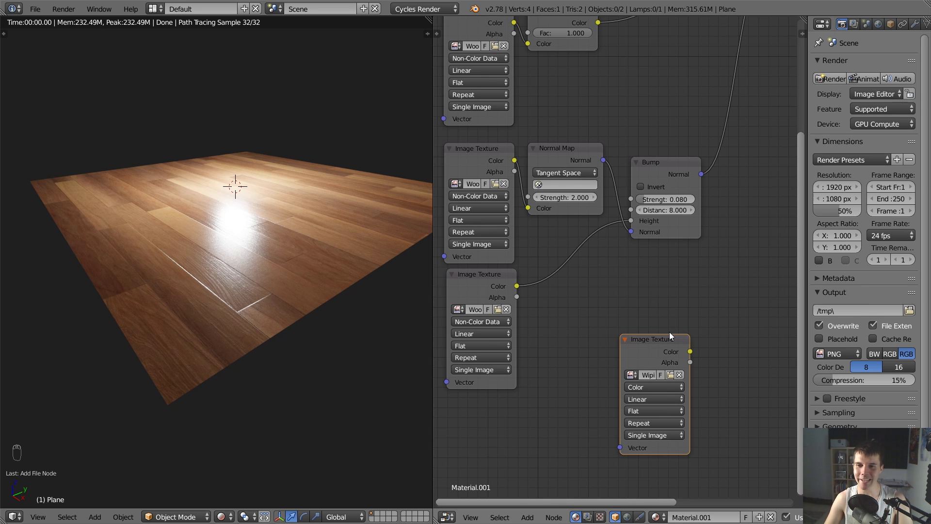
Place the Wiping Residue image texture node directly below the Bump node
left_click_drag(670, 333, 666, 258)
scroll(665, 260, "down", 2)
middle_click_drag(673, 252, 580, 286)
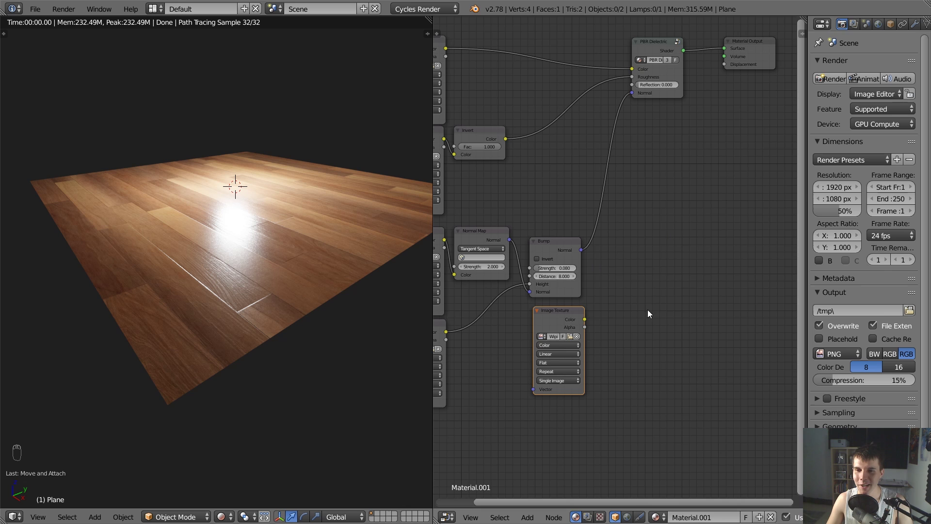
mouse_move(573, 316)
left_mouse_down()
mouse_move(600, 294)
mouse_move(562, 319)
left_mouse_up()
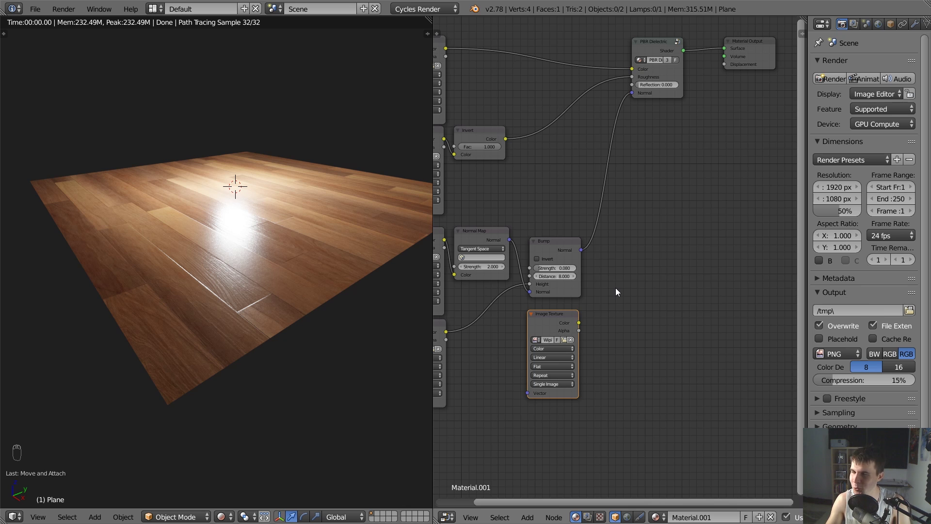
middle_click_drag(640, 269, 666, 242)
scroll(566, 317, "up", 1)
middle_click_drag(570, 316, 625, 291)
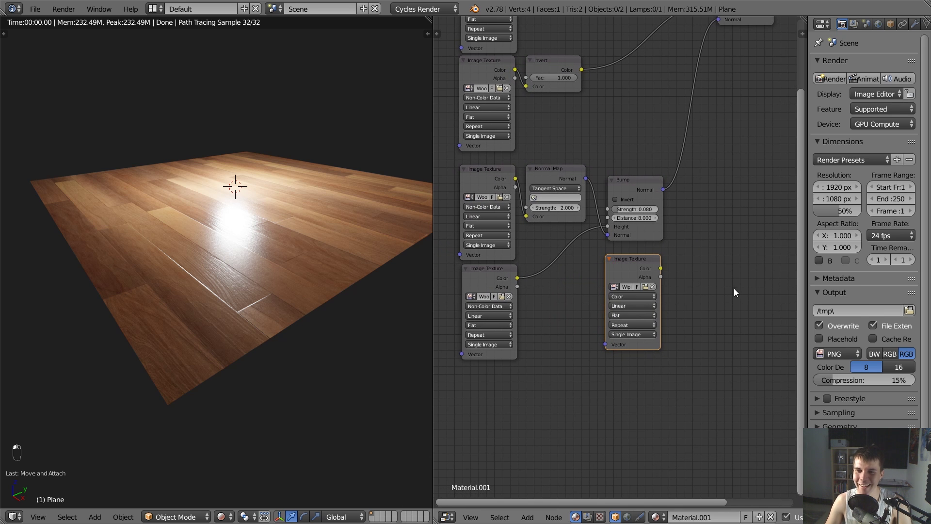
Move the overlay node beside the Bump node and preview its texture alone on the plane before restoring the PBR Dielectric output
middle_click_drag(642, 257, 602, 279)
left_click_drag(602, 280, 696, 184)
left_click(696, 184, "ctrl+shift")
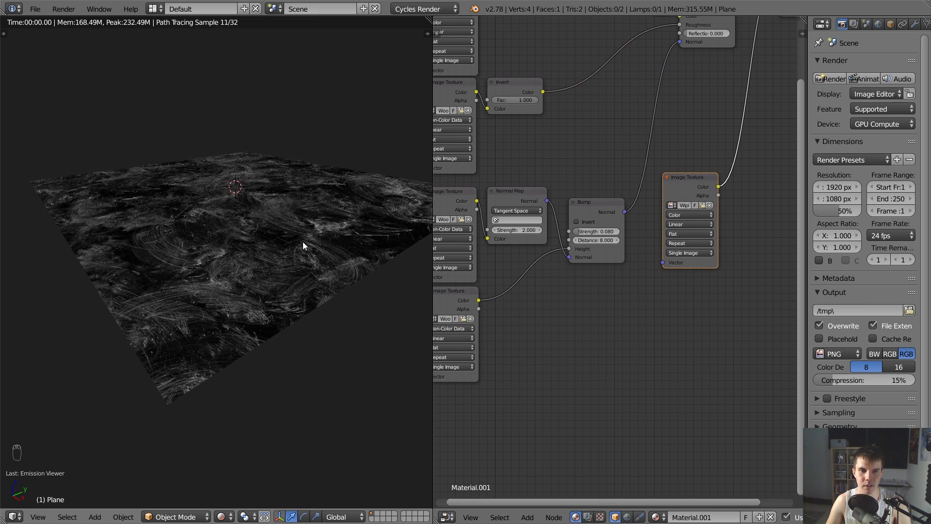
scroll(302, 245, "up", 5)
middle_click_drag(302, 241, 301, 262)
middle_click_drag(711, 211, 701, 308)
left_click(708, 83, "ctrl+shift")
Try the Wiping Residue overlay as the Bump node's height input and reconnect the wood displacement texture in its place
left_click_drag(677, 276, 699, 242)
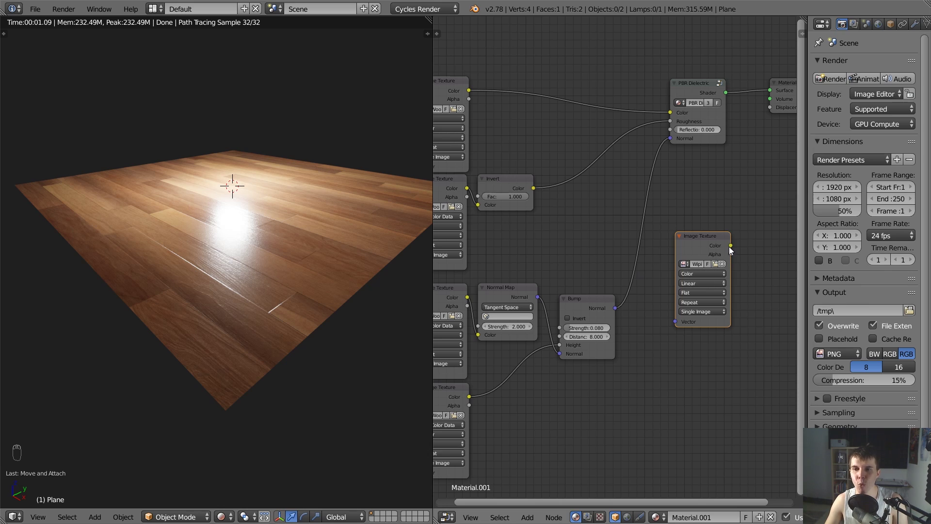
left_click_drag(731, 245, 561, 345)
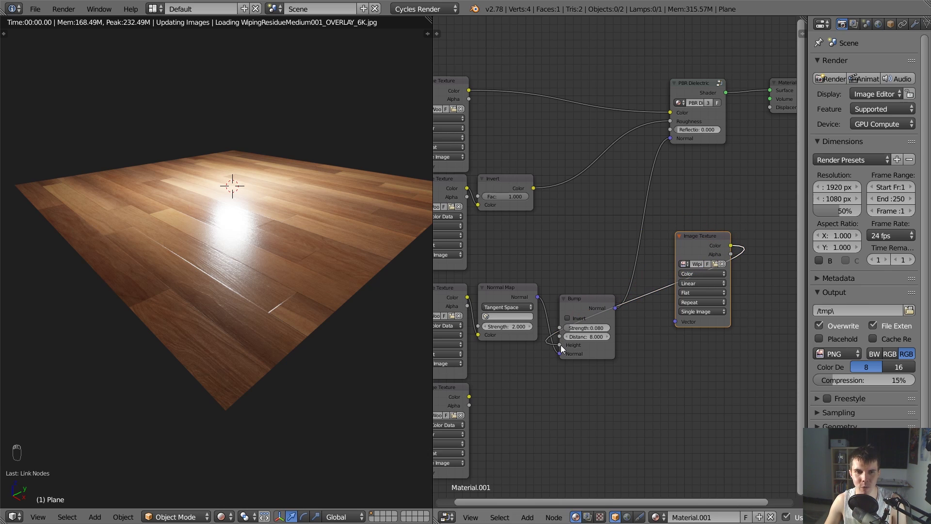
scroll(364, 344, "up", 4)
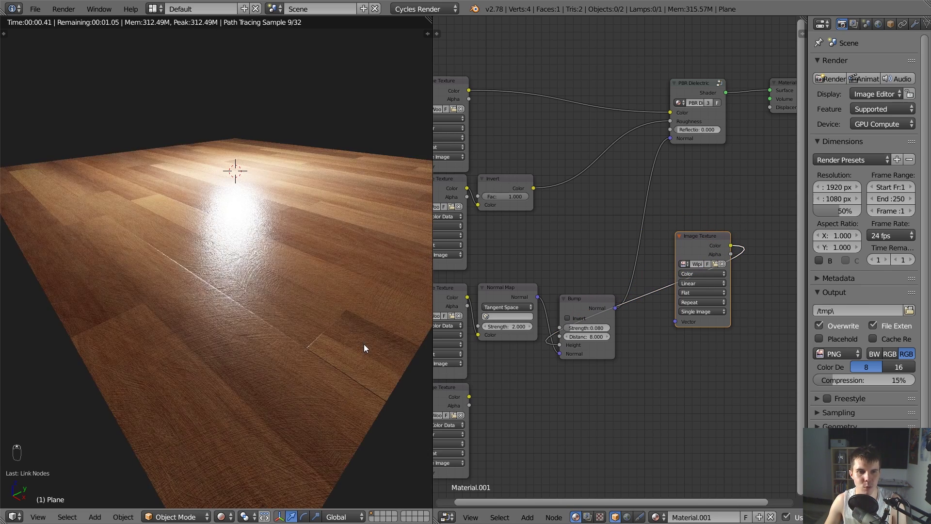
scroll(365, 348, "down", 2)
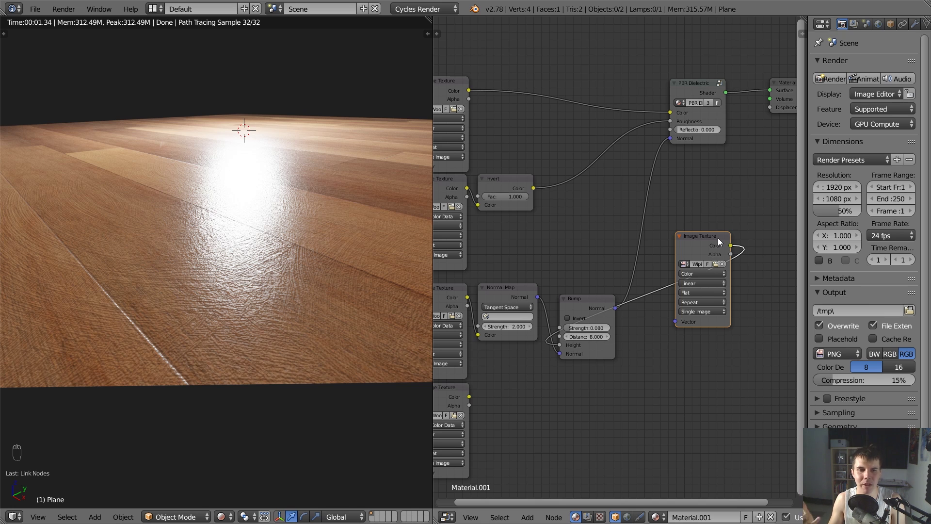
scroll(607, 310, "down", 1)
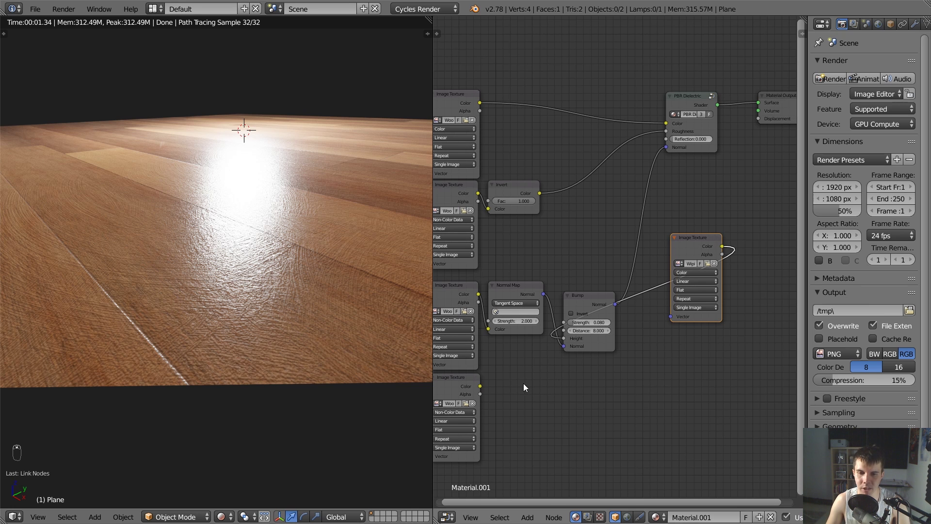
left_click_drag(480, 386, 564, 338)
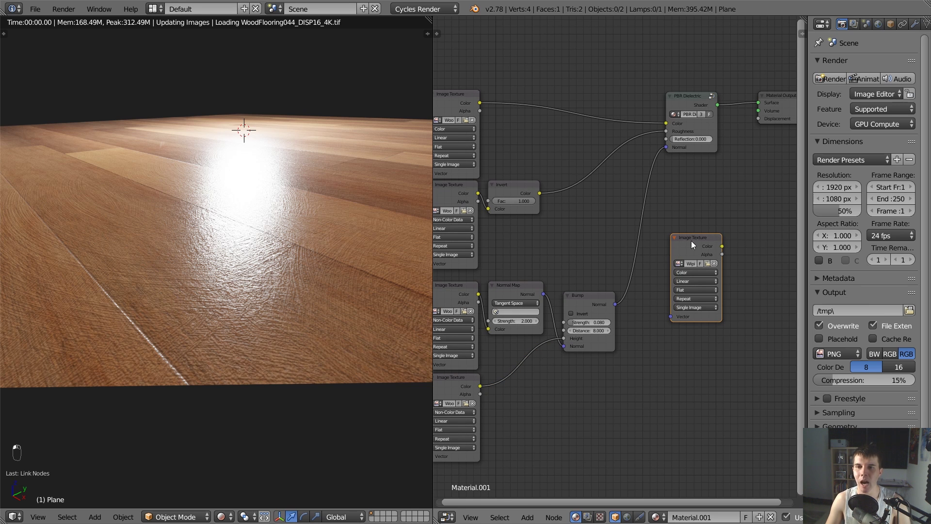
left_click_drag(691, 240, 689, 232)
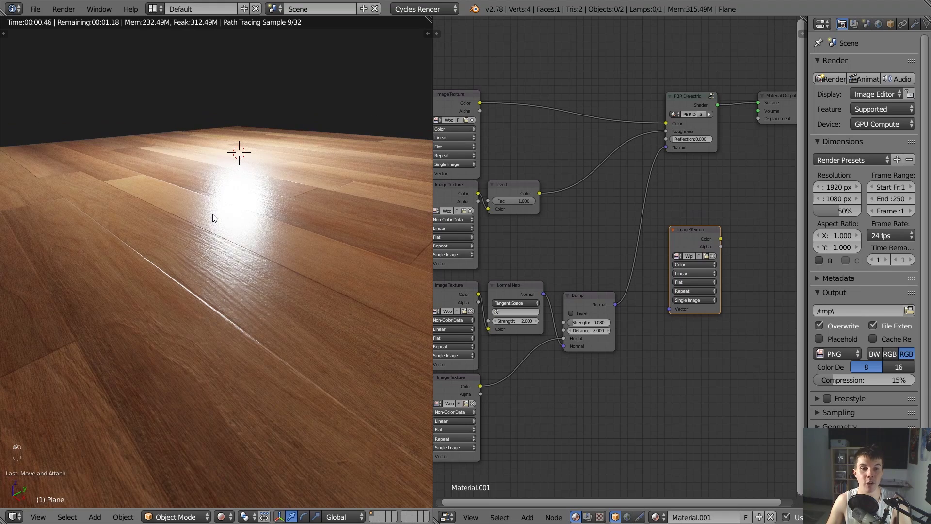
Try the Wiping Residue overlay as the PBR Dielectric color input and reconnect the wood color texture in its place
middle_click_drag(564, 187, 595, 222)
scroll(595, 222, "down", 1)
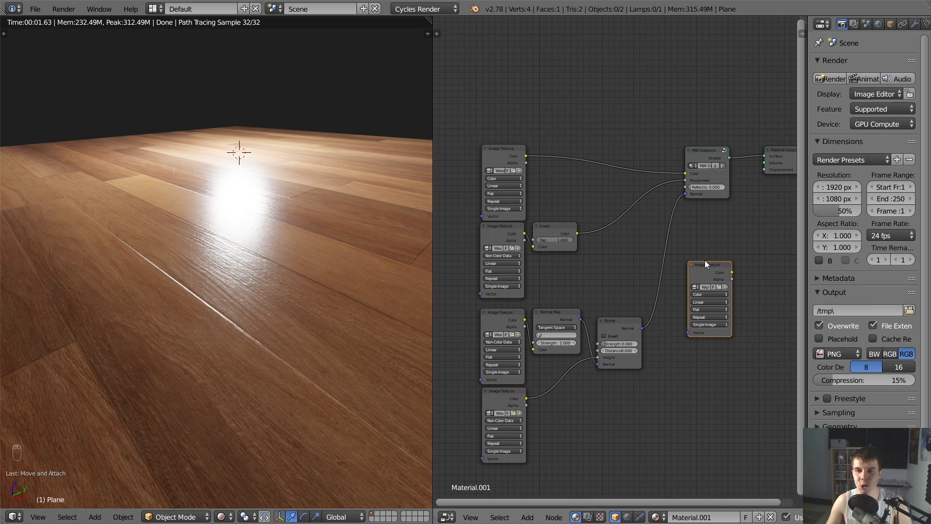
left_click_drag(705, 261, 507, 40)
left_click_drag(684, 173, 533, 47)
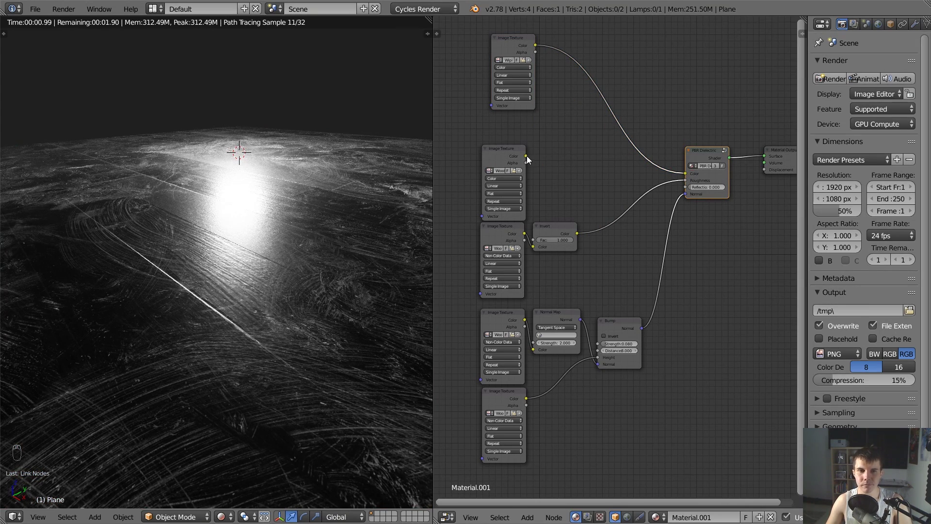
left_click_drag(526, 155, 686, 173)
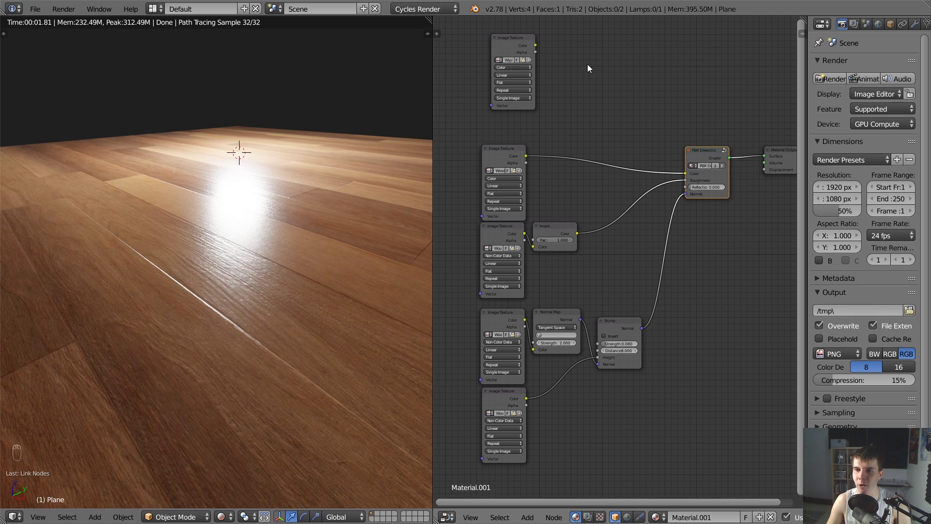
Move the overlay texture node to the left of the wood textures and shift the PBR Dielectric node further right
left_click_drag(503, 45, 493, 74)
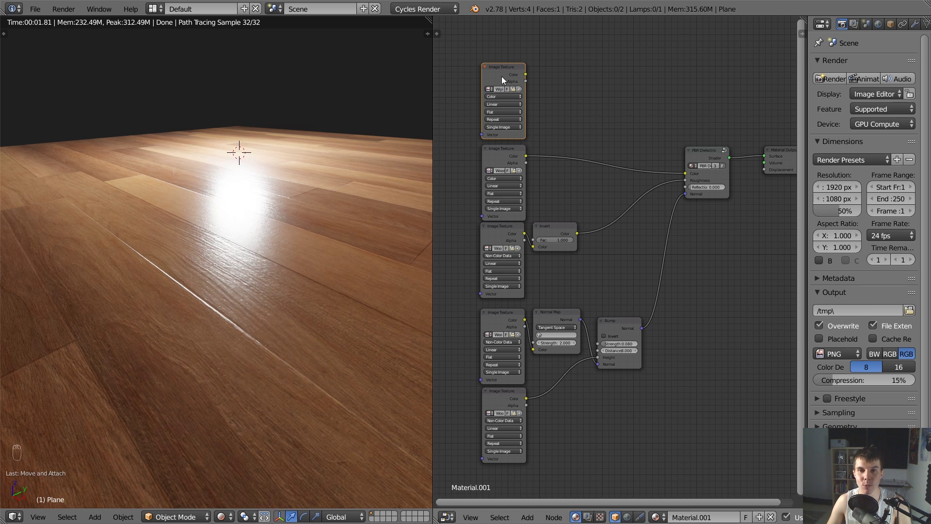
left_click_drag(502, 77, 431, 212)
left_click_drag(703, 156, 721, 168)
scroll(704, 171, "up", 2)
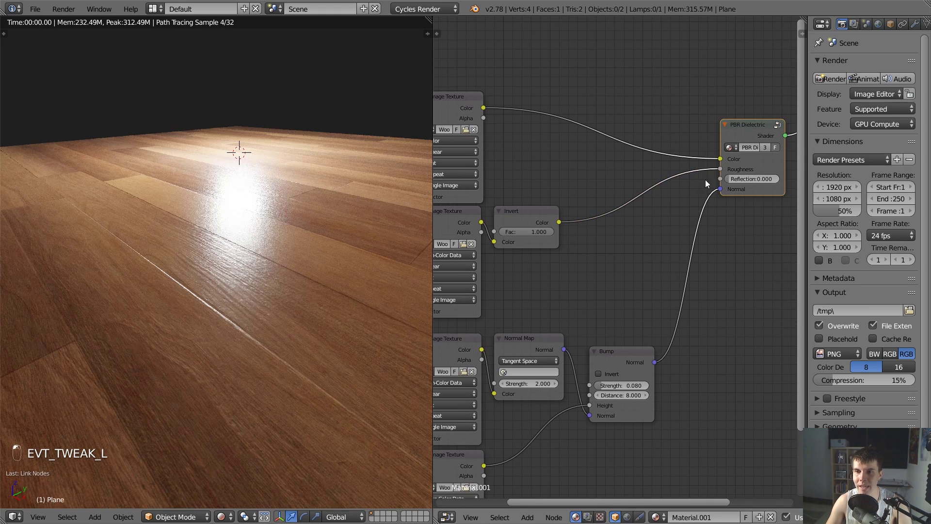
middle_click_drag(565, 176, 650, 180)
scroll(650, 180, "down", 2)
Move the wood roughness texture and its Invert node left of the other textures and place the overlay node beneath Invert
right_click(548, 214)
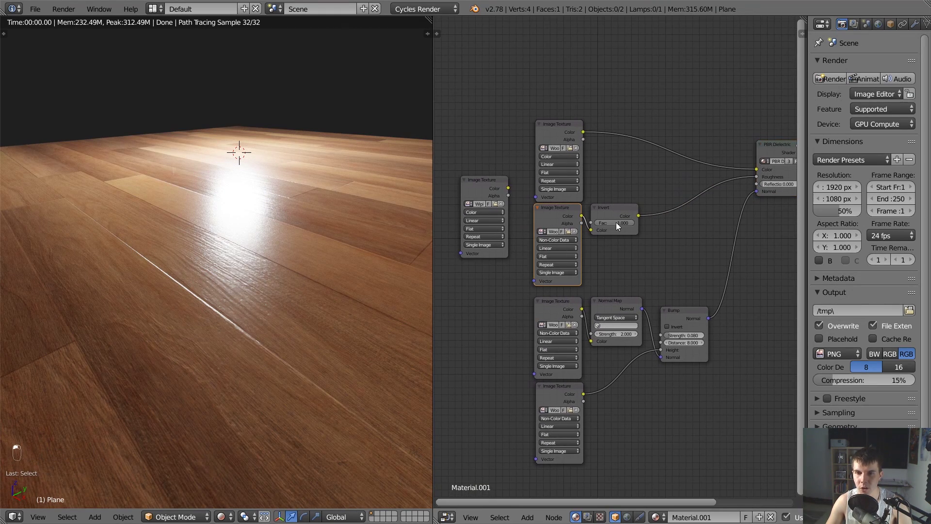
right_click(612, 214, "shift")
middle_click_drag(612, 214, 694, 193)
key("g")
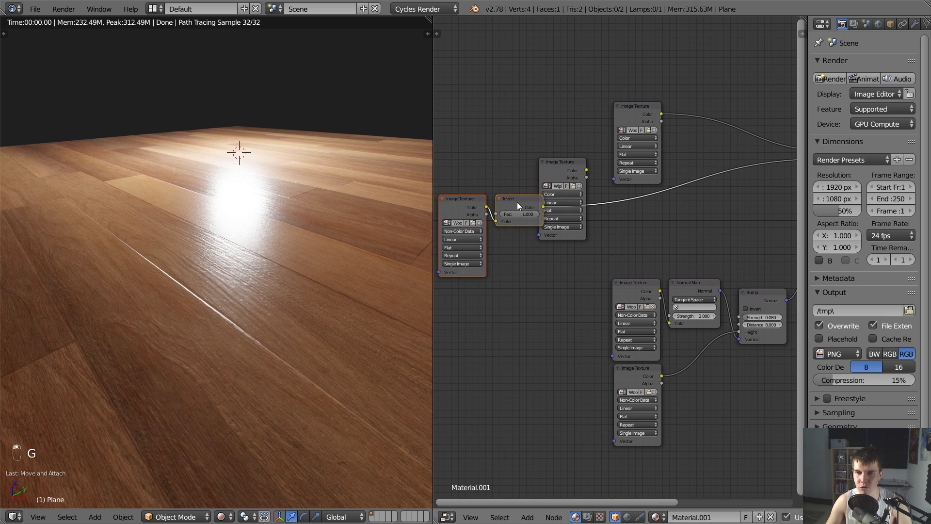
key("g")
left_click(491, 190)
left_click_drag(558, 164, 491, 231)
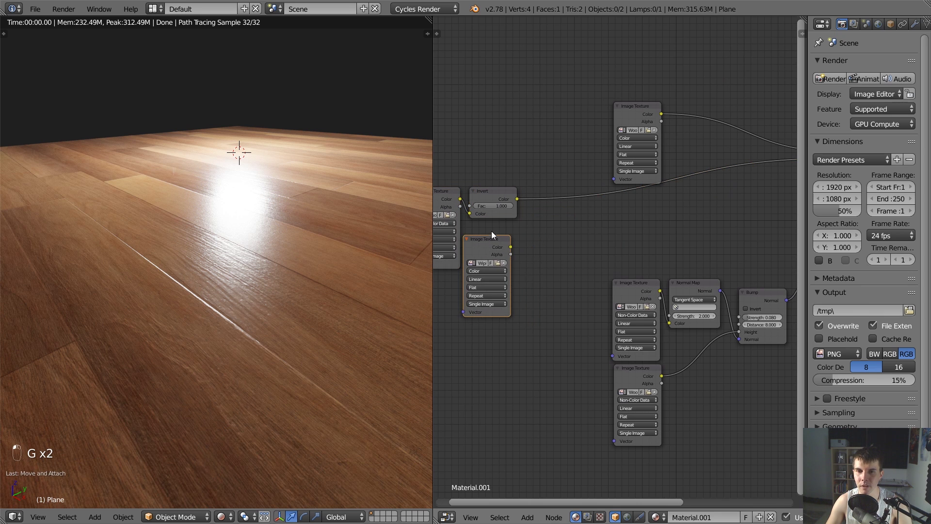
Nudge the wood color texture node upward to make room around the roughness connection
middle_click_drag(700, 260, 618, 258)
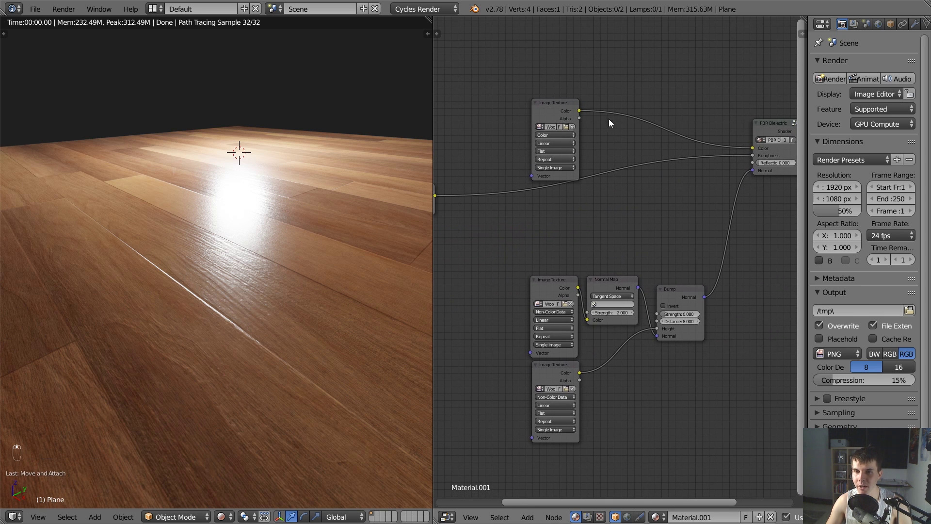
left_click_drag(551, 116, 545, 105)
left_click_drag(749, 154, 749, 154)
middle_click_drag(543, 187, 652, 169)
Align the overlay node directly under Invert and preview the inverted roughness and the overlay on the plane in turn
left_click(519, 172, "ctrl+shift")
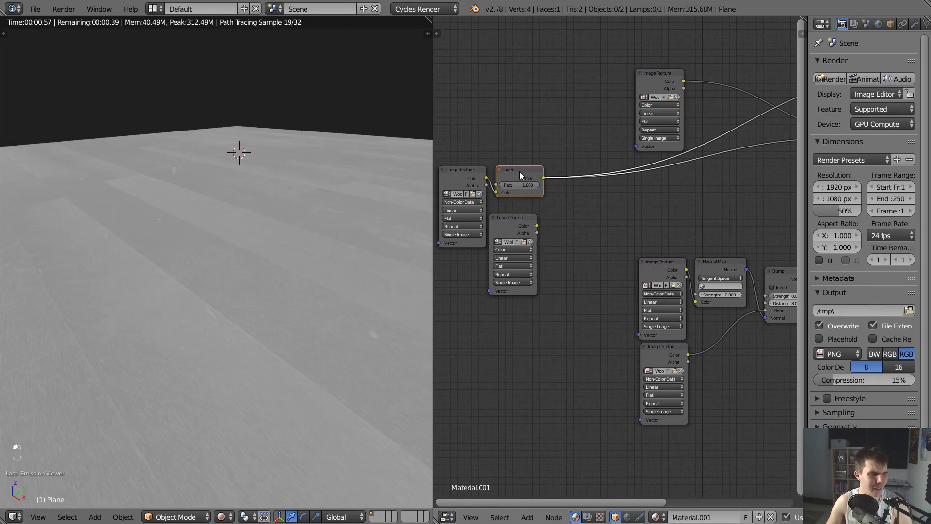
left_click_drag(511, 216, 515, 208)
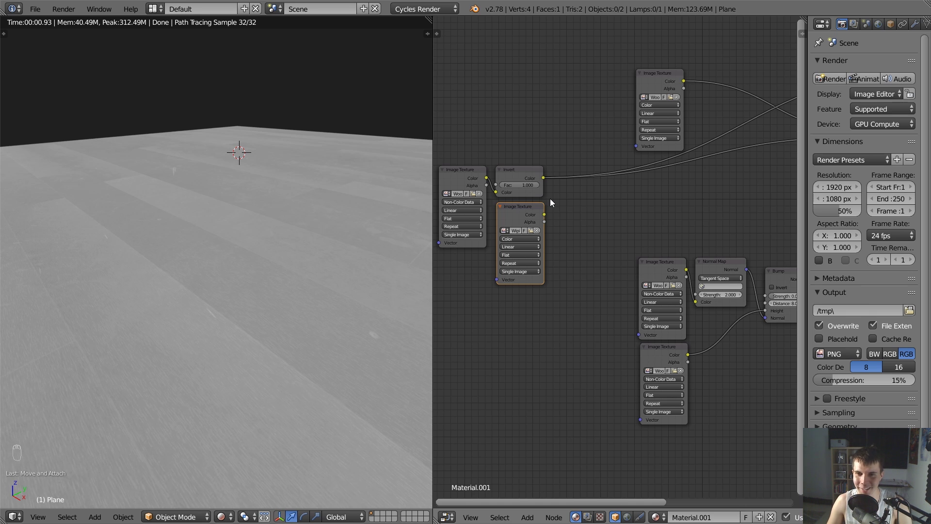
scroll(550, 199, "down", 3)
middle_click_drag(578, 197, 583, 177)
scroll(535, 196, "up", 2)
left_click(511, 147, "ctrl+shift")
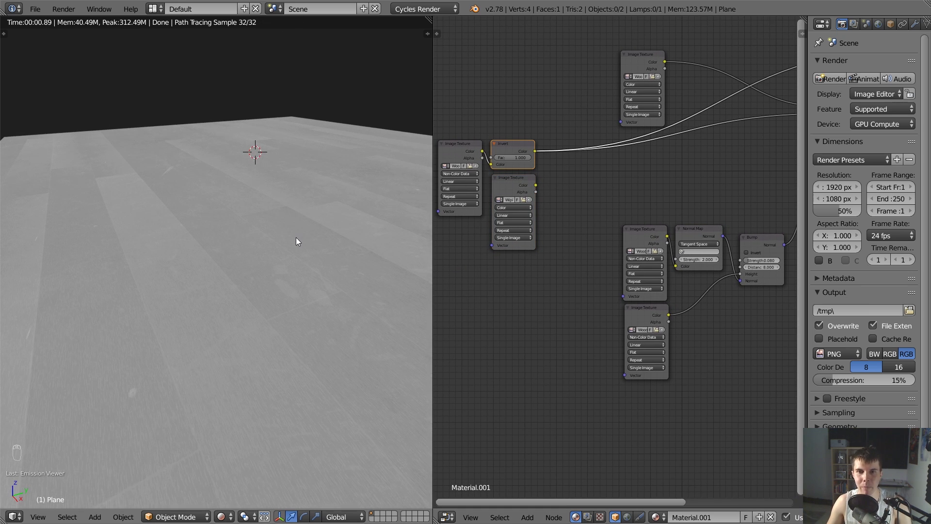
left_click(511, 185, "ctrl+shift")
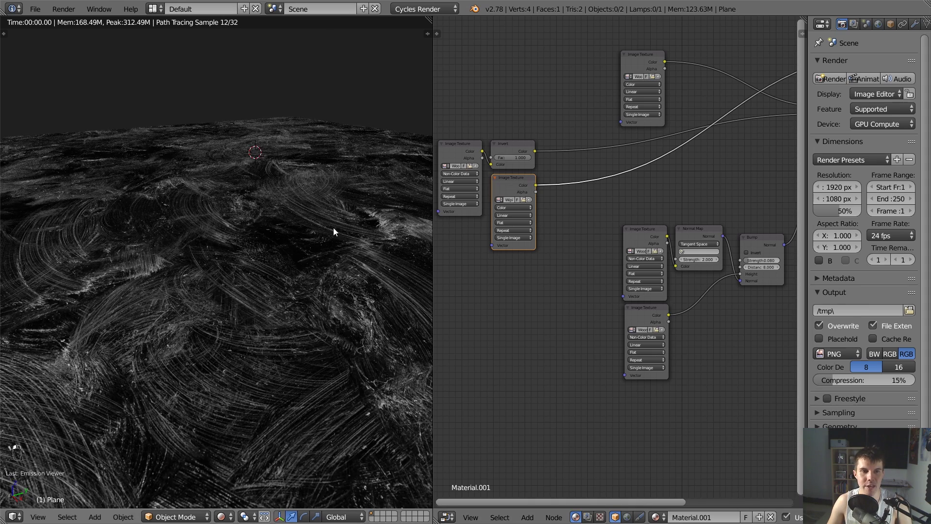
Compare the Invert output with the Wiping Residue overlay once more, leaving the overlay previewed on the plane
scroll(651, 190, "down", 1)
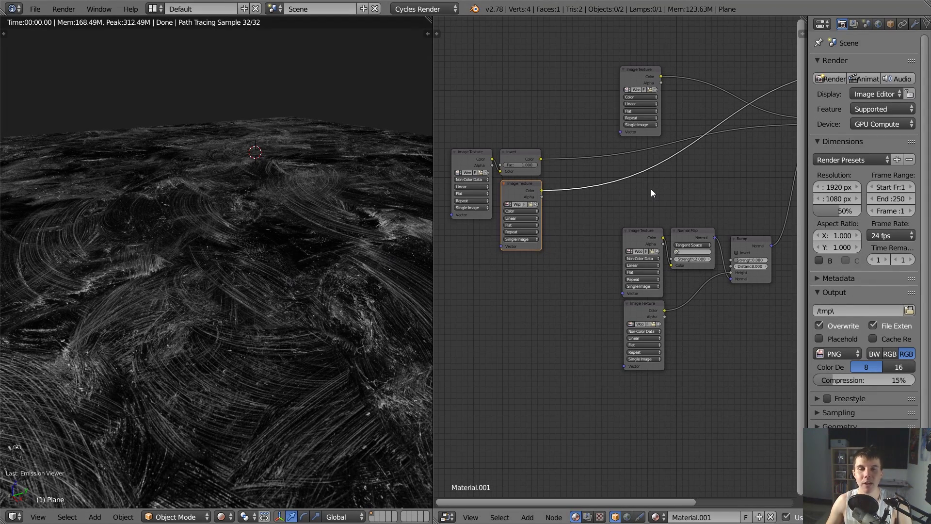
middle_click_drag(720, 162, 653, 175)
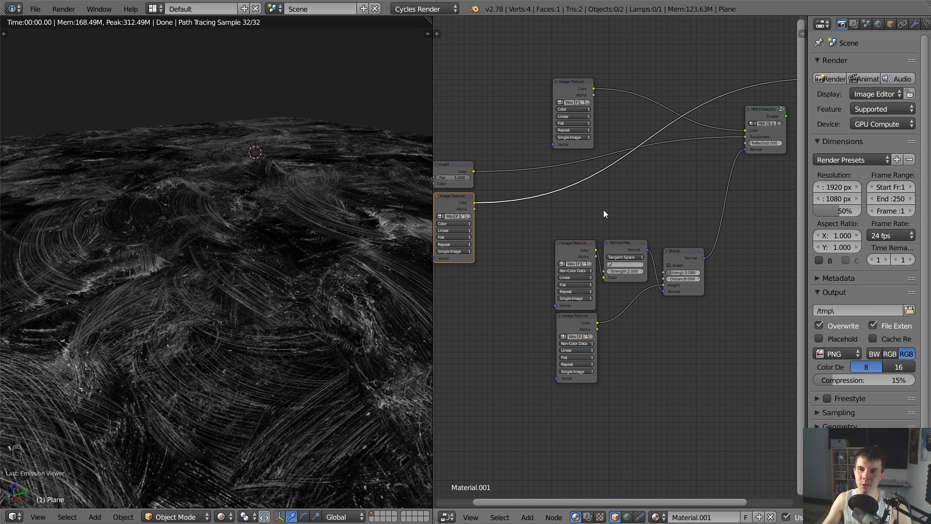
middle_click_drag(592, 203, 637, 188)
scroll(636, 189, "up", 6)
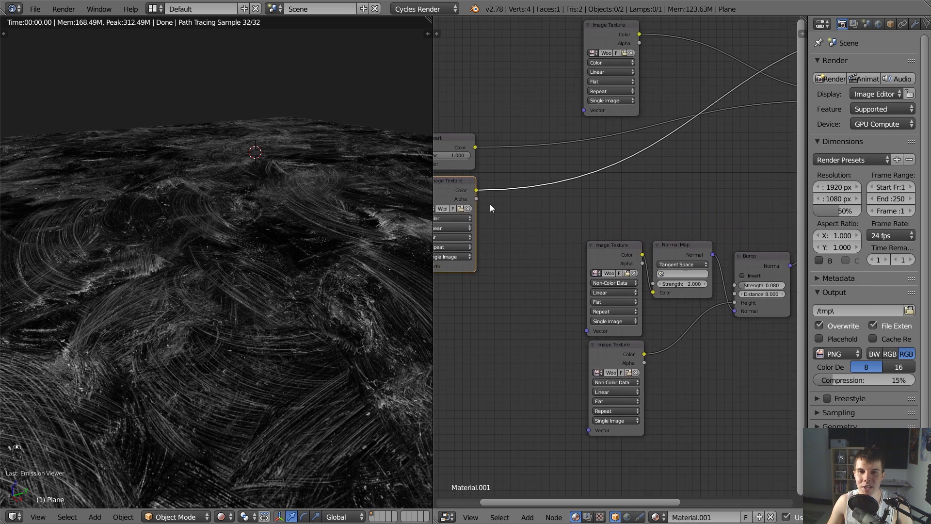
middle_click_drag(499, 204, 583, 193)
left_click(510, 124, "ctrl+shift")
left_click(502, 173, "ctrl+shift")
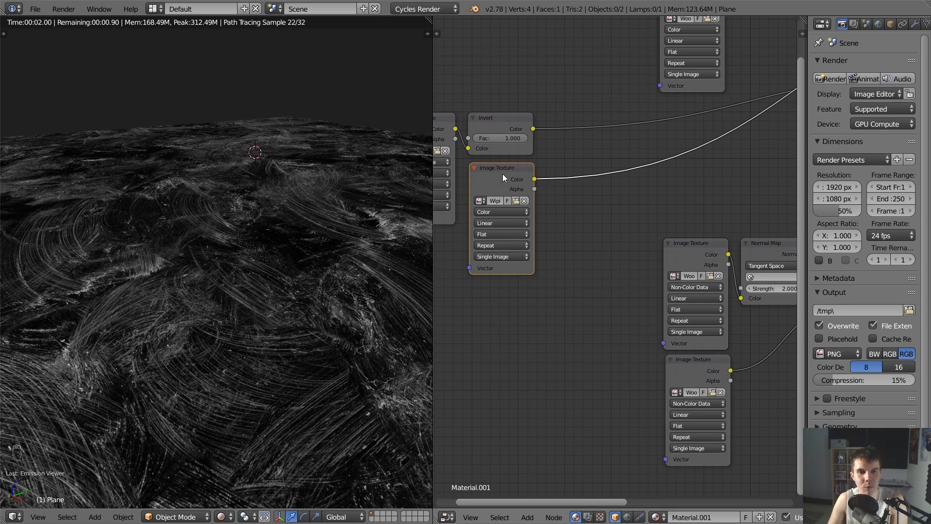
Insert a MixRGB node into the roughness connection after Invert and link the overlay's color to its Color2 input
key("shift+a")
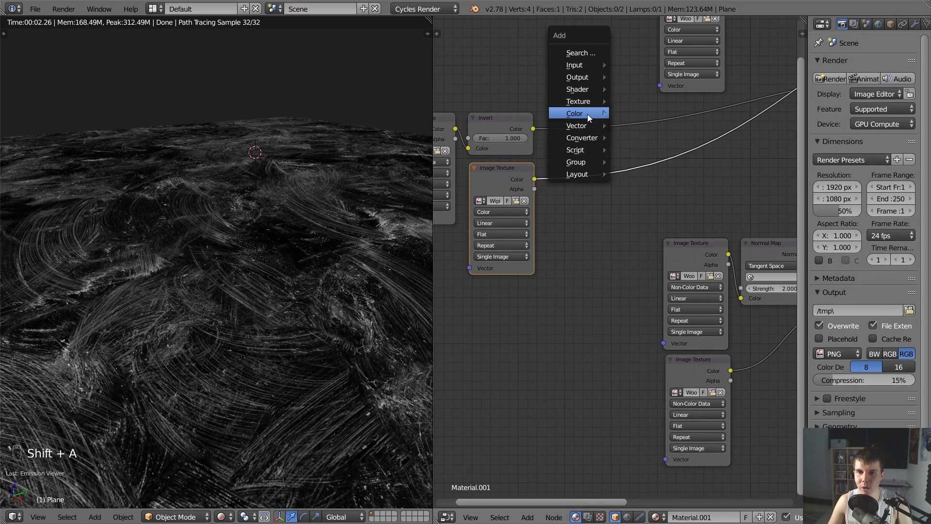
mouse_move(582, 113)
left_click(649, 177)
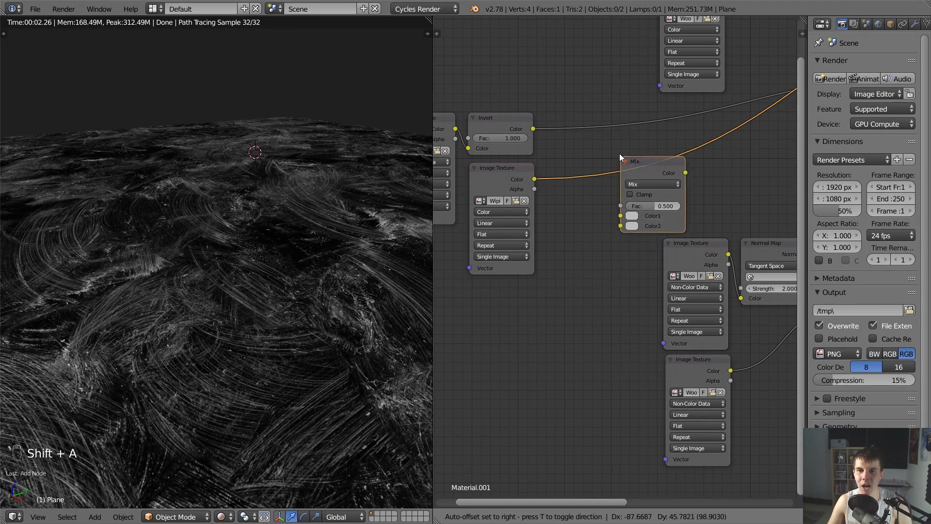
left_click(590, 89)
mouse_move(590, 148)
left_mouse_down()
mouse_move(582, 144)
mouse_move(589, 149)
left_mouse_up()
left_click_drag(535, 179, 590, 157)
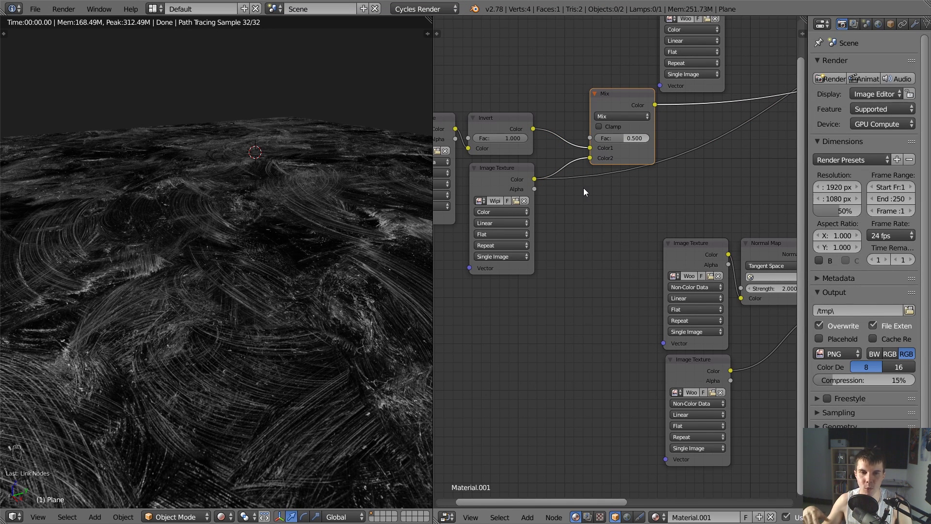
Set the mix node's blend type to Screen and preview its output on the plane
left_click(610, 116)
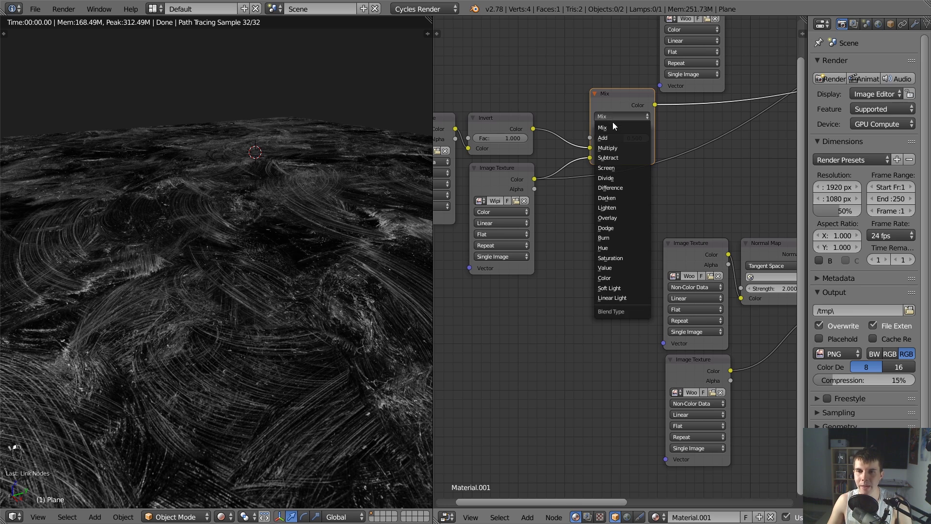
left_click(615, 167)
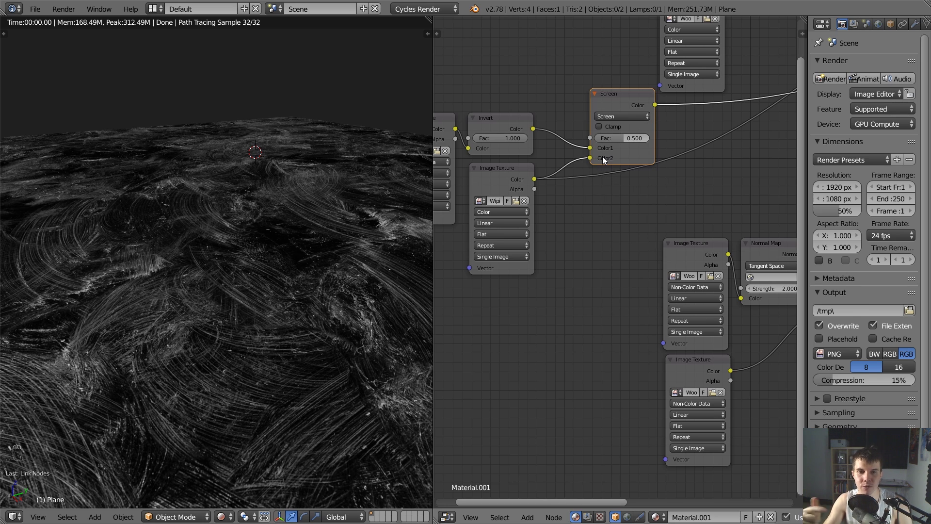
left_click(616, 117)
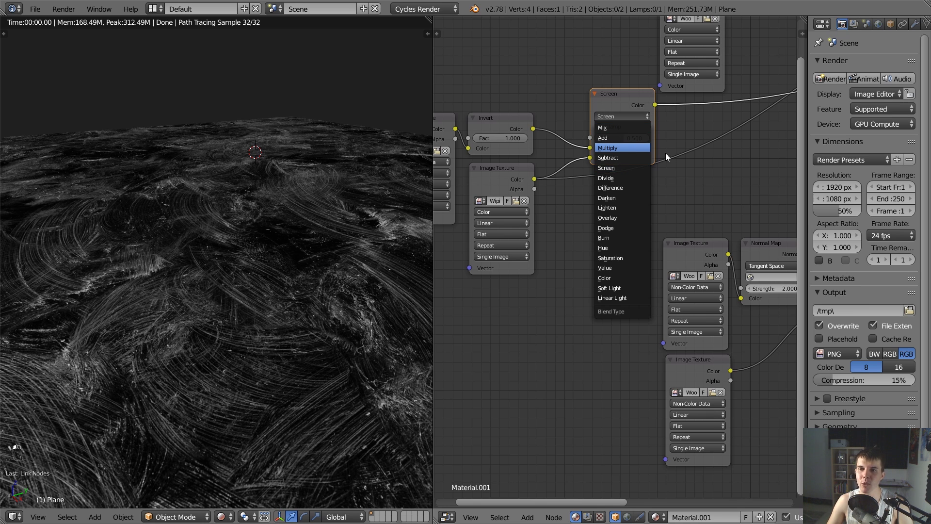
left_click(627, 166)
middle_click_drag(647, 124, 606, 160)
scroll(605, 160, "down", 2)
left_click(591, 142, "ctrl+shift")
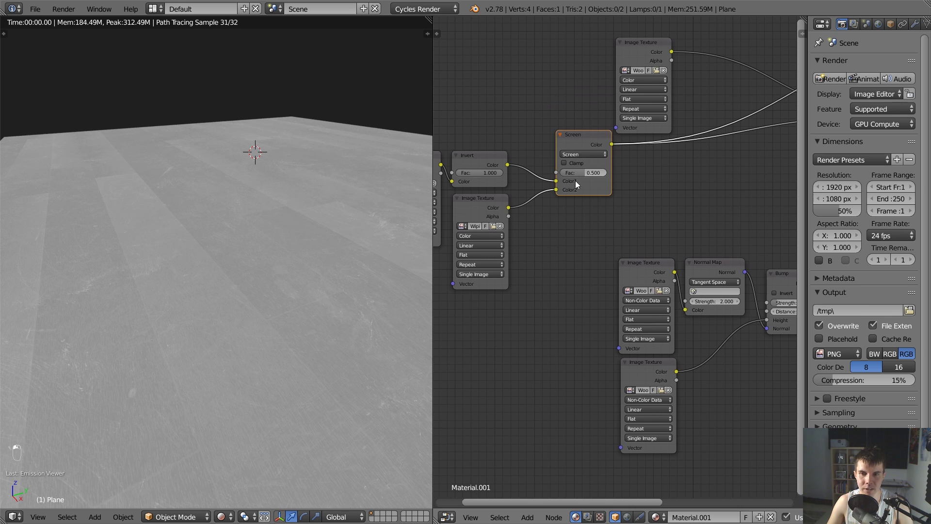
Compare the Screen mix at factor 0 with the Invert output, and set the Screen factor to 1.000
mouse_move(576, 174)
left_mouse_down()
mouse_move(567, 173)
mouse_move(584, 177)
left_mouse_up()
scroll(584, 177, "up", 2)
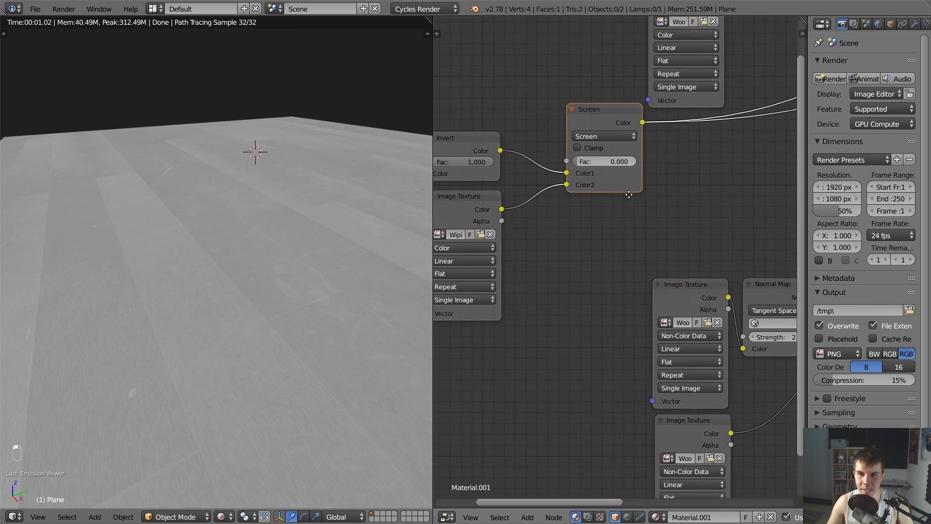
left_click(492, 151, "ctrl+shift")
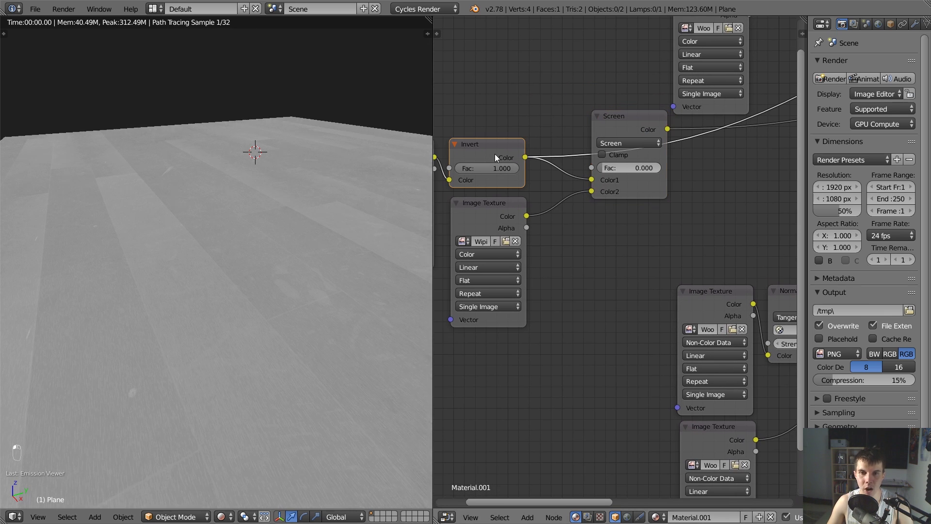
left_click(650, 118, "ctrl+shift")
left_click_drag(629, 168, 662, 168)
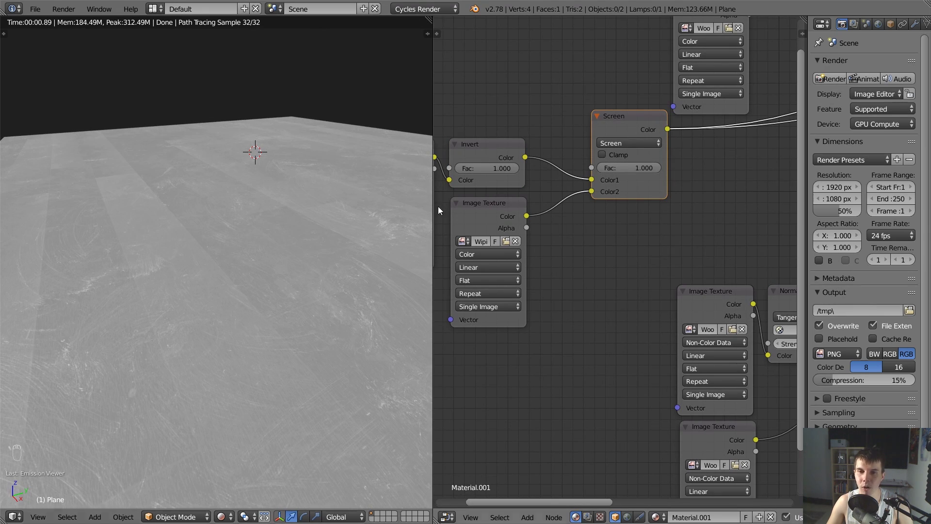
View more of the plane and display the PBR Dielectric shader on it again
left_click_drag(472, 204, 471, 201)
middle_click_drag(264, 242, 247, 226)
scroll(630, 180, "down", 2)
middle_click_drag(690, 207, 564, 209)
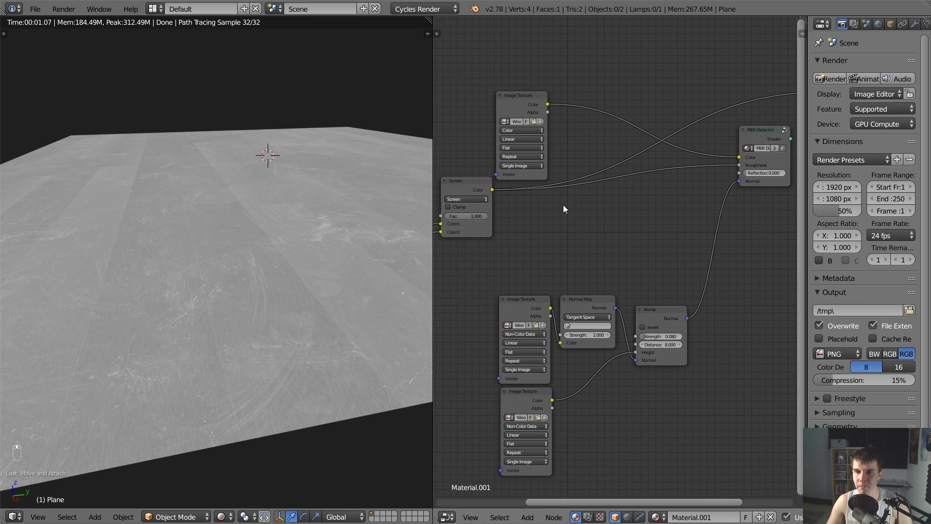
middle_click_drag(734, 154, 671, 136)
left_click(699, 119, "ctrl+shift")
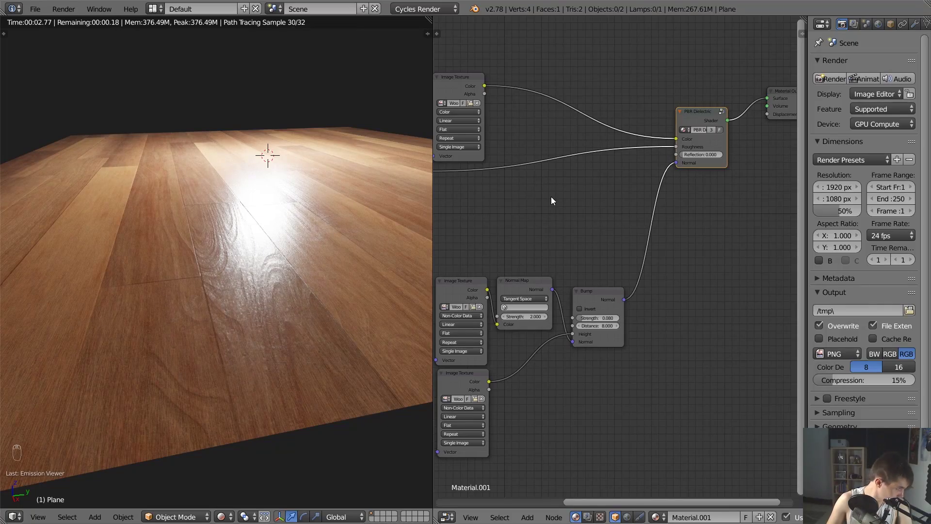
Vary the Screen factor and return it to 1.000 while examining the overlay's effect on the floor's reflection
middle_click_drag(552, 194, 729, 202)
scroll(729, 203, "up", 2)
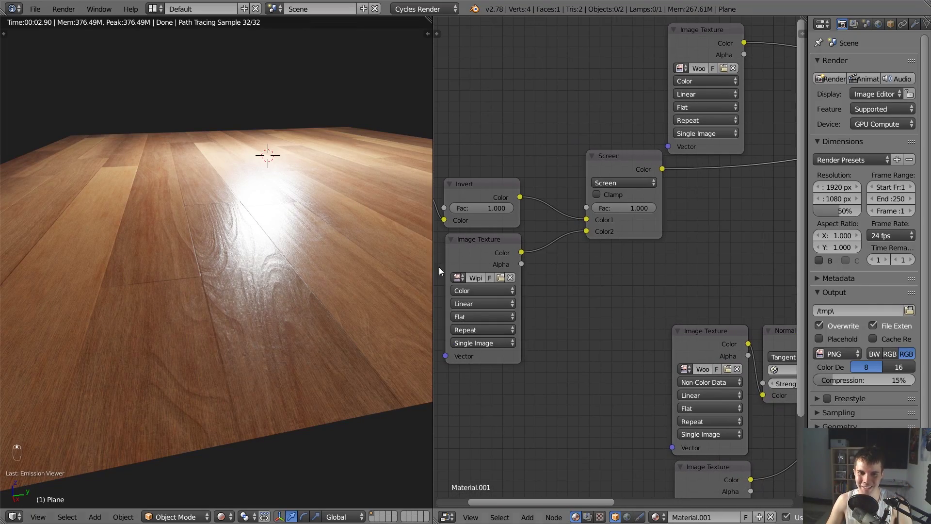
middle_click_drag(421, 266, 135, 245)
mouse_move(646, 209)
left_mouse_down()
mouse_move(603, 209)
mouse_move(659, 209)
left_mouse_up()
middle_click_drag(307, 294, 290, 296)
left_click_drag(625, 208, 660, 208)
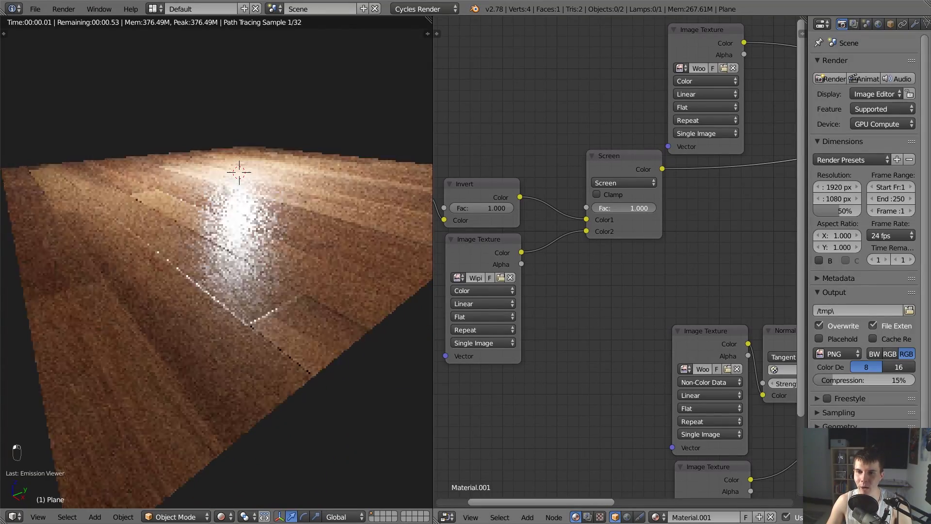
middle_click_drag(412, 252, 334, 268)
scroll(342, 267, "up", 2)
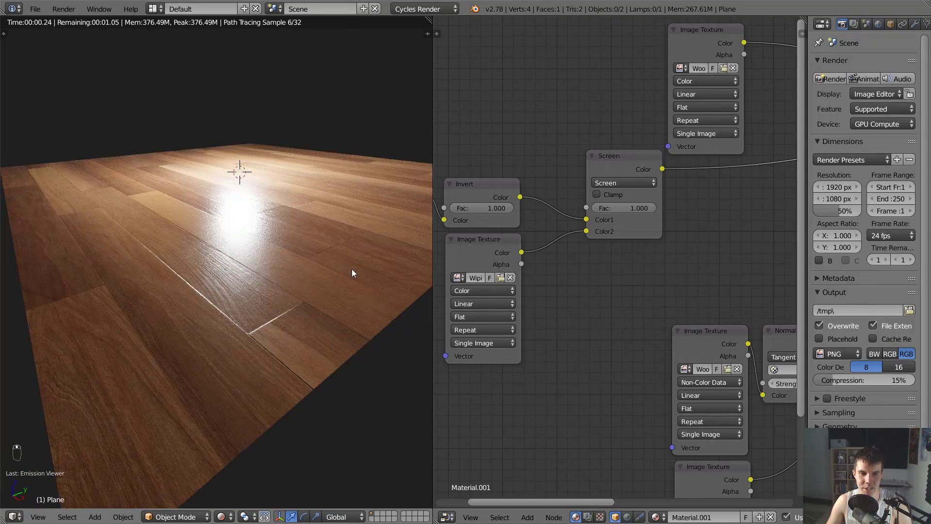
scroll(348, 270, "up", 3)
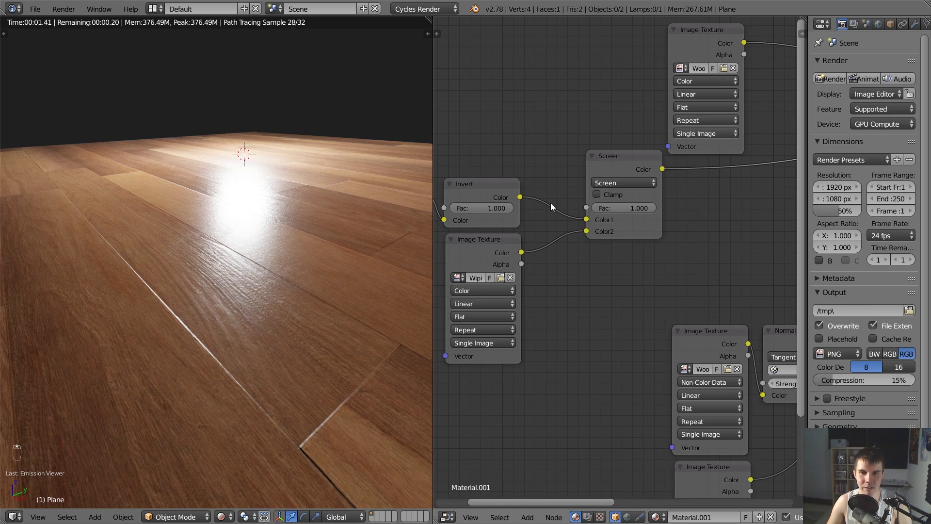
Spread the Screen and overlay nodes apart and insert a Less/More Slider group between Invert and Screen
left_click_drag(616, 172, 681, 184)
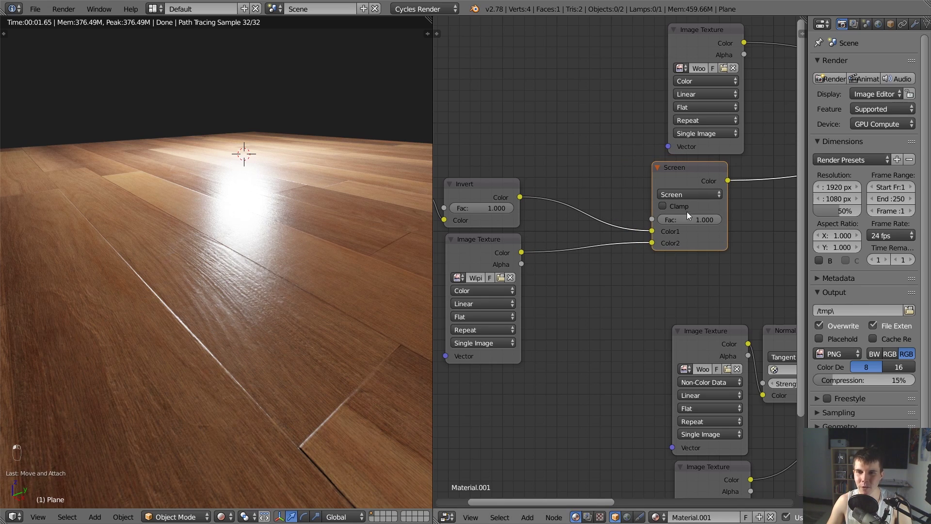
scroll(604, 218, "down", 1)
left_click_drag(504, 252, 494, 293)
key("shift+a")
mouse_move(517, 325)
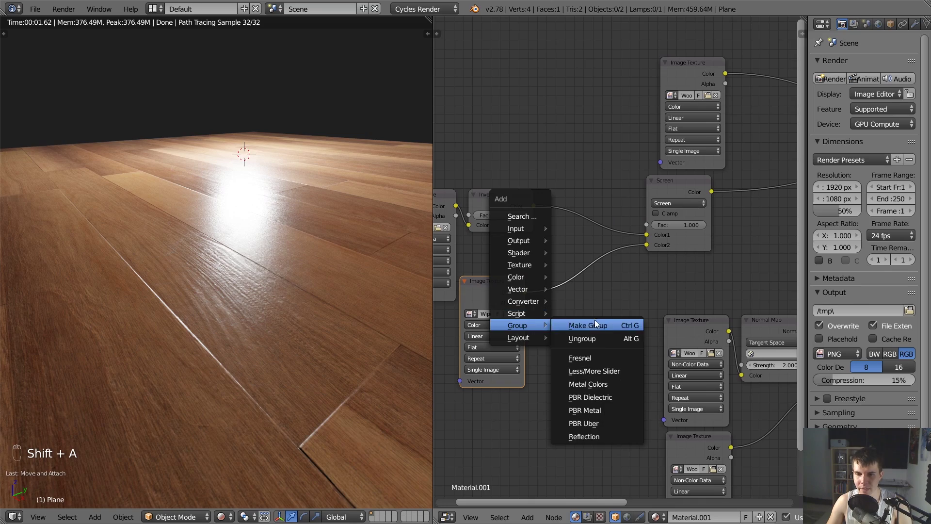
left_click(594, 370)
left_click(549, 184)
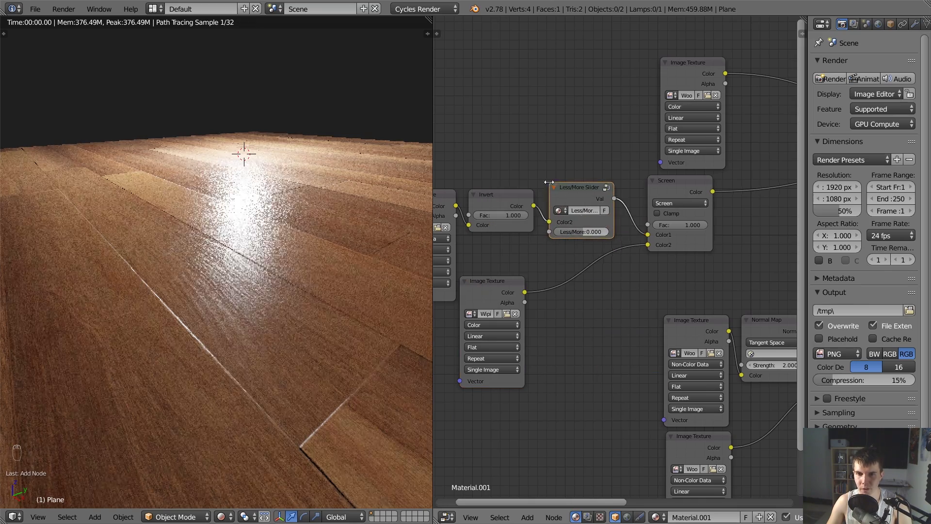
Set the Less/More Slider to -0.200 and preview the Screen mix on the plane
scroll(599, 213, "up", 3)
left_click_drag(615, 224, 607, 223)
middle_click_drag(723, 176, 644, 164)
left_click(646, 156, "ctrl+shift")
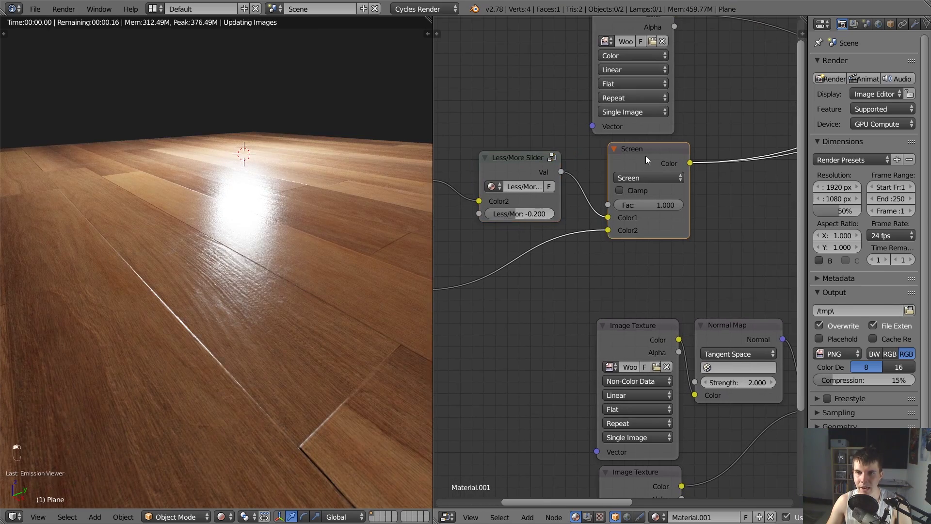
scroll(674, 202, "down", 3)
middle_click_drag(714, 199, 507, 234)
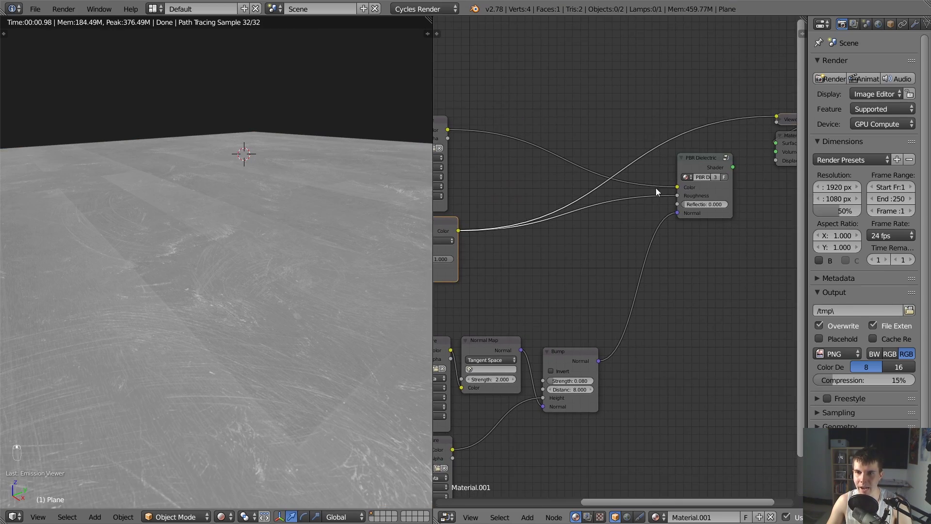
Switch the plane back to the PBR Dielectric shader and examine the floor's reflection from another angle
left_click(707, 167, "ctrl+shift")
middle_click_drag(545, 199, 643, 184)
middle_click_drag(520, 214, 588, 195)
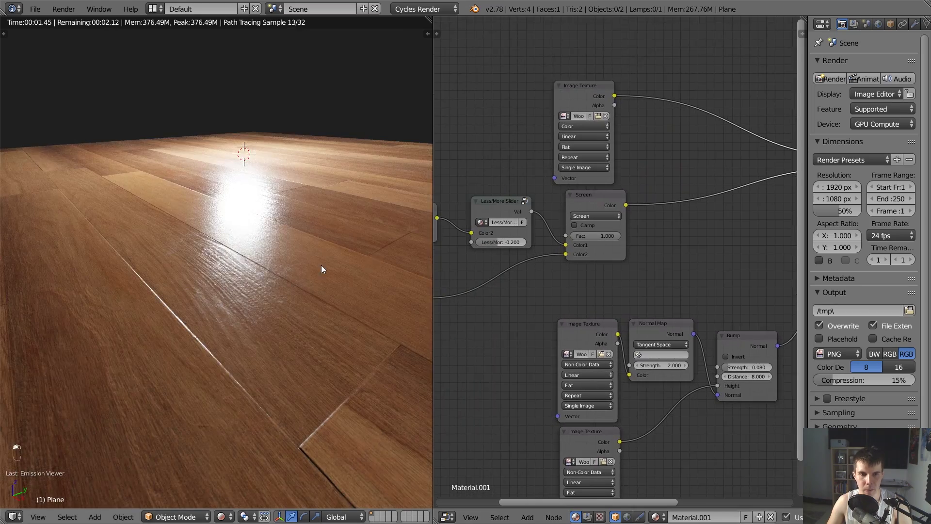
middle_click_drag(321, 265, 295, 267)
Try a Screen factor of 2 and examine the floor's reflection from several distances
left_click(593, 236)
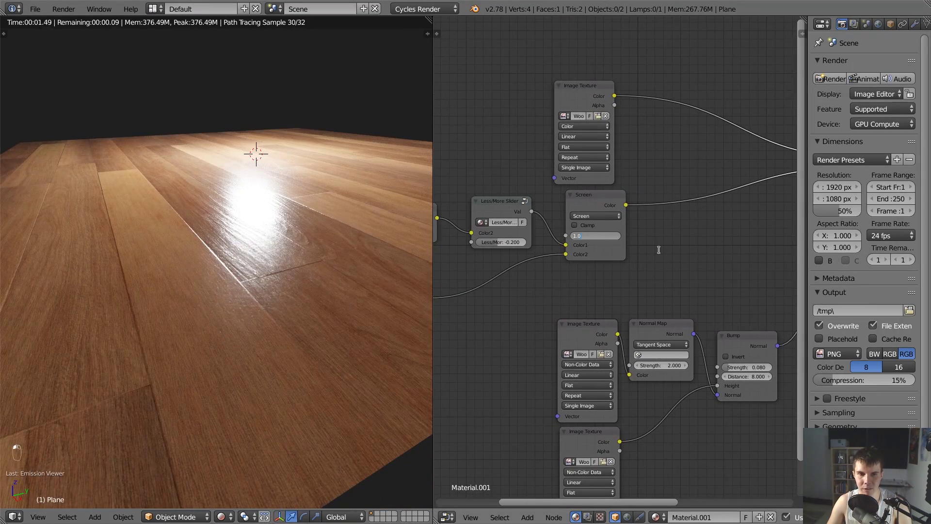
type("2")
key("Return")
scroll(302, 282, "down", 4)
middle_click_drag(302, 282, 316, 265)
scroll(310, 273, "up", 3)
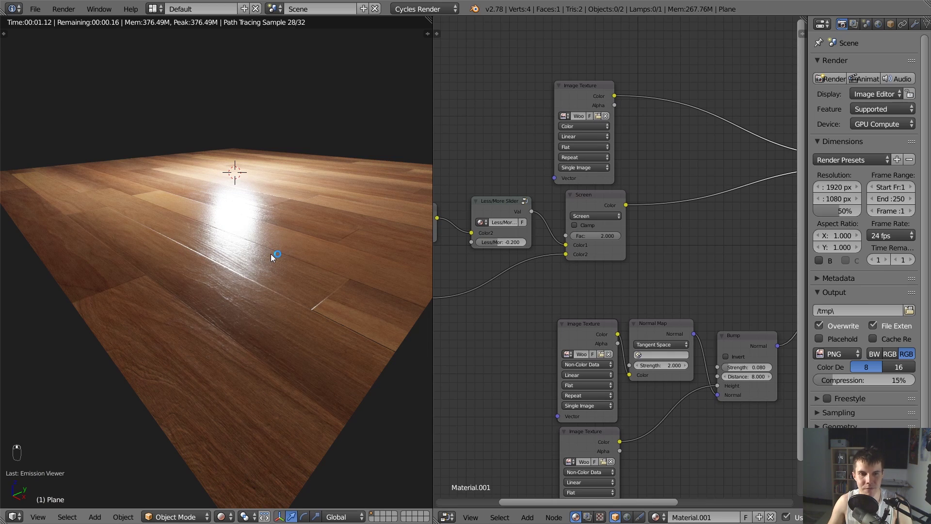
scroll(267, 257, "up", 3)
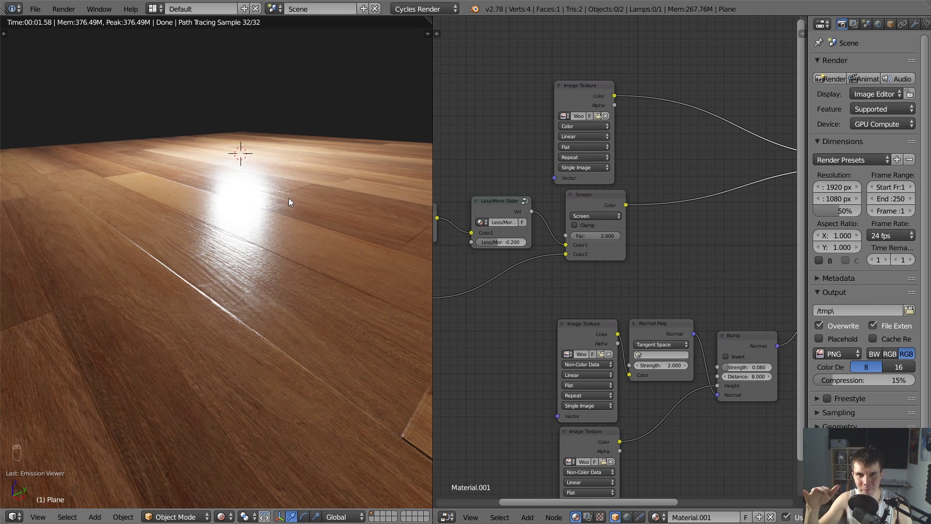
Return the Screen factor to 1.000, set the Less/More Slider to -0.300, and check the floor at a low angle
left_click(512, 209)
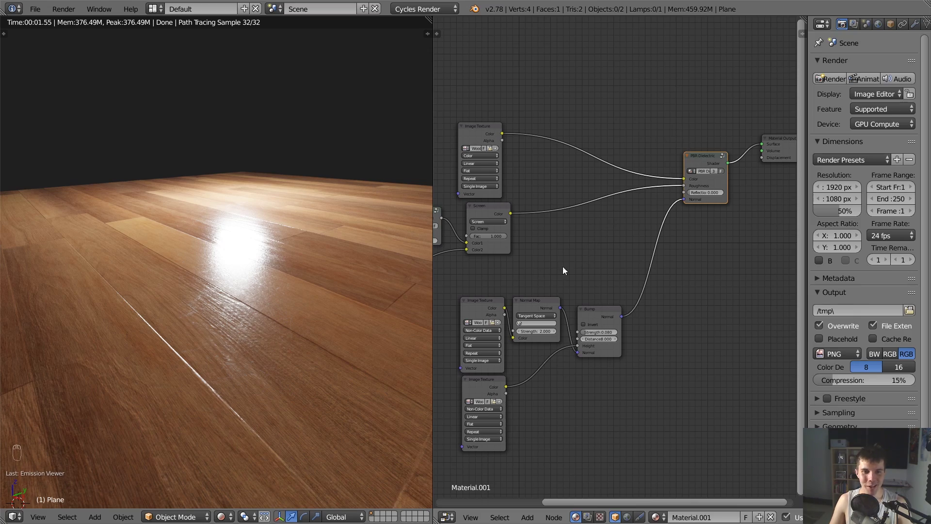
middle_click_drag(330, 348, 321, 351)
middle_click_drag(562, 244, 703, 236)
scroll(634, 213, "up", 2)
middle_click_drag(266, 289, 298, 275)
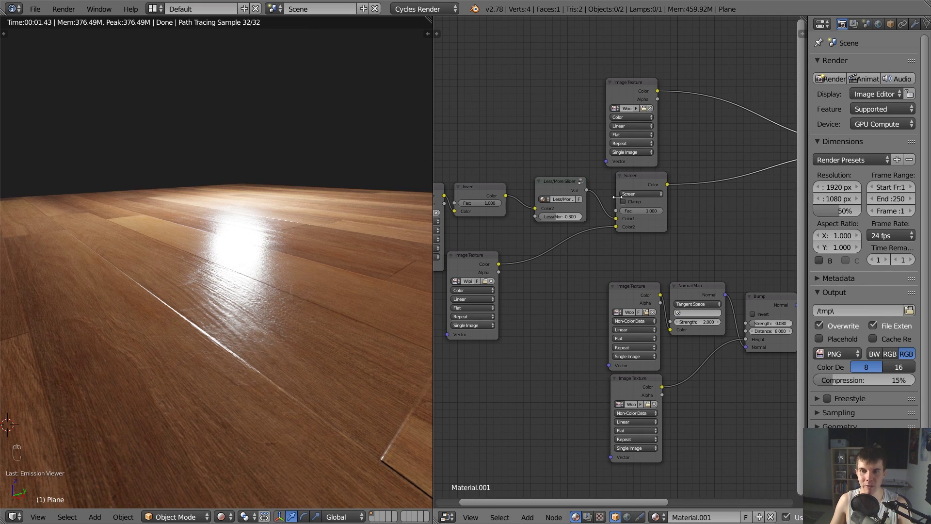
Preview the Less/More Slider and Screen outputs in turn, and return to the PBR Dielectric shader
left_click(560, 188, "ctrl+shift")
middle_click_drag(700, 191, 636, 197)
left_click(588, 191, "ctrl+shift")
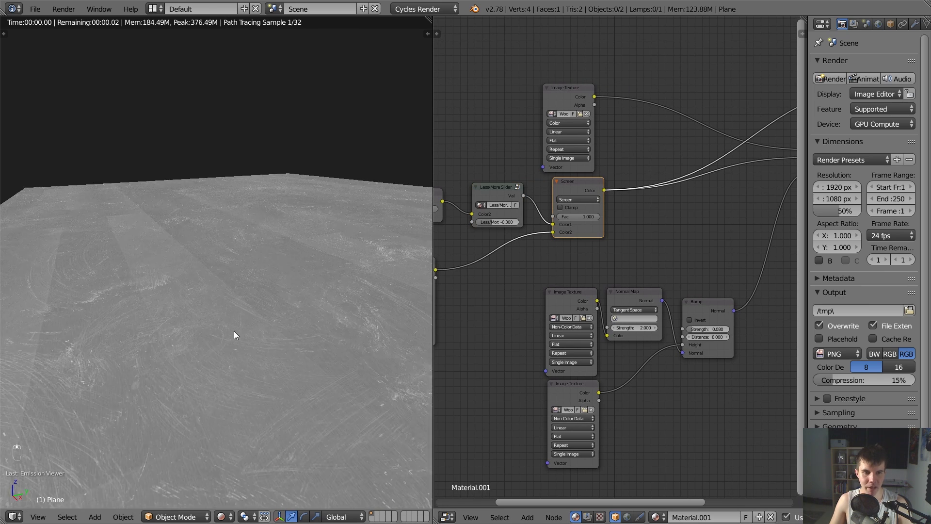
middle_click_drag(740, 177, 640, 187)
left_click(657, 144, "ctrl+shift")
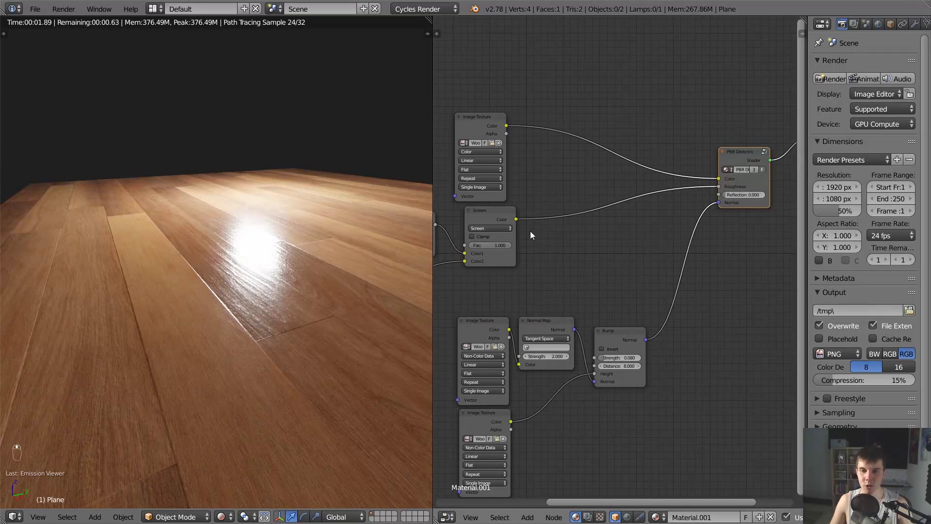
Nudge the wood color texture node slightly away from the Screen node
middle_click_drag(531, 235, 557, 245)
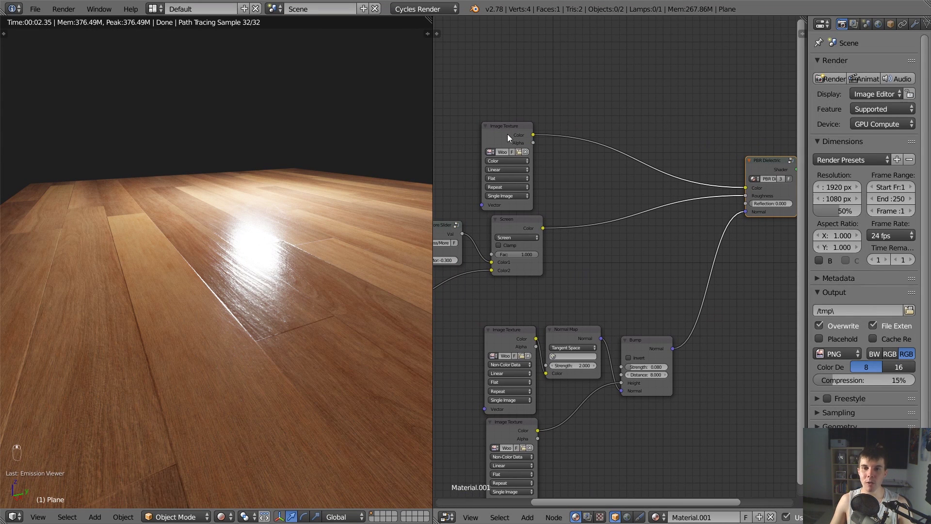
left_click_drag(507, 134, 522, 129)
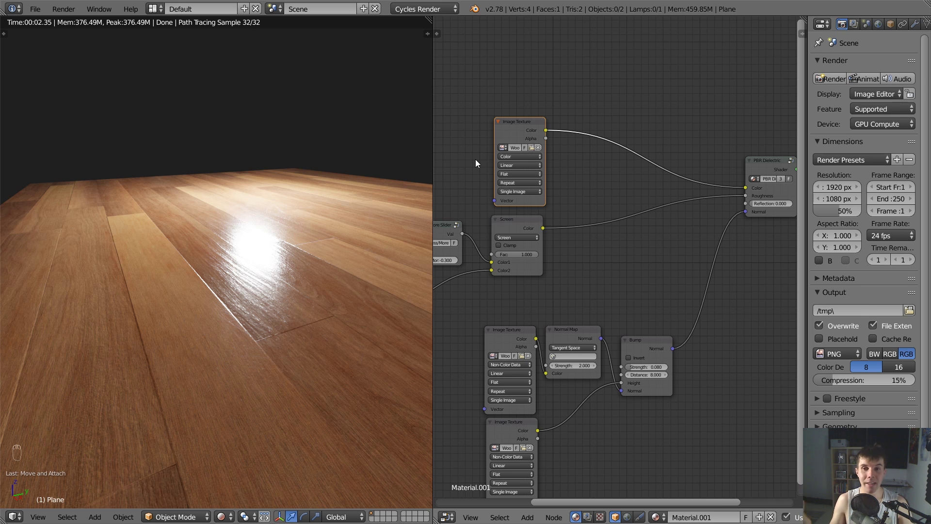
scroll(566, 164, "down", 2)
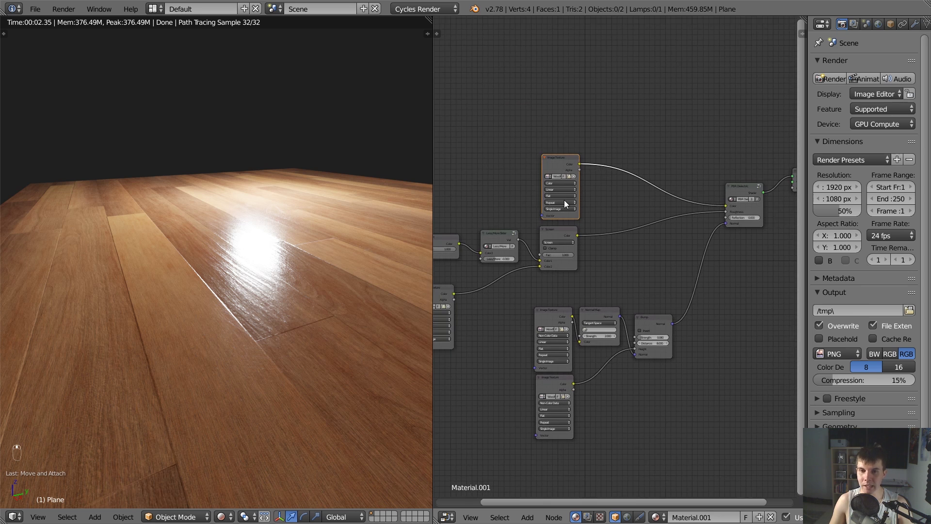
scroll(564, 200, "up", 2)
middle_click_drag(563, 200, 605, 185)
middle_click_drag(490, 235, 552, 200)
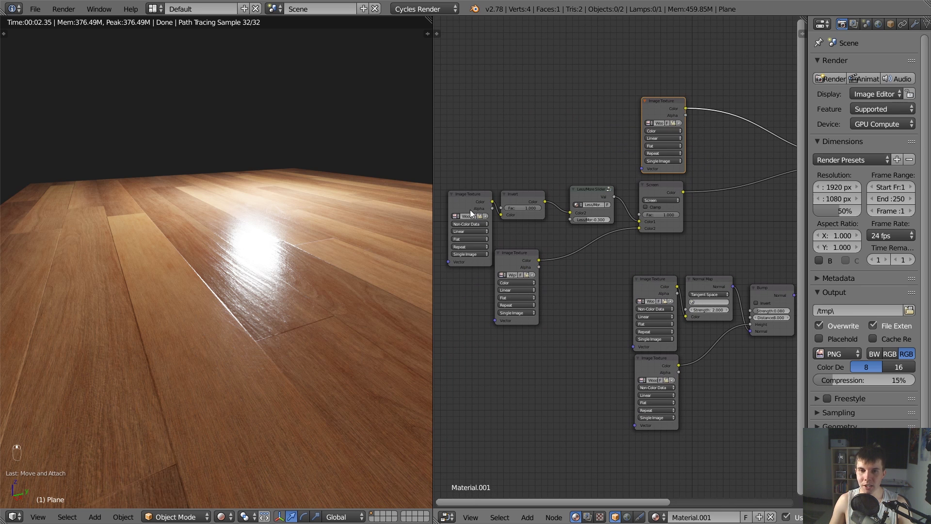
Preview the original roughness texture and the Wiping Residue overlay on the plane in turn
left_click(470, 211, "ctrl+shift")
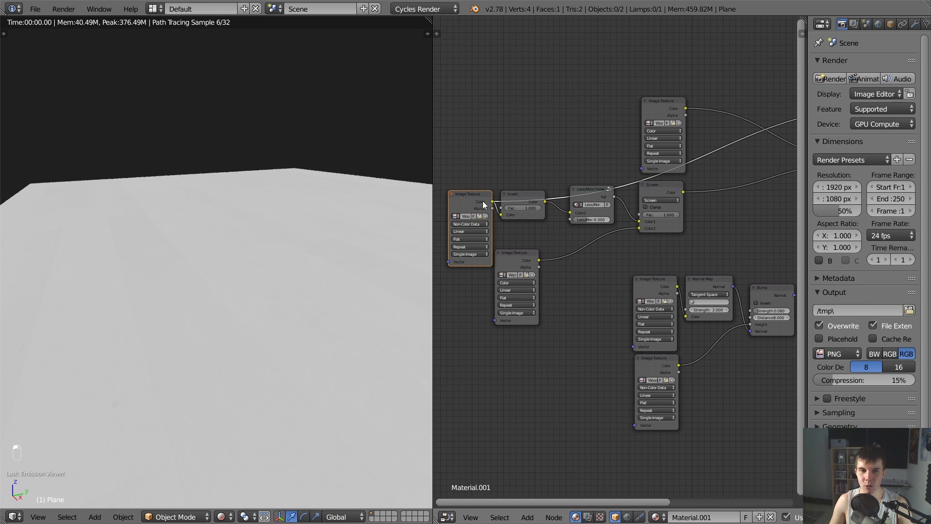
left_click(520, 263, "ctrl+shift")
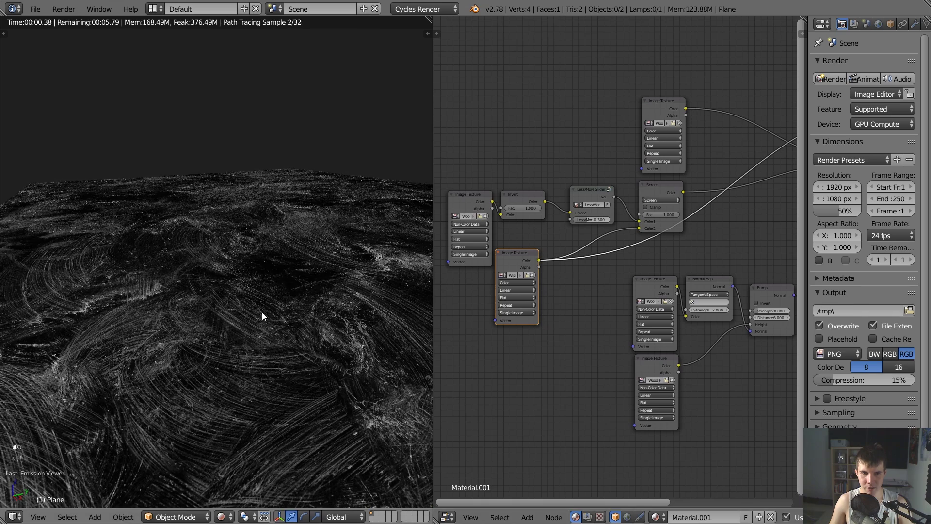
middle_click_drag(690, 260, 658, 271)
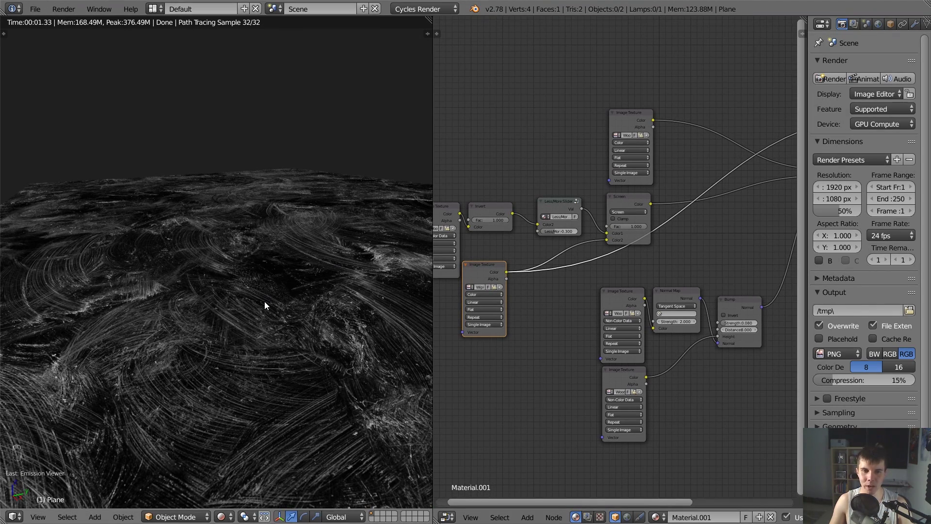
Switch to Chrome and bring up the Poliigon surface imperfections textures
key("alt+Tab")
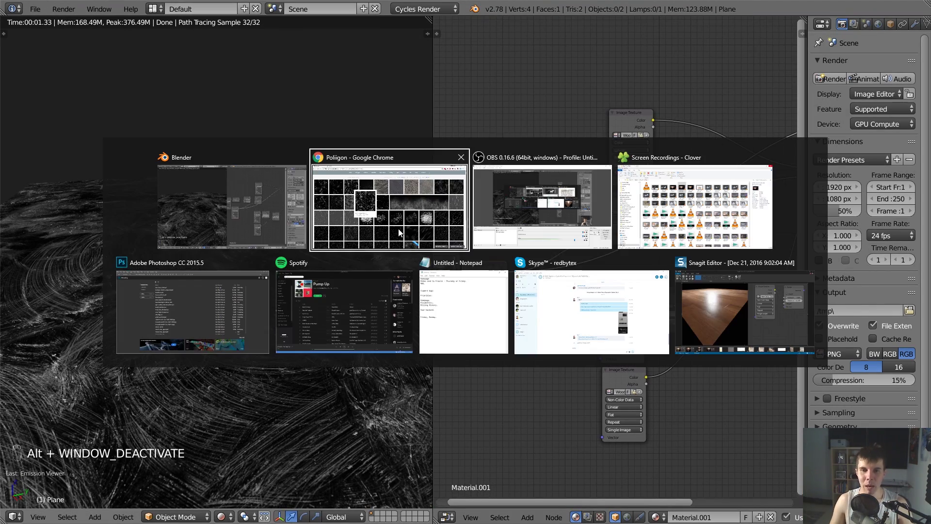
left_click(399, 233)
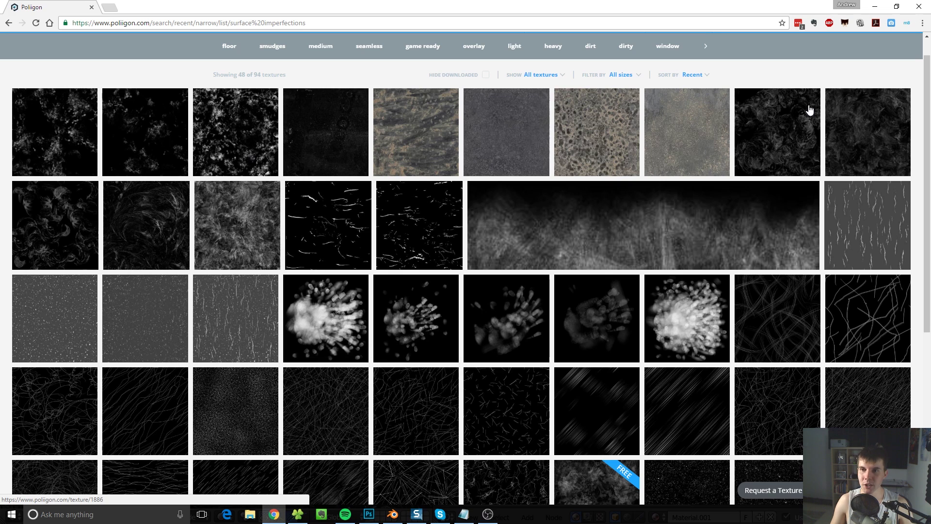
Examine the floor smudges overlays, including an enlarged preview of Floor Smudges Heavy 001
mouse_move(261, 155)
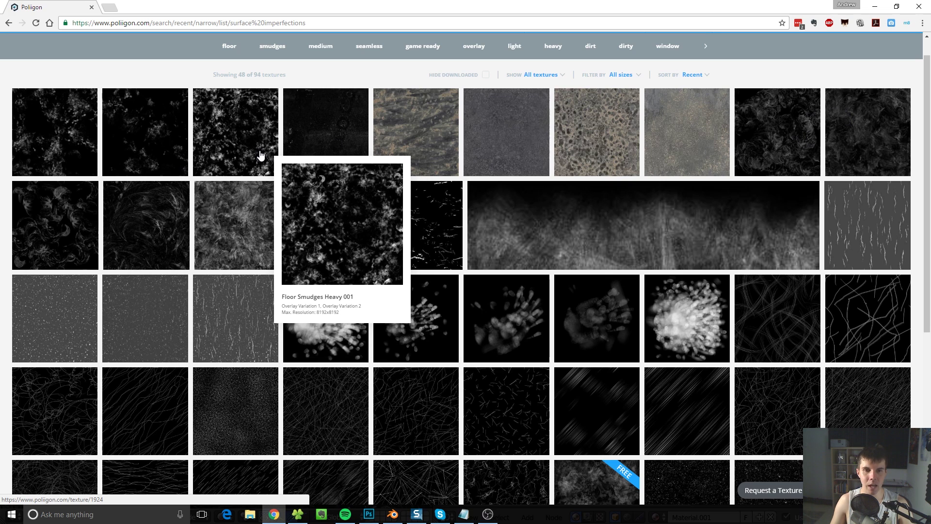
mouse_move(49, 138)
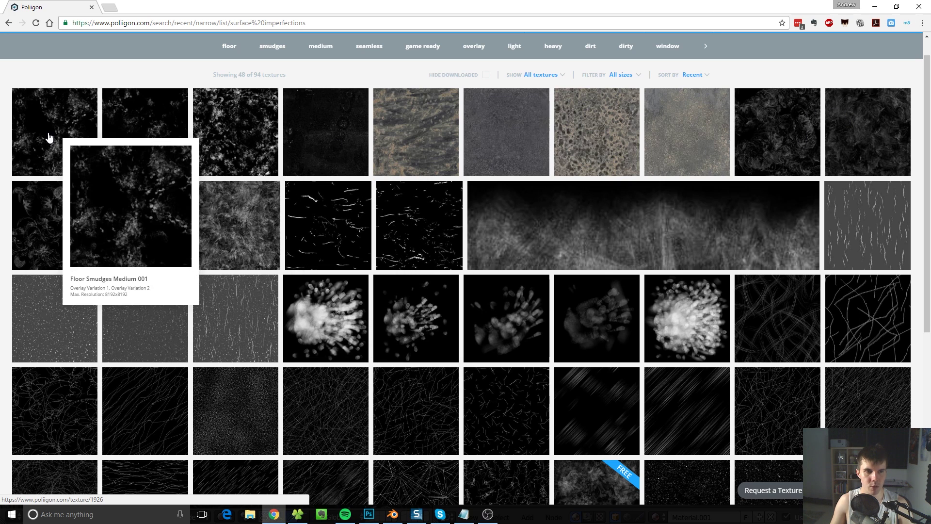
left_click(264, 123)
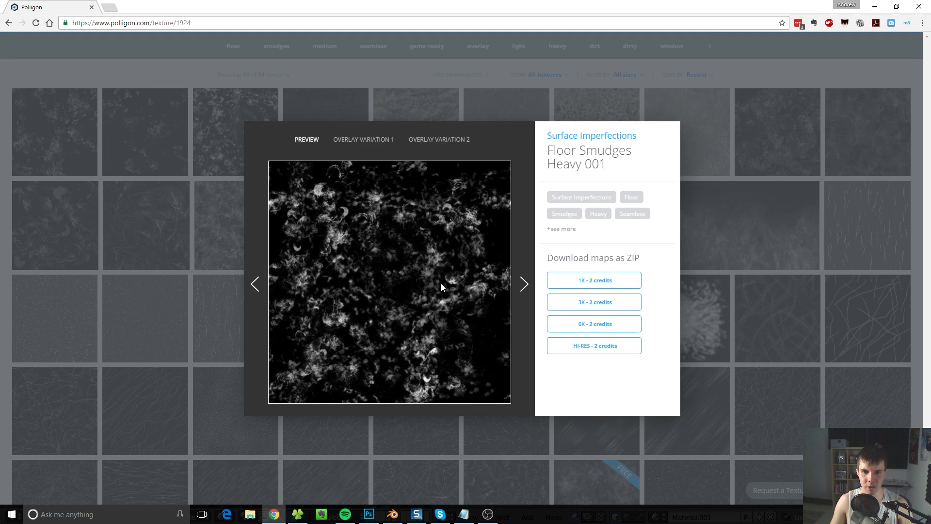
mouse_move(380, 293)
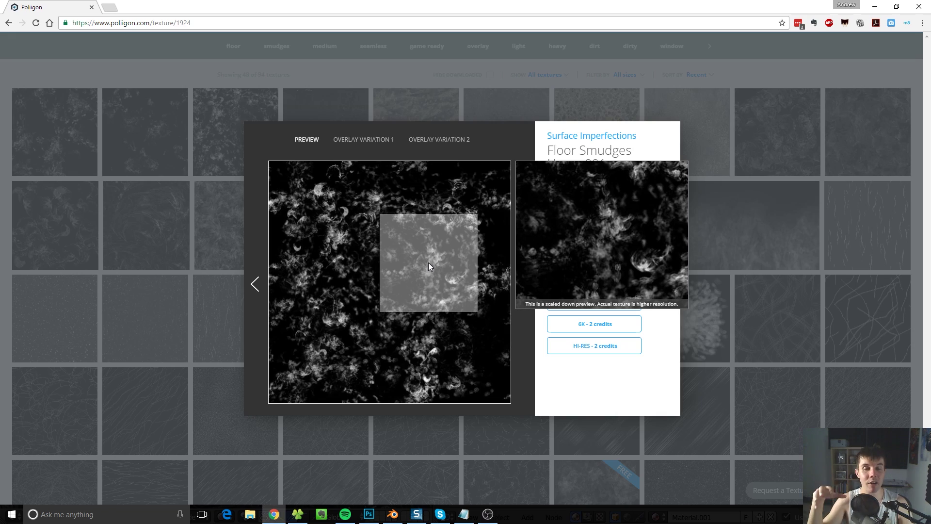
key("Escape")
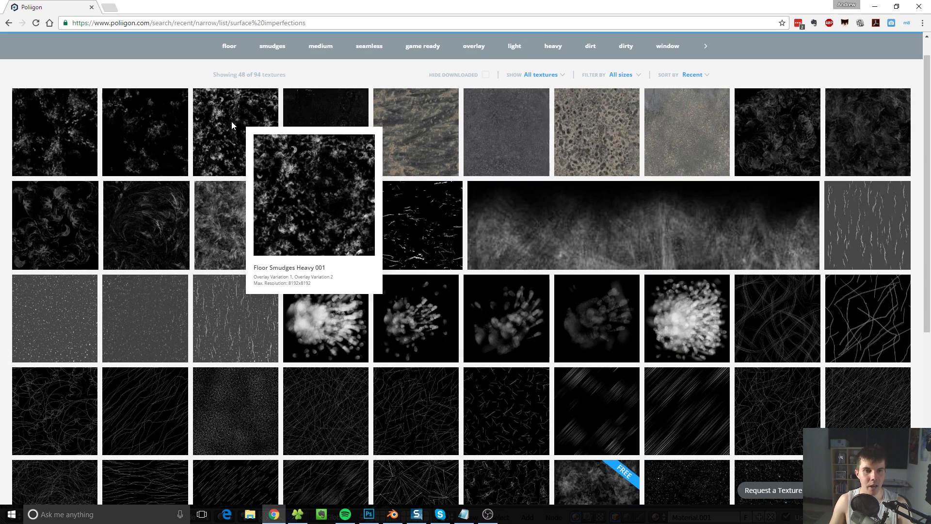
Download Overlay Variation 1 of Floor Smudges Heavy 001 at 6144x6144 and close its details
left_click(238, 120)
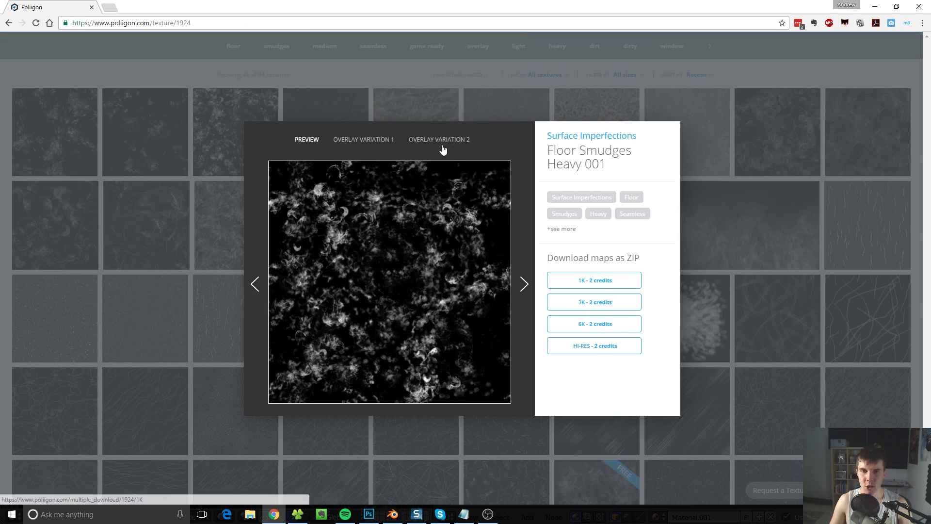
left_click(385, 140)
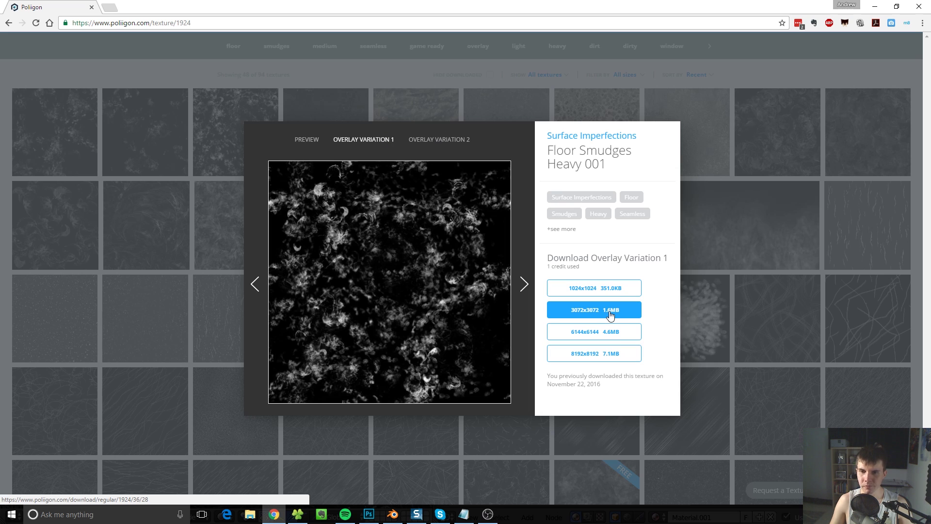
left_click(606, 333)
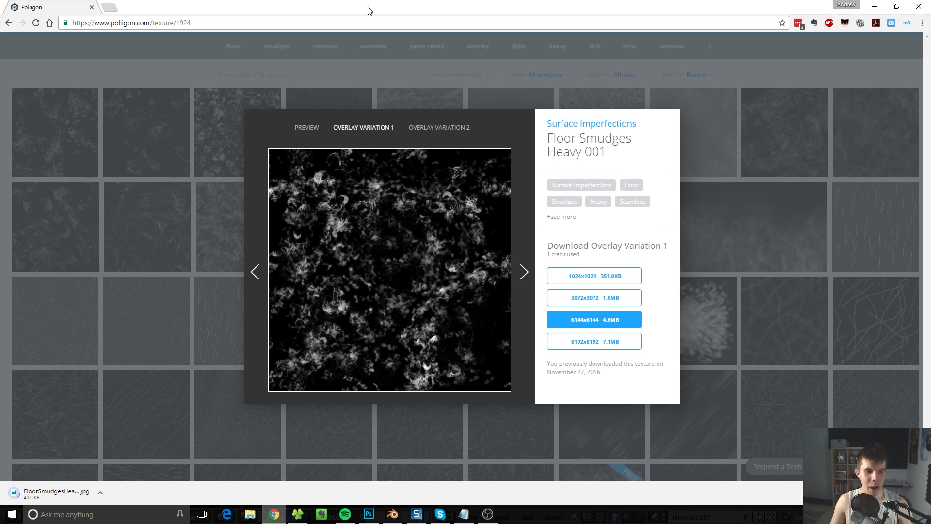
left_click(368, 56)
Switch to Blender, preview the wood color texture on the plane, and return to the PBR Dielectric shader
key("alt+Tab")
scroll(669, 185, "down", 1)
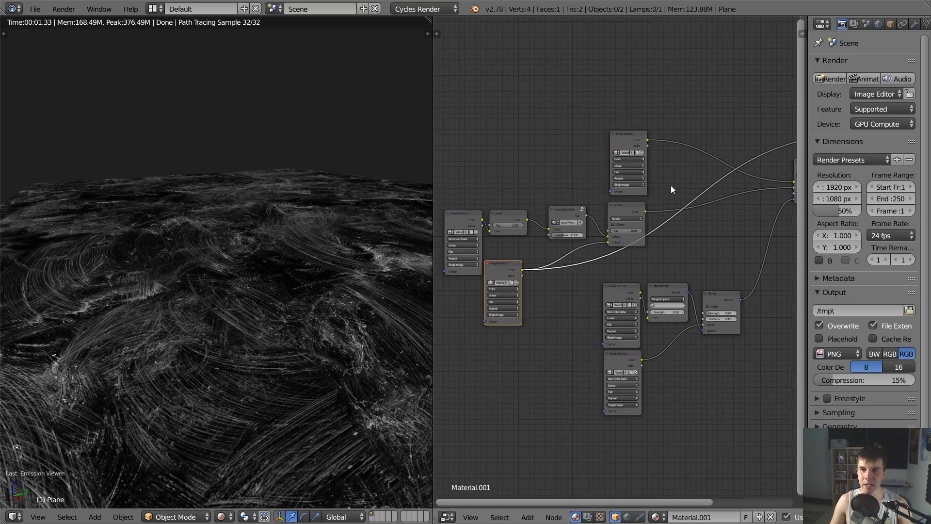
middle_click_drag(645, 150, 541, 136)
left_click(536, 138, "ctrl+shift")
scroll(513, 98, "up", 1)
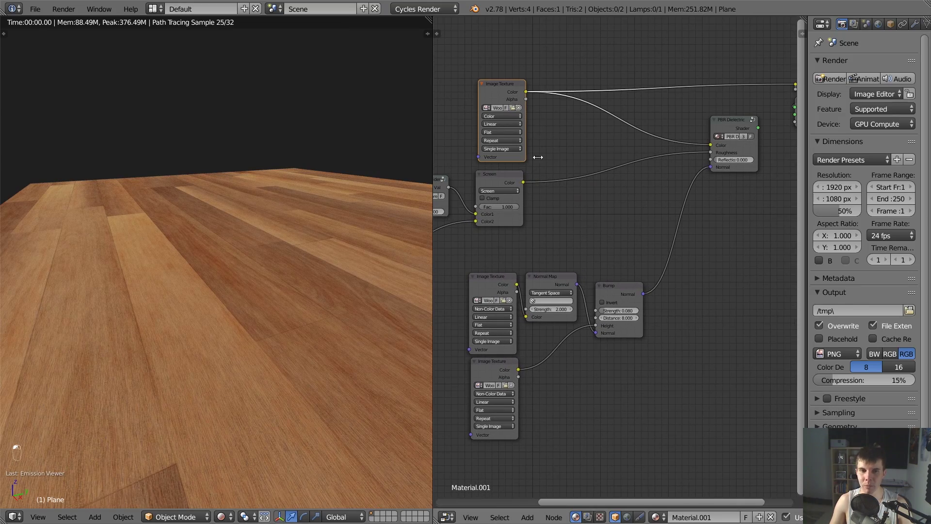
left_click(736, 121, "ctrl+shift")
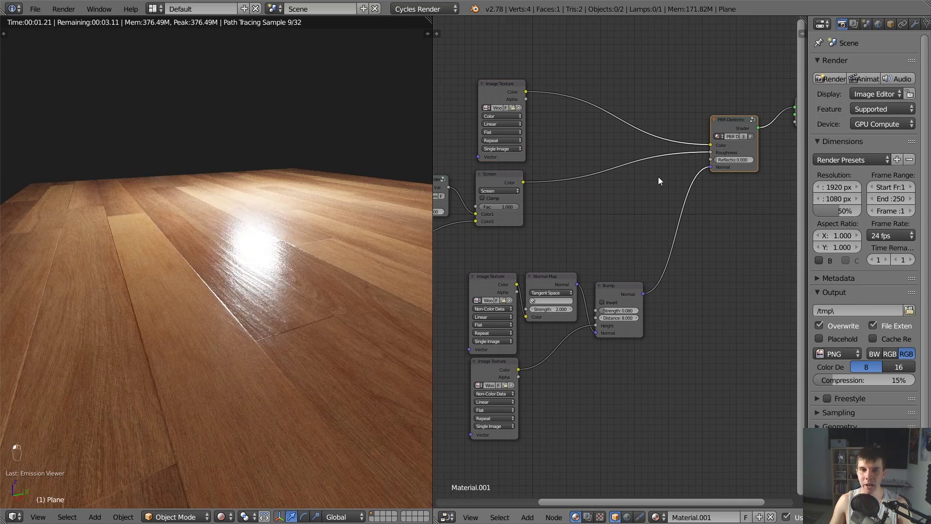
Bring the downloaded Floor Smudges image from Chrome into Blender's node tree as an image texture above the wood color texture
key("alt+Tab")
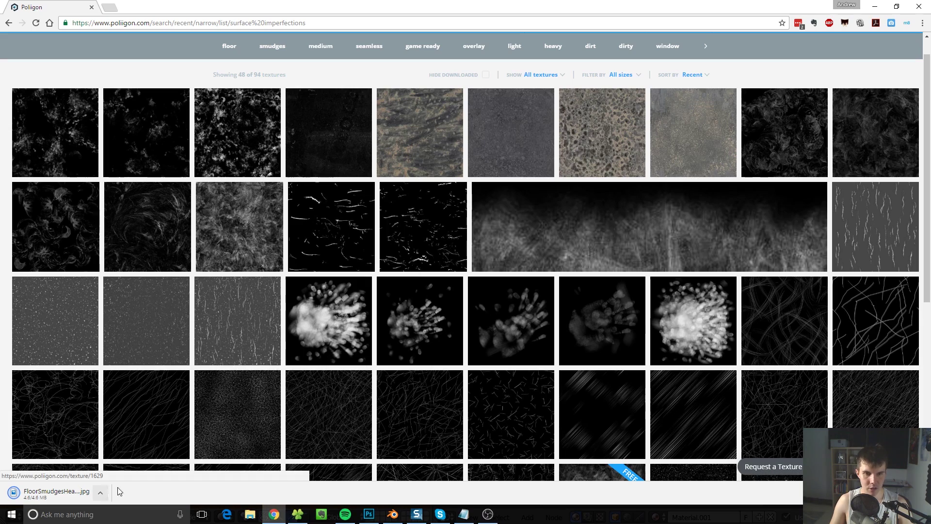
left_click_drag(68, 493, 573, 30)
middle_click_drag(567, 53, 526, 147)
left_click_drag(553, 101, 474, 96)
middle_click_drag(484, 141, 554, 136)
middle_click_drag(497, 241, 563, 272)
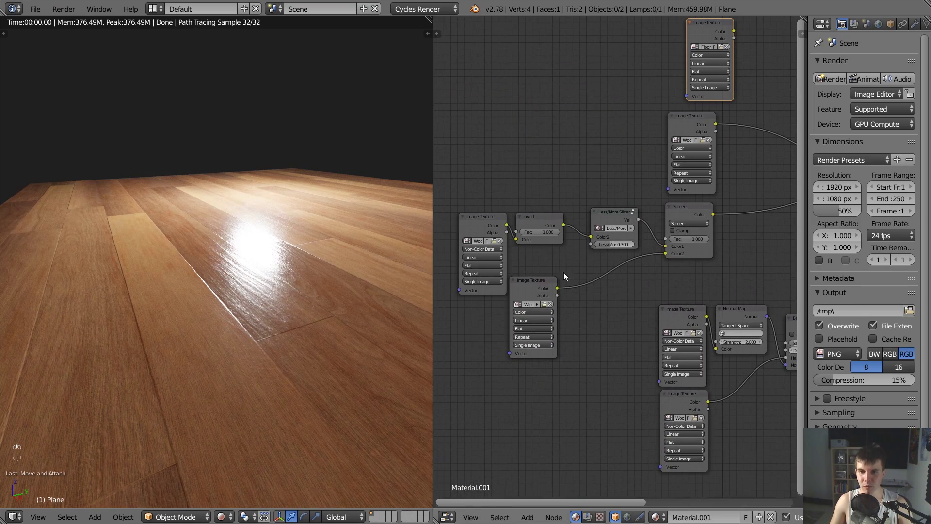
Preview the Wiping Residue overlay and the wood color texture on the plane in turn
left_click(532, 282, "ctrl+shift")
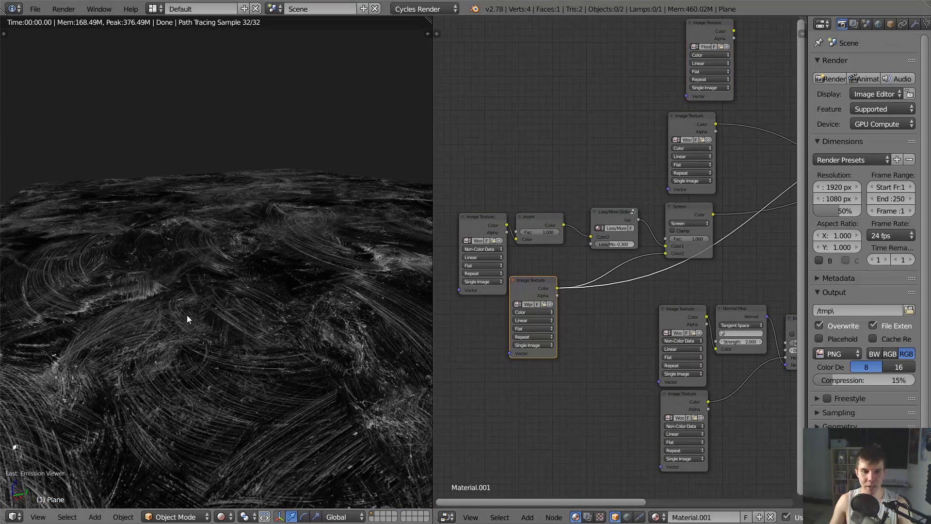
middle_click_drag(684, 124, 499, 142)
left_click(501, 144, "ctrl+shift")
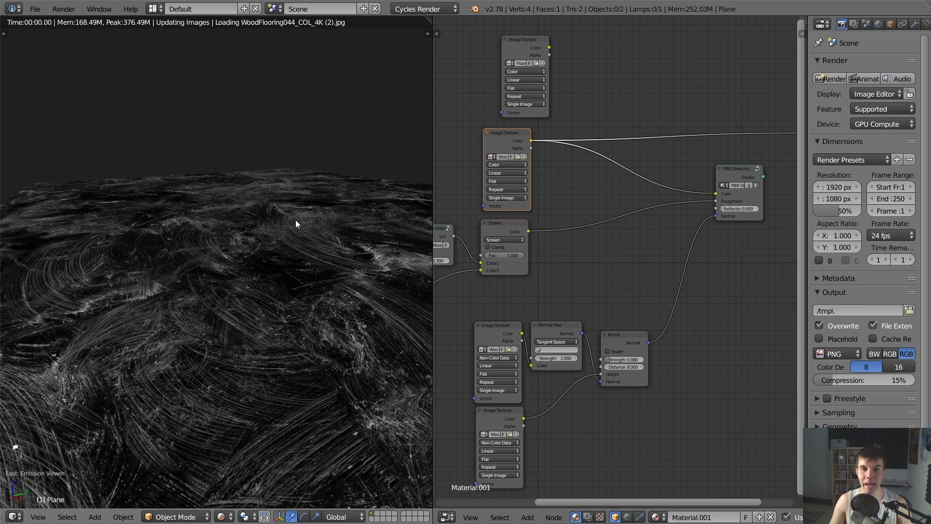
Duplicate the Screen node and insert the copy between the wood color texture and the PBR Dielectric color input
left_click(510, 232)
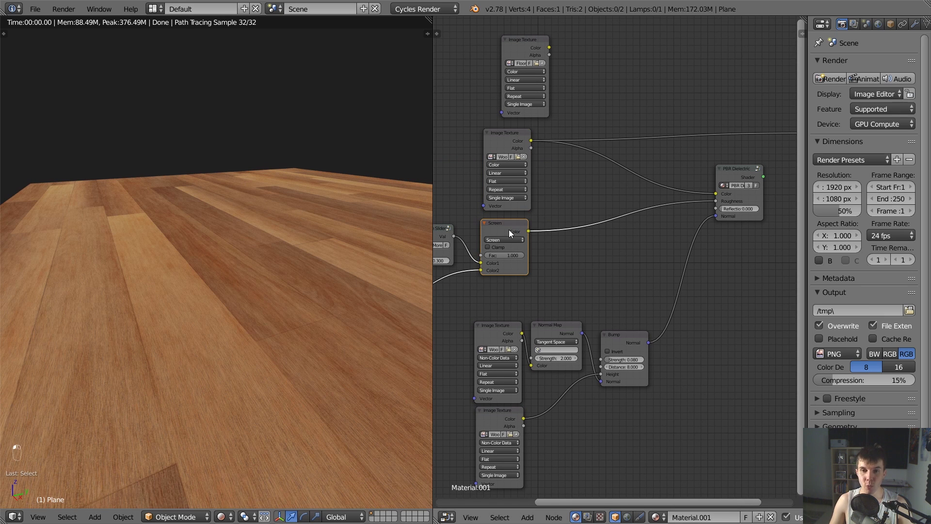
key("shift+d")
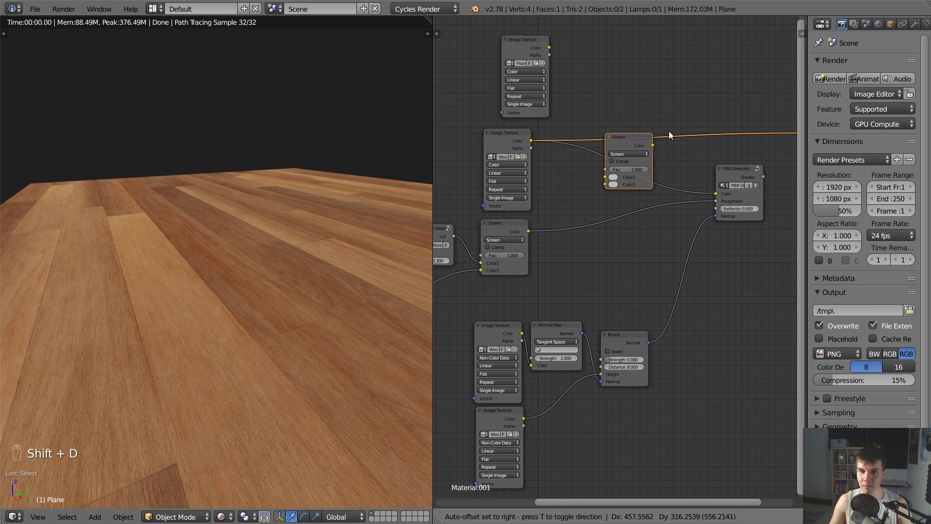
left_click(664, 140)
key("g")
left_click(666, 120)
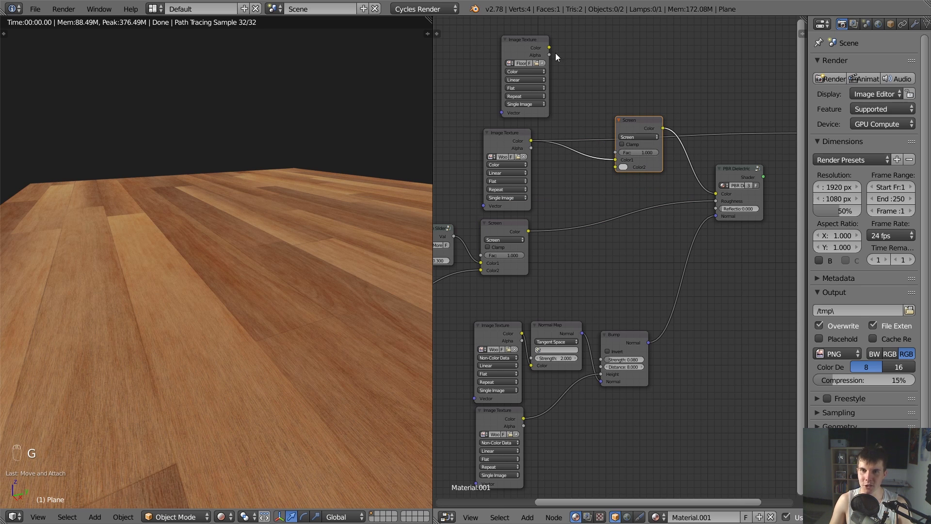
Link the Floor Smudges color to the new Screen node's Color2 and set that texture to Non-Color Data
left_click_drag(549, 47, 616, 167)
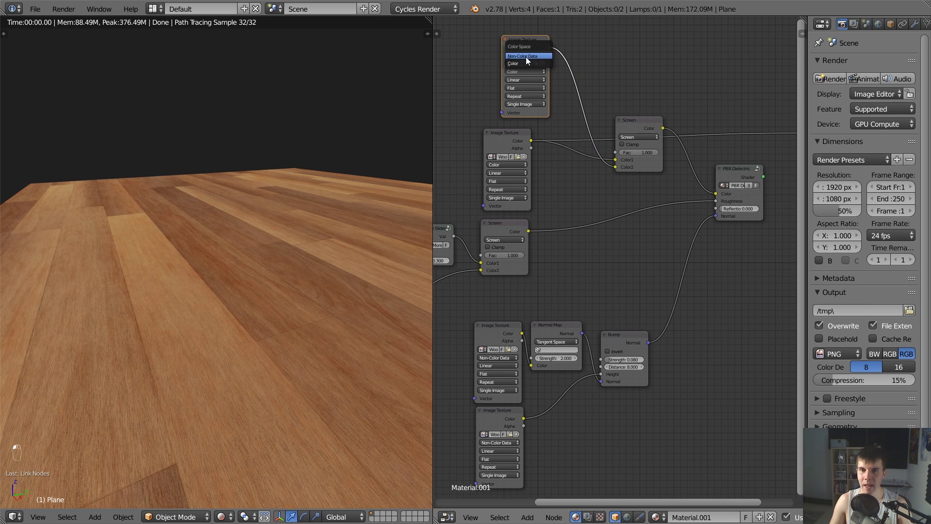
left_click(526, 58)
Preview the roughness Screen node's output on the plane and set the Wiping Residue texture to Non-Color Data
middle_click_drag(534, 185, 681, 124)
left_click(507, 244, "ctrl+shift")
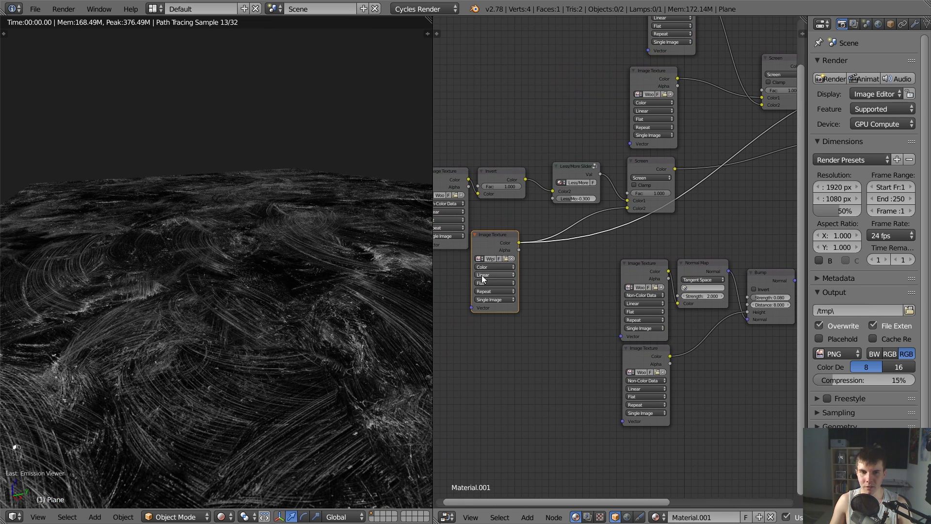
left_click(661, 161, "ctrl+shift")
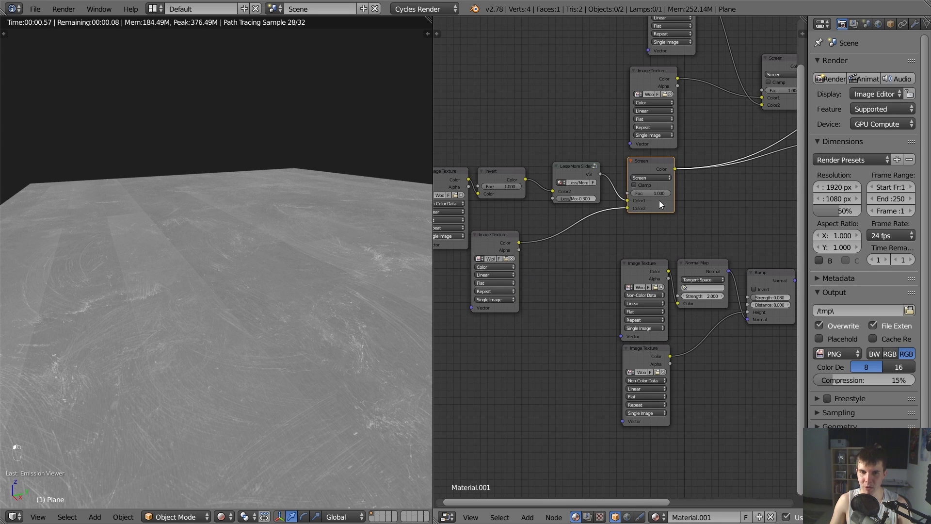
left_click(504, 251)
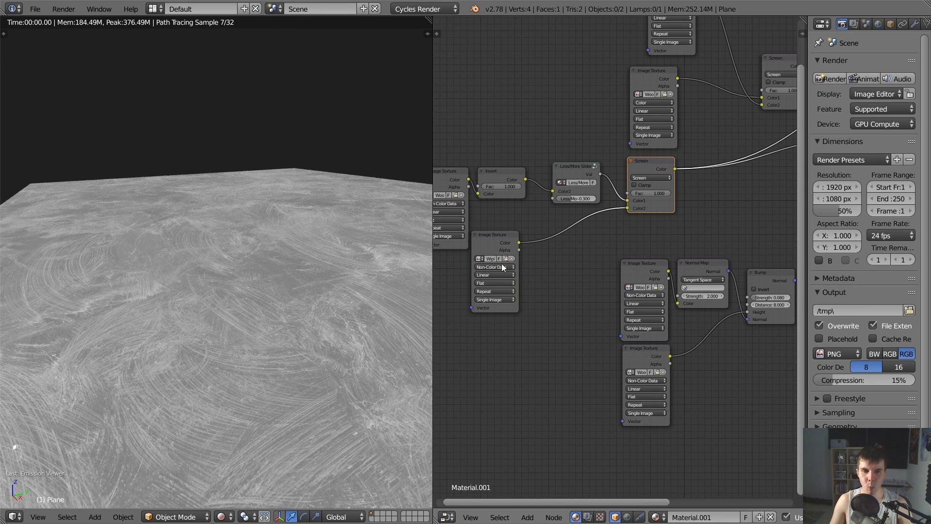
Return to the PBR Dielectric shader and link the wood color directly to it, bypassing the new Screen node
middle_click_drag(679, 199, 601, 198)
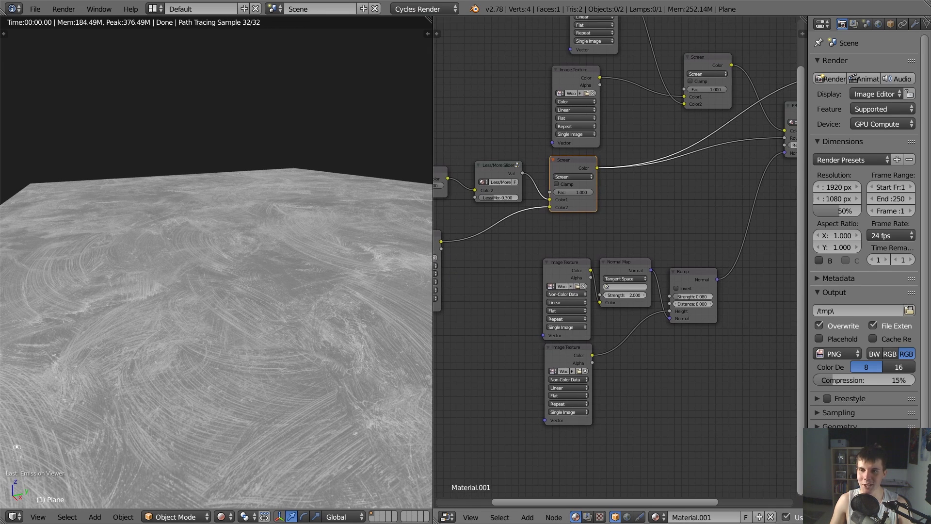
scroll(631, 194, "down", 1)
middle_click_drag(726, 166, 665, 168)
left_click(733, 124, "ctrl+shift")
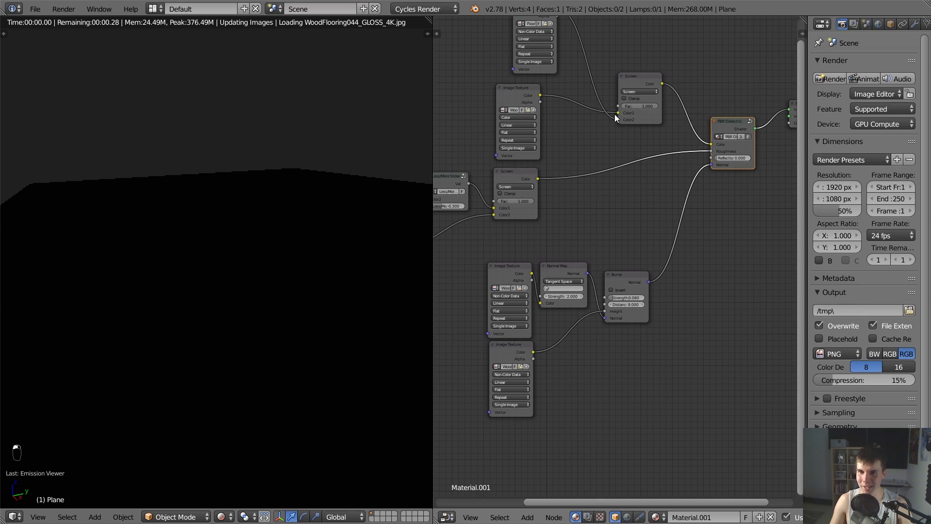
left_click_drag(618, 113, 711, 144)
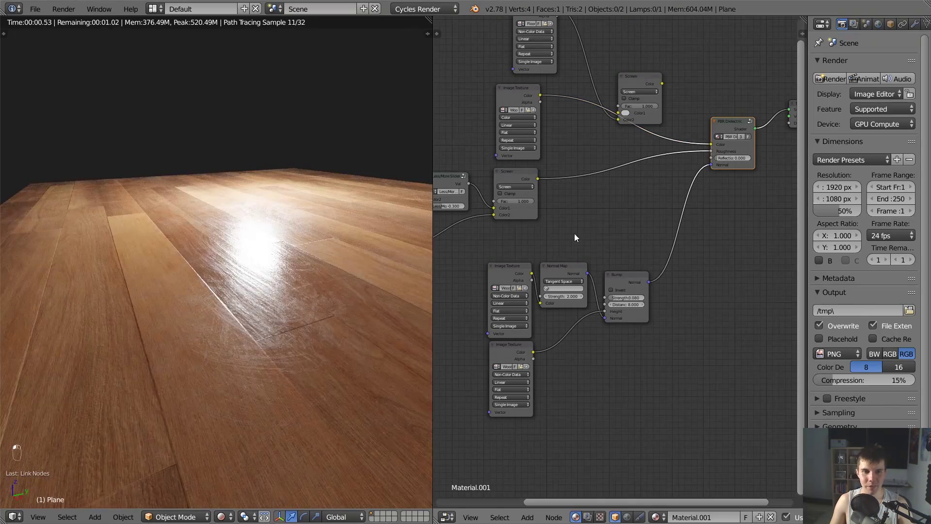
Set the Less/More Slider node's value to 0 and check the floor's reflections
middle_click_drag(348, 282, 368, 264)
scroll(360, 260, "up", 3)
scroll(359, 267, "down", 1)
scroll(360, 266, "down", 2)
middle_click_drag(527, 184, 609, 192)
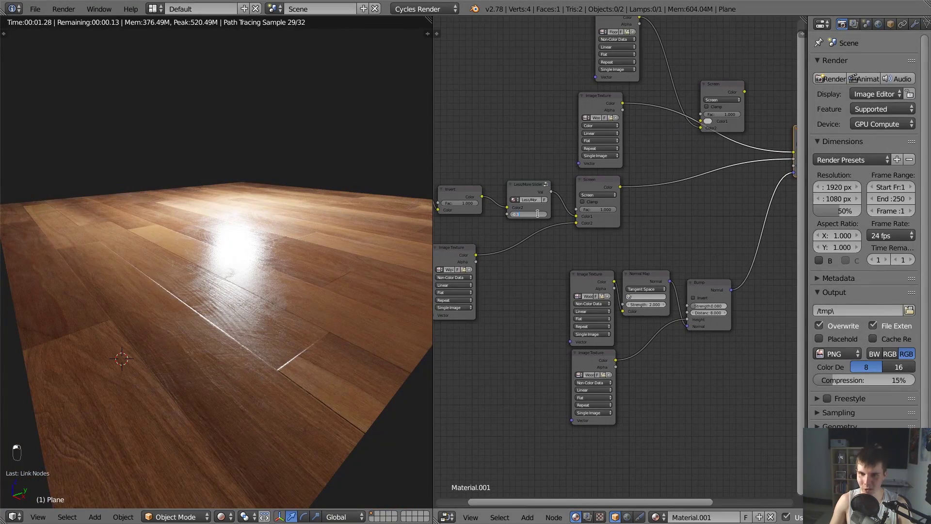
key("Return")
middle_click_drag(417, 232, 322, 232)
scroll(322, 232, "up", 3)
Compare the reflections with the Wiping Residue texture set to Color, and return it to Non-Color Data
middle_click_drag(435, 282, 494, 248)
scroll(495, 247, "up", 1)
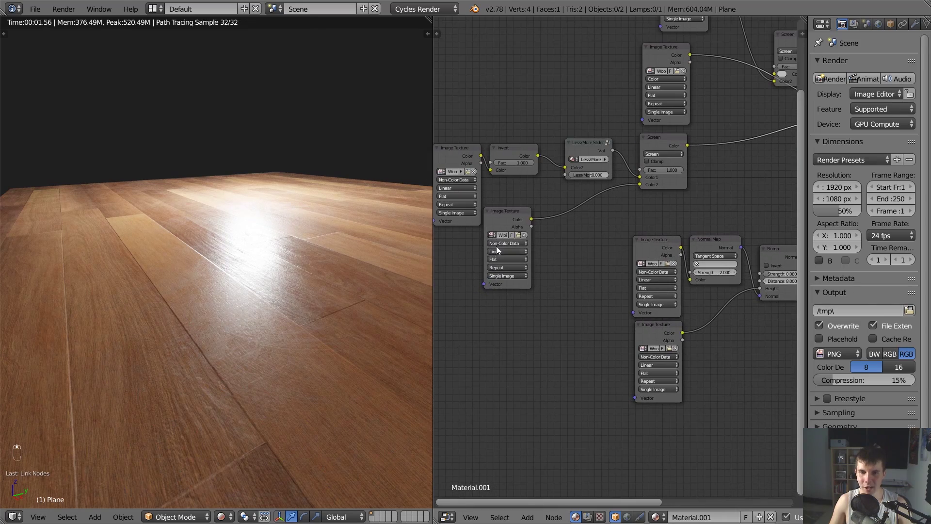
left_click(496, 245)
left_click(507, 235)
left_click(509, 245)
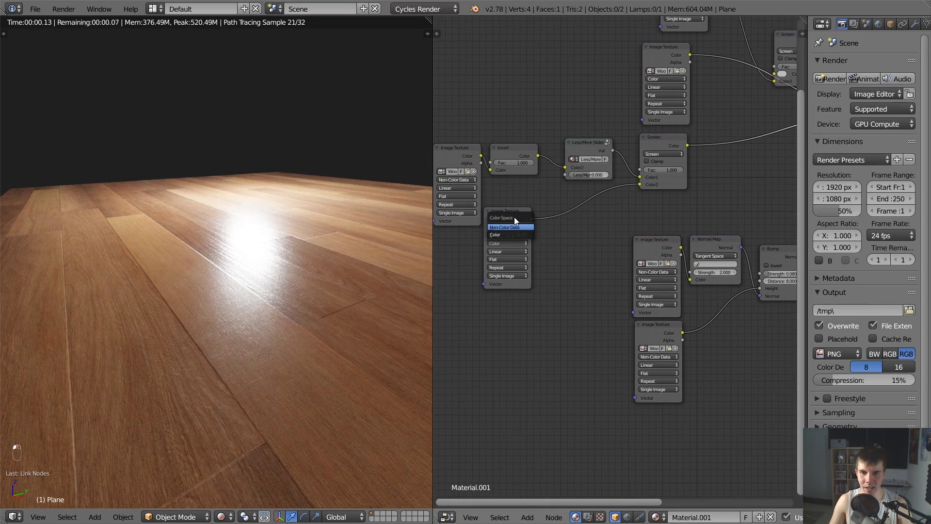
left_click(515, 227)
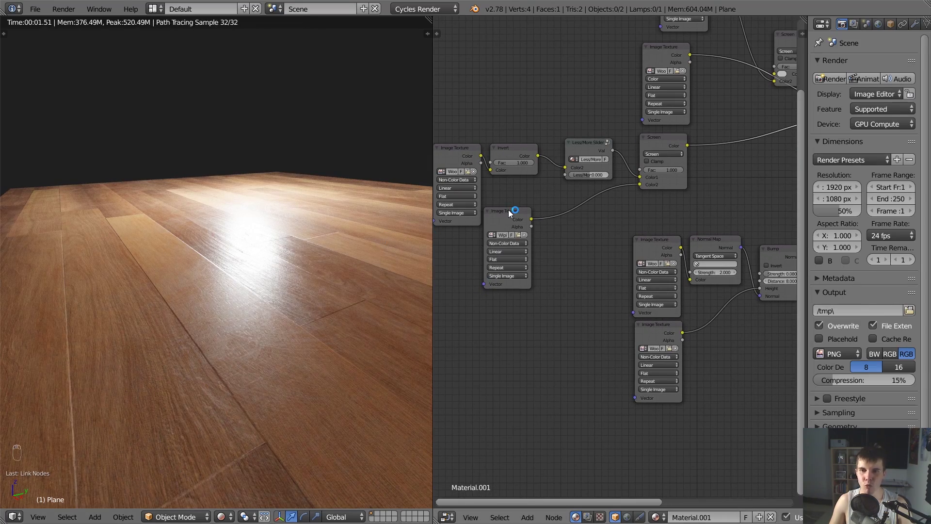
mouse_move(334, 252)
middle_mouse_down()
mouse_move(301, 252)
mouse_move(329, 263)
middle_mouse_up()
scroll(299, 255, "down", 3)
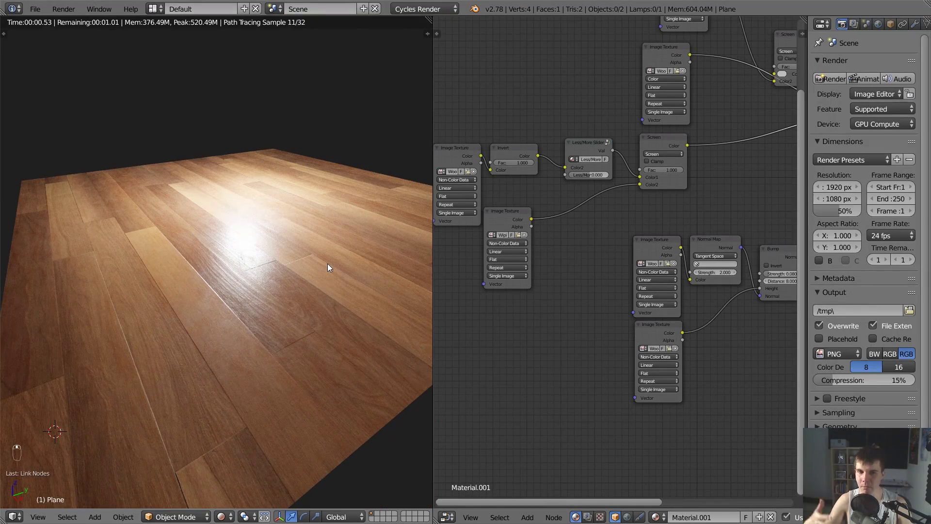
Preview the Floor Smudges overlay texture on the plane
middle_click_drag(778, 148, 687, 165)
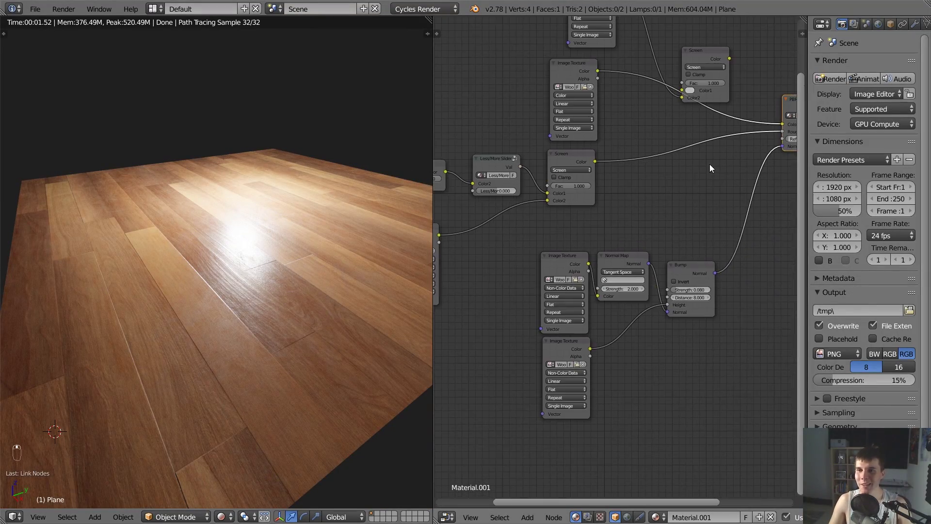
middle_click_drag(769, 119, 704, 132)
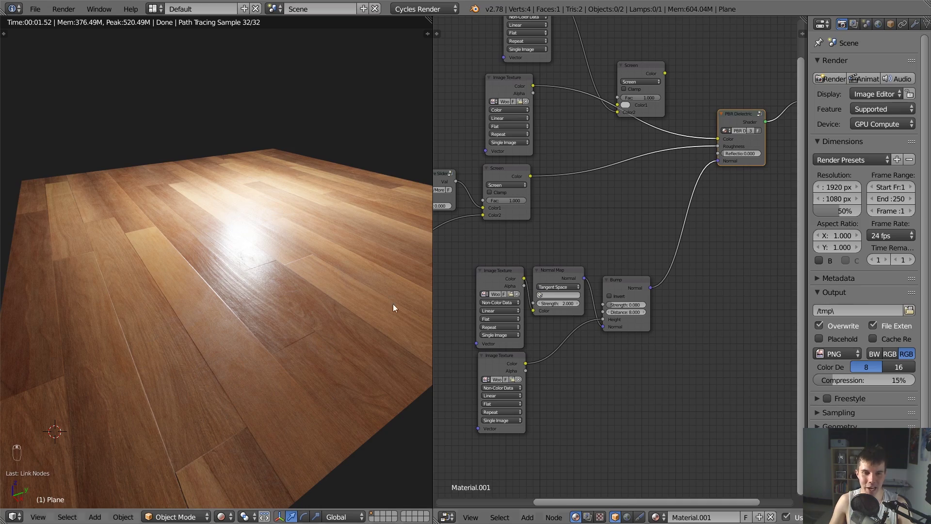
middle_click_drag(393, 303, 356, 301)
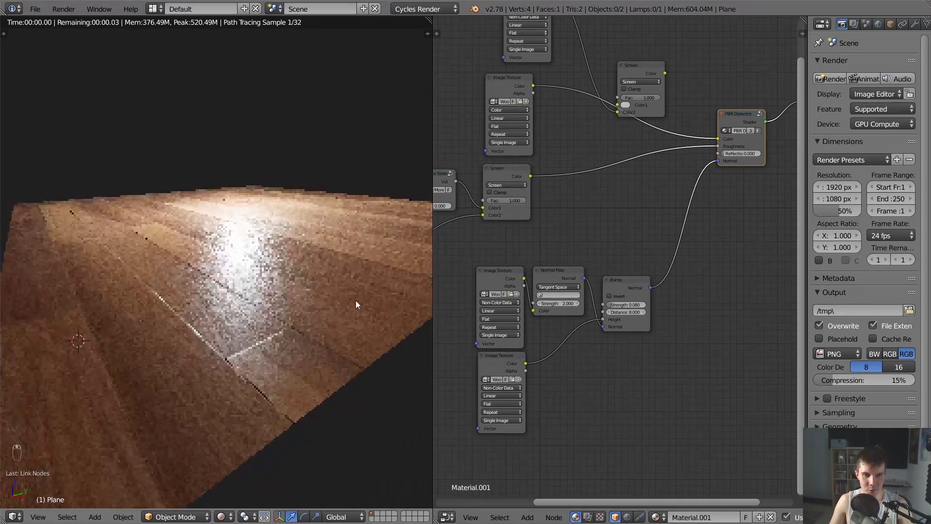
middle_click_drag(666, 180, 639, 210)
scroll(638, 209, "up", 1)
left_click_drag(610, 84, 636, 88)
middle_click_drag(633, 89, 639, 130)
left_click(487, 36, "ctrl+shift")
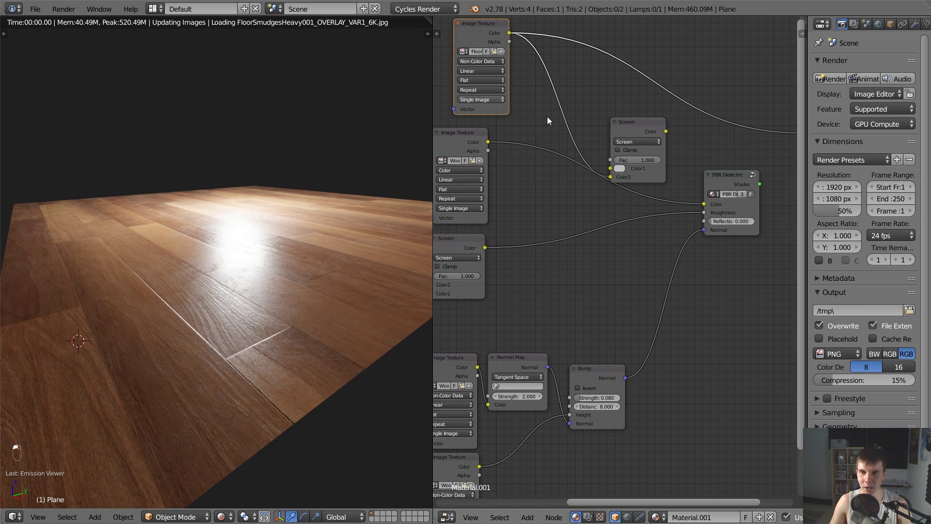
Route the wood color through the new Screen node's Color1 into the PBR Dielectric color input, and preview the screened result
mouse_move(488, 142)
left_mouse_down()
mouse_move(615, 168)
mouse_move(497, 162)
mouse_move(487, 142)
left_mouse_up()
left_click_drag(666, 157, 704, 204)
left_click(650, 127, "ctrl+shift")
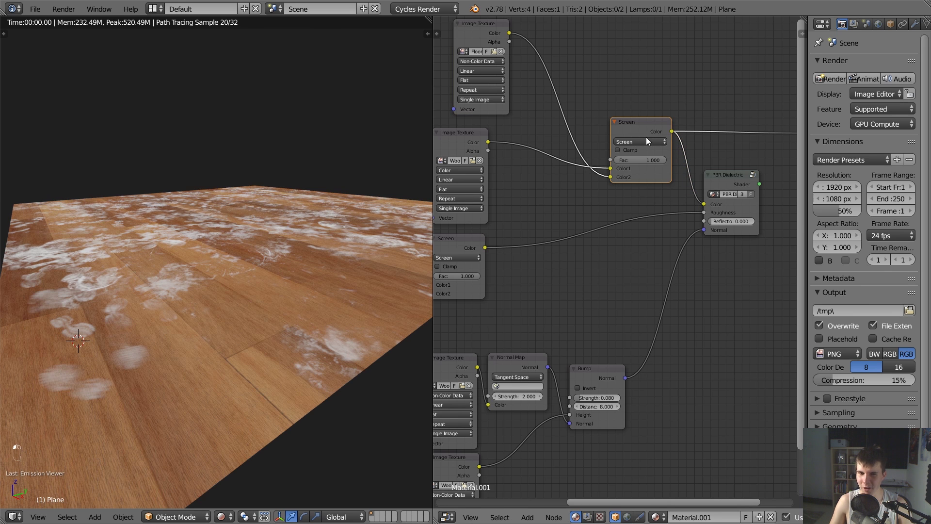
Preview the full PBR Dielectric shader on the floor, and move the floor smudges texture node farther from the Screen node
middle_click_drag(719, 199, 645, 186)
left_click(651, 165, "ctrl+shift")
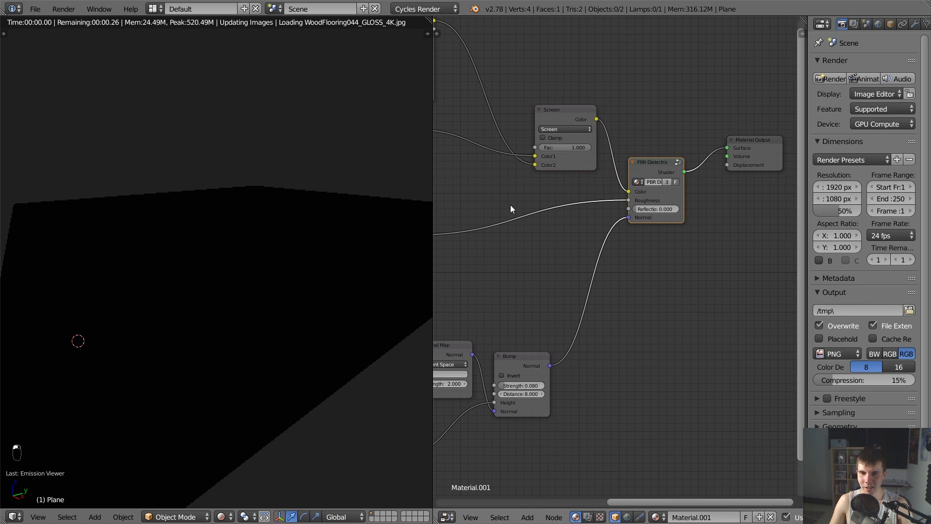
middle_click_drag(510, 204, 604, 262)
left_click_drag(494, 74, 462, 73)
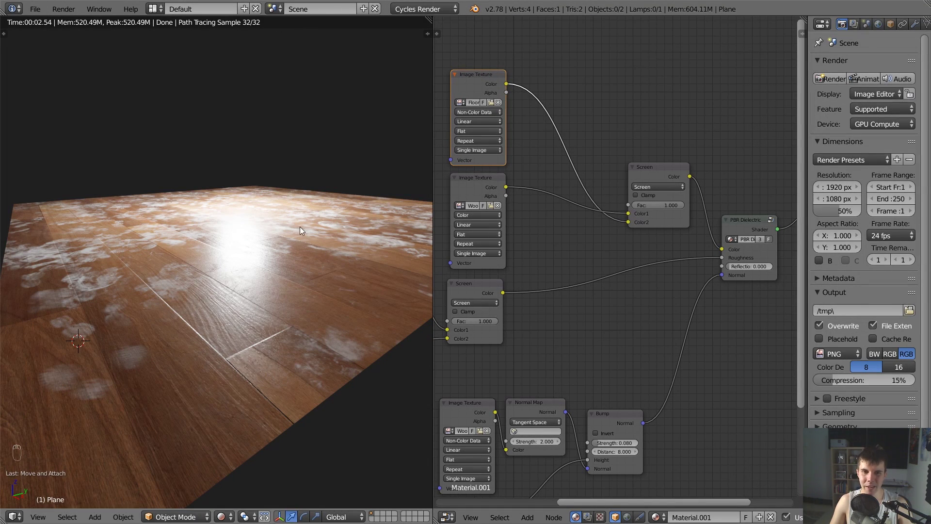
Set the color Screen node's Fac to 0.200, and check the smudges from overhead and low viewing angles
mouse_move(672, 205)
left_mouse_down()
mouse_move(623, 205)
mouse_move(634, 205)
left_mouse_up()
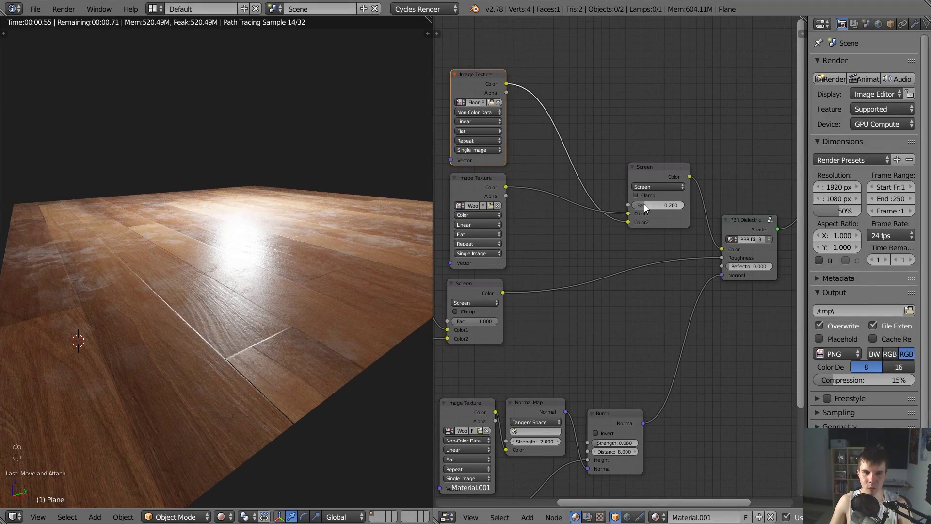
middle_click_drag(340, 249, 325, 339)
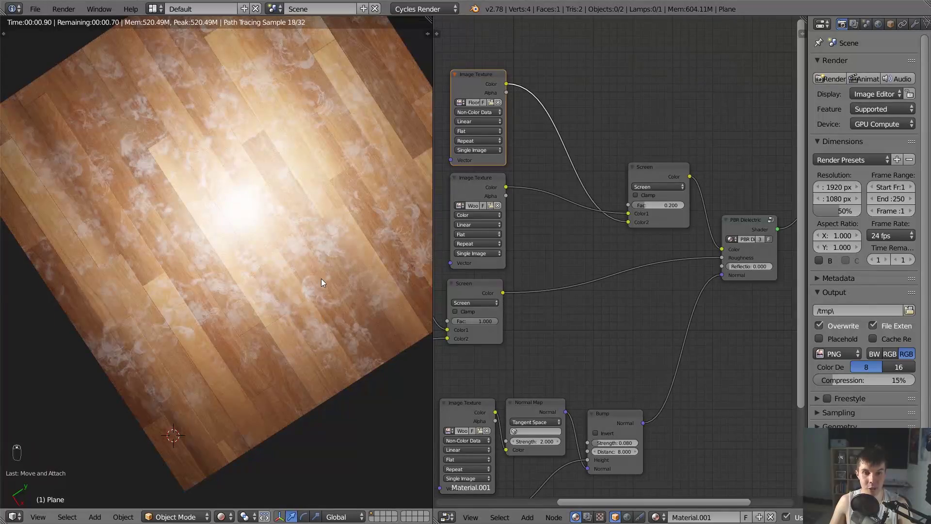
middle_click_drag(321, 275, 304, 219)
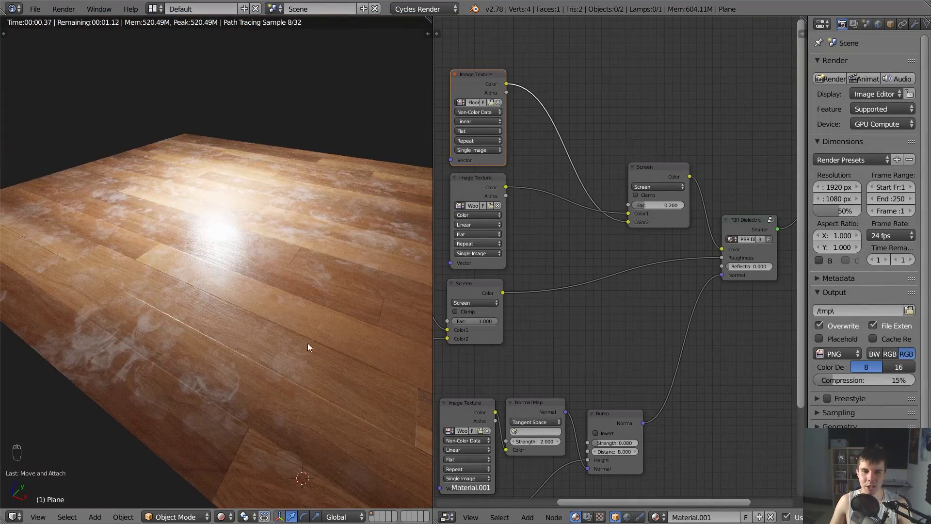
middle_click_drag(307, 343, 273, 334)
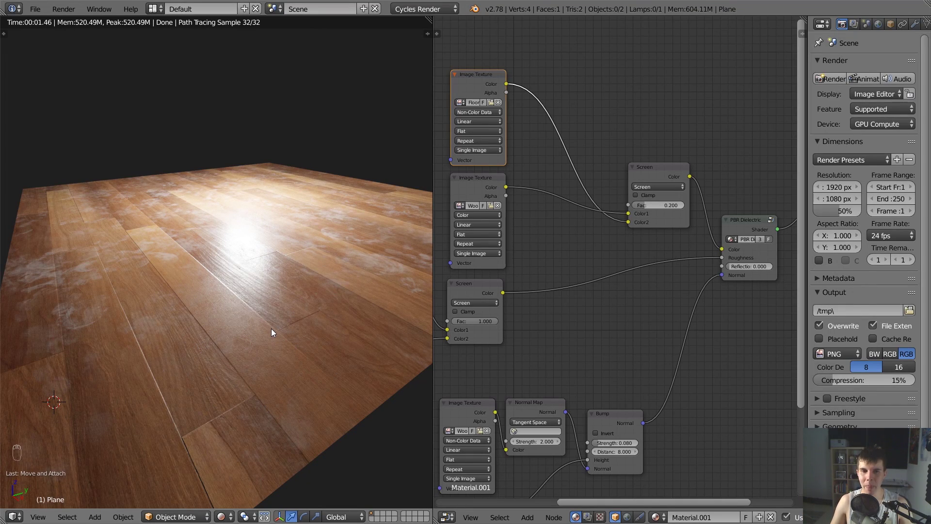
middle_click_drag(272, 328, 275, 316)
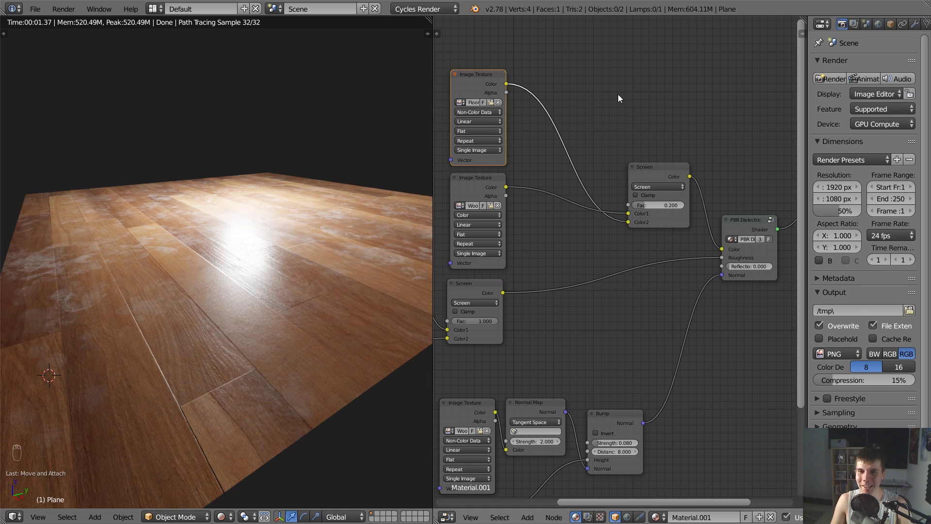
Add a Fresnel node and connect its Fac output to the color Screen node's Fac input
scroll(627, 173, "up", 2, "shift")
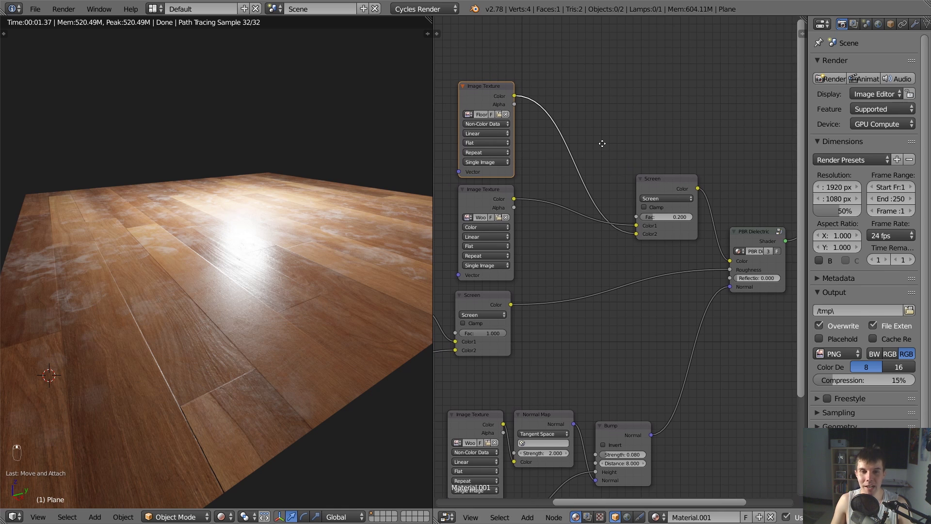
key("shift+a")
mouse_move(570, 45)
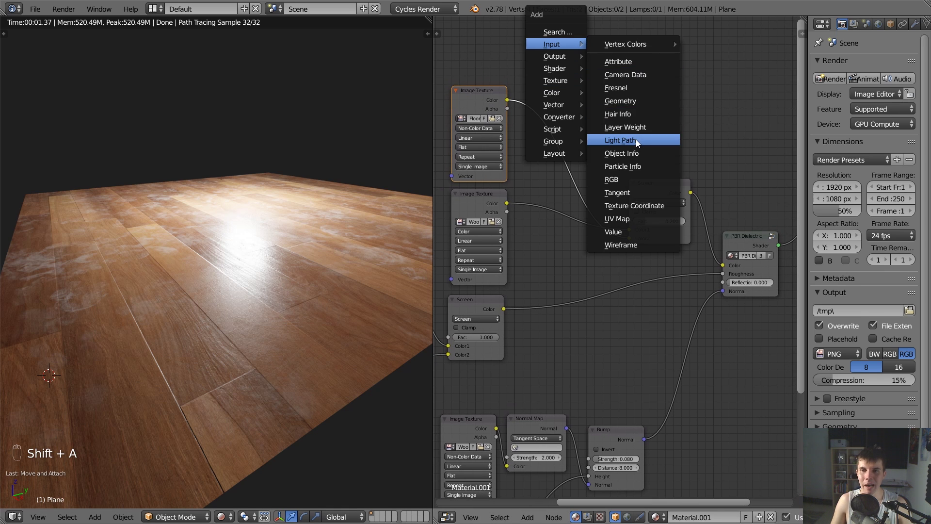
left_click(649, 86)
left_click_drag(612, 73, 632, 223)
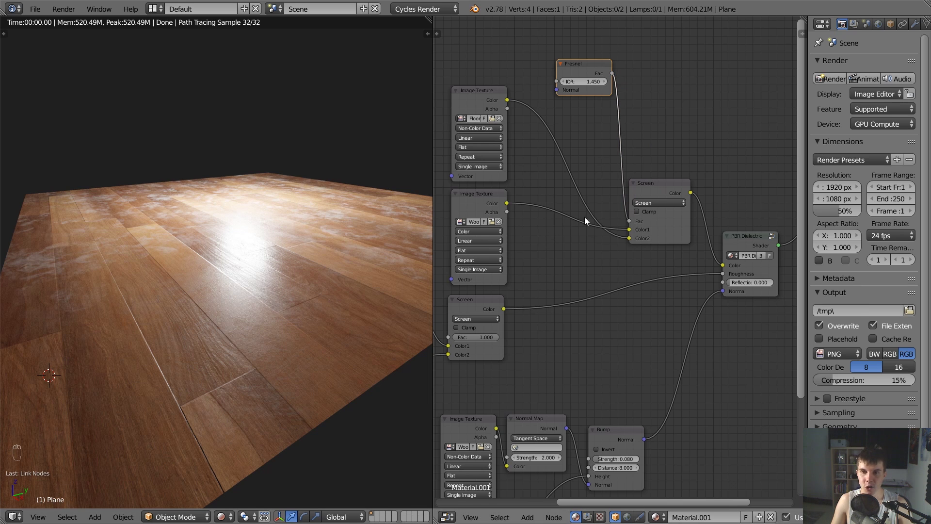
Compare the smudges with the Fresnel link cut and restored, and inspect the floor from overhead and grazing angles
right_click_drag(630, 123, 605, 141, "ctrl")
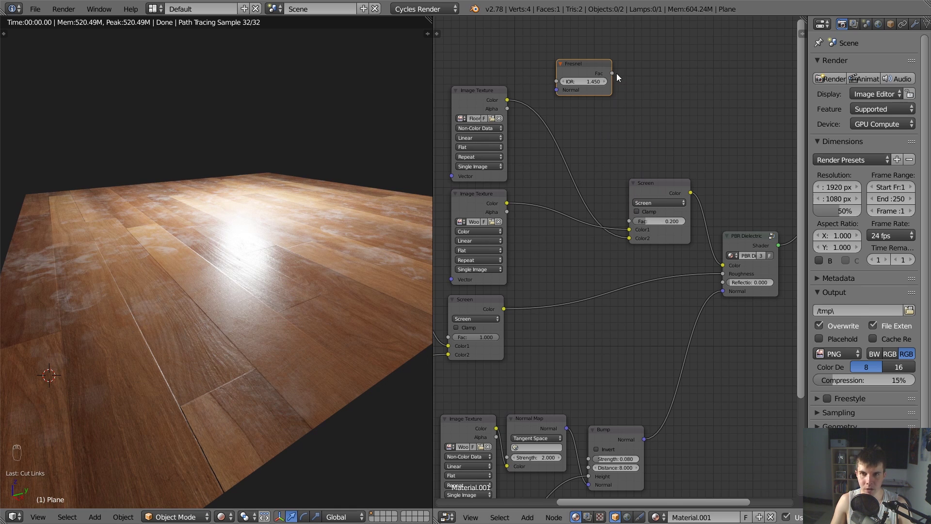
left_click_drag(612, 73, 629, 222)
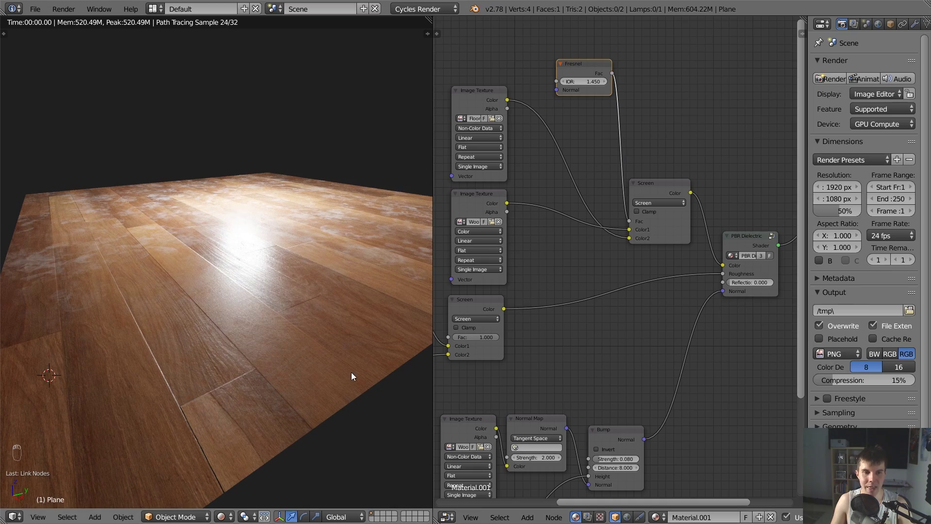
middle_click_drag(303, 316, 298, 391)
scroll(309, 313, "down", 1)
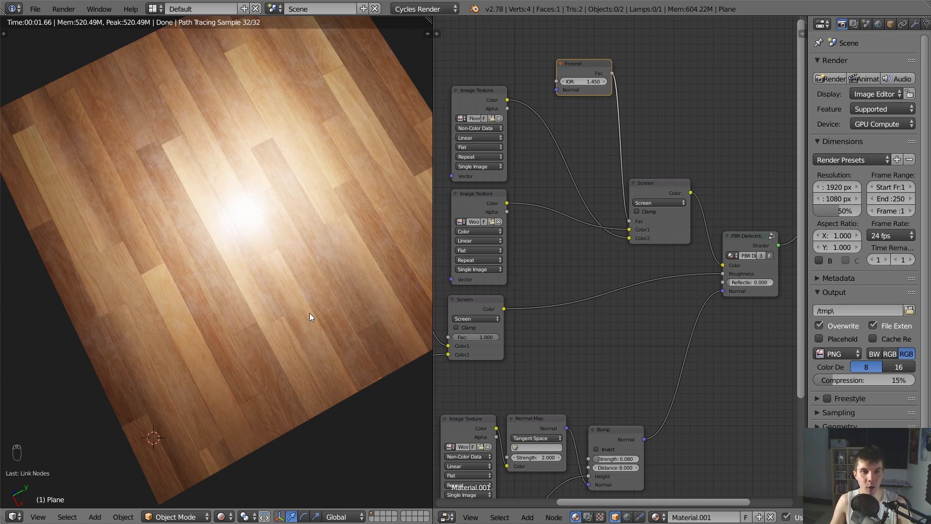
middle_click_drag(278, 242, 268, 155)
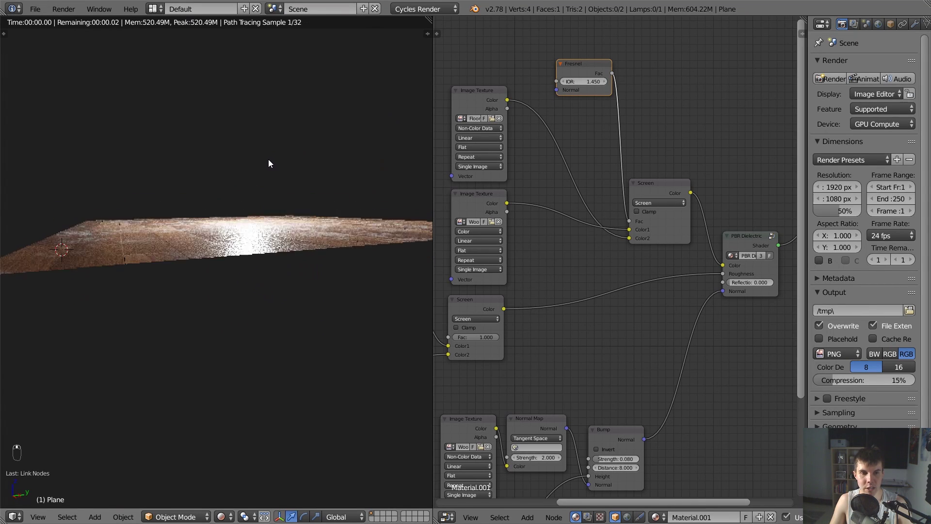
middle_click_drag(260, 187, 280, 212)
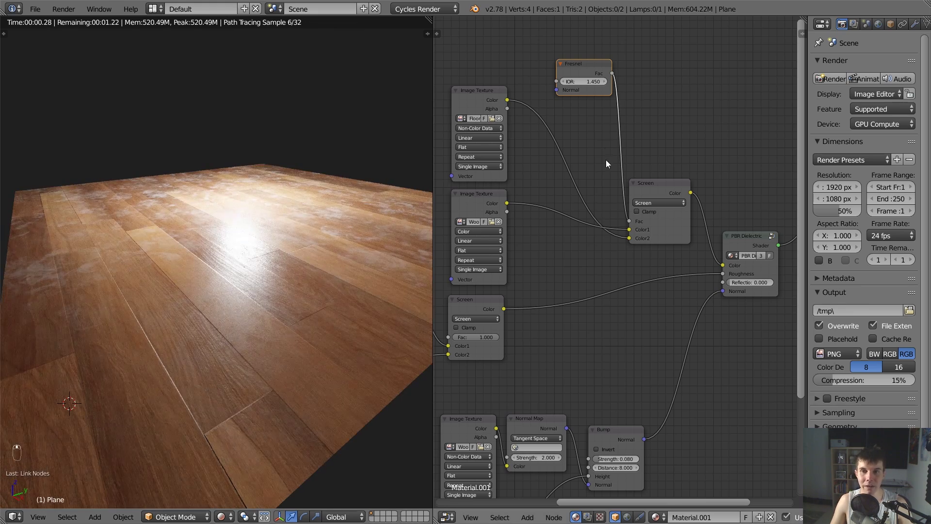
Space the Fresnel and Screen nodes apart, and compare a fixed Screen factor of 0.348 with the Fresnel-driven factor
left_click_drag(583, 71, 550, 63)
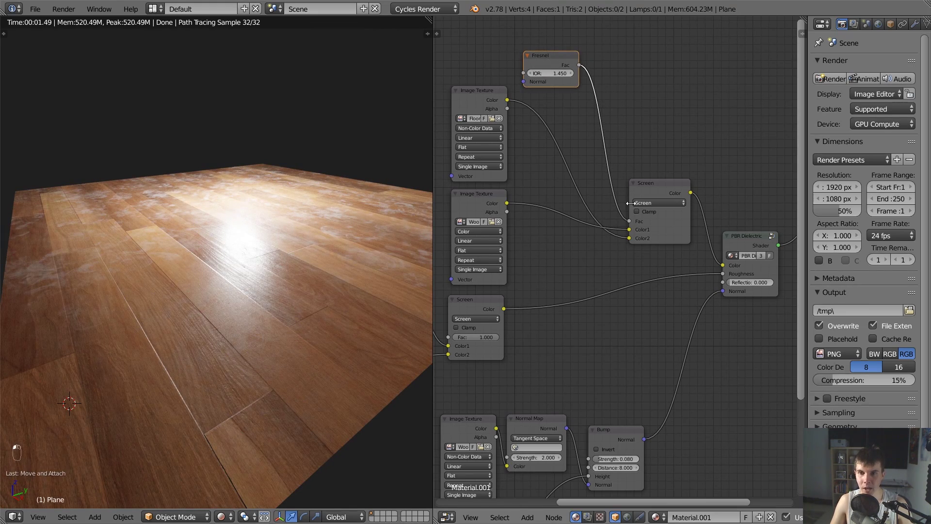
mouse_move(647, 183)
left_mouse_down()
mouse_move(662, 178)
mouse_move(647, 175)
left_mouse_up()
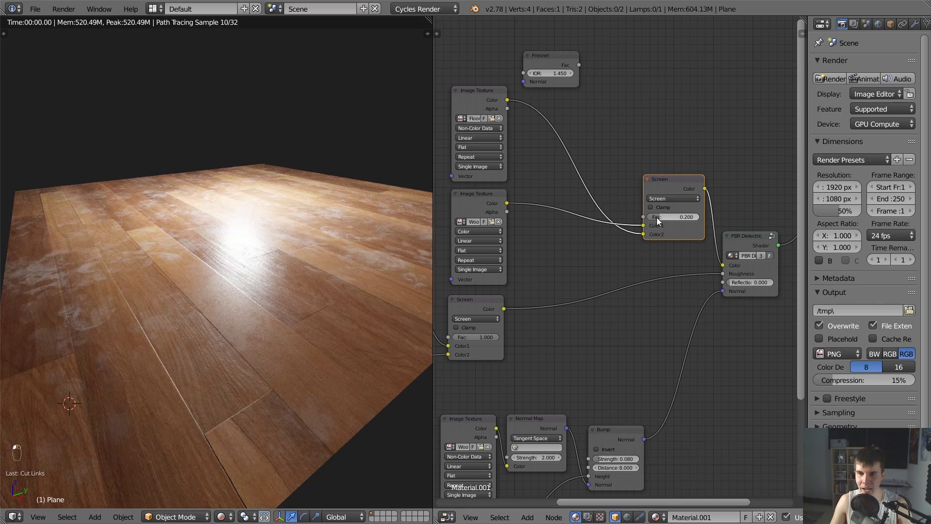
left_click_drag(657, 218, 675, 218)
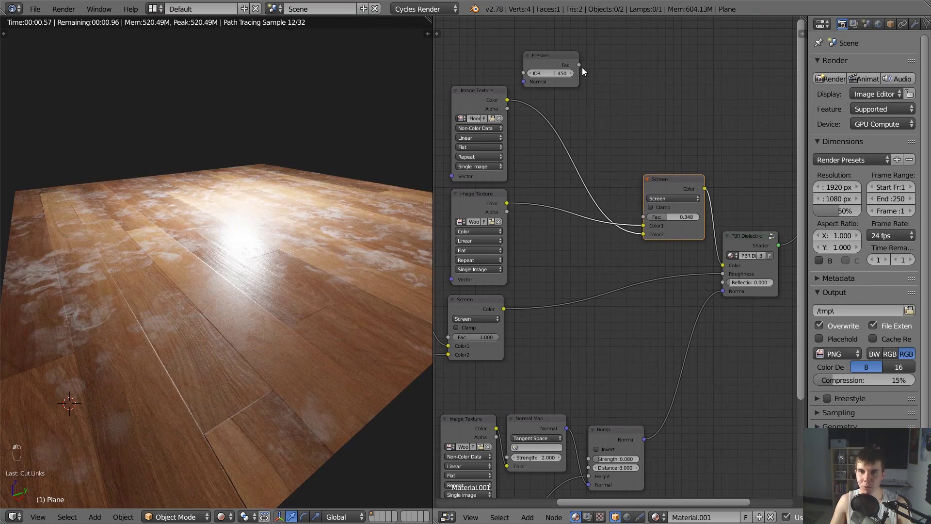
left_click_drag(579, 65, 643, 219)
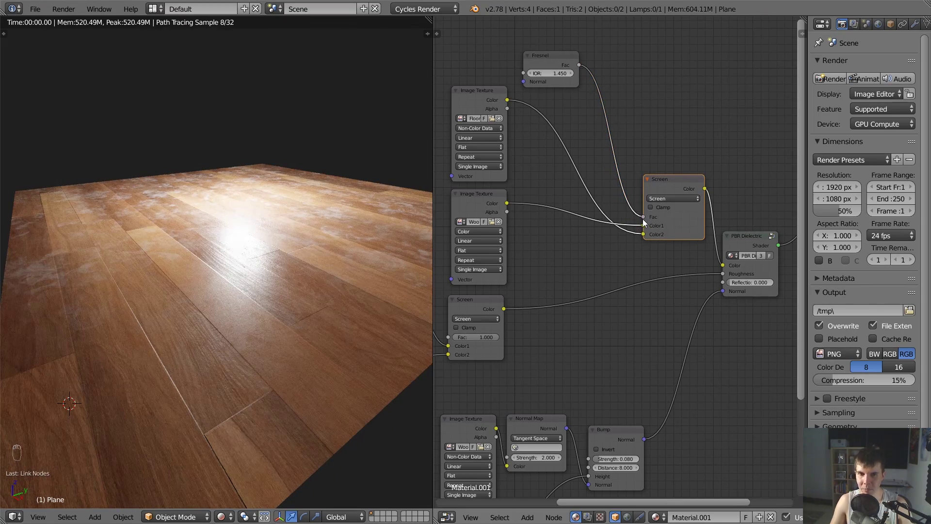
Insert a Less/More Slider group node between the Fresnel node's Fac output and the color Screen node's Fac input
scroll(644, 340, "down", 3)
middle_click_drag(559, 281, 567, 263)
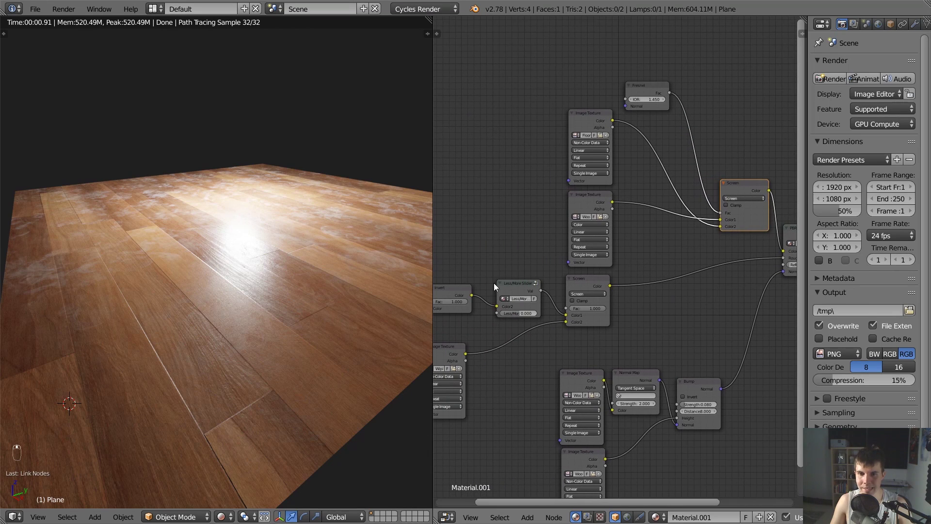
scroll(541, 269, "up", 2)
key("shift+a")
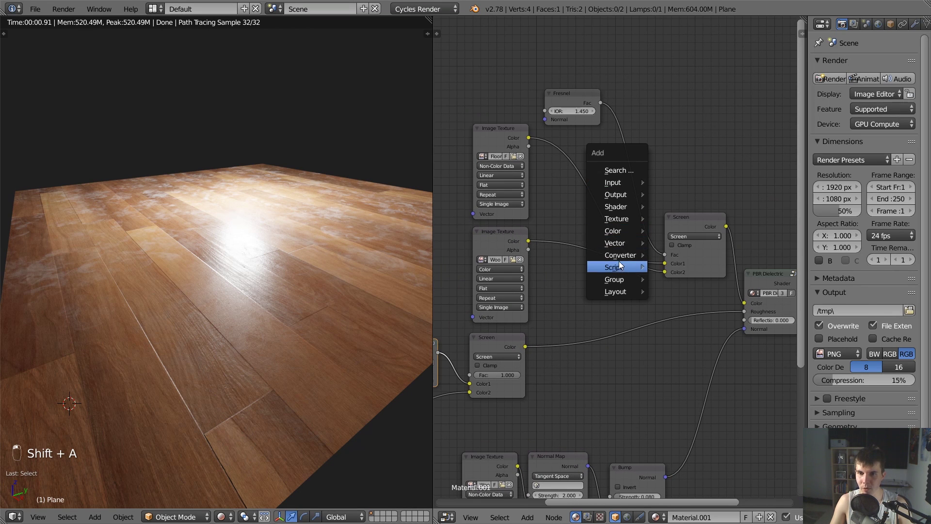
mouse_move(623, 279)
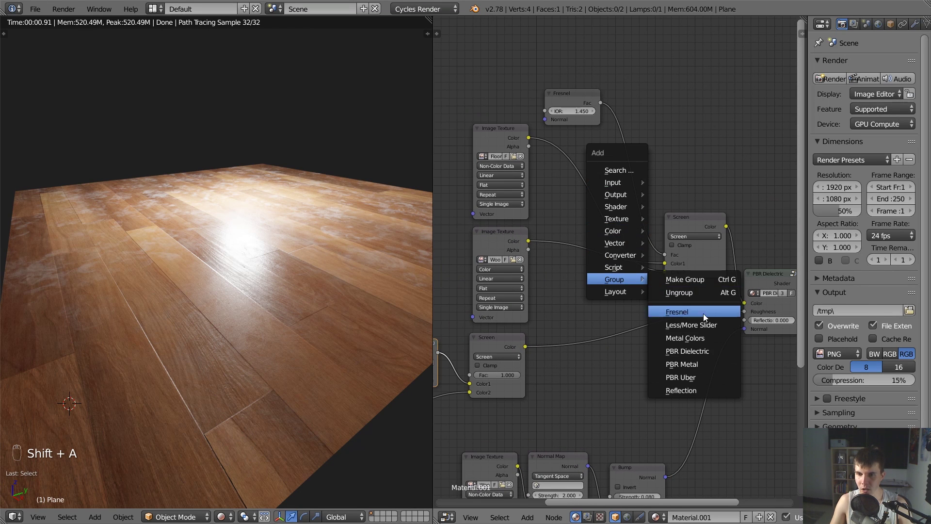
left_click(697, 325)
left_click(626, 132)
scroll(684, 127, "up", 3)
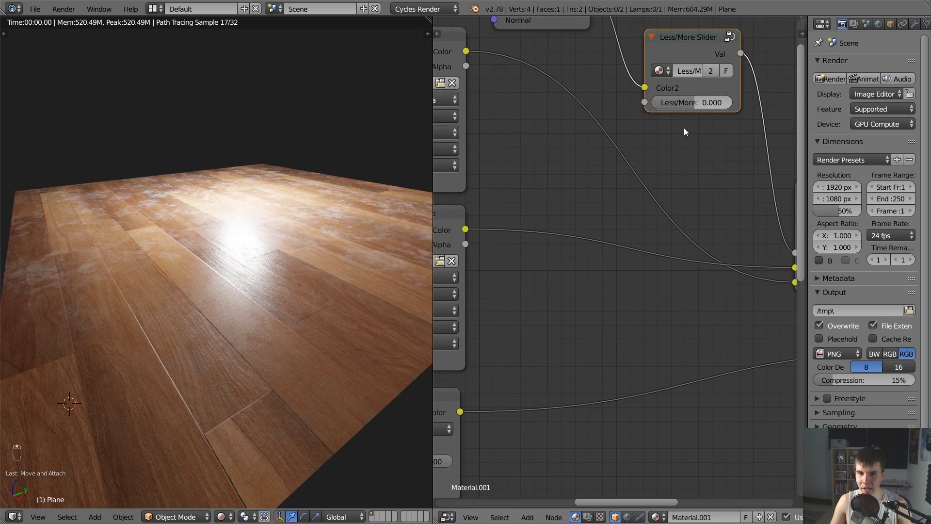
middle_click_drag(711, 115, 684, 125)
middle_click_drag(649, 93, 614, 132)
Preview the Fresnel and Less/More Slider outputs on the plane, and set the Less/More value to -0.700
left_click(499, 37, "ctrl+shift")
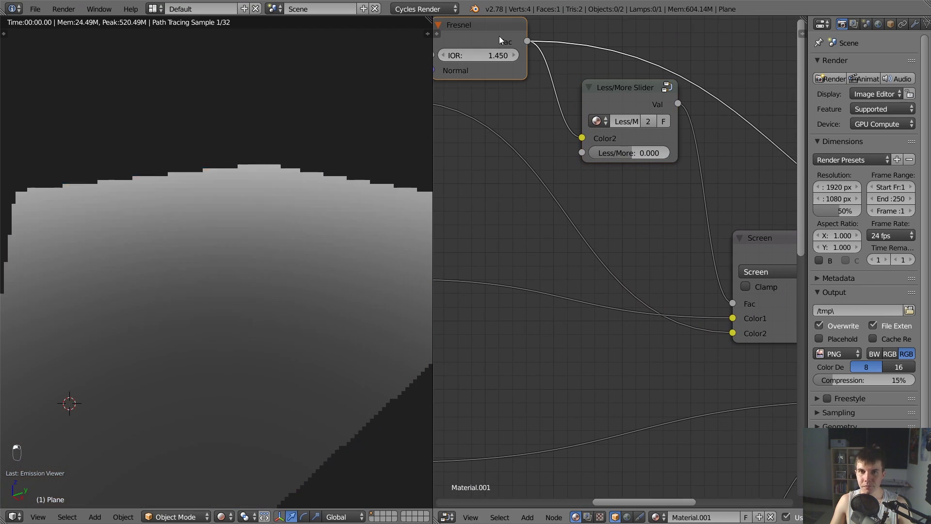
mouse_move(328, 241)
middle_mouse_down()
mouse_move(313, 310)
mouse_move(313, 246)
mouse_move(325, 228)
mouse_move(325, 246)
middle_mouse_up()
left_click(639, 137, "ctrl+shift")
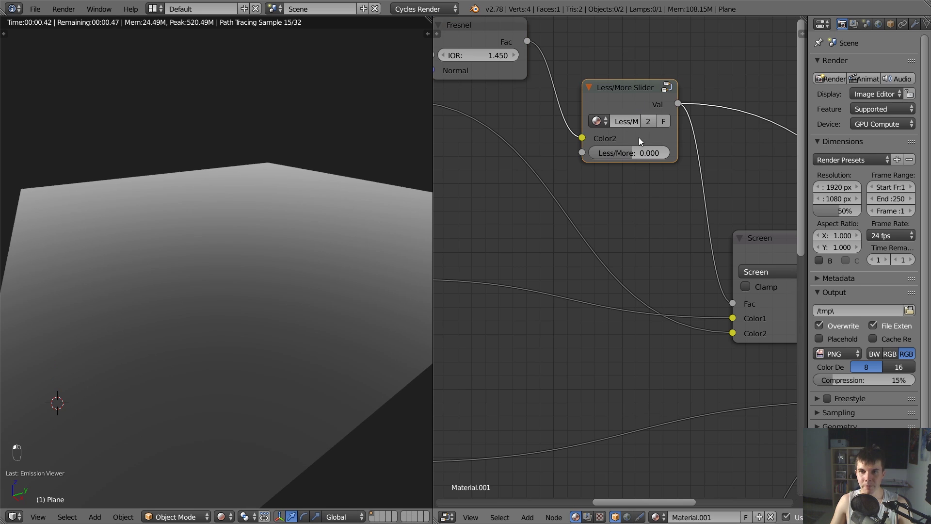
left_click(633, 151)
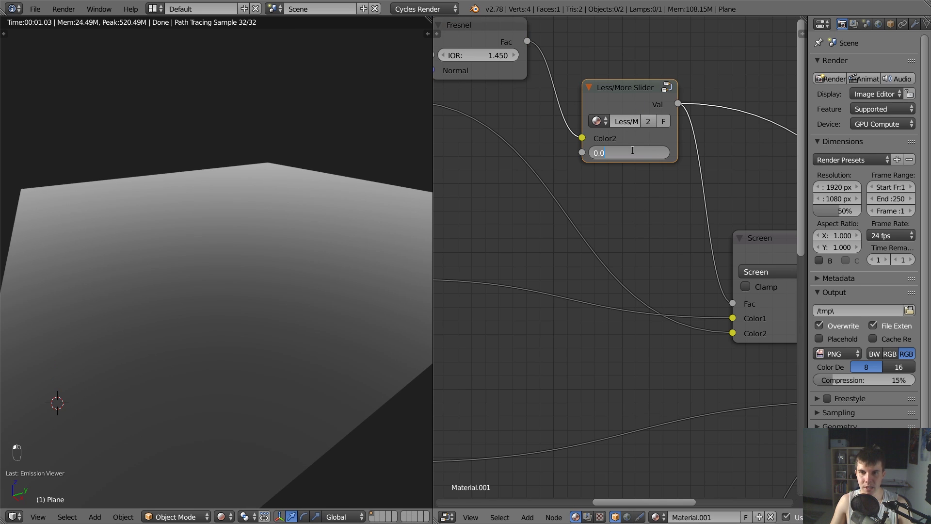
left_click_drag(632, 152, 605, 151, "ctrl")
mouse_move(353, 241)
middle_mouse_down()
mouse_move(339, 311)
mouse_move(356, 237)
middle_mouse_up()
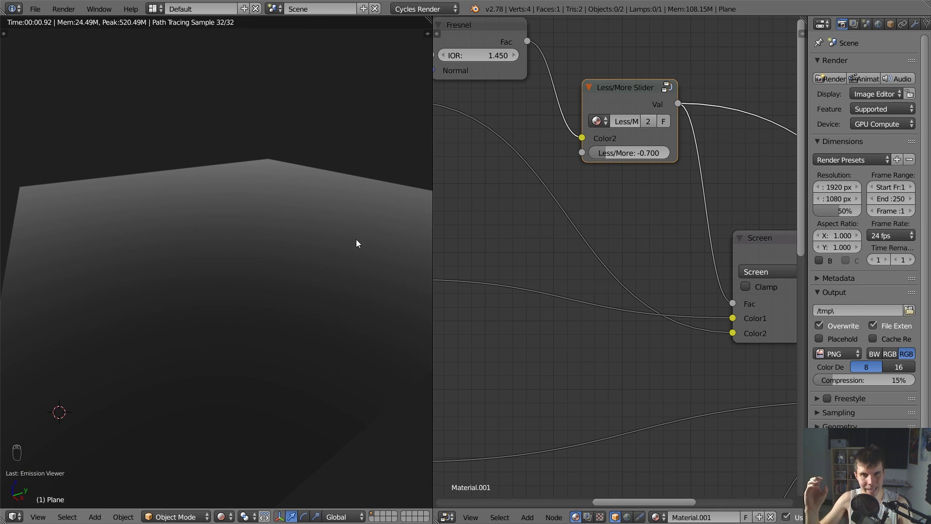
Preview the Screen node's color output, and set the Fresnel's Less/More Slider value to -0.205
middle_click_drag(785, 211, 668, 172)
left_click(653, 201, "ctrl+shift")
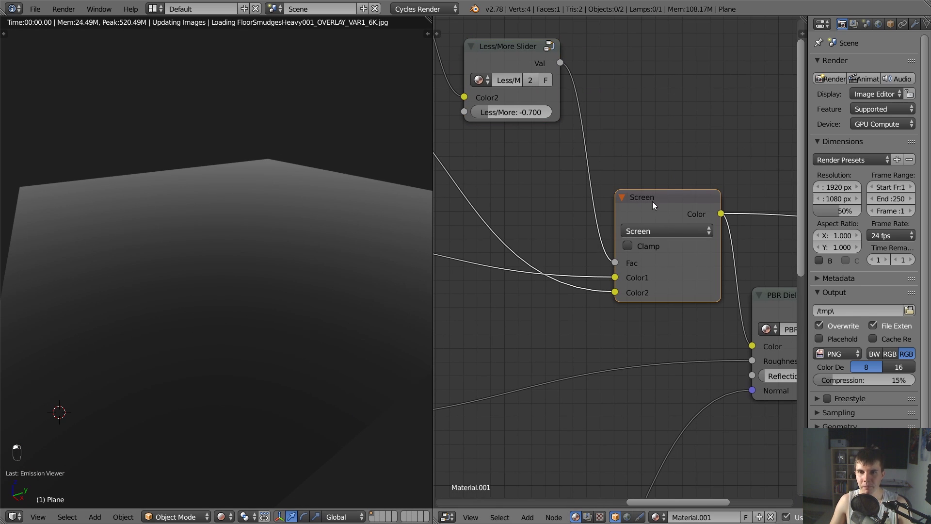
middle_click_drag(312, 257, 272, 272)
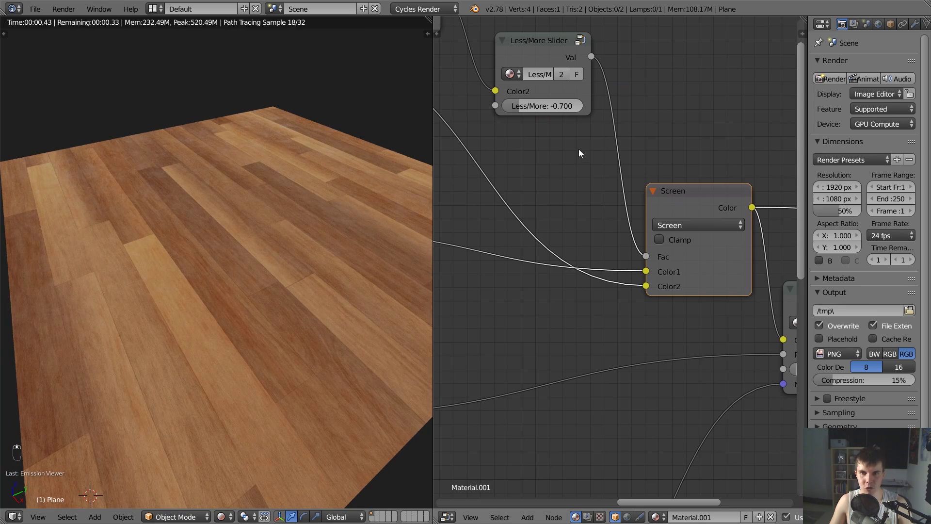
middle_click_drag(515, 111, 563, 89)
left_click_drag(563, 89, 582, 90)
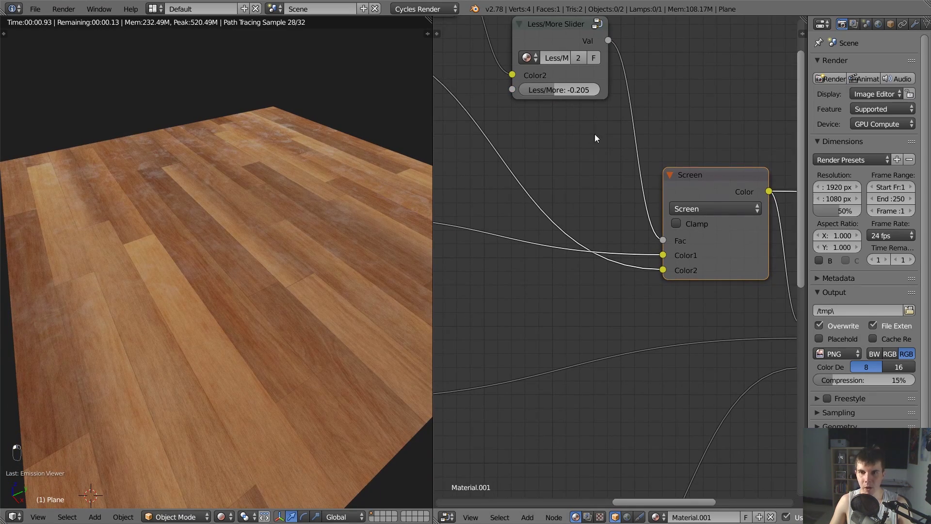
scroll(595, 134, "down", 1)
scroll(694, 214, "down", 2)
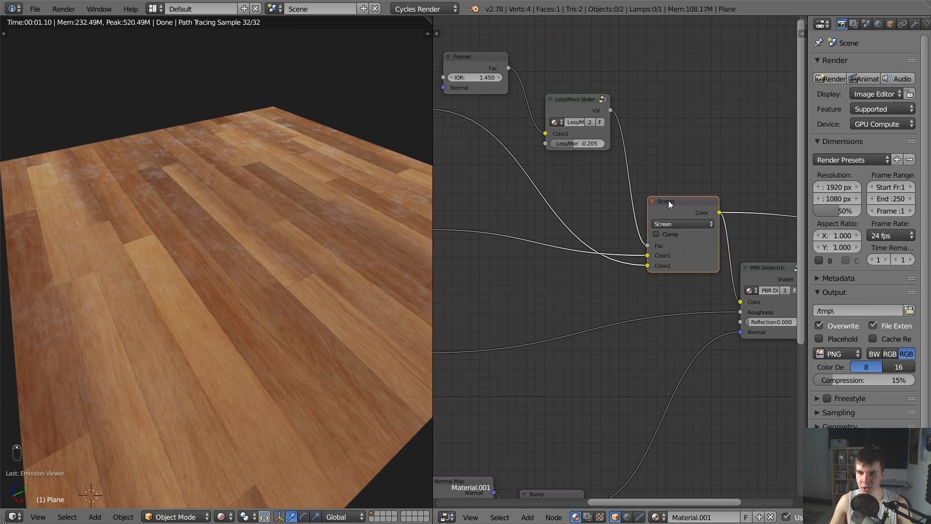
Compare the raw Fresnel as the Screen factor with the slider-adjusted Fresnel, reconnecting the Less/More Slider's Val to Fac
middle_click_drag(669, 201, 639, 186)
left_click_drag(612, 148, 616, 145, "ctrl")
left_click_drag(479, 54, 619, 230)
middle_click_drag(291, 254, 284, 216)
left_click_drag(581, 96, 624, 232)
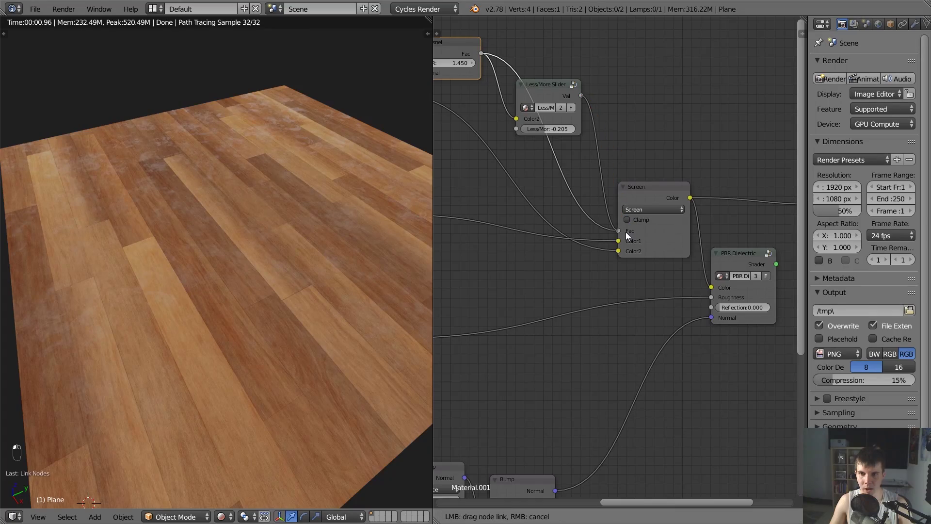
middle_click_drag(294, 270, 302, 220)
Preview the PBR Dielectric shader on the floor, and set the Fresnel's Less/More Slider value to -0.700
middle_click_drag(616, 220, 539, 182)
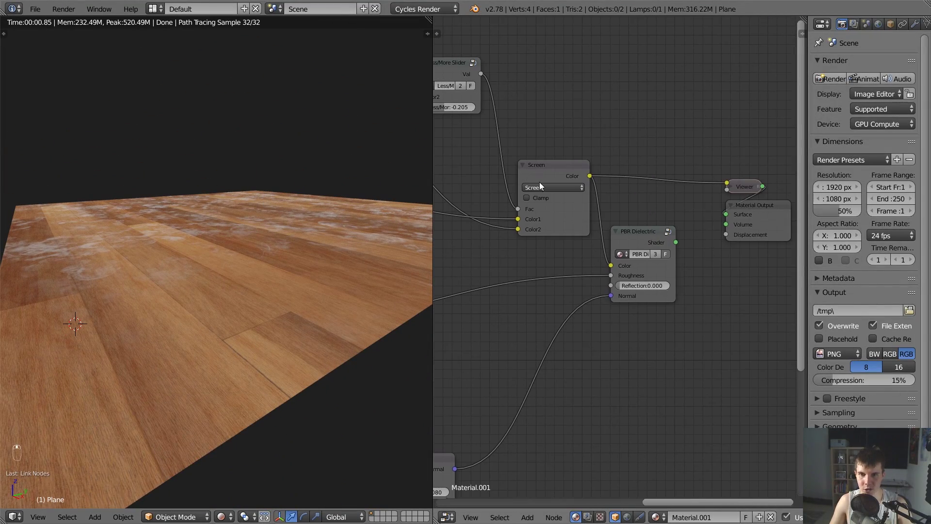
left_click(651, 235, "ctrl+shift")
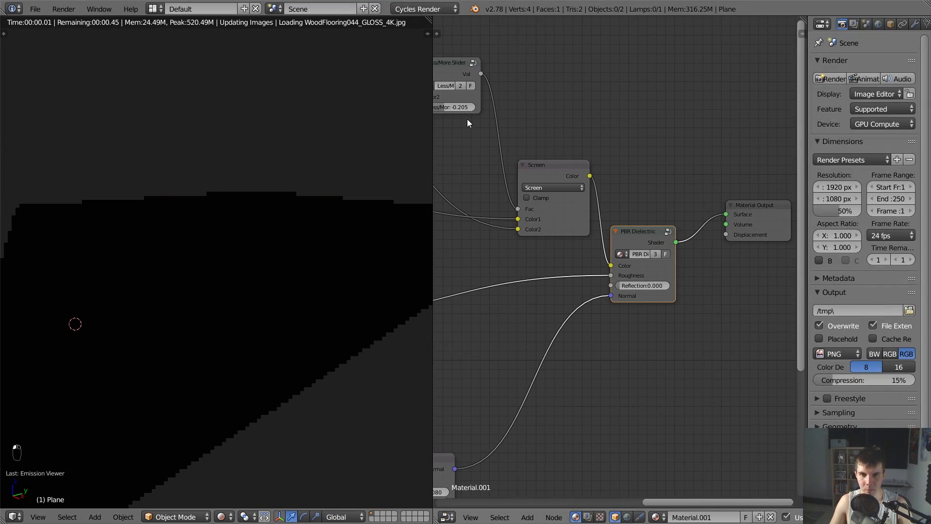
middle_click_drag(481, 122, 573, 159)
mouse_move(539, 143)
left_mouse_down()
mouse_move(527, 144)
mouse_move(552, 143)
left_mouse_up()
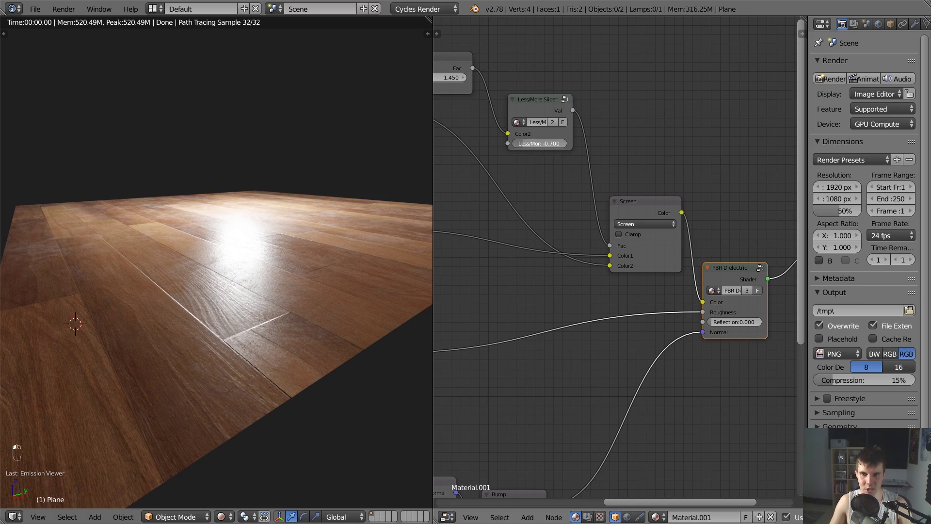
Preview the streaky Image Texture that feeds Color2 of the roughness Screen node on the plane
mouse_move(298, 265)
middle_mouse_down()
mouse_move(292, 288)
mouse_move(296, 260)
middle_mouse_up()
left_click_drag(544, 146, 548, 146)
middle_click_drag(289, 217, 332, 217)
middle_click_drag(537, 242, 680, 207)
scroll(636, 203, "down", 1)
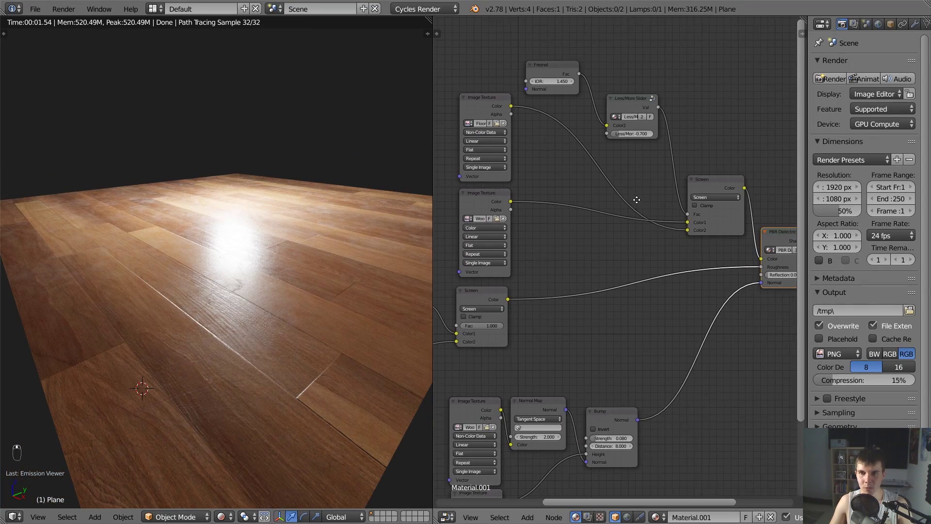
middle_click_drag(550, 173, 645, 144)
middle_click_drag(595, 288, 564, 261)
scroll(609, 254, "down", 1)
middle_click_drag(489, 246, 545, 221)
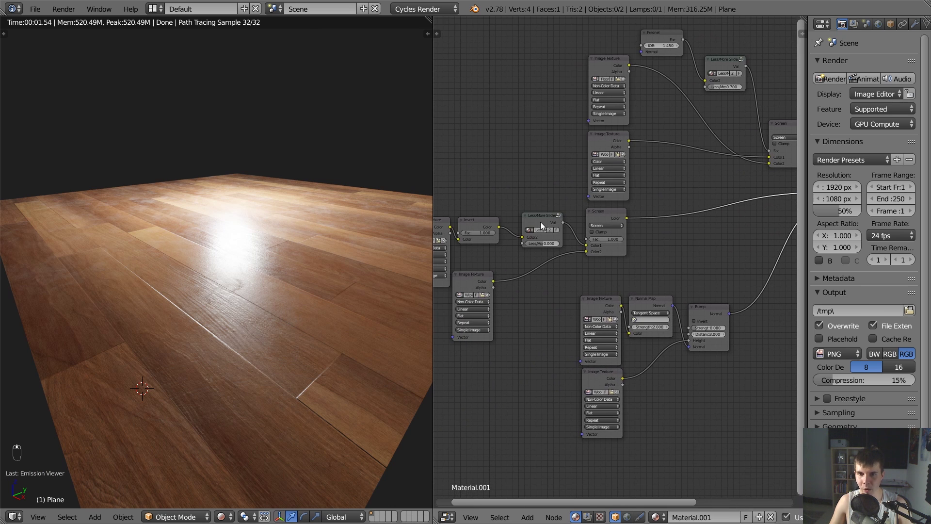
left_click(540, 222)
left_click(477, 280)
left_click(477, 278, "ctrl+shift")
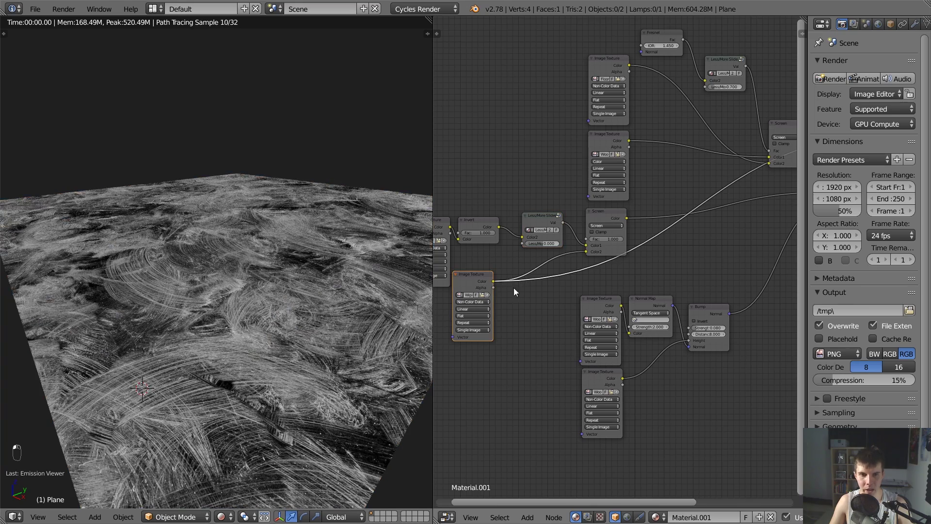
Preview the floor smudges Image Texture on the plane, and compare it with the streaky roughness texture
middle_click_drag(619, 253, 575, 260)
middle_click_drag(653, 156, 631, 174)
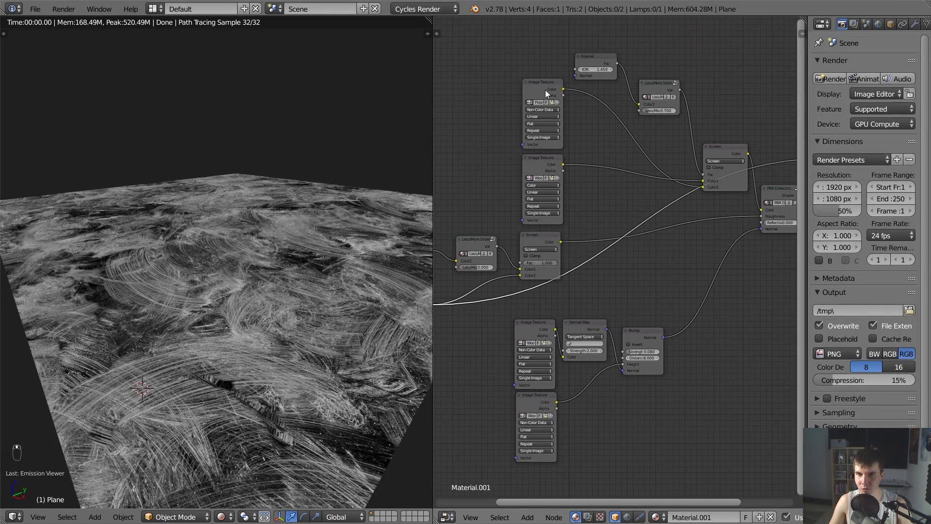
mouse_move(546, 89)
left_mouse_down()
mouse_move(533, 85)
mouse_move(540, 85)
left_mouse_up()
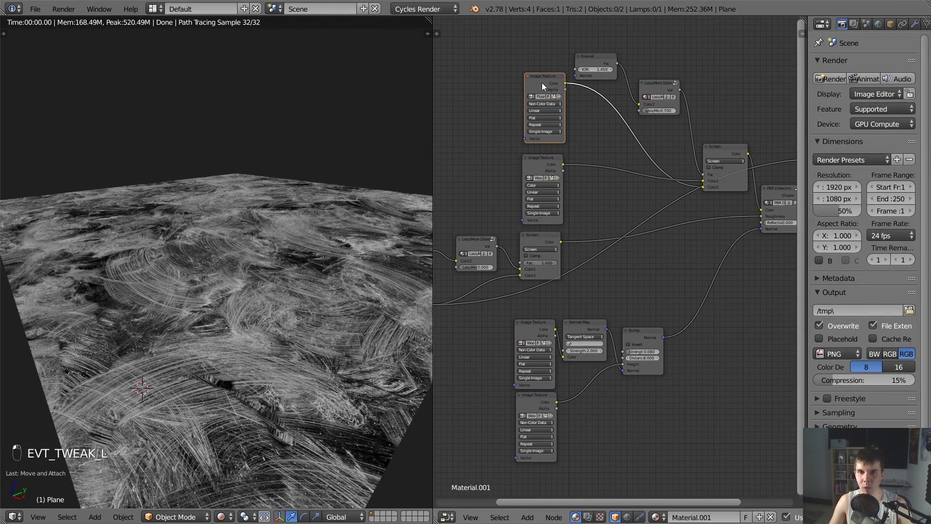
left_click(542, 82, "ctrl+shift")
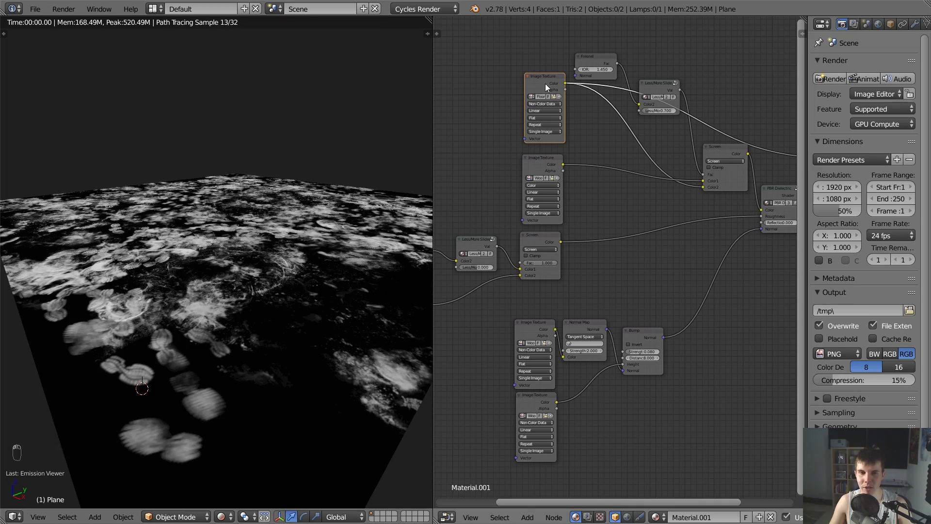
middle_click_drag(540, 261, 624, 174)
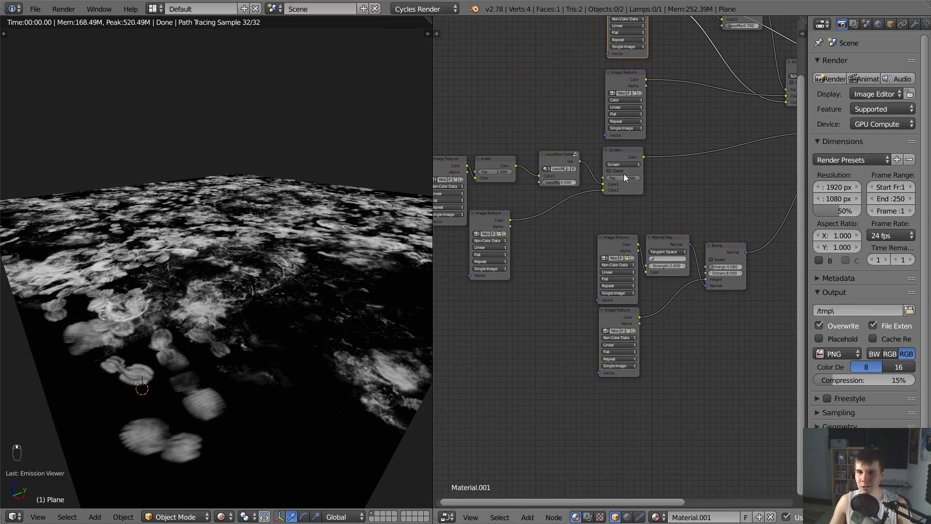
left_click(487, 216, "ctrl+shift")
middle_click_drag(692, 53, 619, 113)
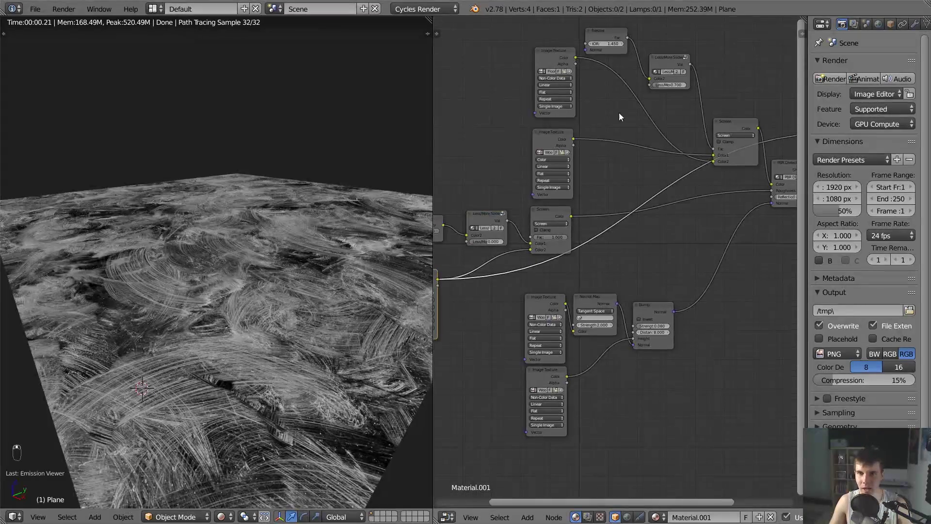
middle_click_drag(679, 239, 644, 272)
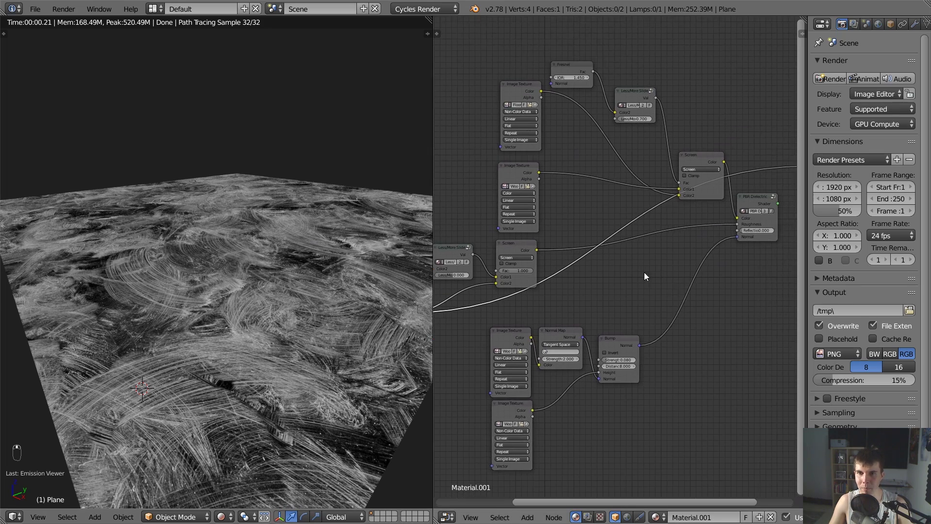
Insert a MixRGB node between the floor smudges Image Texture and the final Screen's Color2, and set its blend mode to Screen
scroll(633, 248, "up", 1)
key("shift+a")
mouse_move(597, 113)
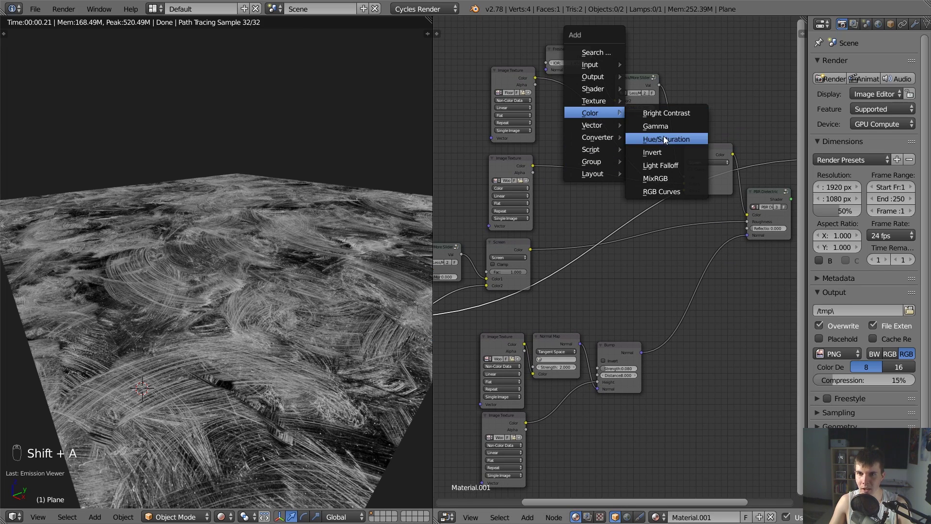
left_click(655, 178)
left_click(584, 103)
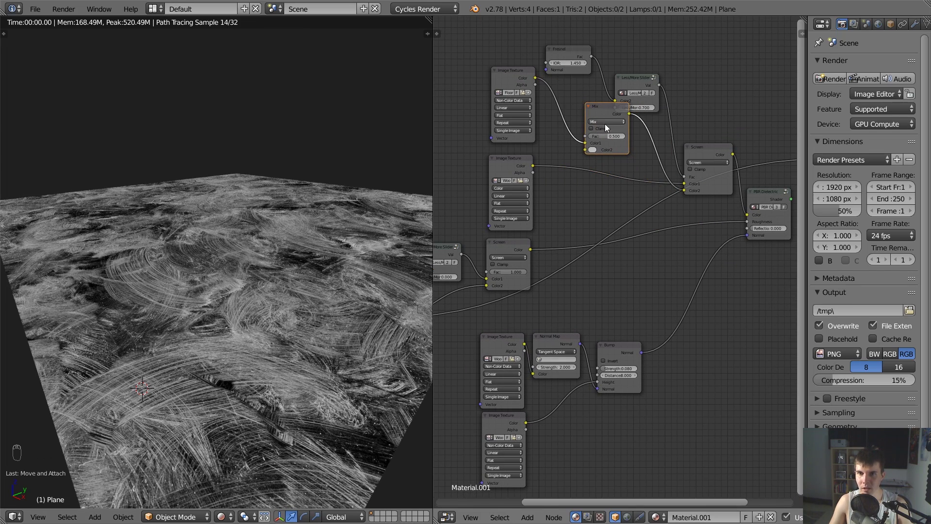
left_click(605, 122)
left_click(598, 156)
Connect the streaky Image Texture's Color to Color2 of the new Screen node, and shift the final Screen node slightly
middle_click_drag(570, 157, 678, 131)
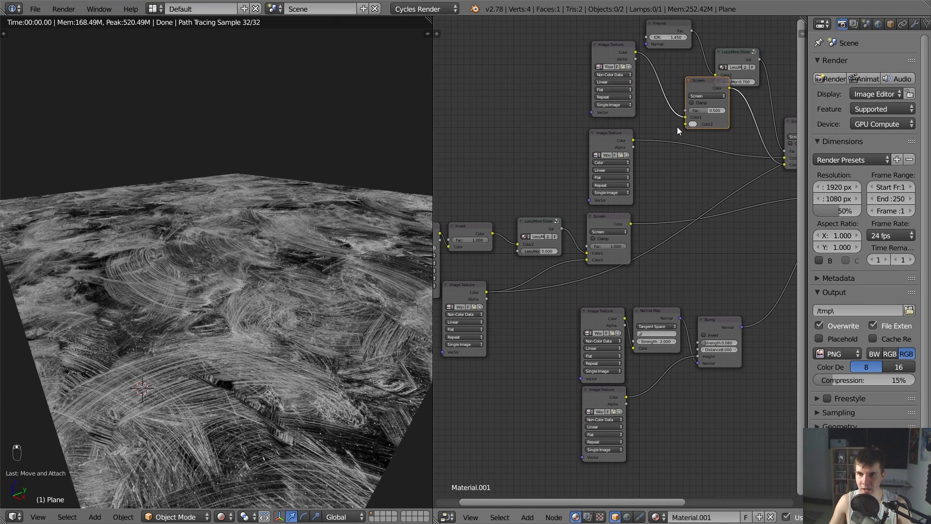
left_click_drag(685, 126, 484, 292)
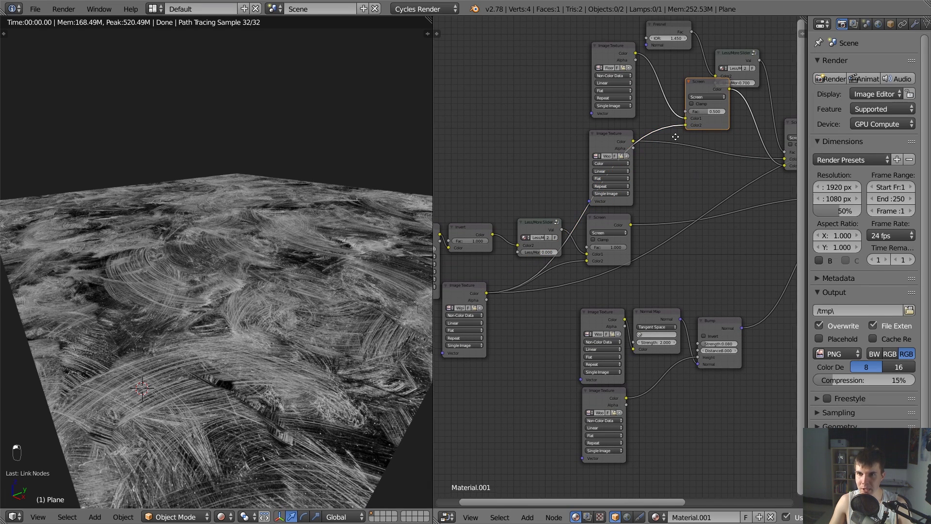
middle_click_drag(676, 135, 581, 237)
mouse_move(714, 227)
left_mouse_down()
mouse_move(726, 197)
mouse_move(709, 221)
left_mouse_up()
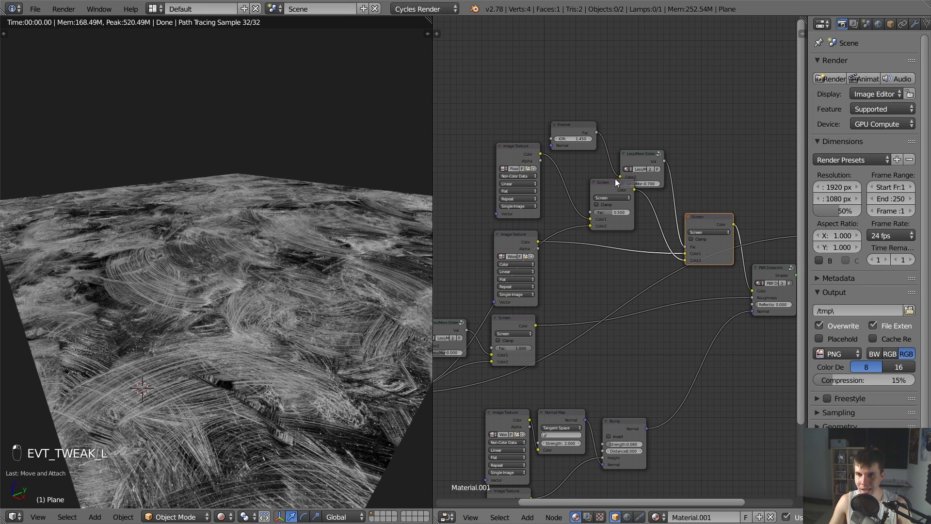
Preview the combined smudges from the new Screen node, followed by the final Screen's color output on the plane
left_click(598, 185, "ctrl+shift")
scroll(599, 187, "up", 3)
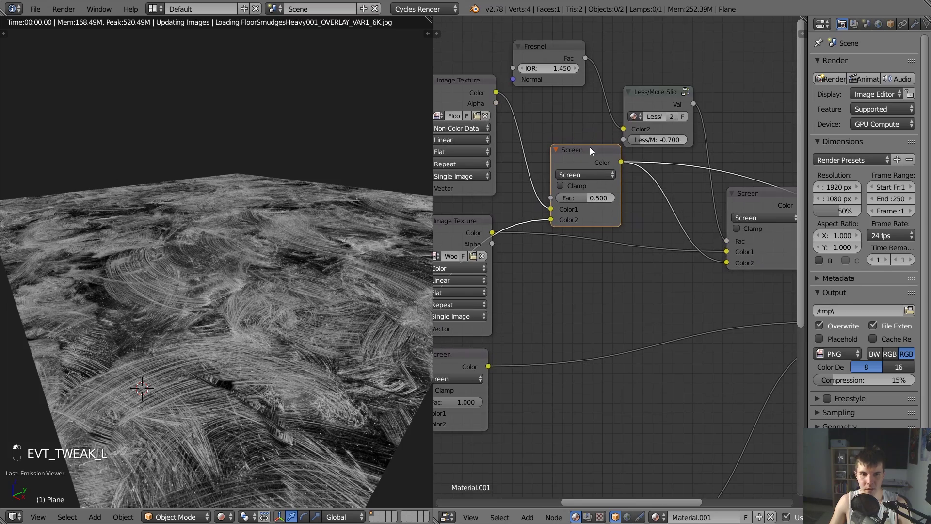
middle_click_drag(669, 224, 555, 171)
left_click(668, 147, "ctrl+shift")
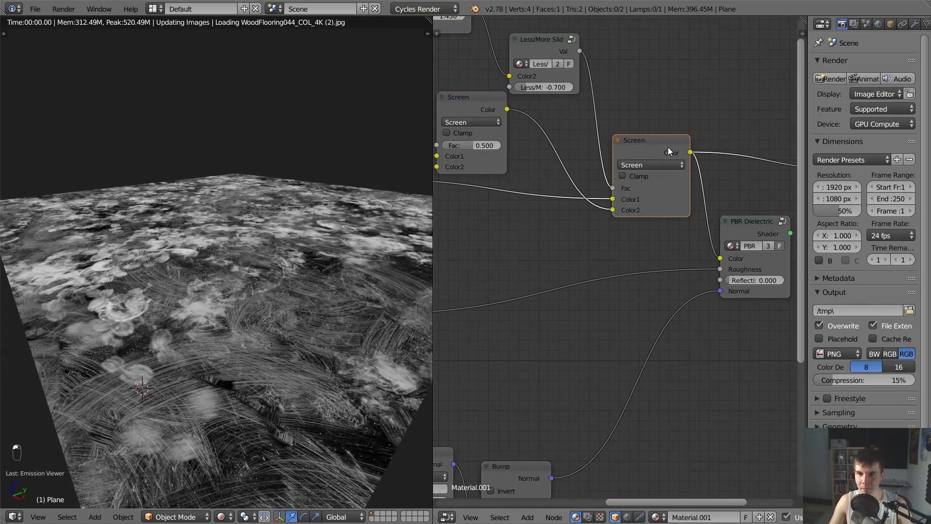
middle_click_drag(363, 242, 263, 219)
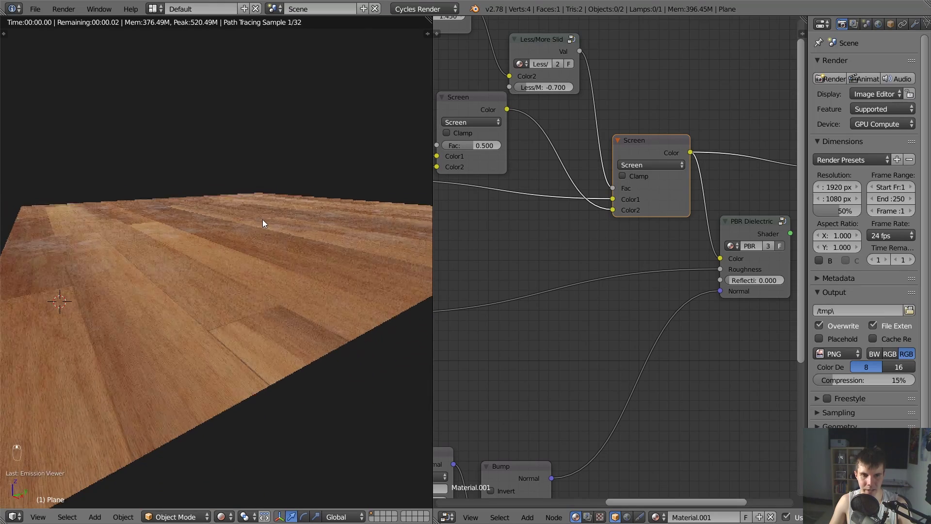
Preview the PBR Dielectric shader on the floor to inspect the combined smudges in the full material
middle_click_drag(734, 208, 595, 124)
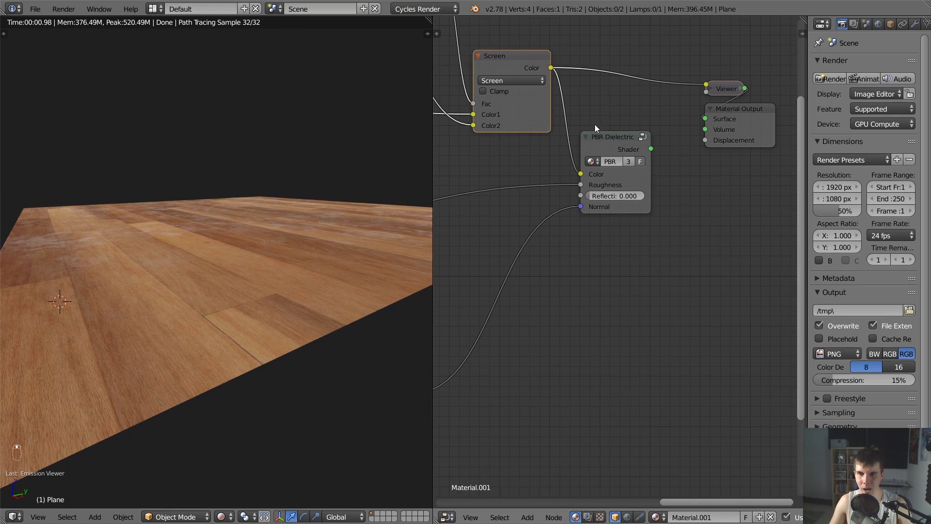
left_click(610, 142, "ctrl+shift")
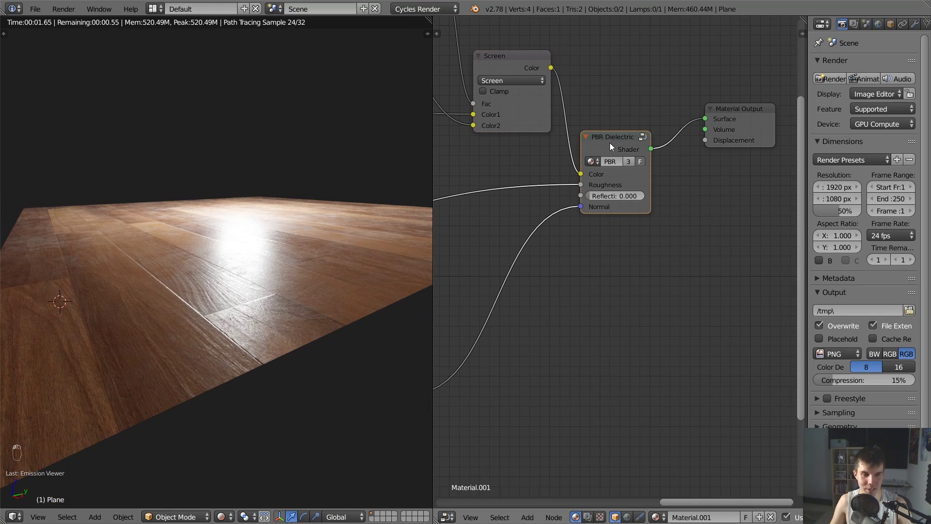
middle_click_drag(388, 213, 427, 205)
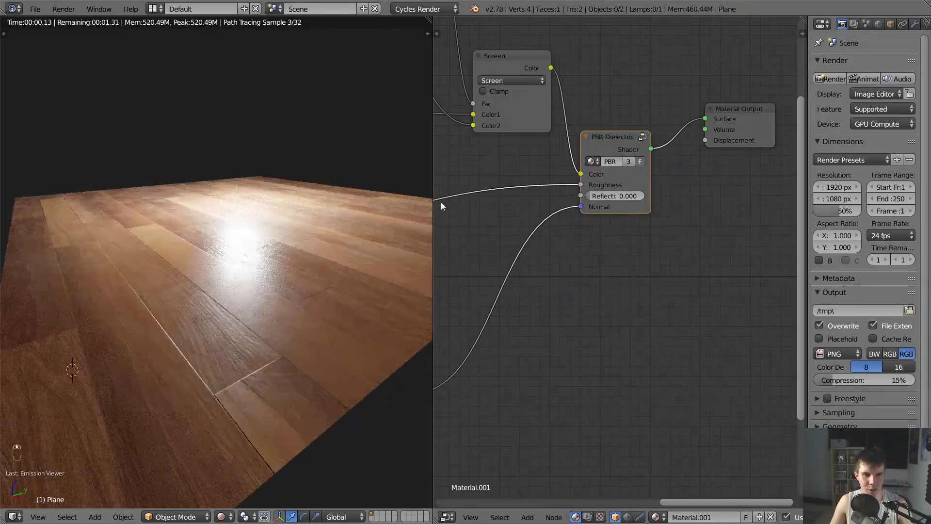
scroll(461, 209, "down", 3)
middle_click_drag(532, 220, 653, 221)
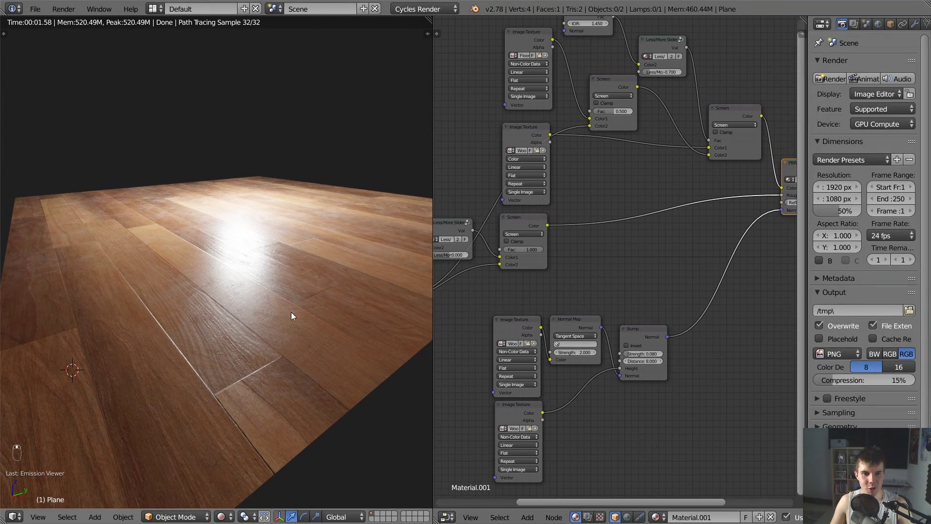
Set the Less/More Slider value in the roughness branch to -0.100
middle_click_drag(464, 227, 593, 190)
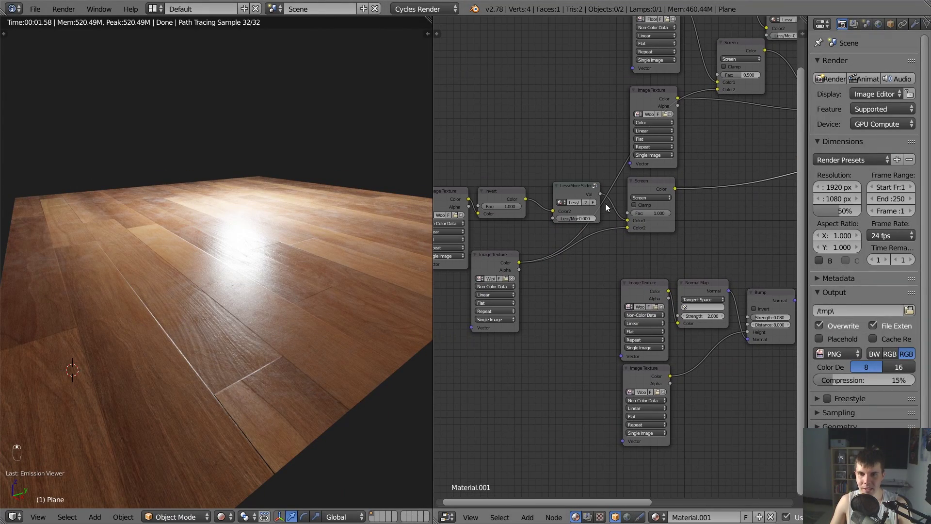
left_click_drag(582, 219, 607, 221)
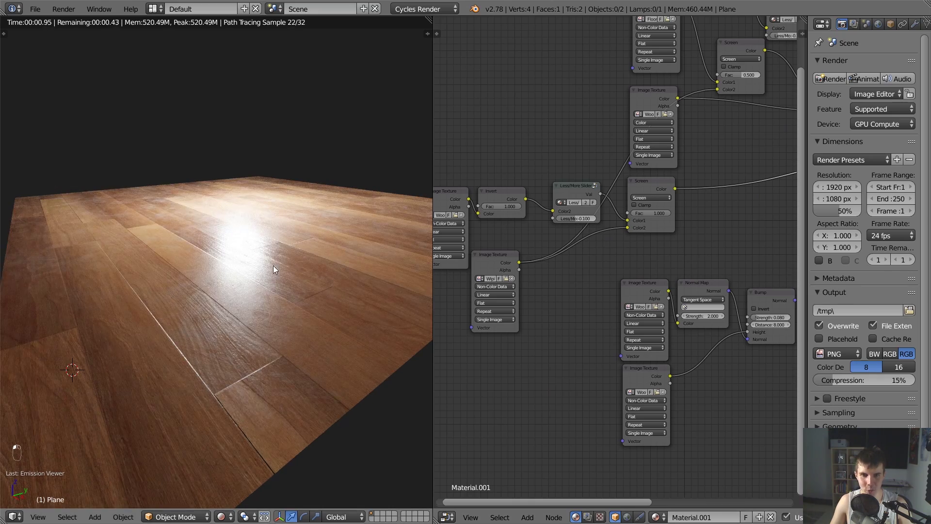
middle_click_drag(273, 270, 289, 247)
Set the Fresnel's Less/More Slider value to -0.760, and inspect the whole floor plane
middle_click_drag(712, 188, 569, 248)
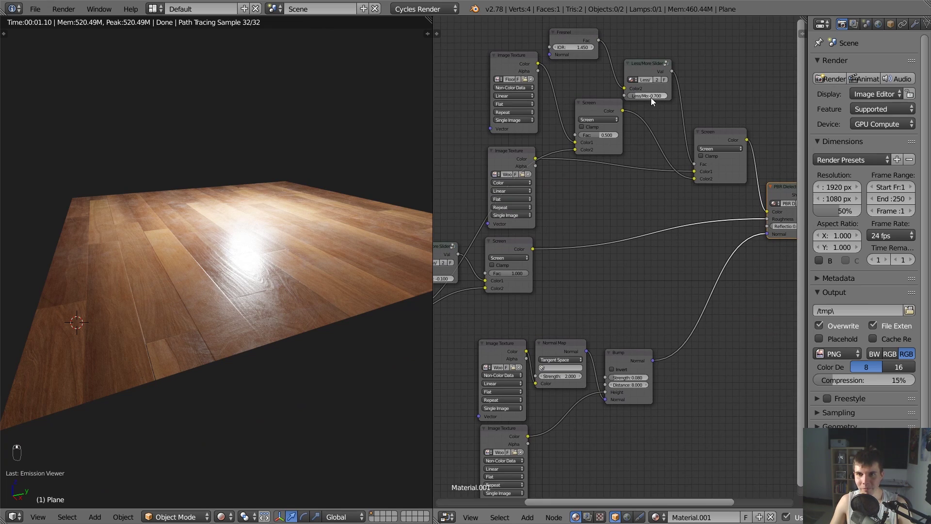
left_click_drag(658, 96, 655, 95)
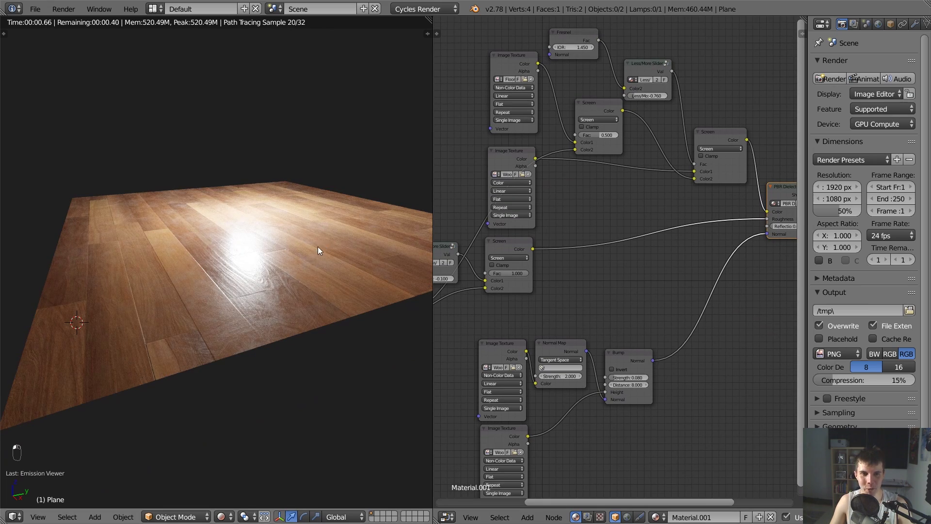
middle_click_drag(318, 246, 328, 257)
scroll(328, 257, "down", 3)
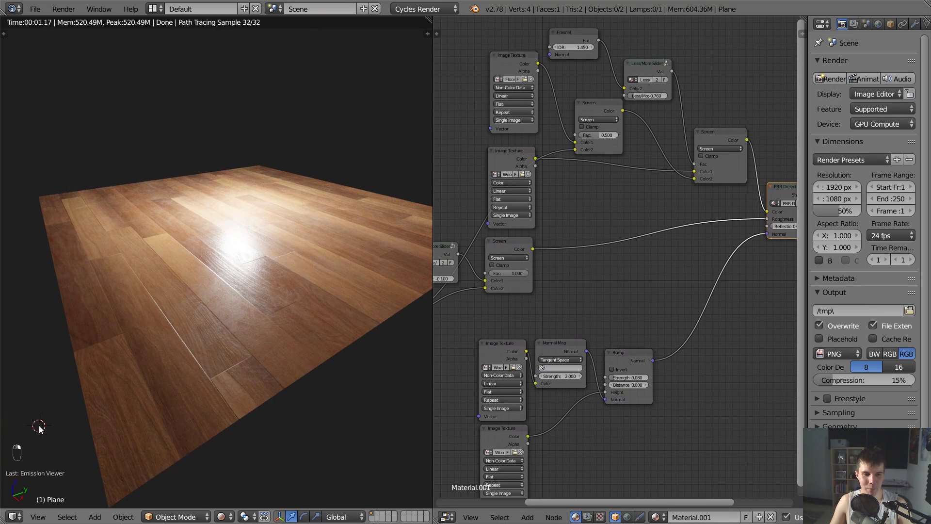
left_click(44, 423)
scroll(641, 413, "down", 3)
Widen the node editor and frame the complete floor material node tree
middle_click_drag(643, 412, 586, 349)
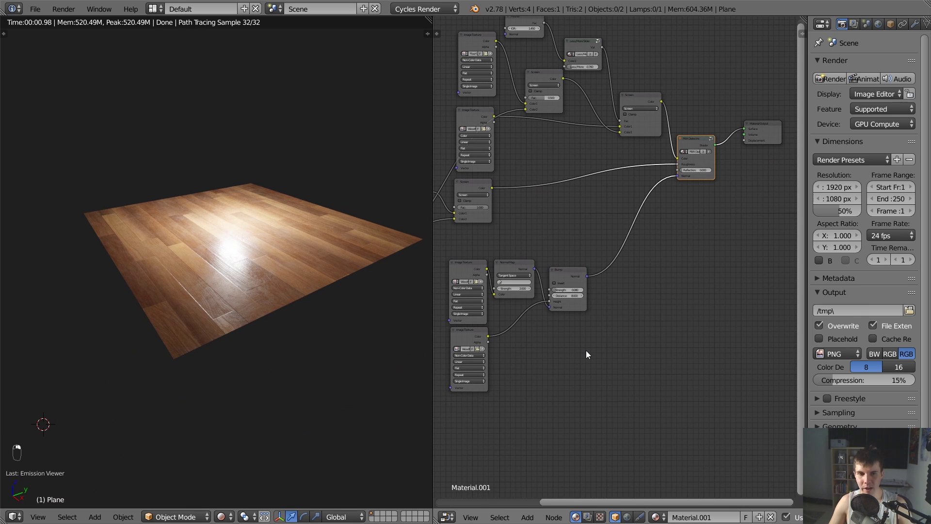
left_click_drag(432, 92, 203, 96)
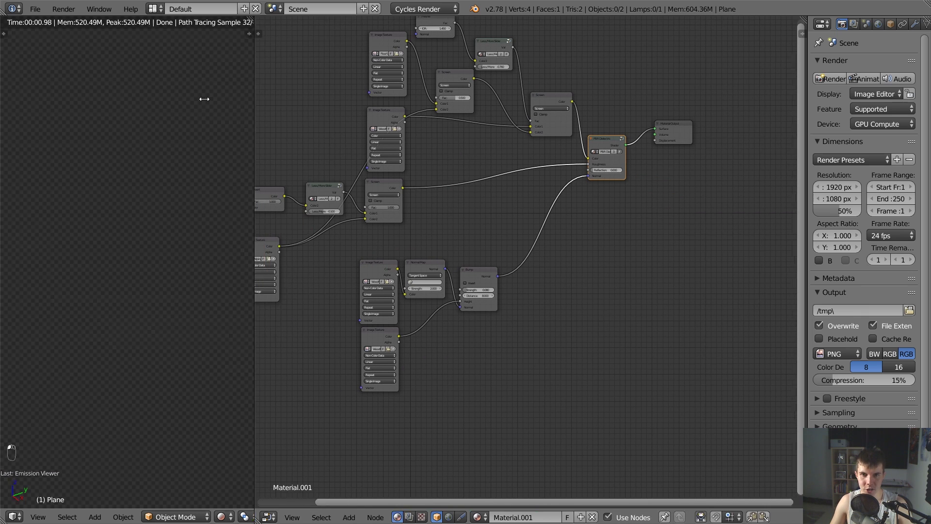
scroll(711, 220, "up", 4)
middle_click_drag(757, 249, 735, 242)
middle_click_drag(434, 240, 404, 234)
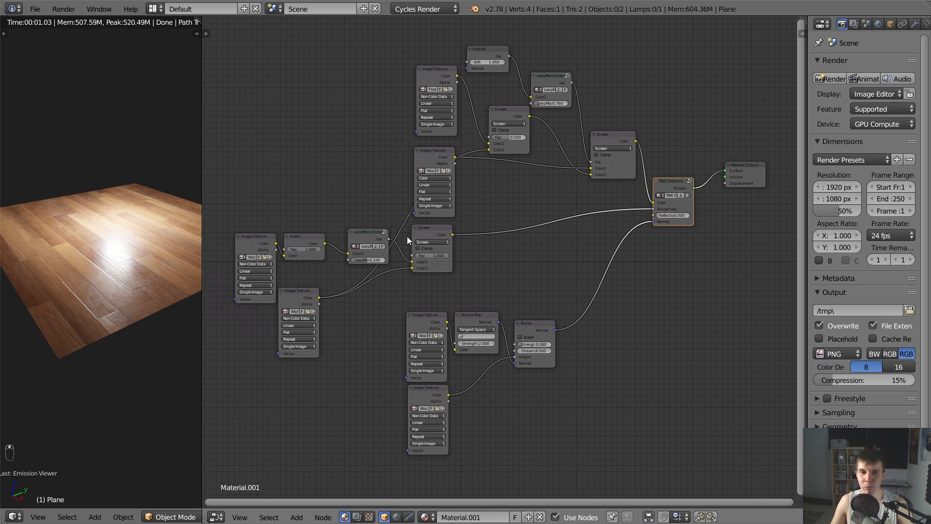
Tidy the layout by placing the streaky Image Texture beneath the one feeding Invert, and nudge the wood color and Invert source textures
left_click_drag(301, 297, 255, 316)
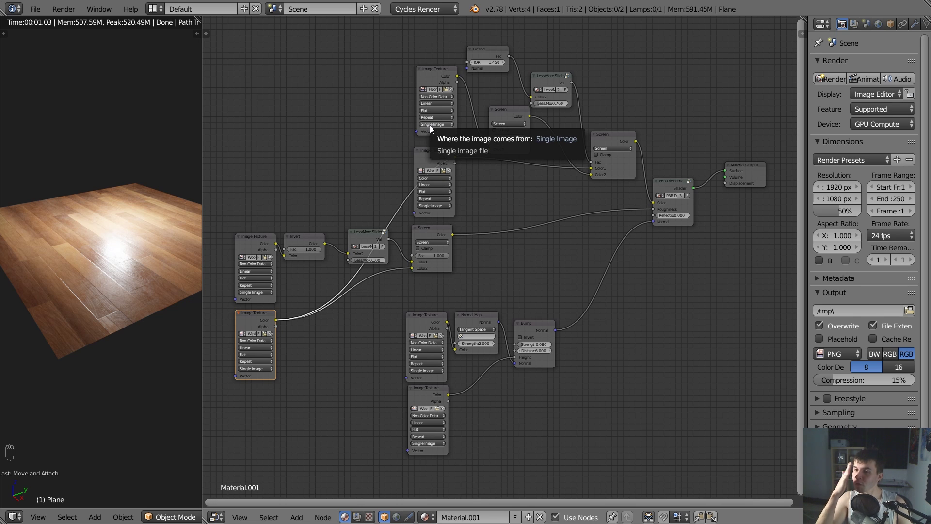
key("a")
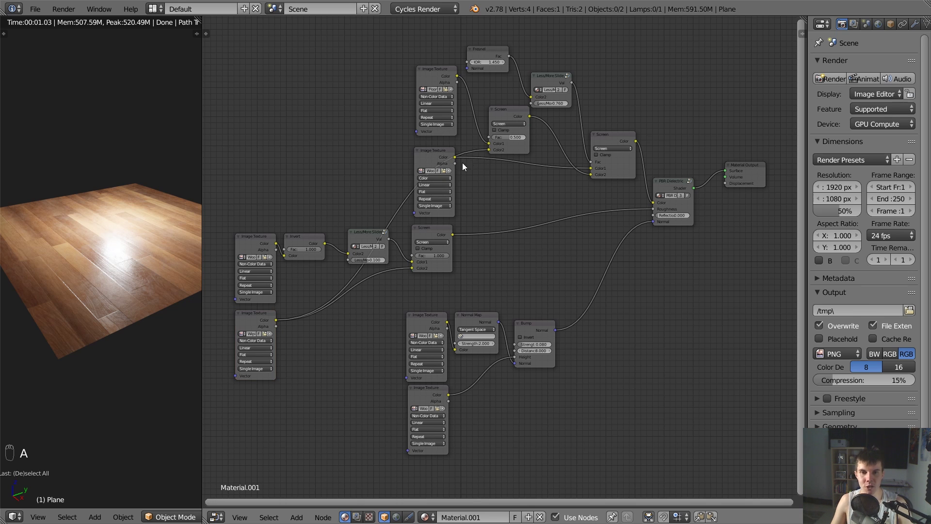
right_click(441, 162)
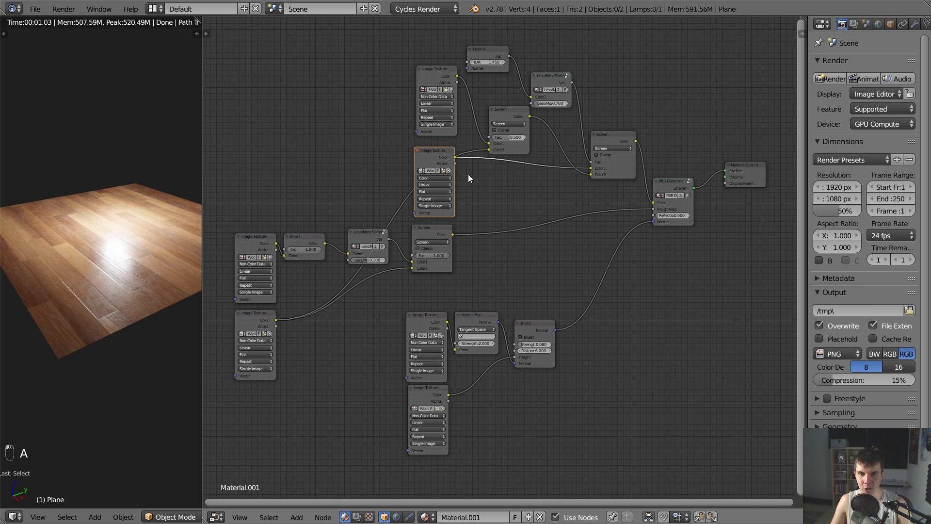
key("g")
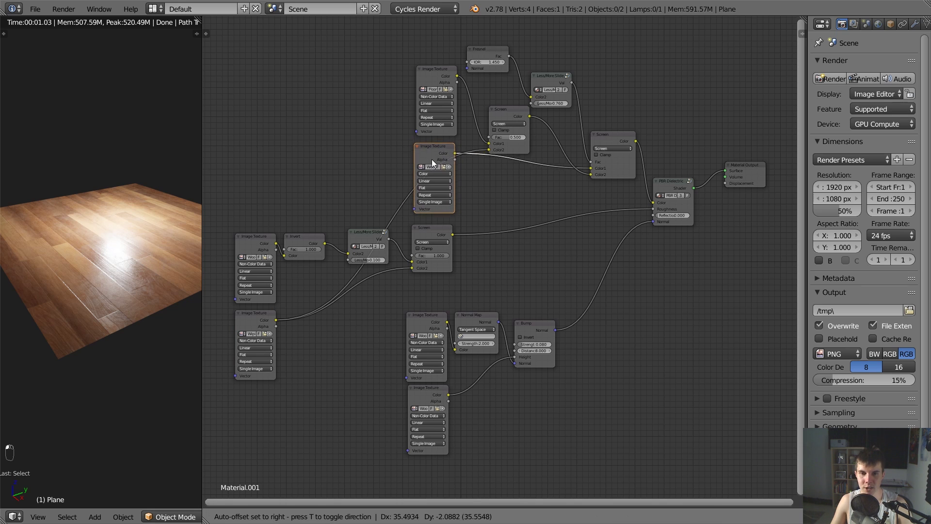
left_click(440, 156)
right_click(251, 242)
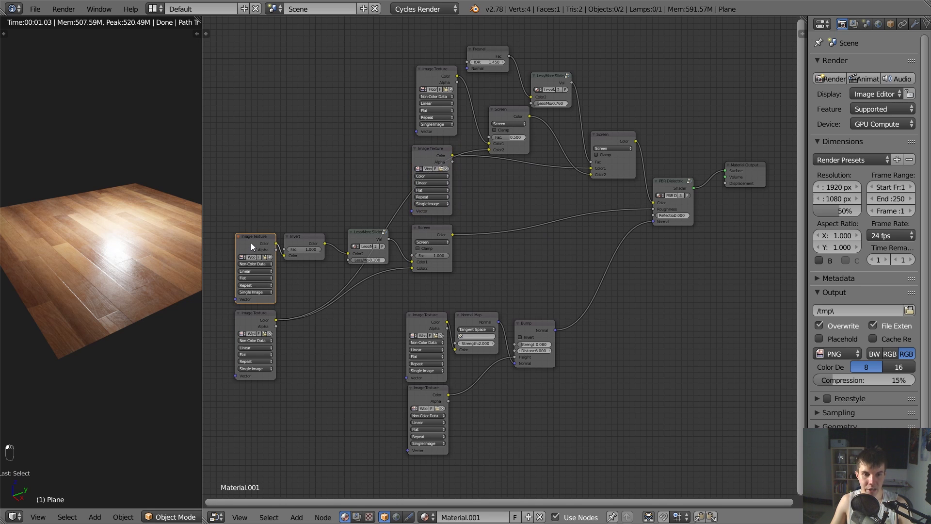
key("g")
left_click(243, 250)
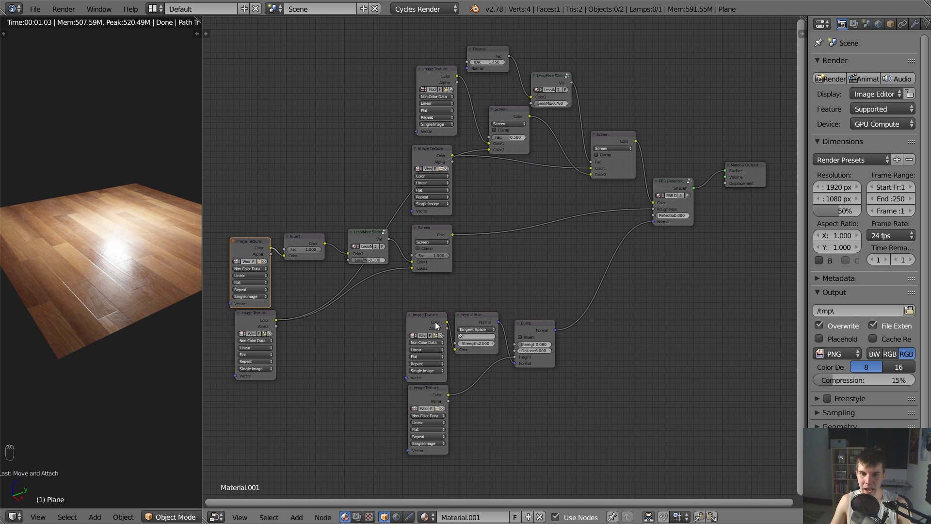
Tidy the layout by spacing out the Normal Map, Bump and PBR Dielectric nodes and aligning the bump's Image Texture below the normal texture
mouse_move(476, 319)
right_mouse_down()
mouse_move(485, 312)
mouse_move(481, 319)
right_mouse_up()
right_click_drag(425, 403, 422, 405)
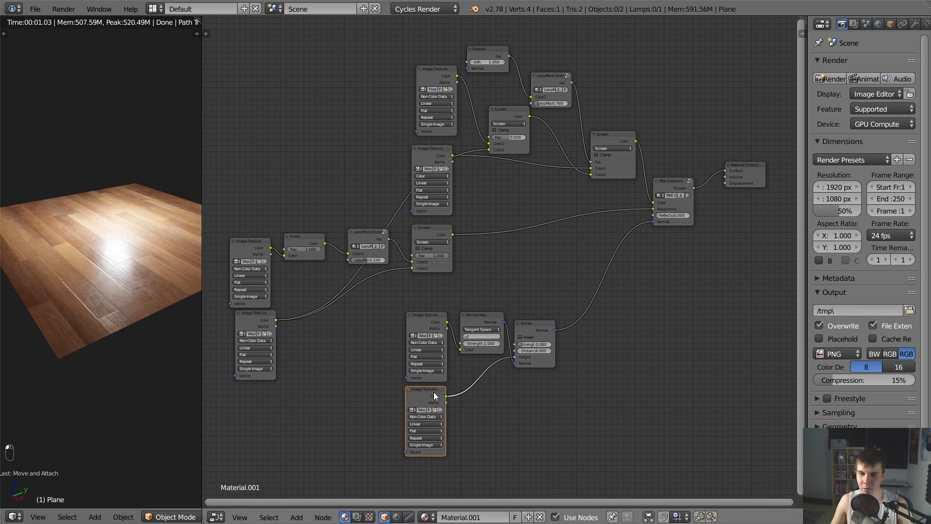
right_click_drag(532, 324, 535, 322)
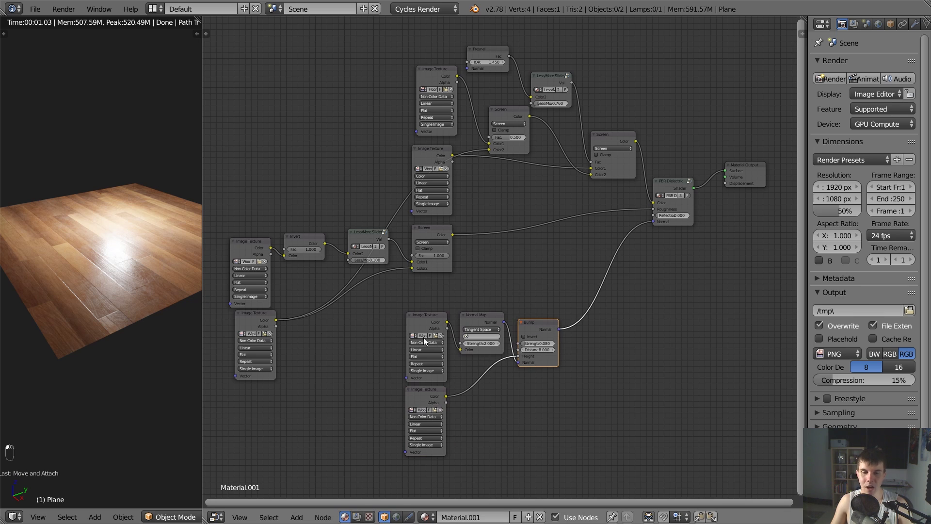
right_click_drag(662, 193, 675, 182)
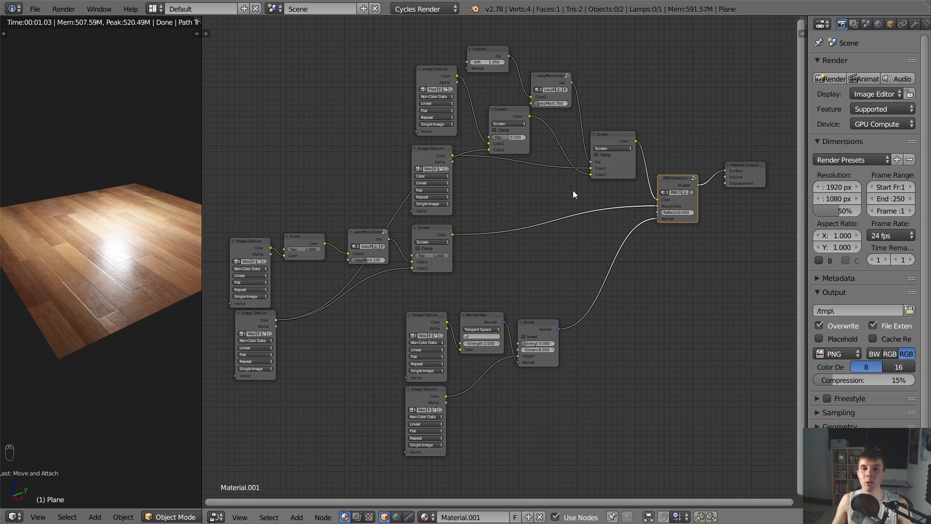
Preview the color branch's smudge texture, Screen, Fresnel and Less/More Slider nodes one by one, ending on the PBR Dielectric shader
left_click(433, 75, "ctrl+shift")
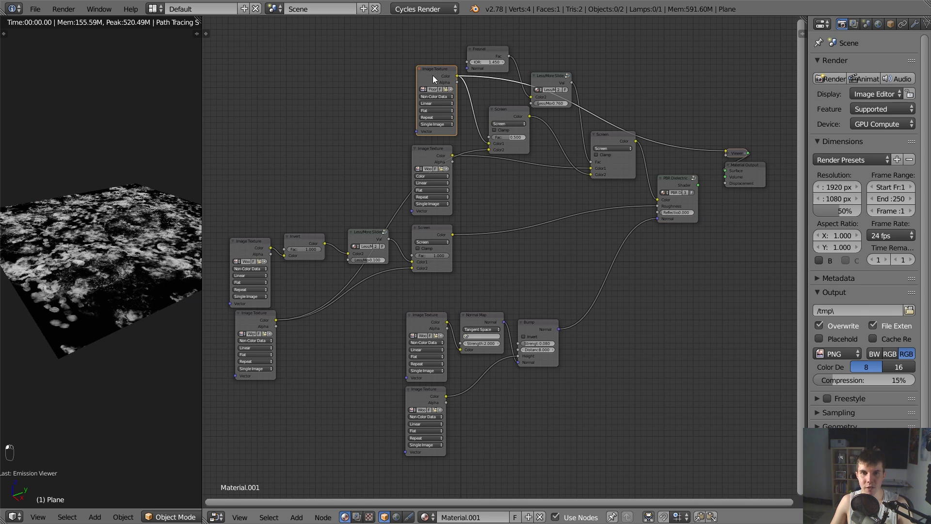
left_click(509, 115, "ctrl+shift")
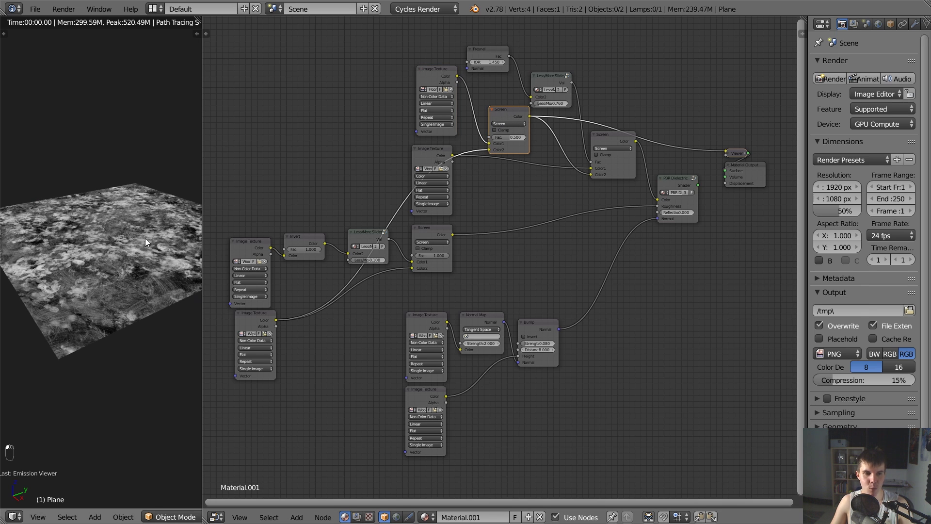
left_click(606, 136, "ctrl+shift")
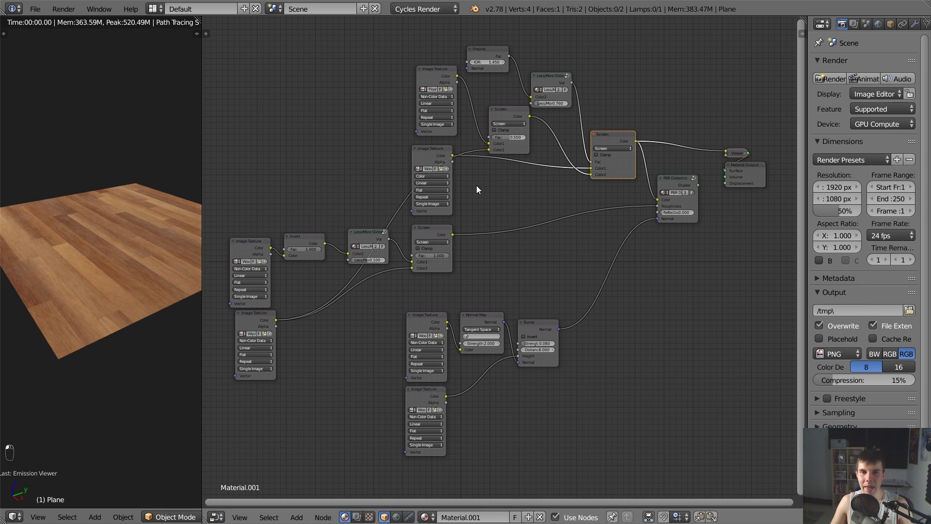
mouse_move(425, 153)
left_mouse_down()
mouse_move(432, 156)
mouse_move(423, 151)
left_mouse_up()
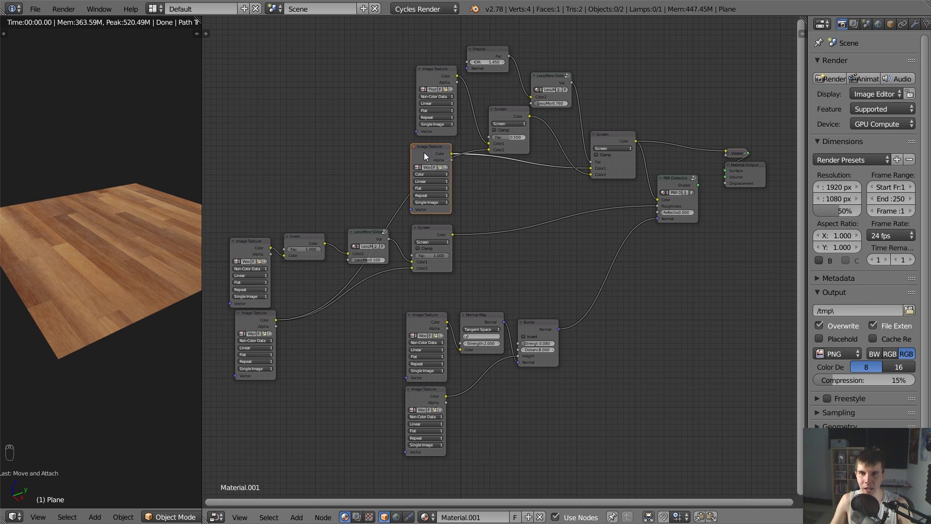
left_click(490, 53, "ctrl+shift")
left_click(548, 101, "ctrl+shift")
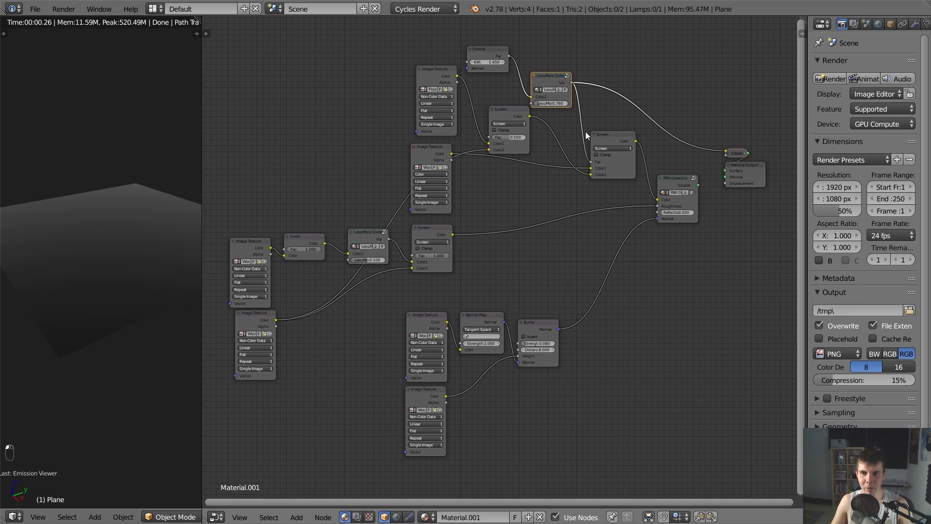
left_click(624, 157, "ctrl+shift")
left_click(675, 183, "ctrl+shift")
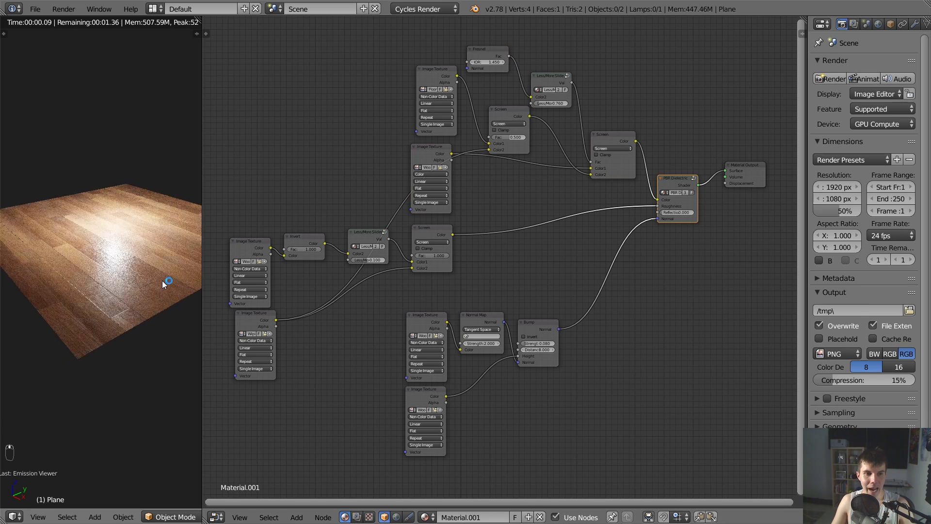
Preview the roughness branch's Screen, streaky Image Texture and Invert outputs on the floor, ending on the PBR Dielectric shader
middle_click_drag(162, 280, 155, 281)
scroll(155, 281, "up", 3)
middle_click_drag(423, 252, 444, 243)
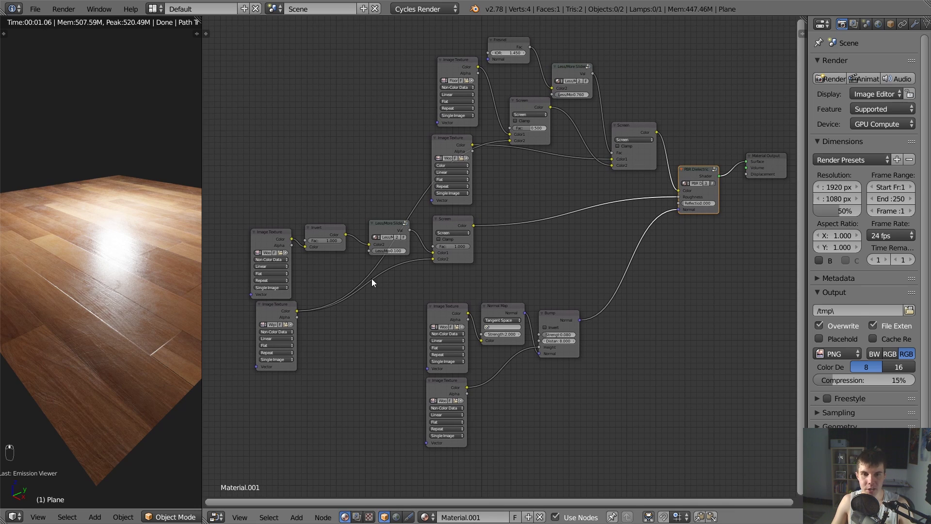
left_click(451, 227, "ctrl+shift")
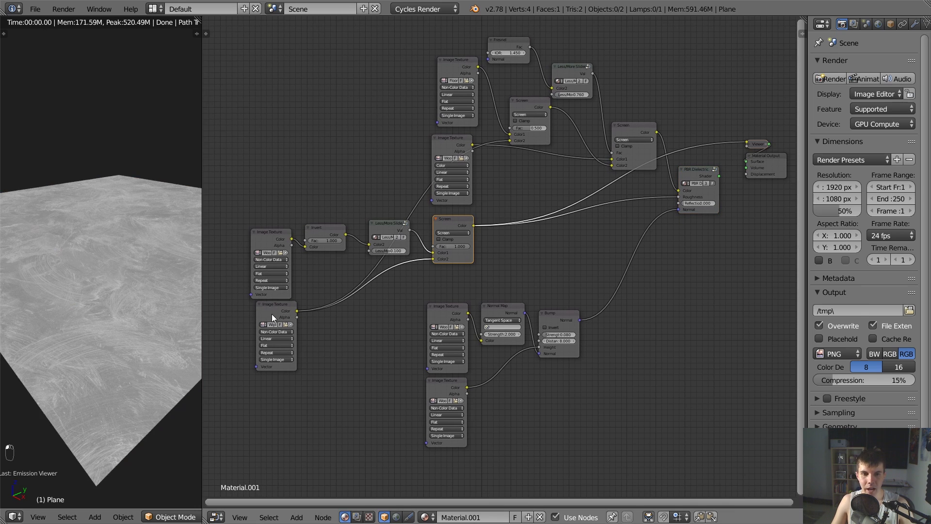
left_click(271, 315, "ctrl+shift")
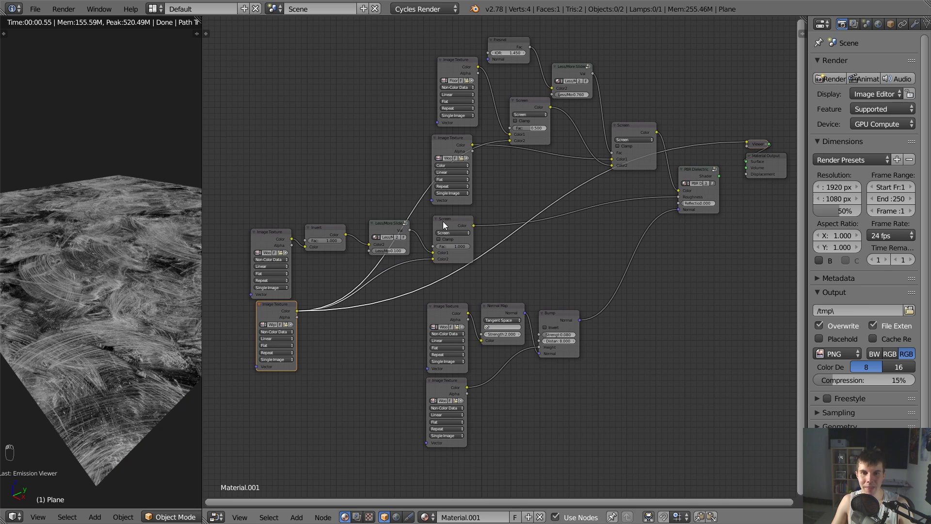
left_click(324, 230, "ctrl+shift")
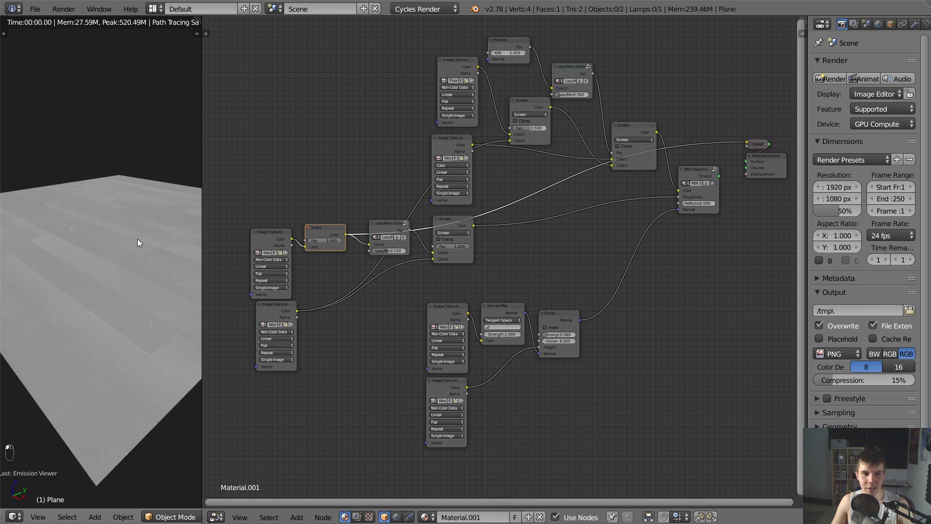
left_click(442, 224, "ctrl+shift")
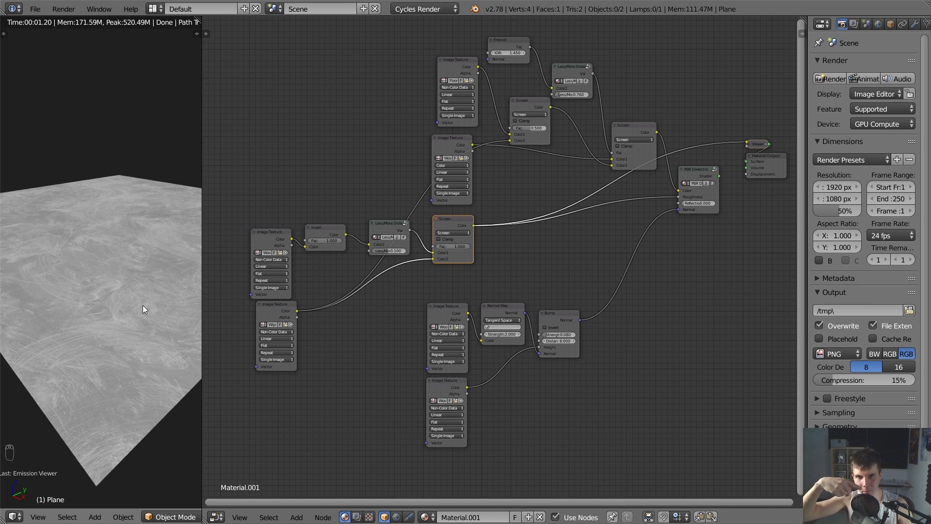
left_click(703, 167, "ctrl+shift")
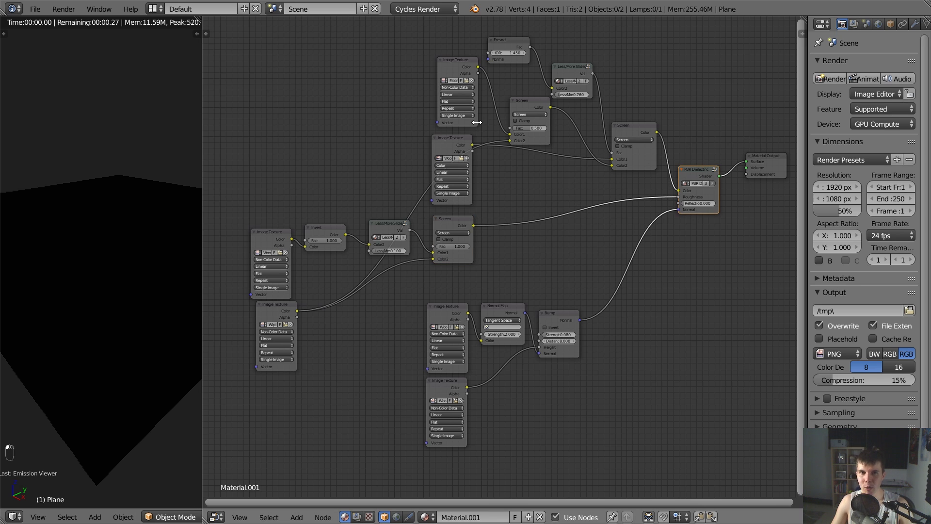
Expand the rendered view over the node editor, split it in two, and make the new area a node editor without its sidebar
left_click_drag(199, 20, 252, 39)
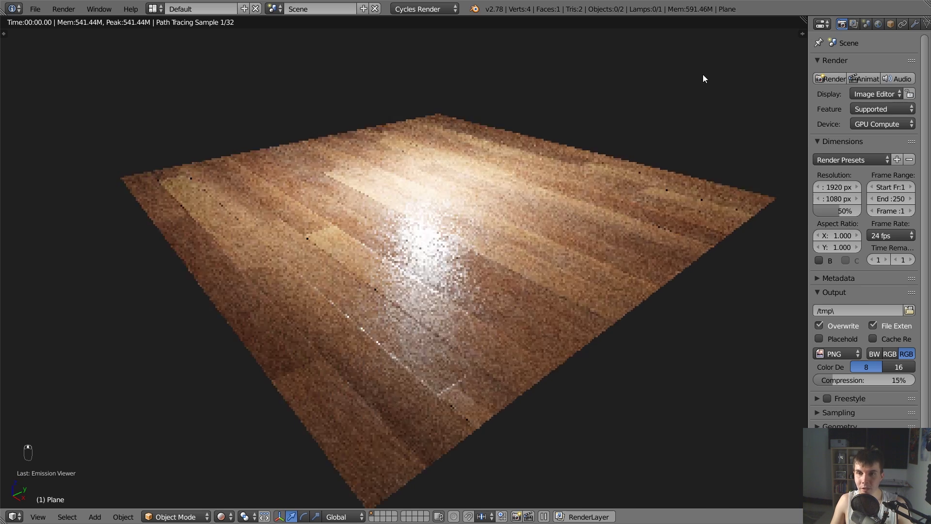
left_click_drag(798, 27, 474, 31)
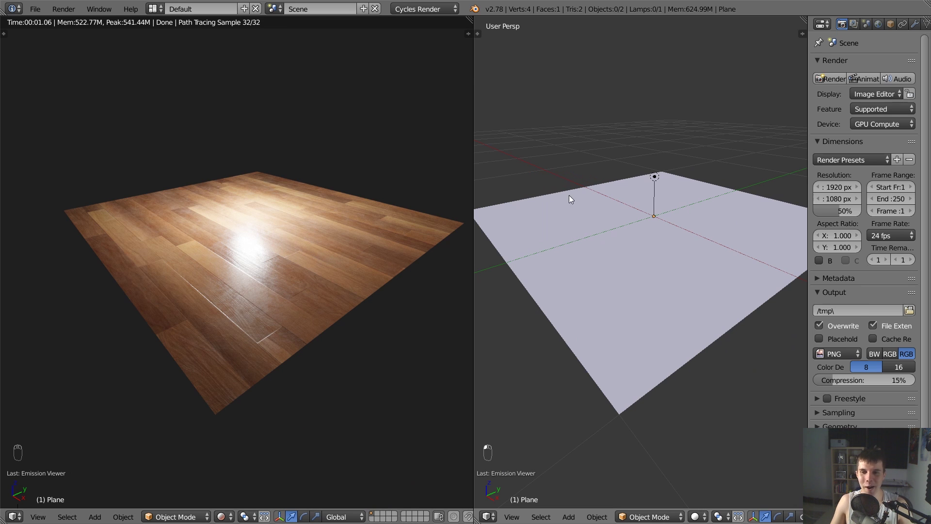
key("shift+F3")
key("n")
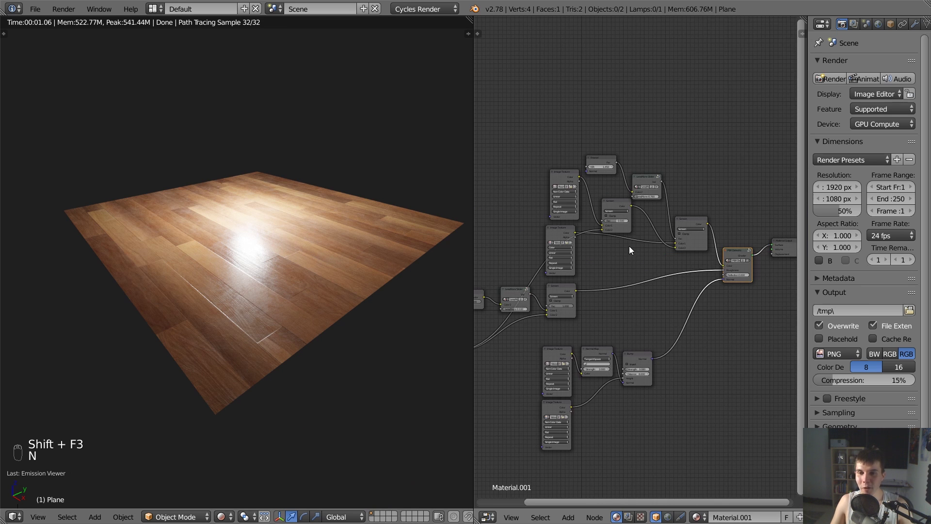
Examine the normal and bump nodes and the roughness branch against a close view of the floor's reflections
middle_click_drag(627, 250, 634, 146)
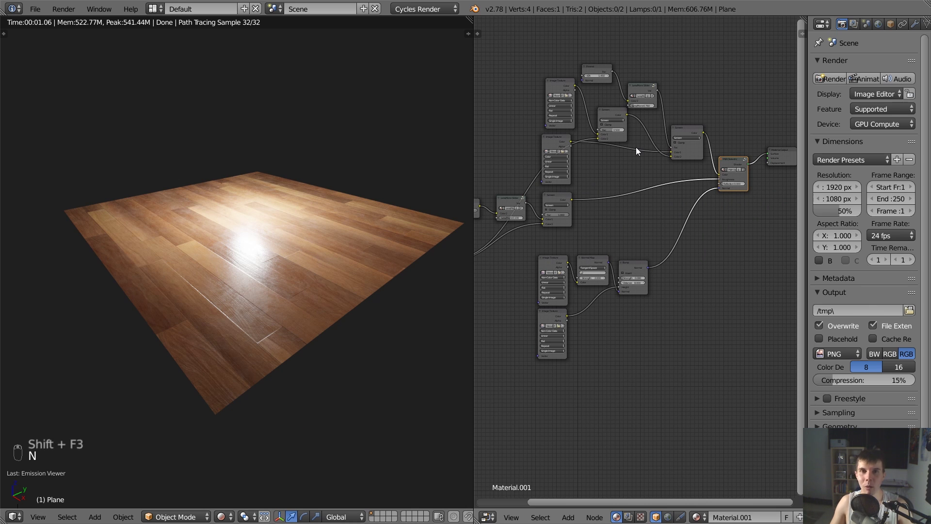
middle_click_drag(593, 231, 688, 200)
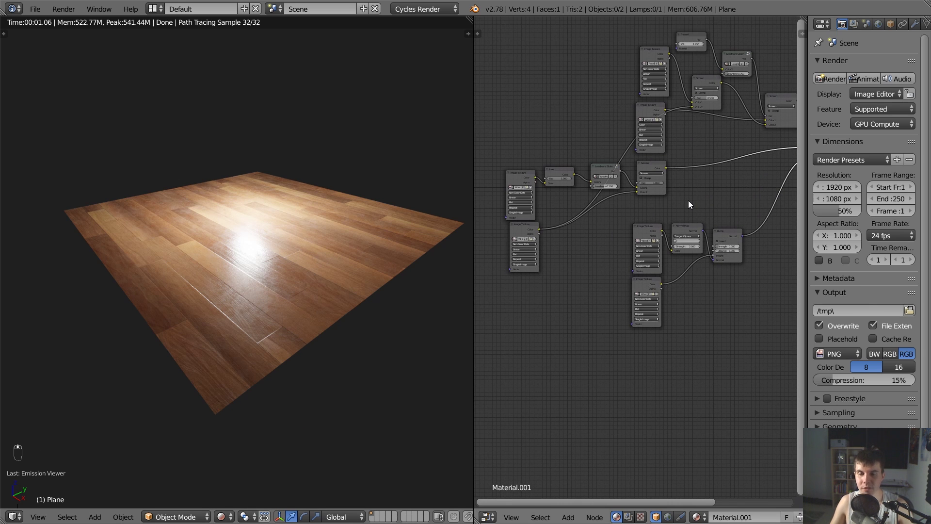
scroll(689, 204, "up", 3)
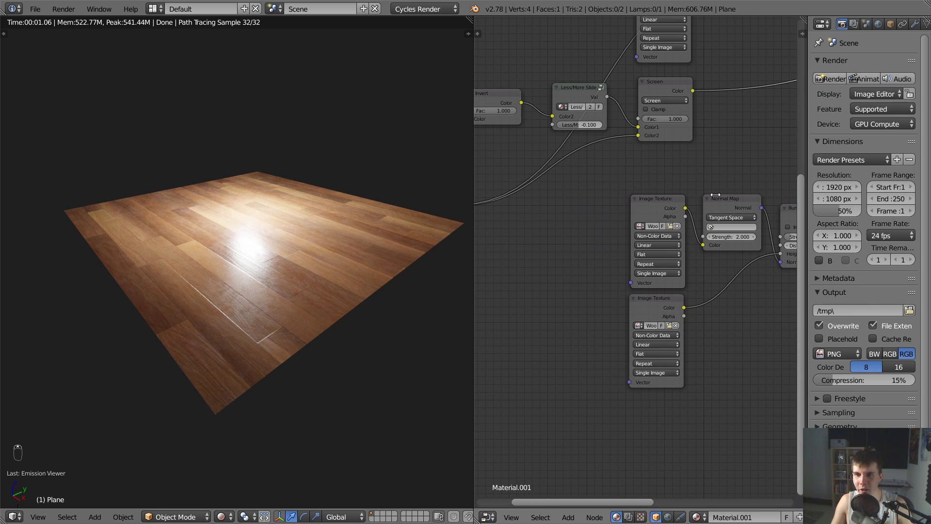
middle_click_drag(716, 195, 610, 198)
scroll(257, 298, "up", 6)
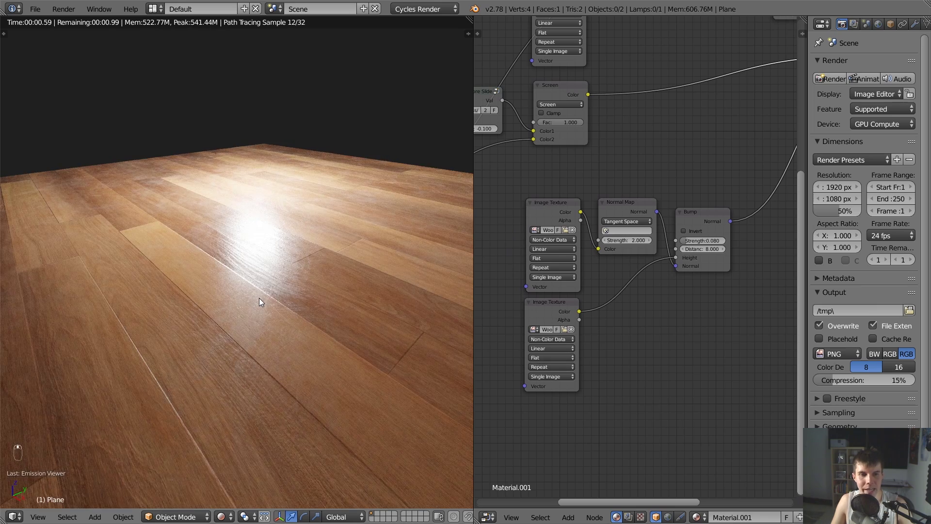
scroll(259, 297, "down", 1)
scroll(671, 304, "down", 1)
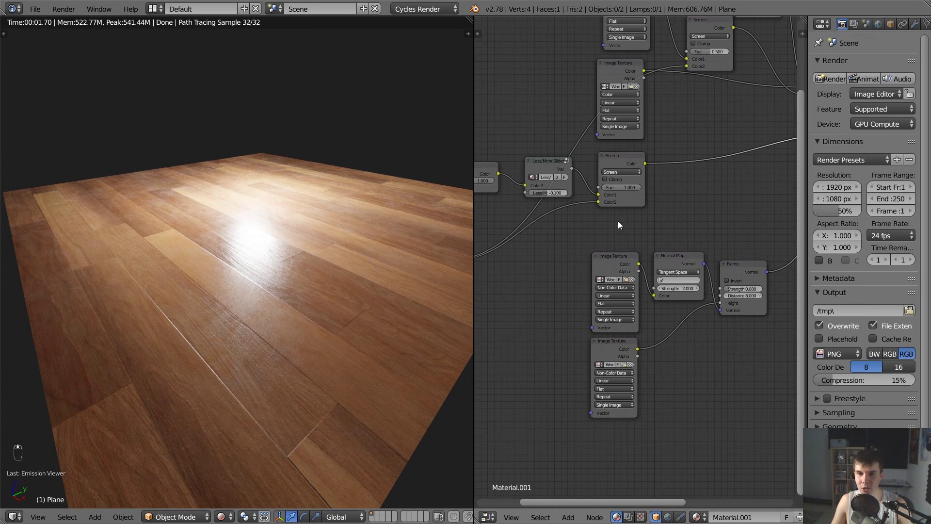
middle_click_drag(618, 220, 584, 230)
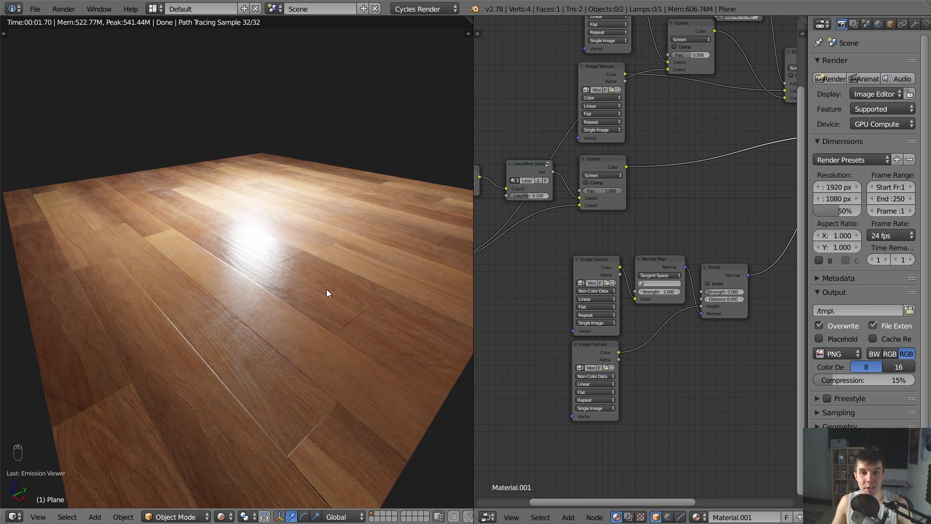
middle_click_drag(614, 136, 463, 172)
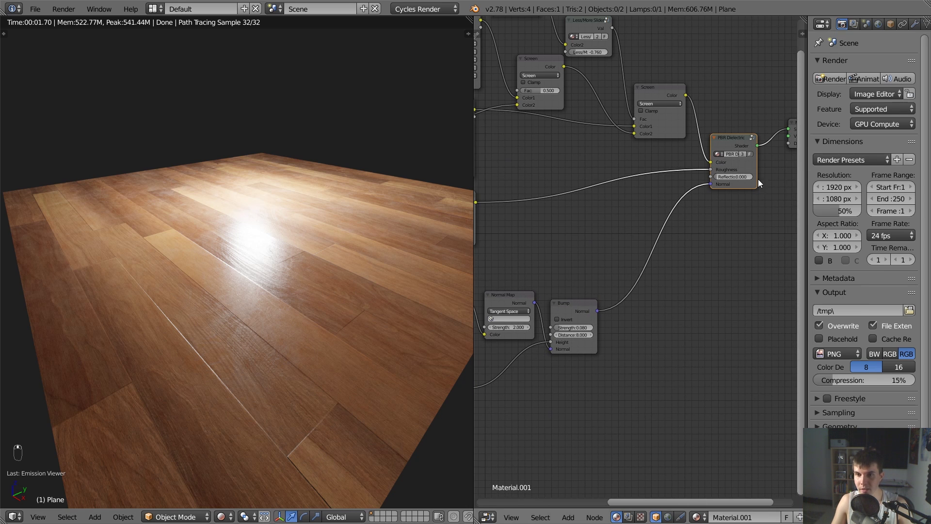
Nudge the PBR Dielectric node slightly away from the final Screen node
left_click(733, 137)
left_click_drag(733, 137, 739, 139)
middle_click_drag(669, 165, 712, 141)
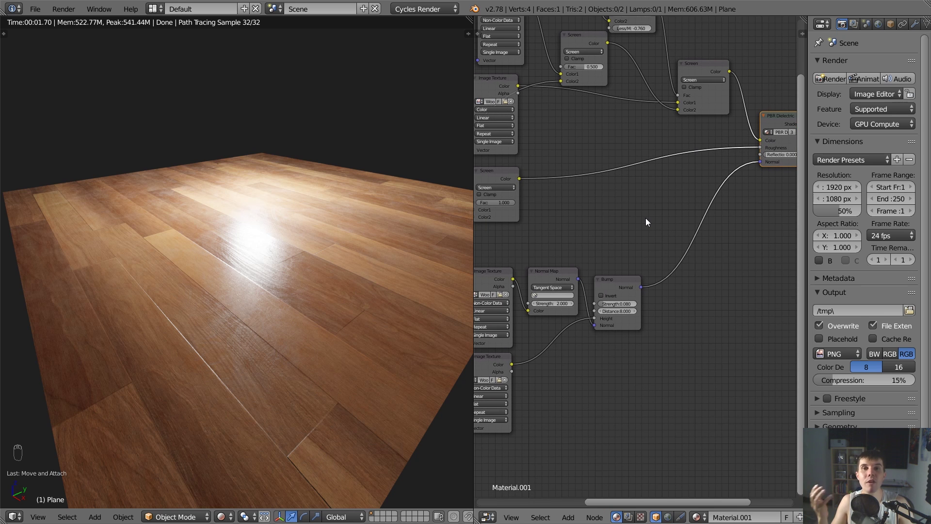
Try a Less/More Slider value of 0.200 in the roughness branch and check the floor's reflection from several angles
middle_click_drag(647, 222, 659, 198)
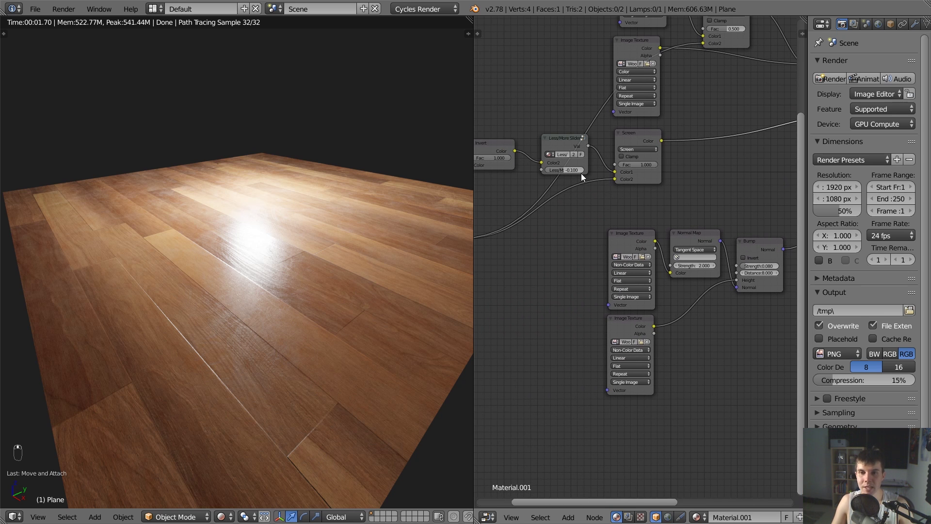
mouse_move(580, 170)
left_mouse_down()
mouse_move(590, 170)
mouse_move(571, 170)
left_mouse_up()
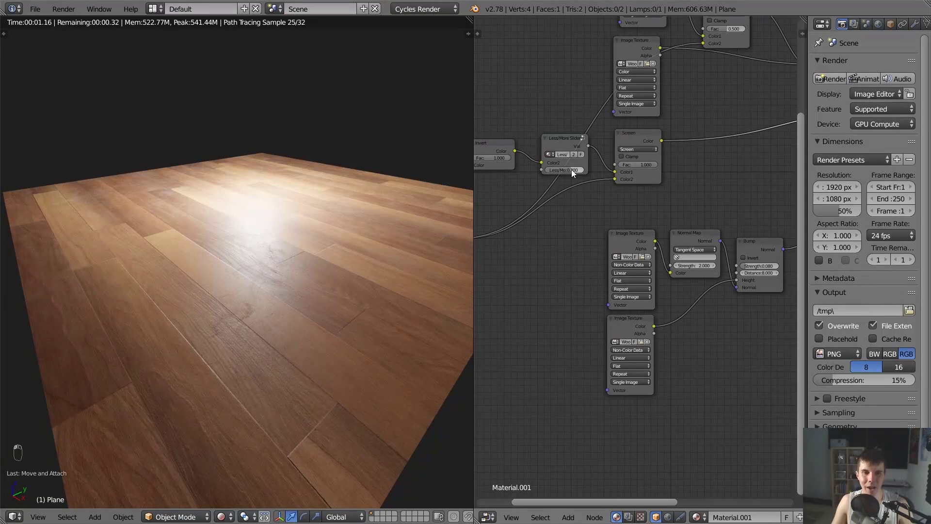
left_click_drag(571, 169, 567, 169)
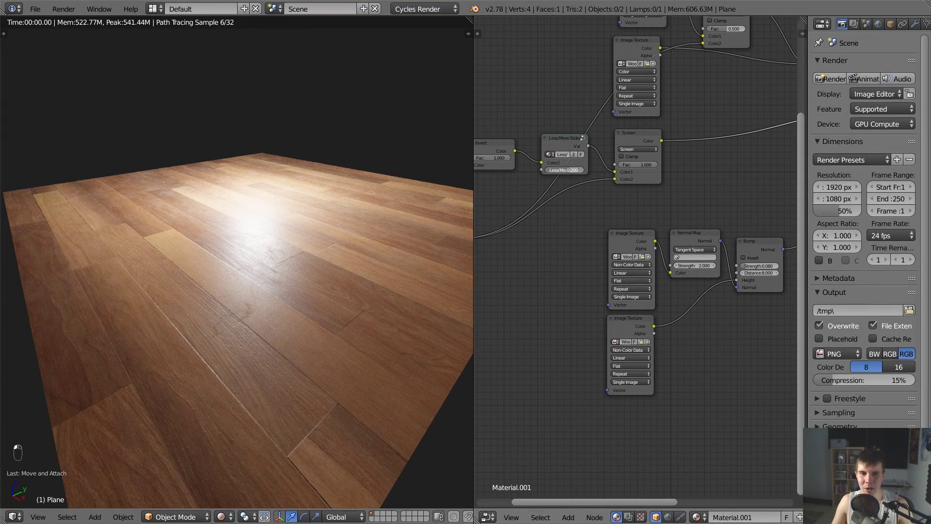
scroll(410, 290, "down", 3)
scroll(411, 280, "up", 2)
middle_click_drag(411, 279, 413, 276)
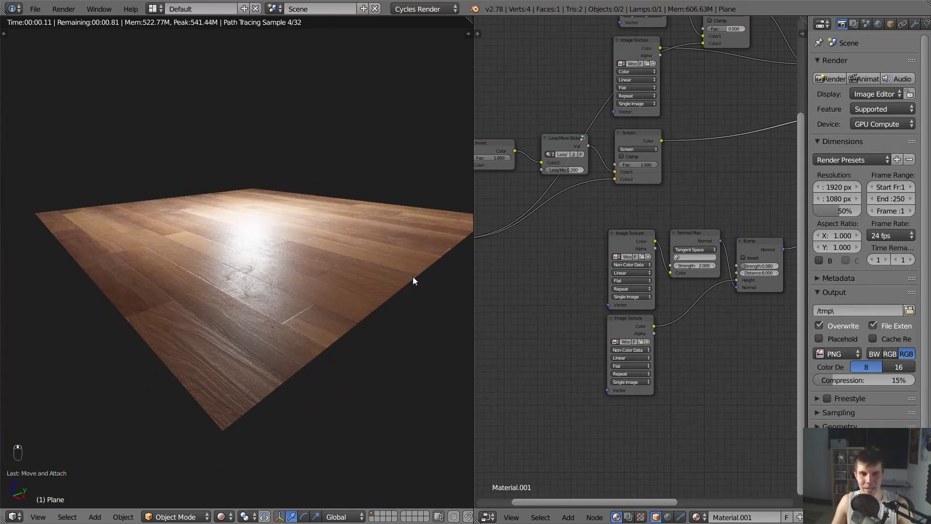
middle_click_drag(368, 240, 340, 255)
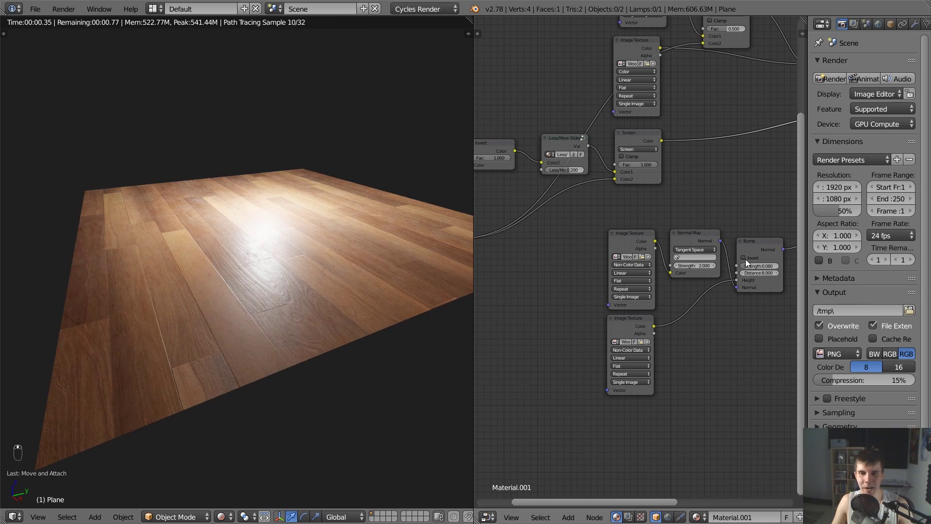
Try a Normal Map strength of 1.000 and inspect the floor's surface relief
middle_click_drag(762, 269, 657, 223)
scroll(657, 223, "up", 4)
double_click(591, 213)
type("1")
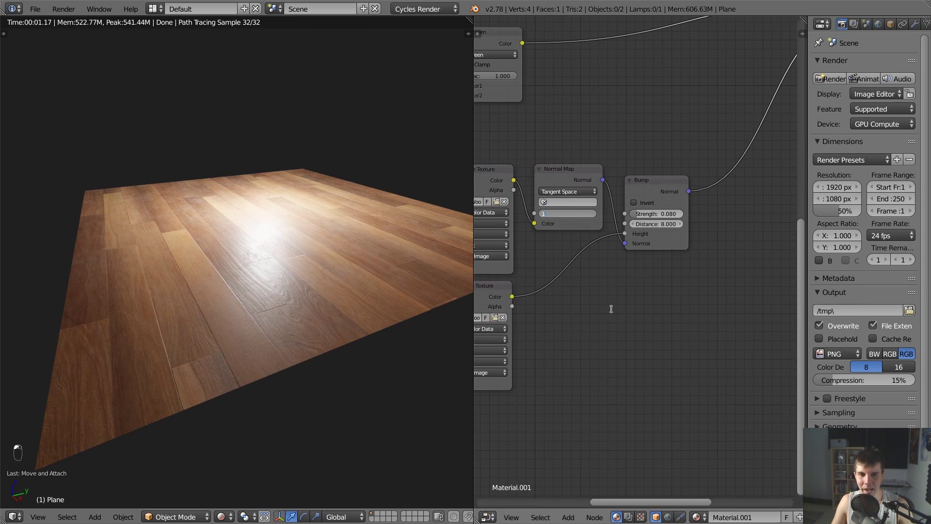
key("Return")
middle_click_drag(360, 322, 383, 327)
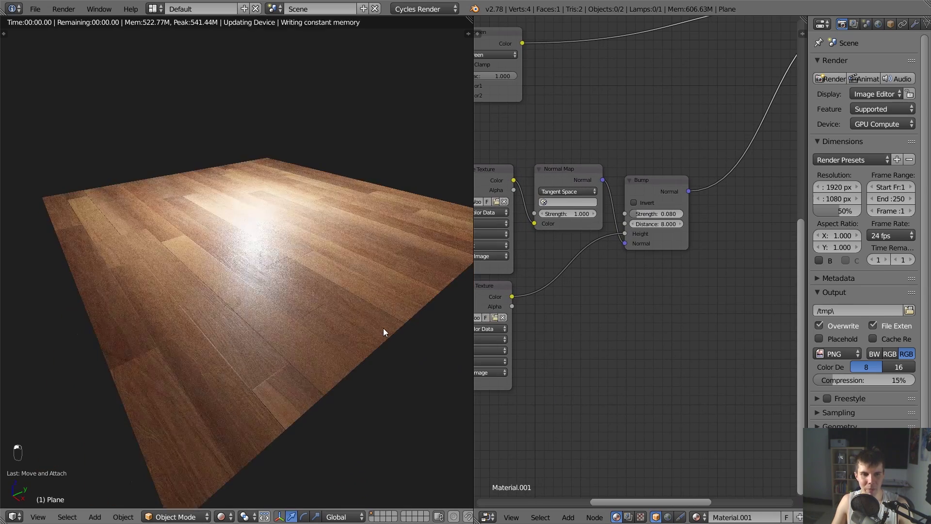
Set the Normal Map strength to 2.000
double_click(571, 216)
type("2")
key("Return")
Set the roughness branch's Less/More Slider value to -0.100 and inspect the floor from a new angle
middle_click_drag(563, 137, 736, 244)
left_click_drag(580, 188, 571, 188, "ctrl")
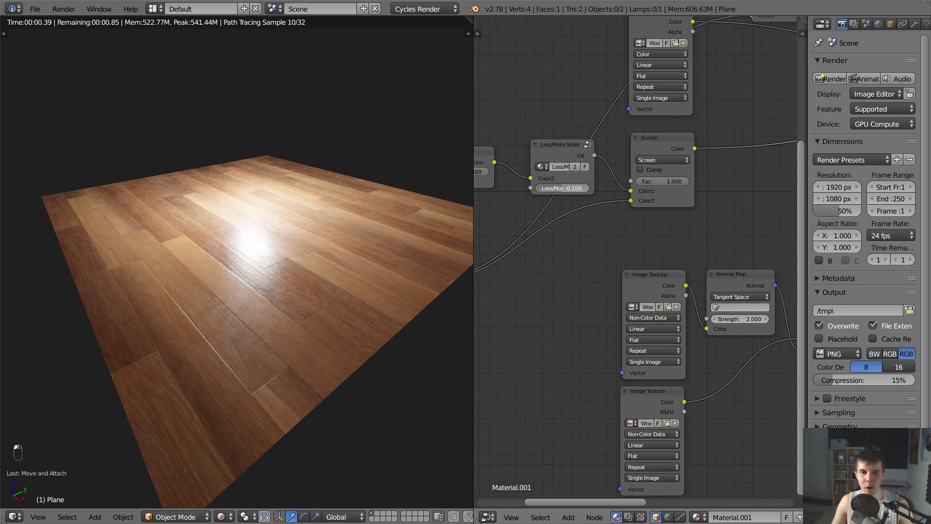
middle_click_drag(314, 219, 326, 213)
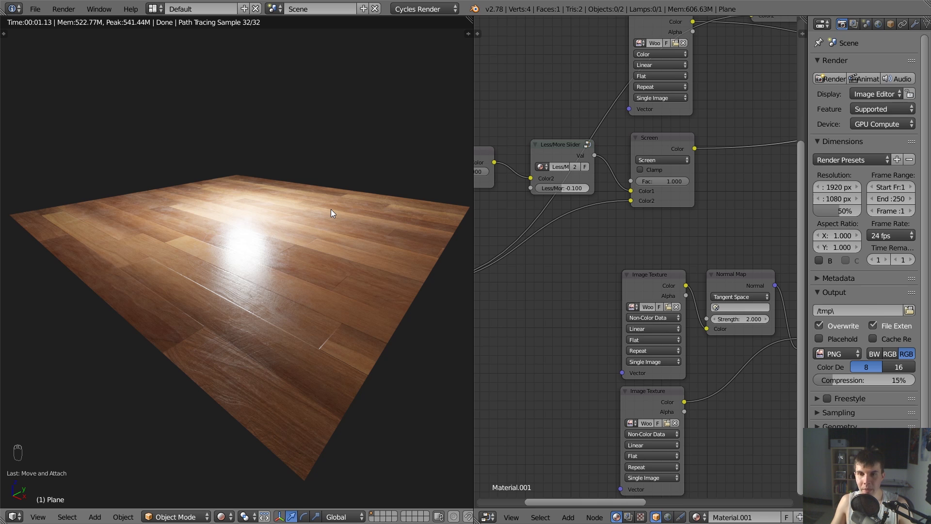
scroll(633, 198, "down", 4)
middle_click_drag(668, 194, 650, 195)
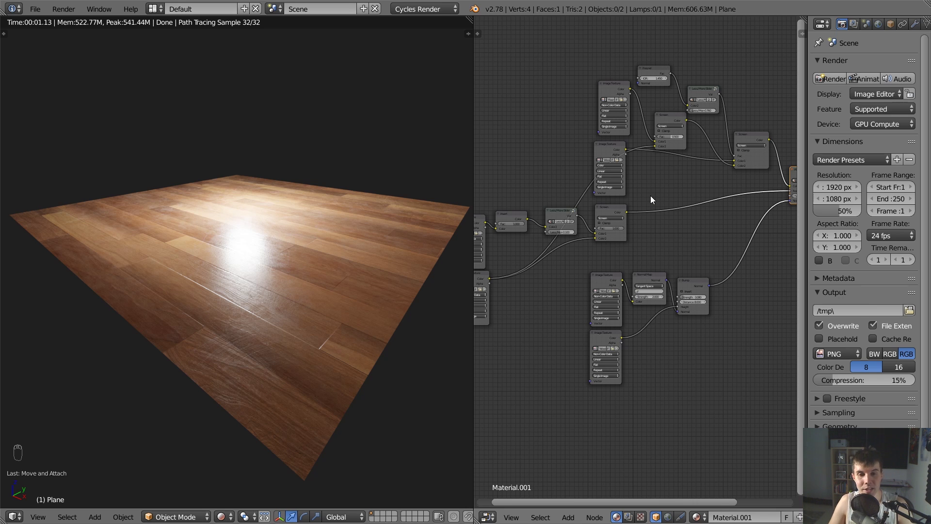
Switch to the browser, look through the wood category of Poliigon's texture library, and return to Blender
key("alt+Tab")
scroll(291, 170, "up", 1)
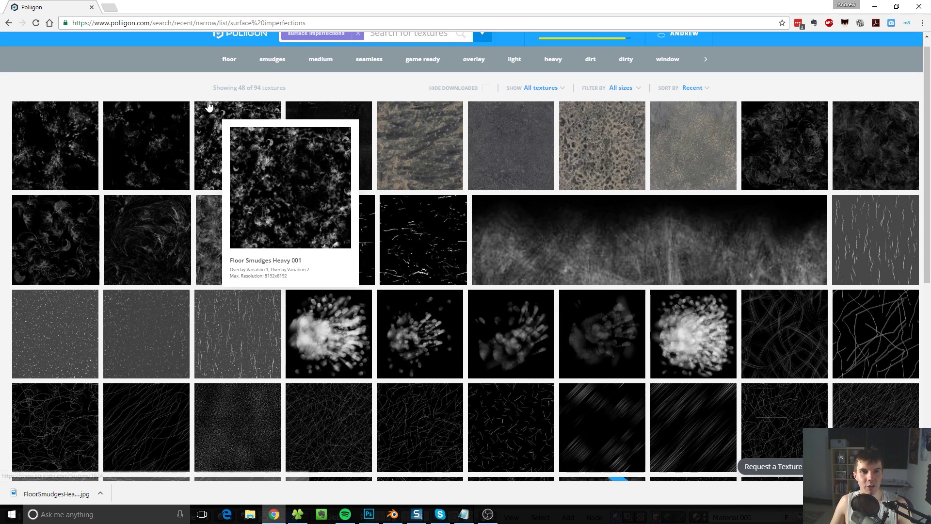
left_click(238, 49)
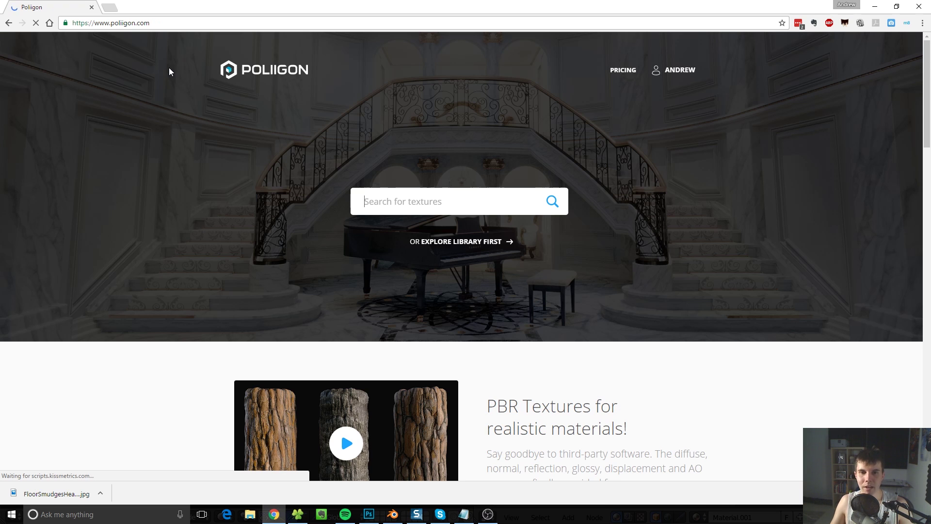
left_click(492, 242)
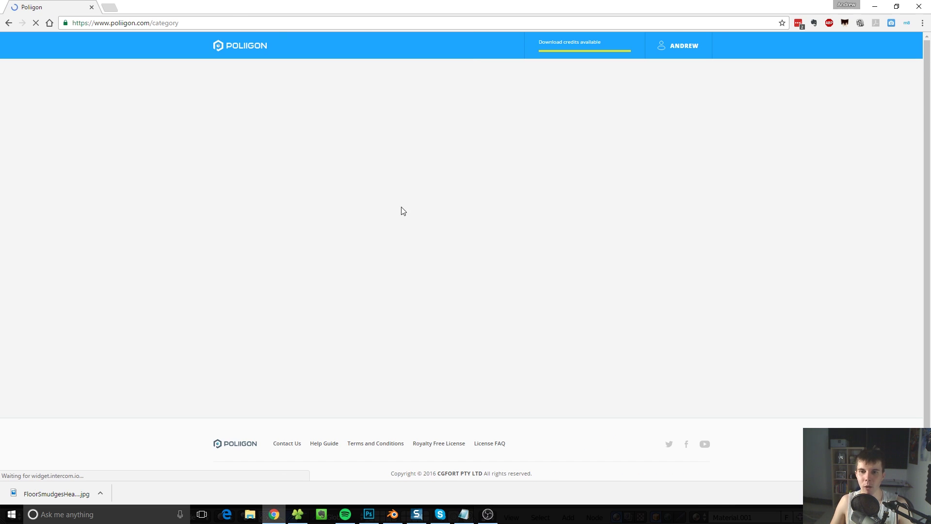
scroll(694, 297, "down", 3)
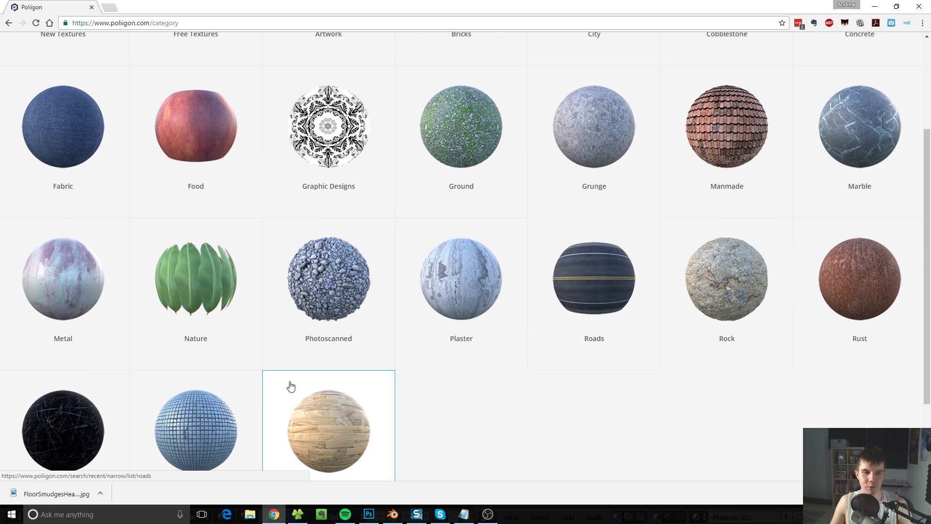
left_click(289, 386)
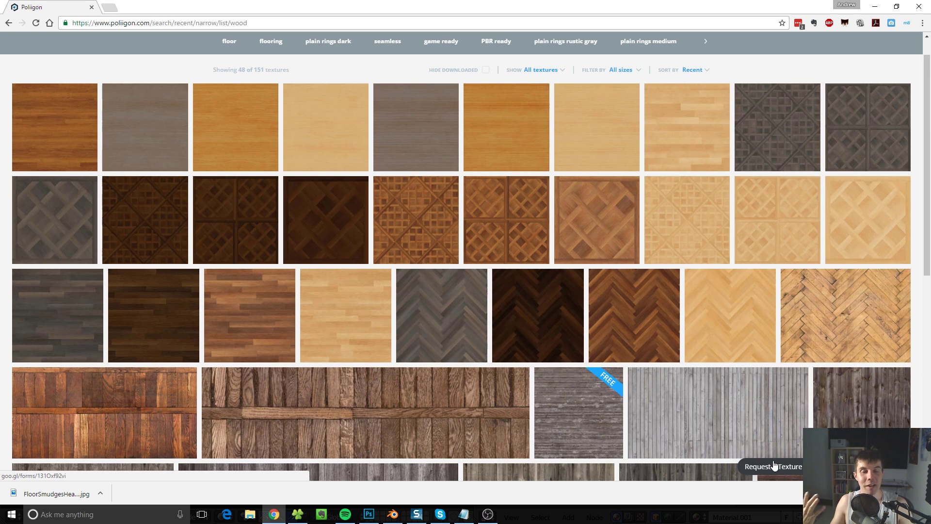
scroll(0, 336, "up", 1)
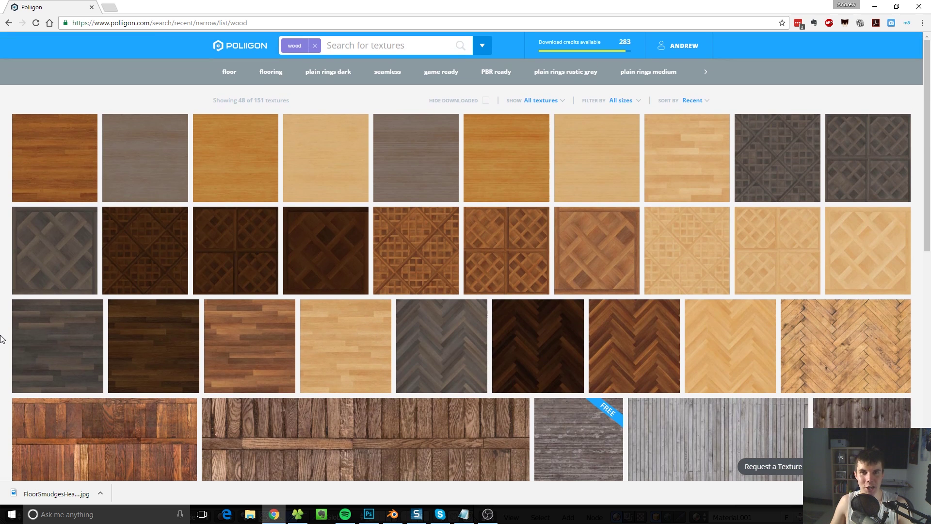
key("alt+Tab")
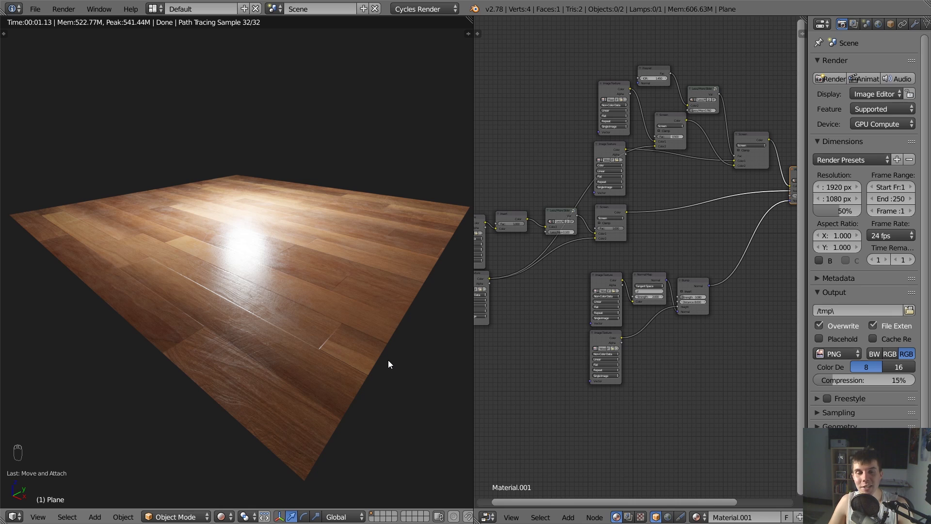